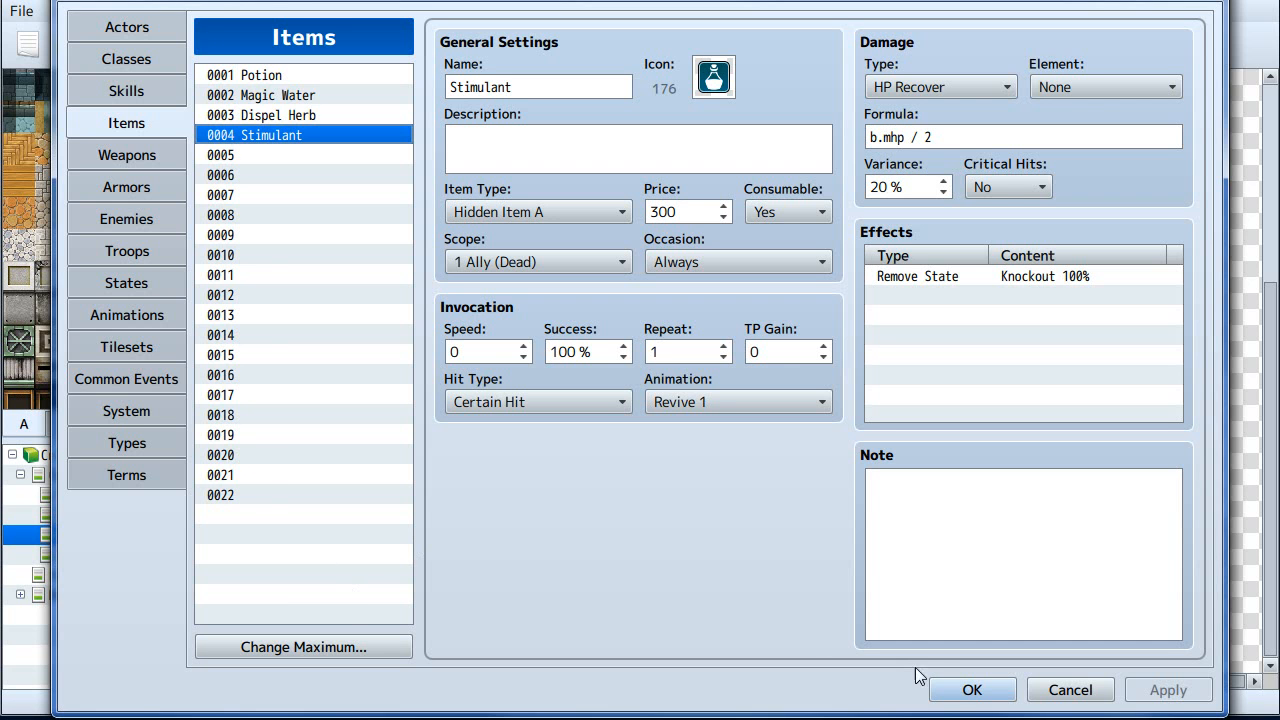
- Close the database and close the current project
click(992, 689)
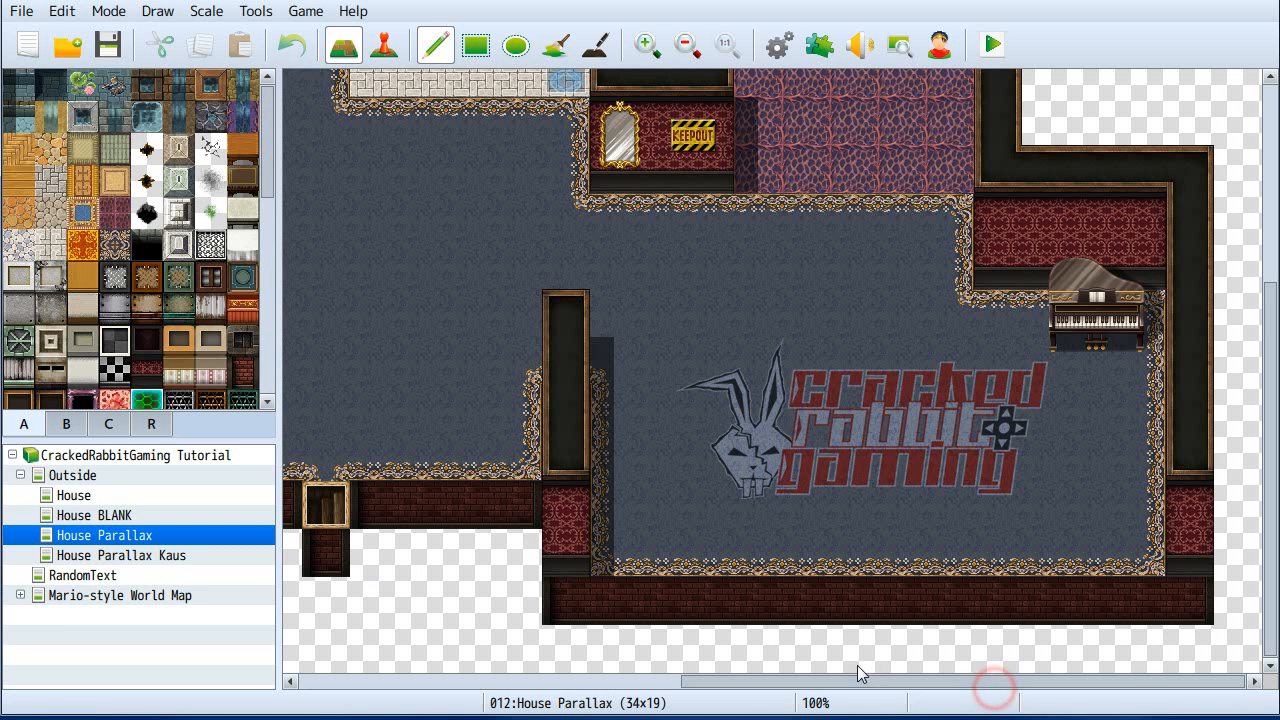
click(35, 14)
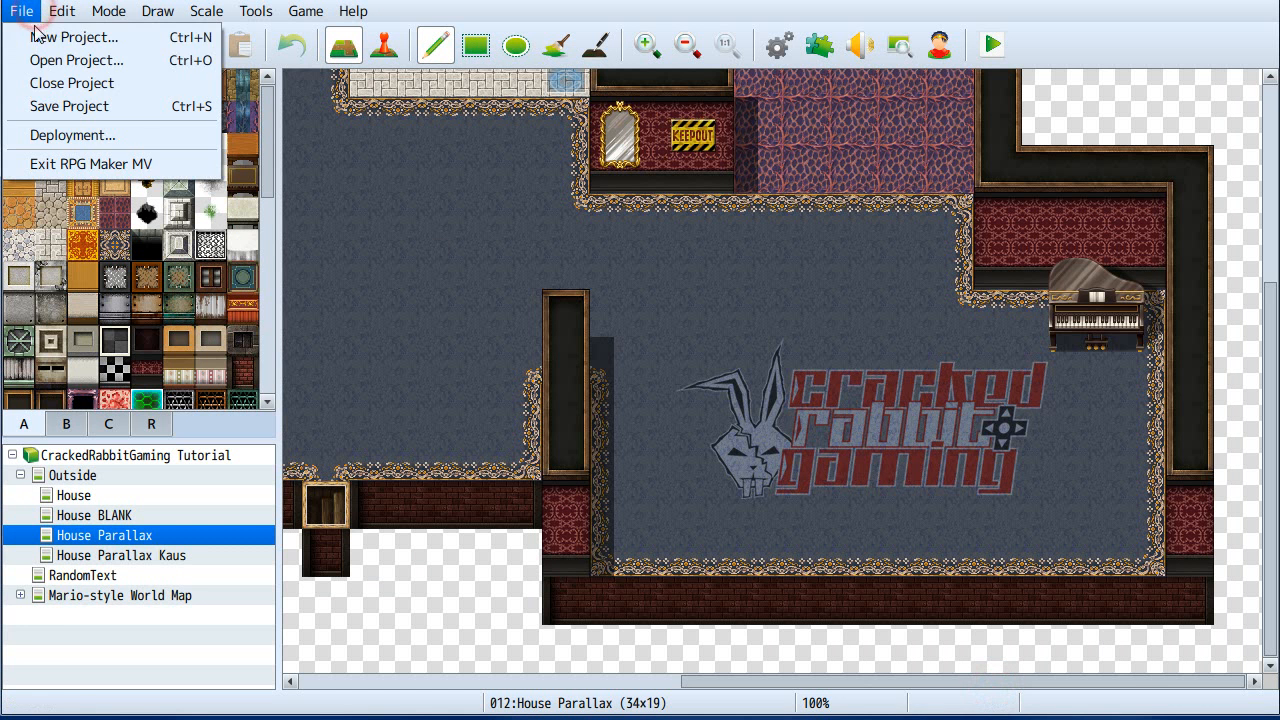
click(57, 80)
click(556, 400)
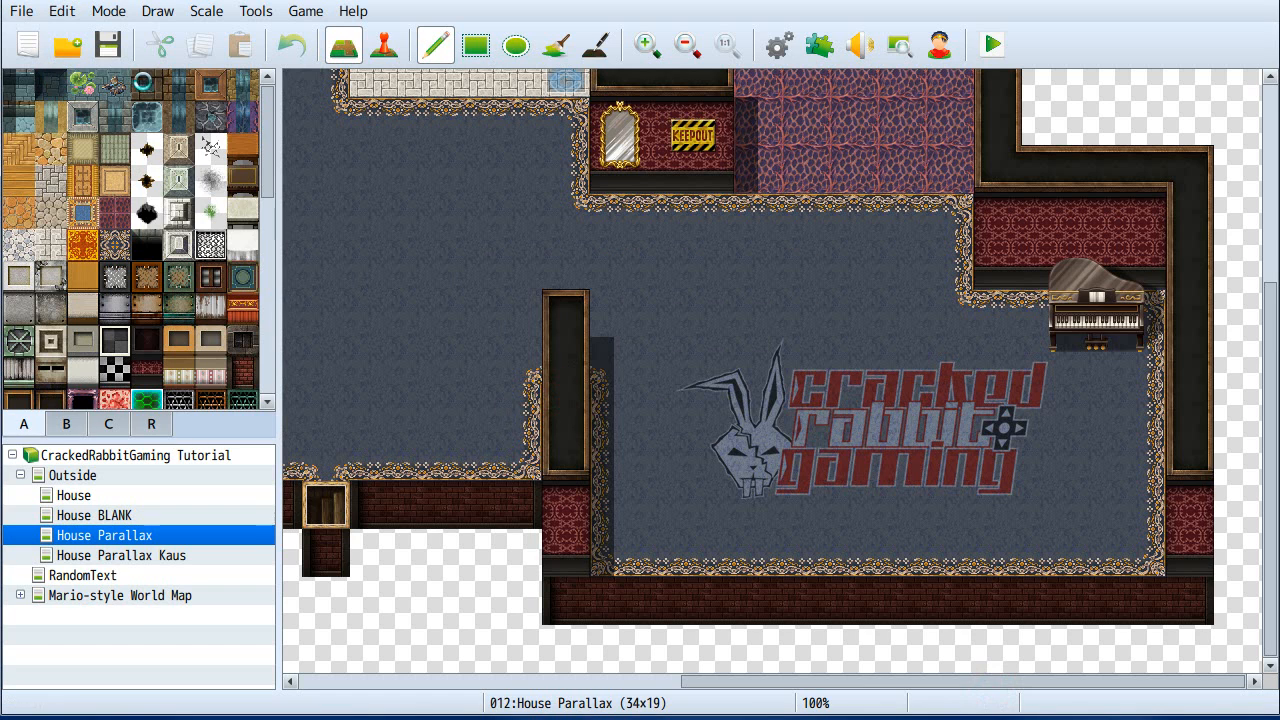
- Open the BLANK project's Game.rpgproject from the MV Test folder
click(68, 45)
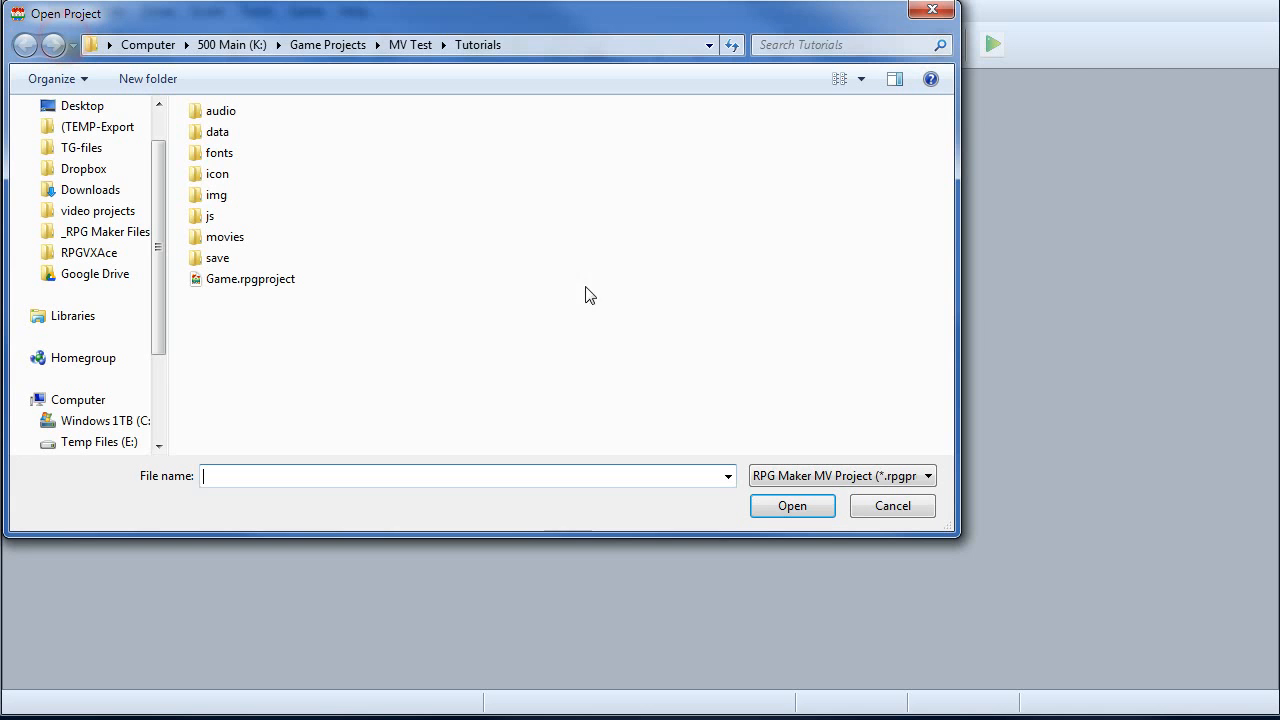
click(420, 47)
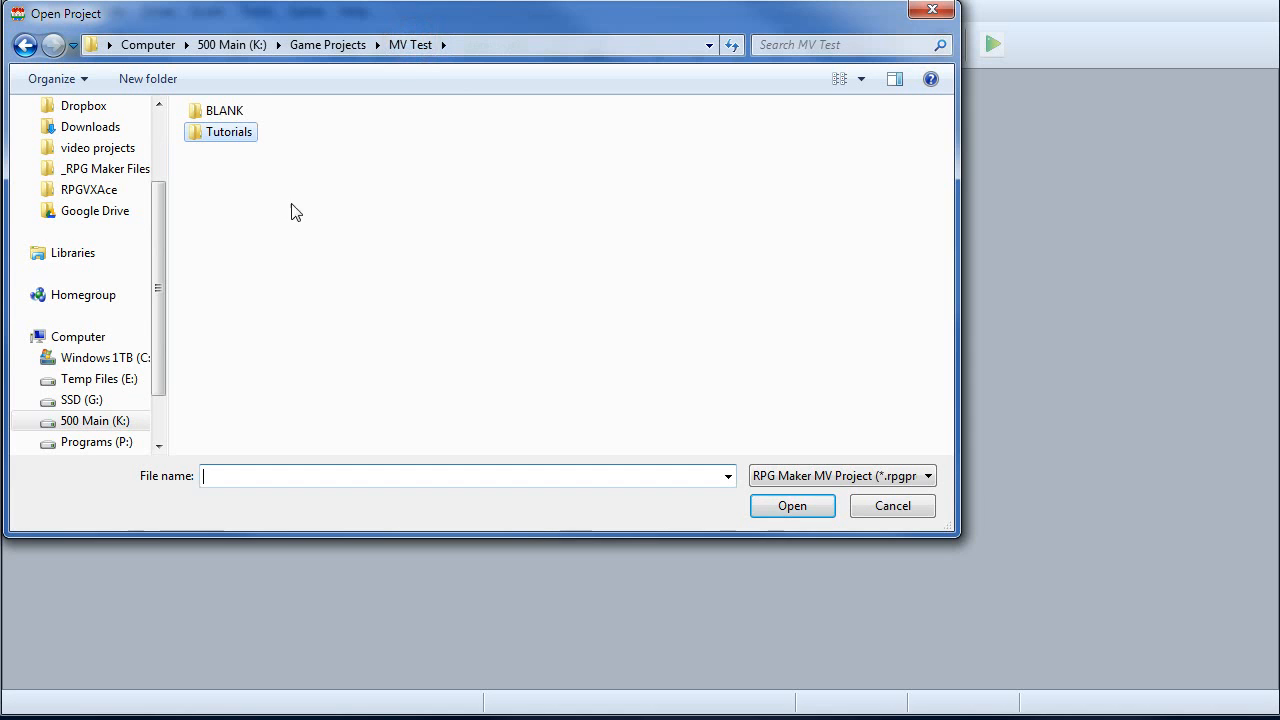
double_click(222, 110)
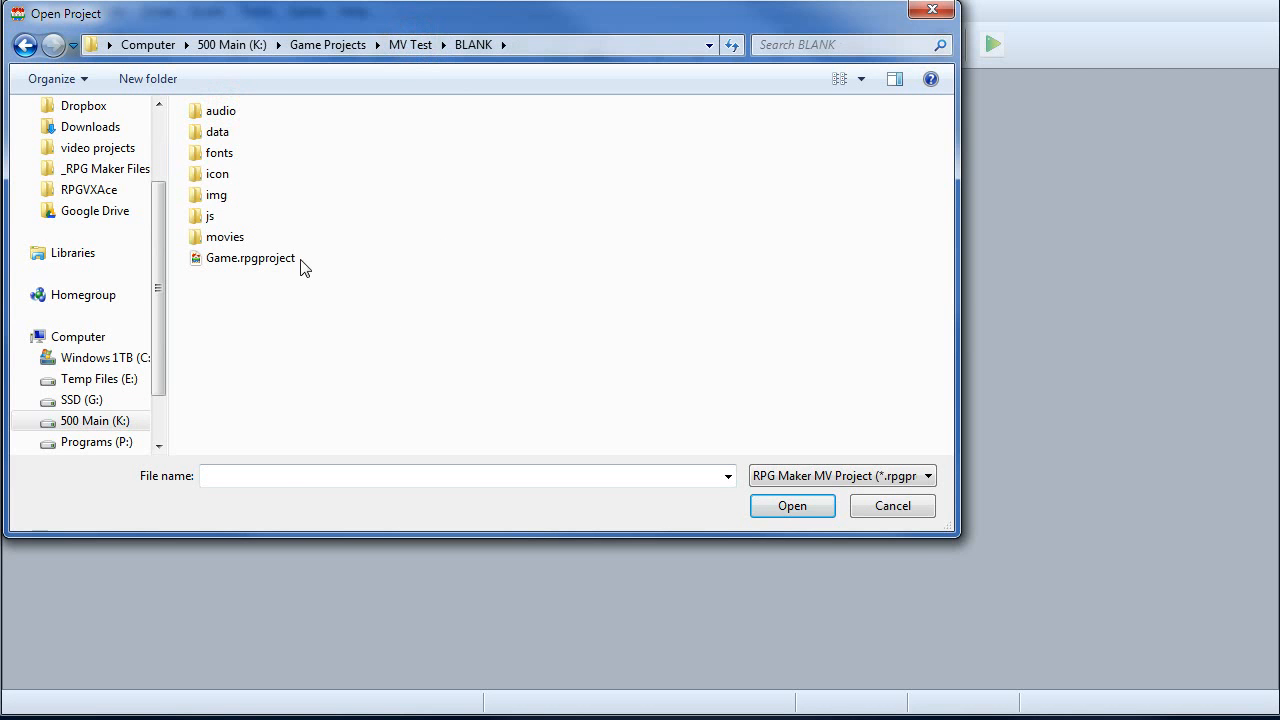
double_click(274, 261)
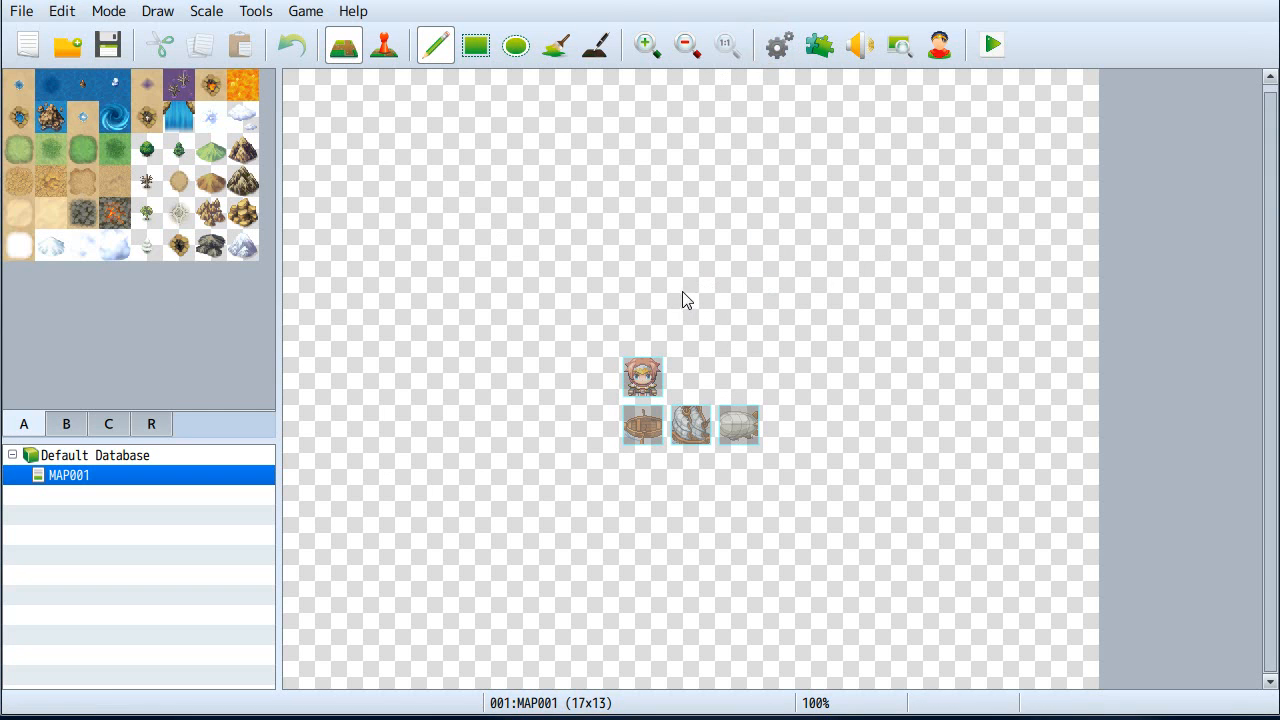
- Open the database's Items list, select items 0005 Stimulant through 0016 Luck Up, and copy them
key(F9)
click(135, 154)
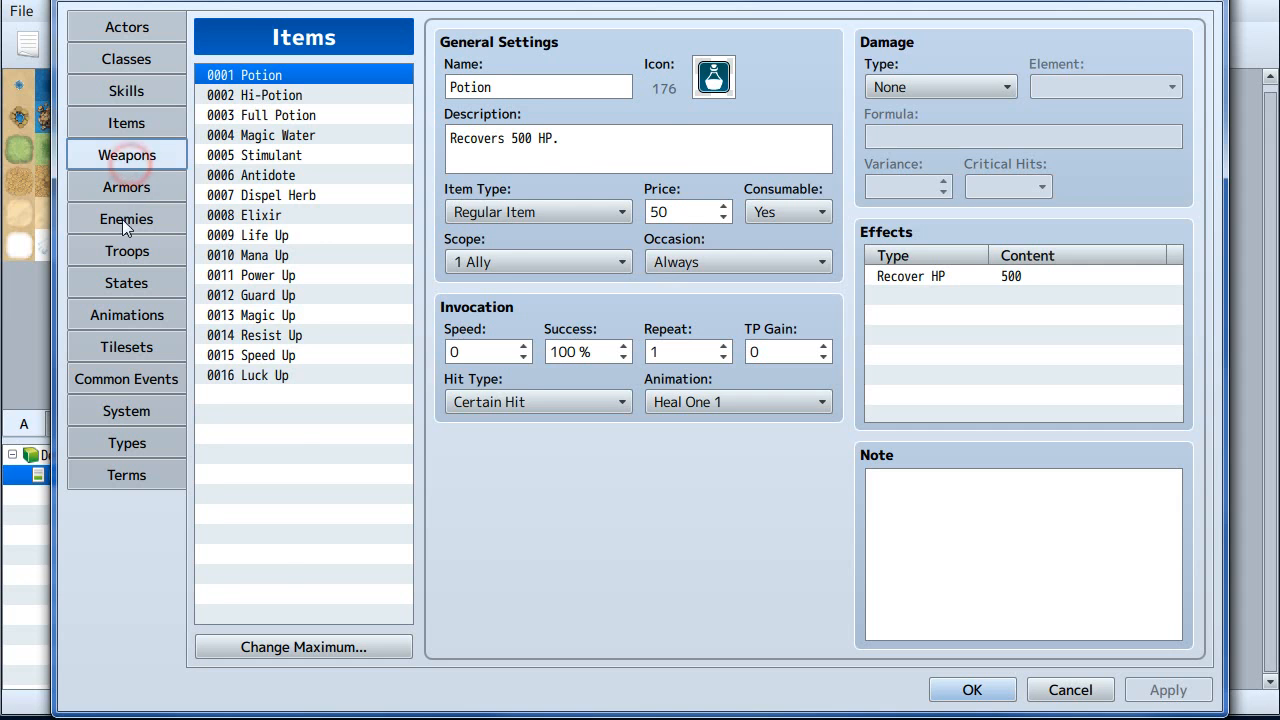
click(120, 220)
click(127, 118)
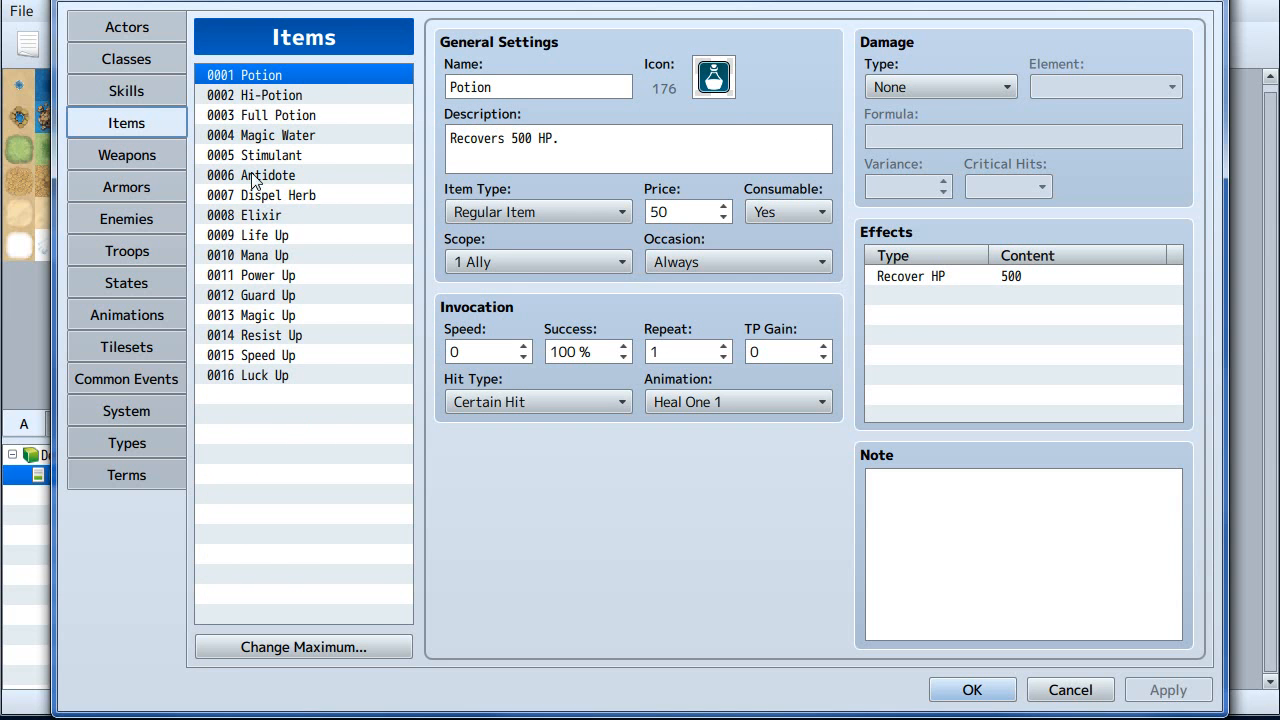
click(285, 160)
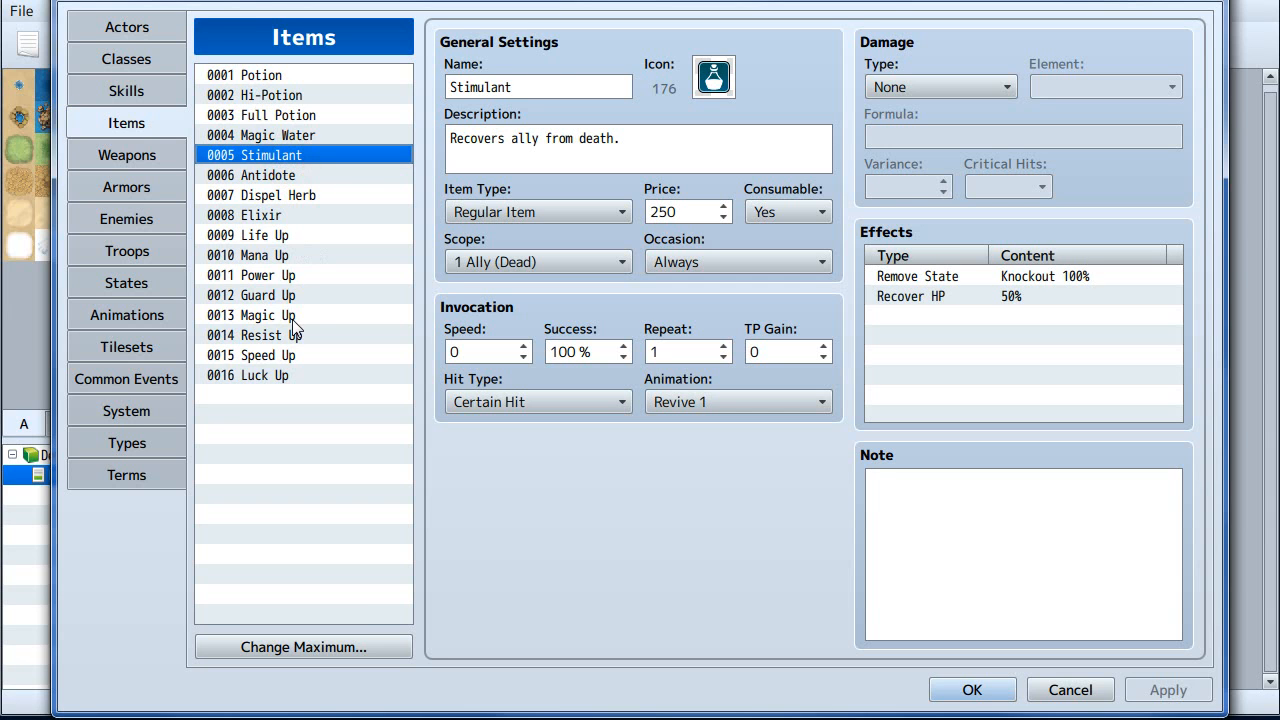
shift+click(277, 375)
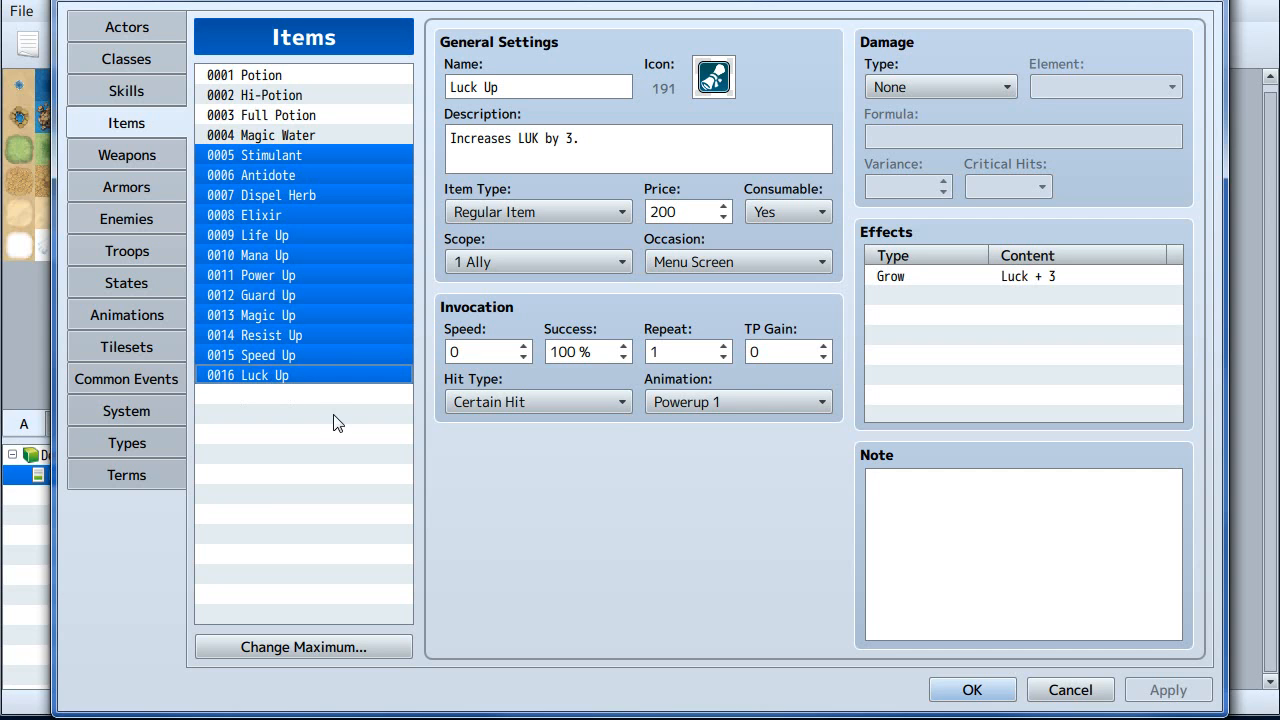
right_click(278, 328)
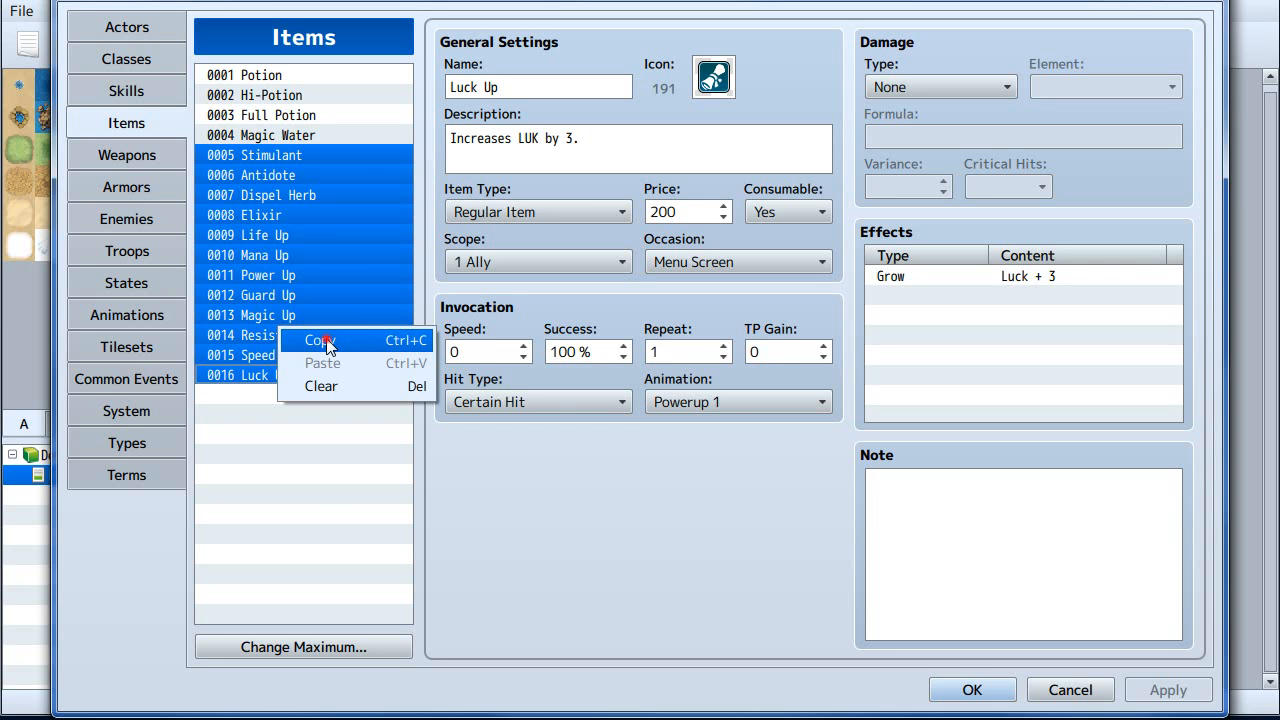
click(326, 341)
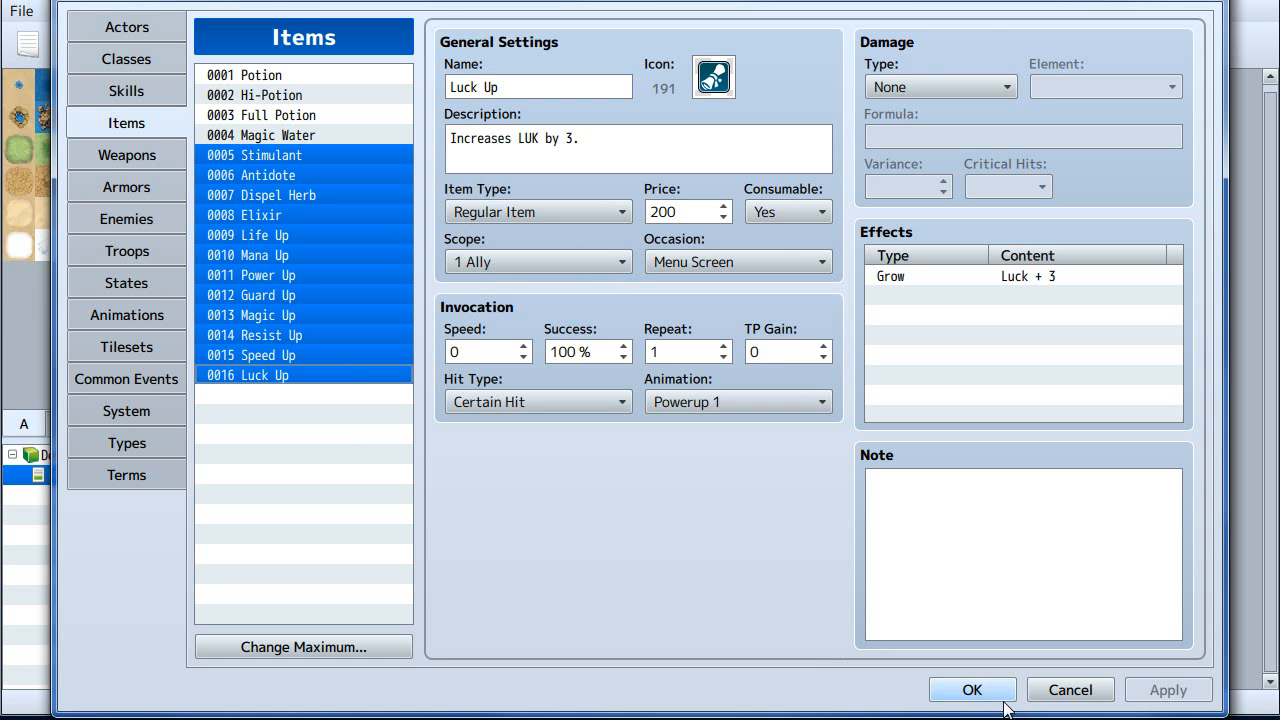
- Close the database and close the BLANK project without saving changes
click(972, 689)
click(30, 15)
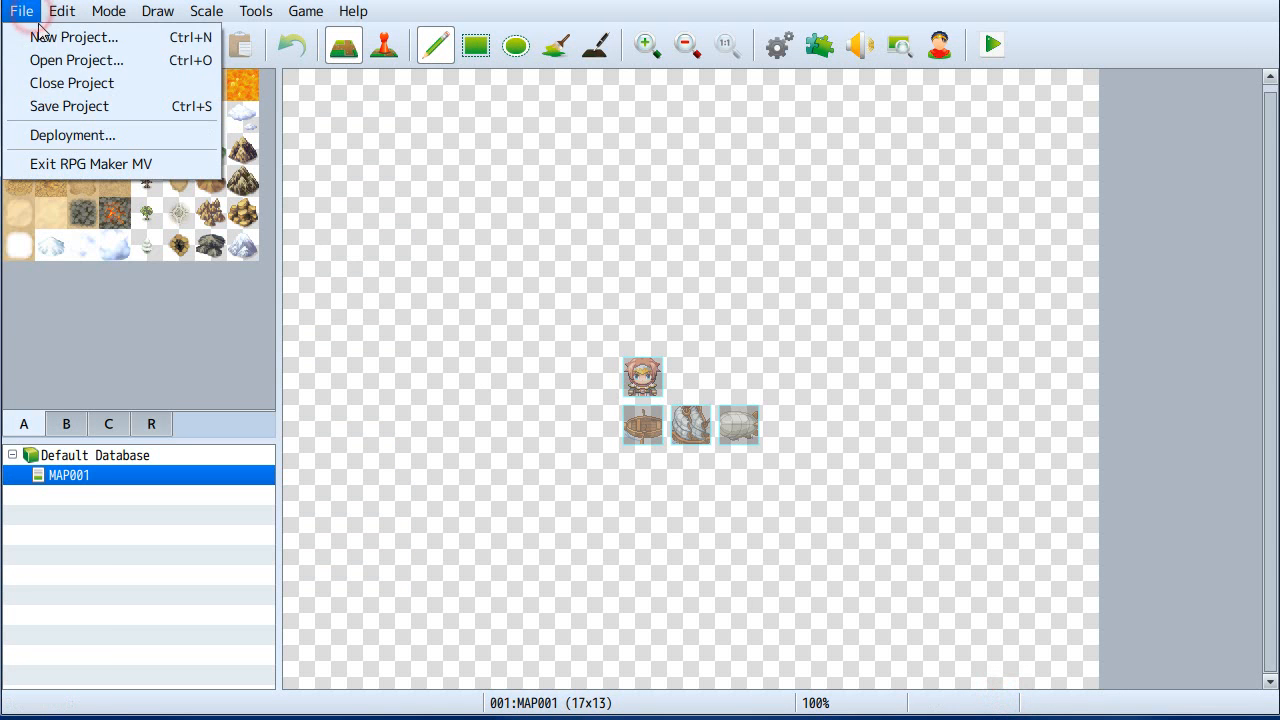
click(70, 84)
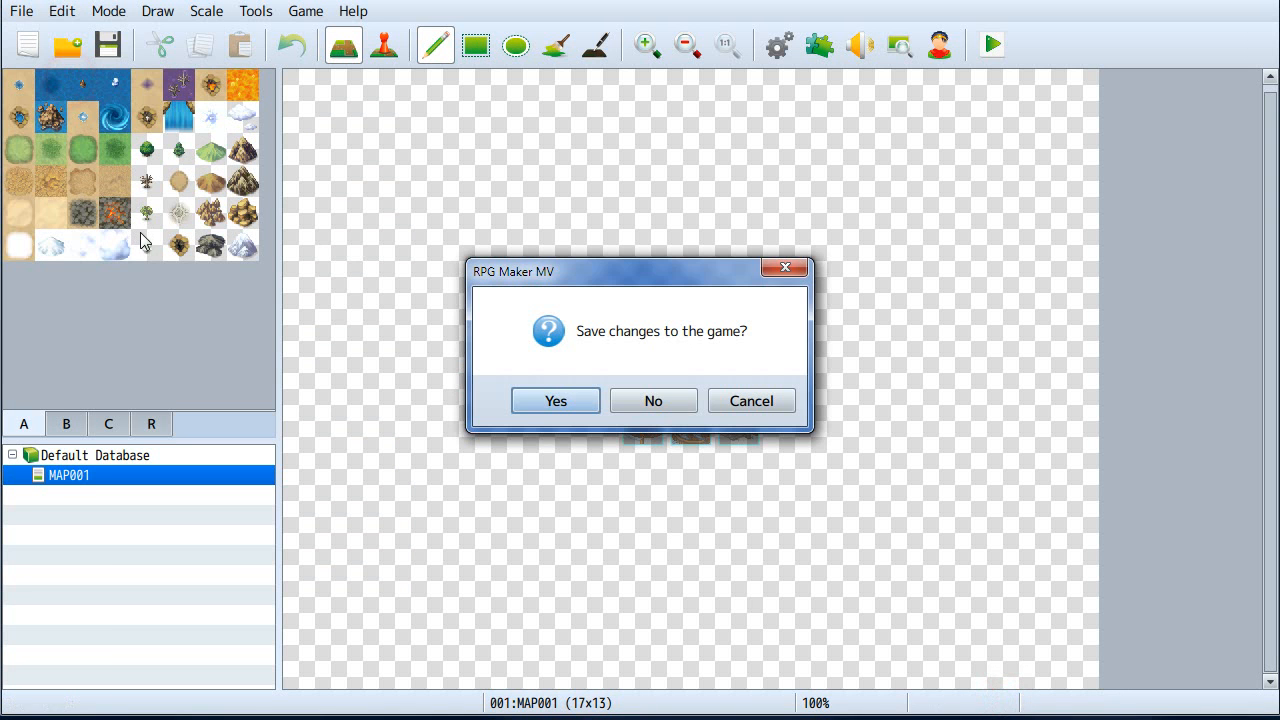
click(655, 400)
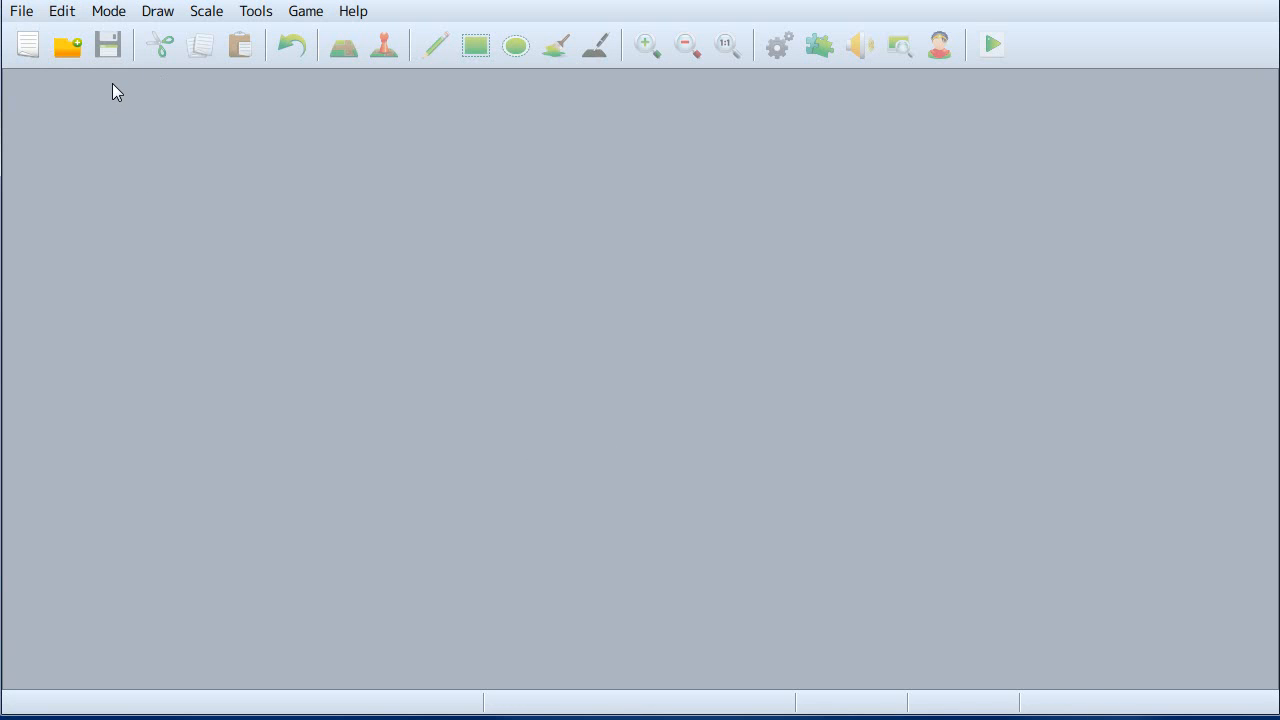
- Reopen the Tutorials project's Game.rpgproject from the MV Test folder
click(77, 49)
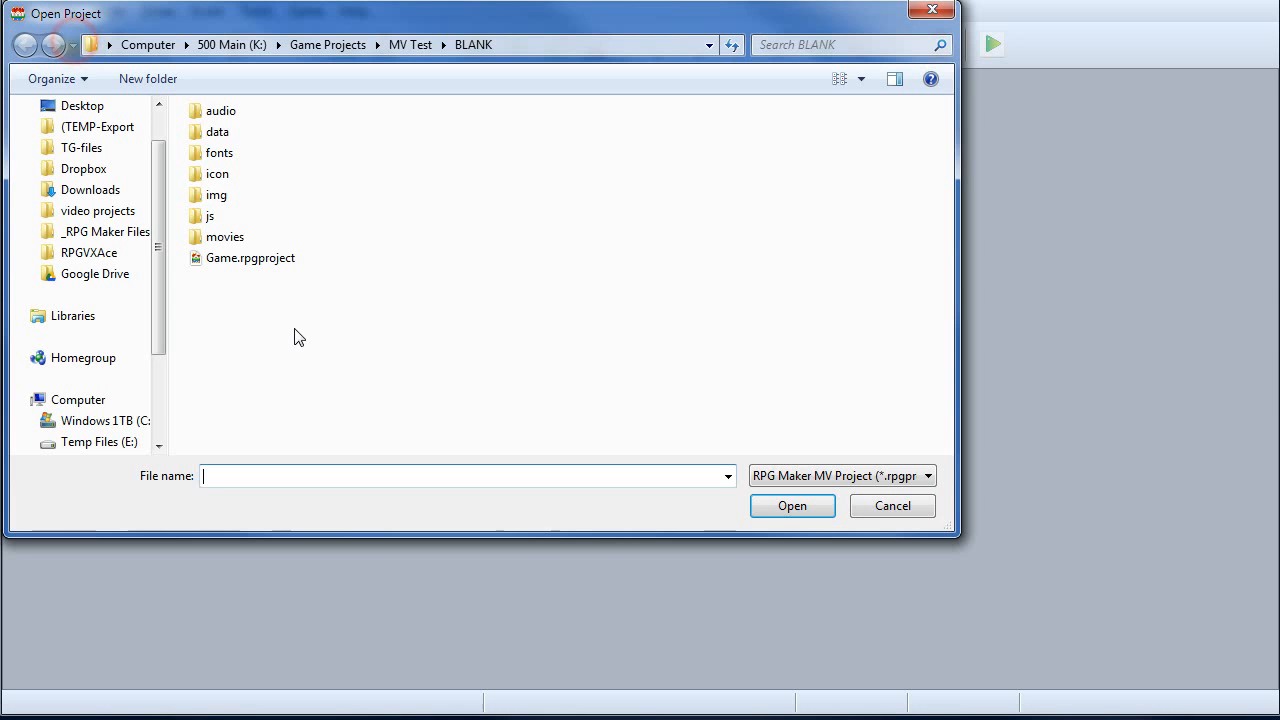
click(410, 44)
double_click(245, 132)
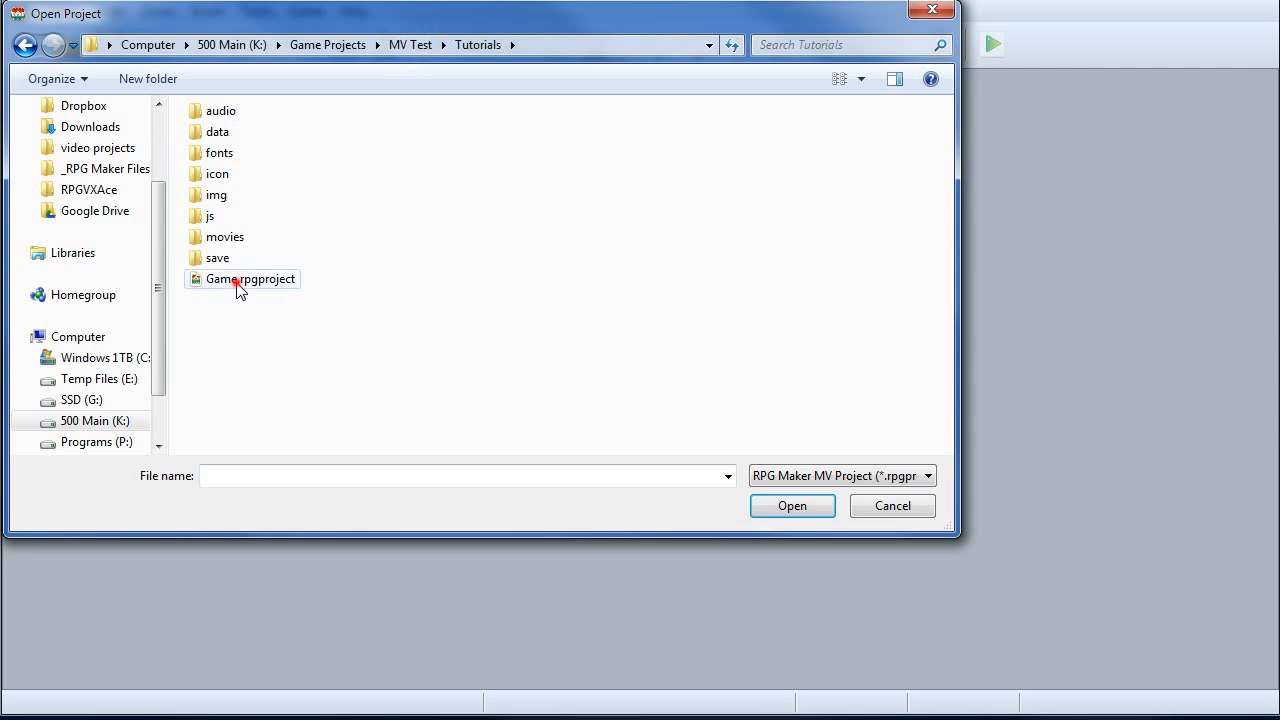
double_click(240, 285)
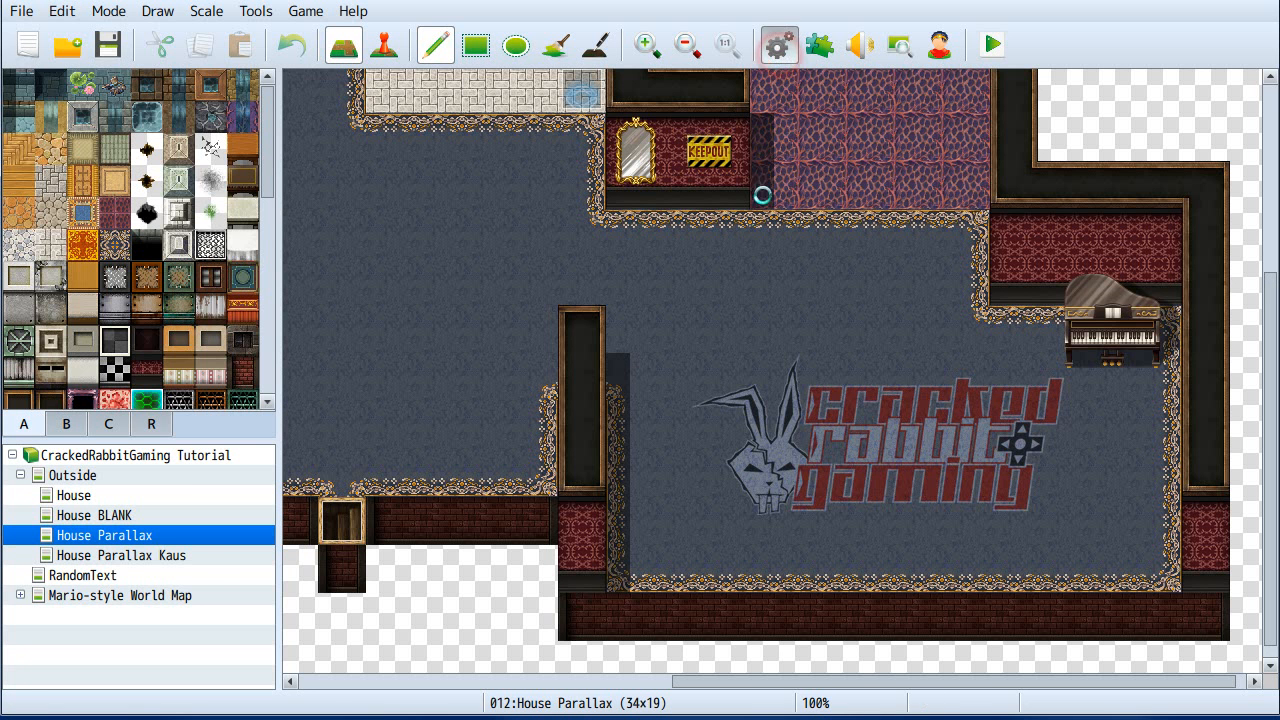
- Open the database and paste the copied items starting at item slot 0005
key(F9)
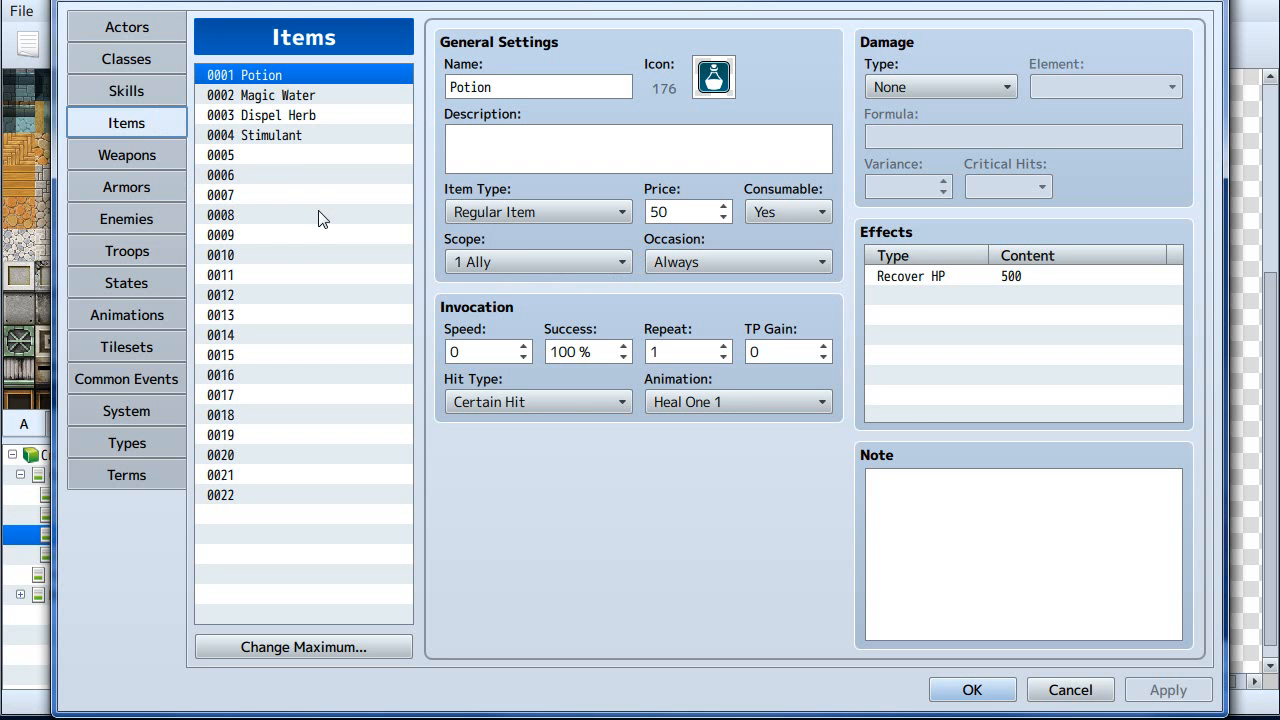
click(265, 155)
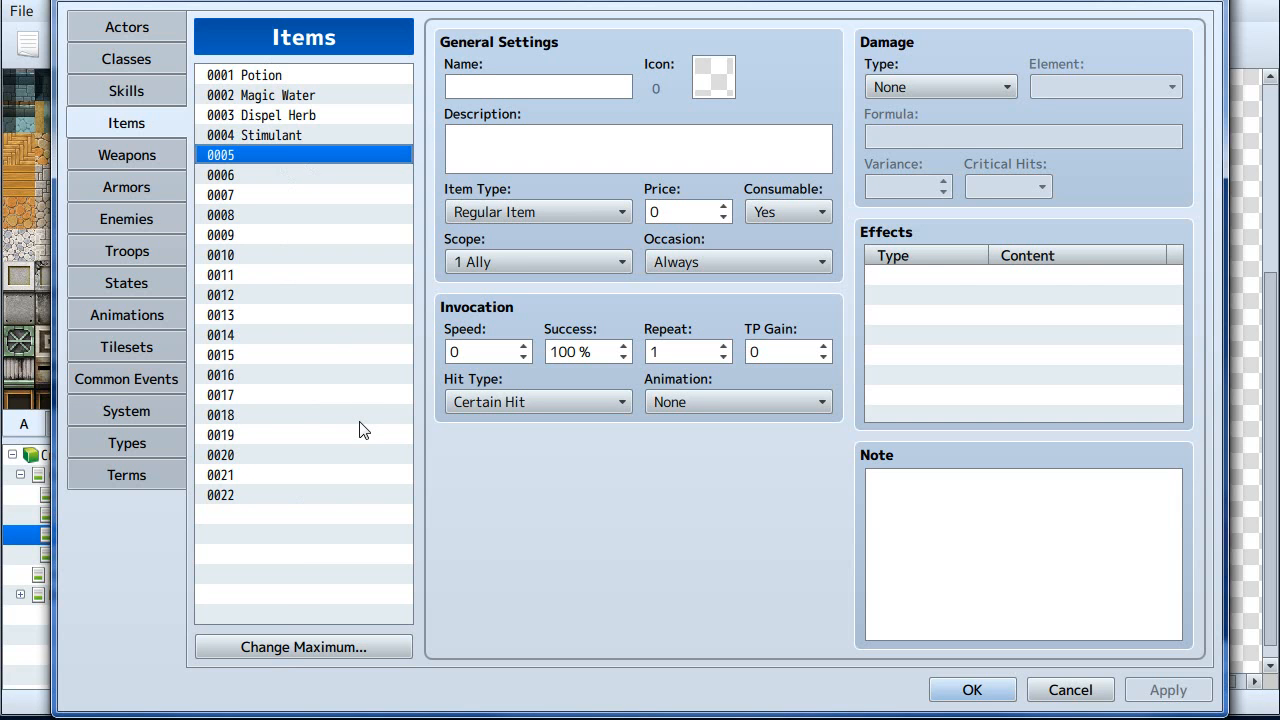
key(ctrl+v)
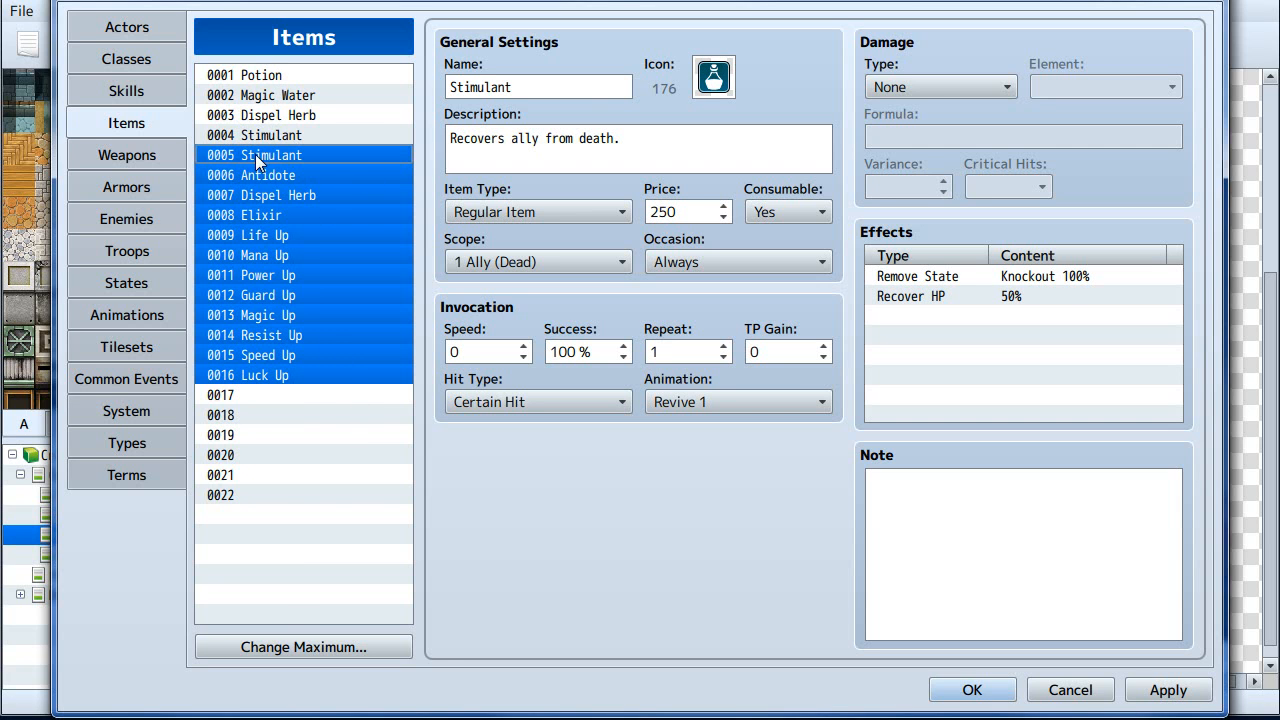
- Compare the two Stimulant entries 0004 and 0005 and browse the pasted stat-up items
click(285, 134)
click(291, 155)
click(287, 135)
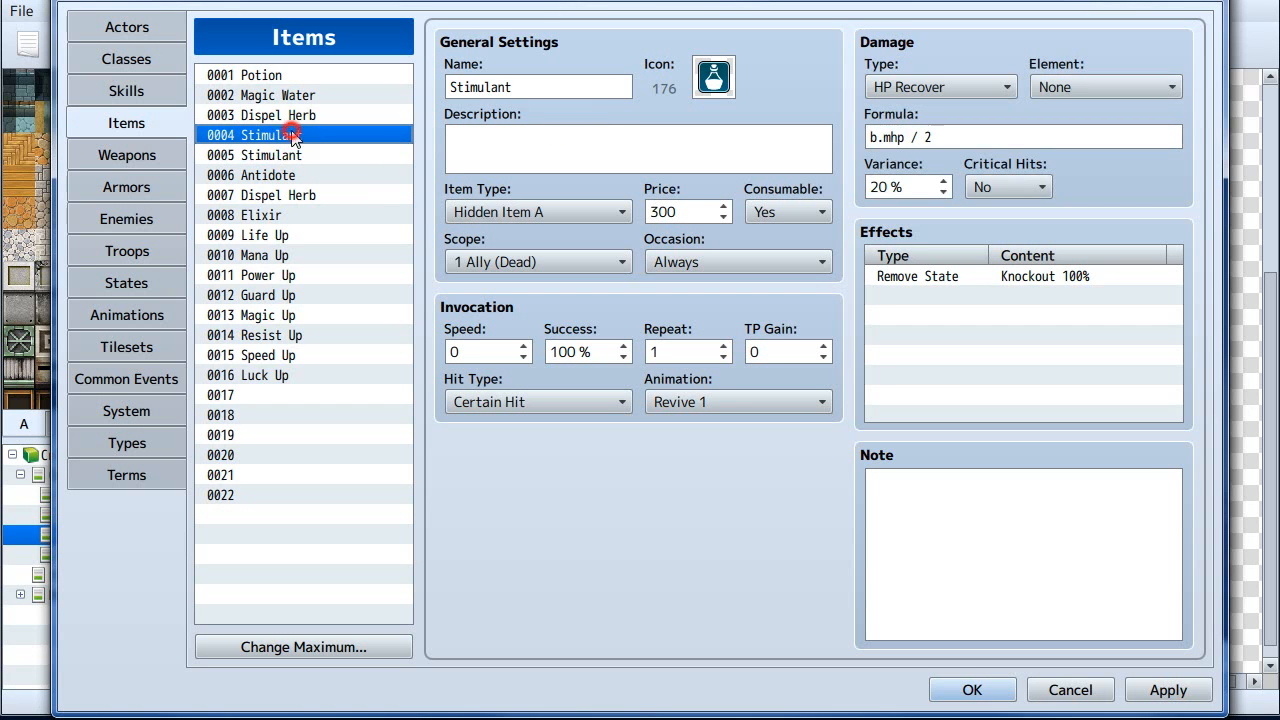
click(293, 155)
click(291, 134)
click(291, 155)
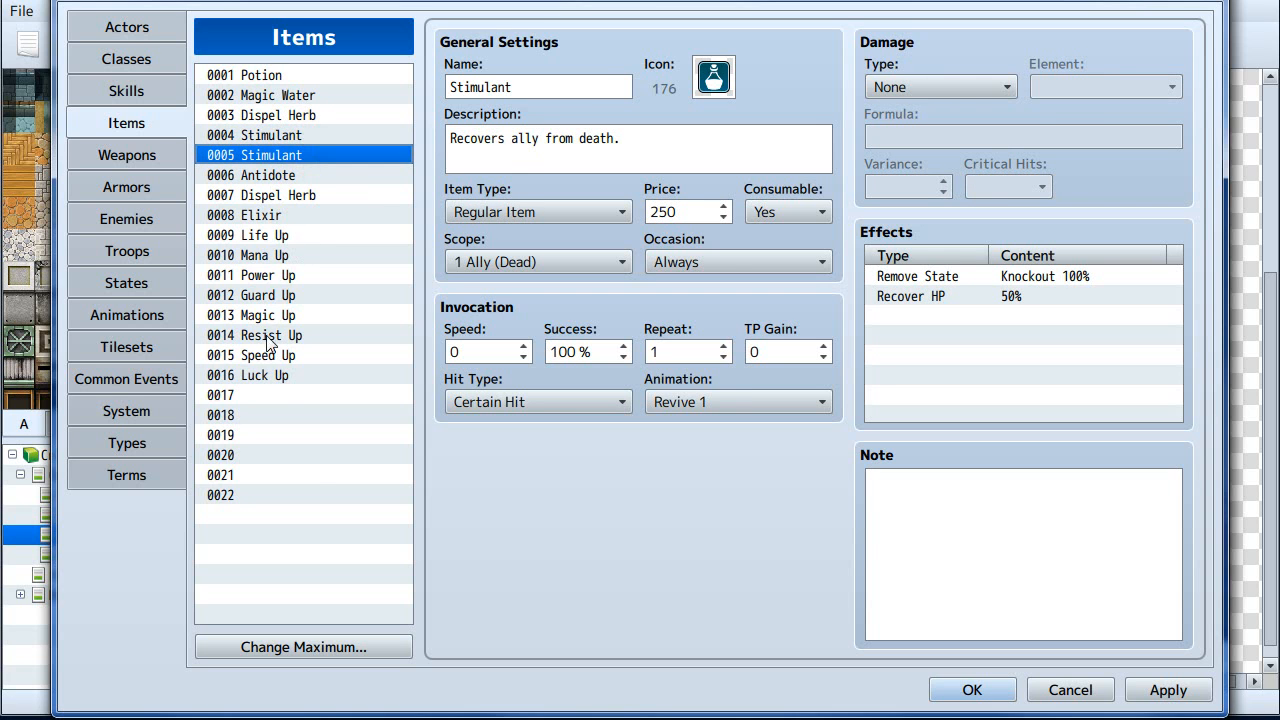
click(276, 255)
click(277, 355)
click(268, 255)
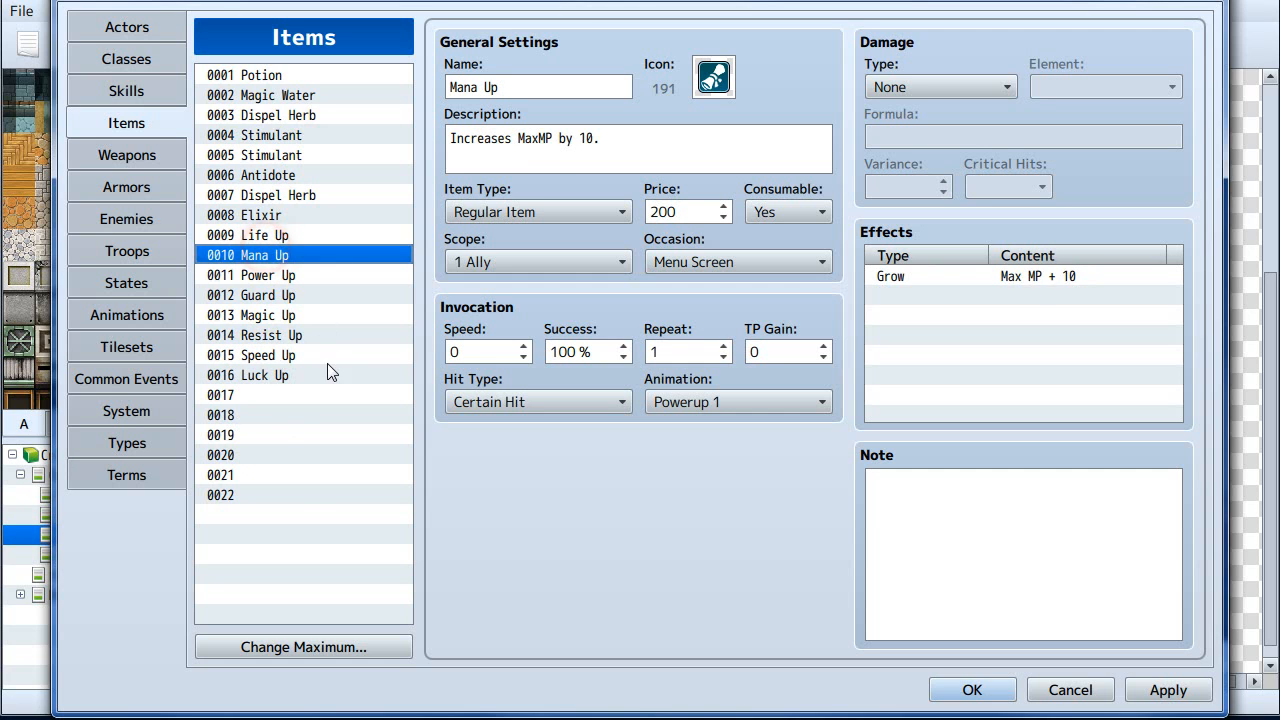
click(270, 309)
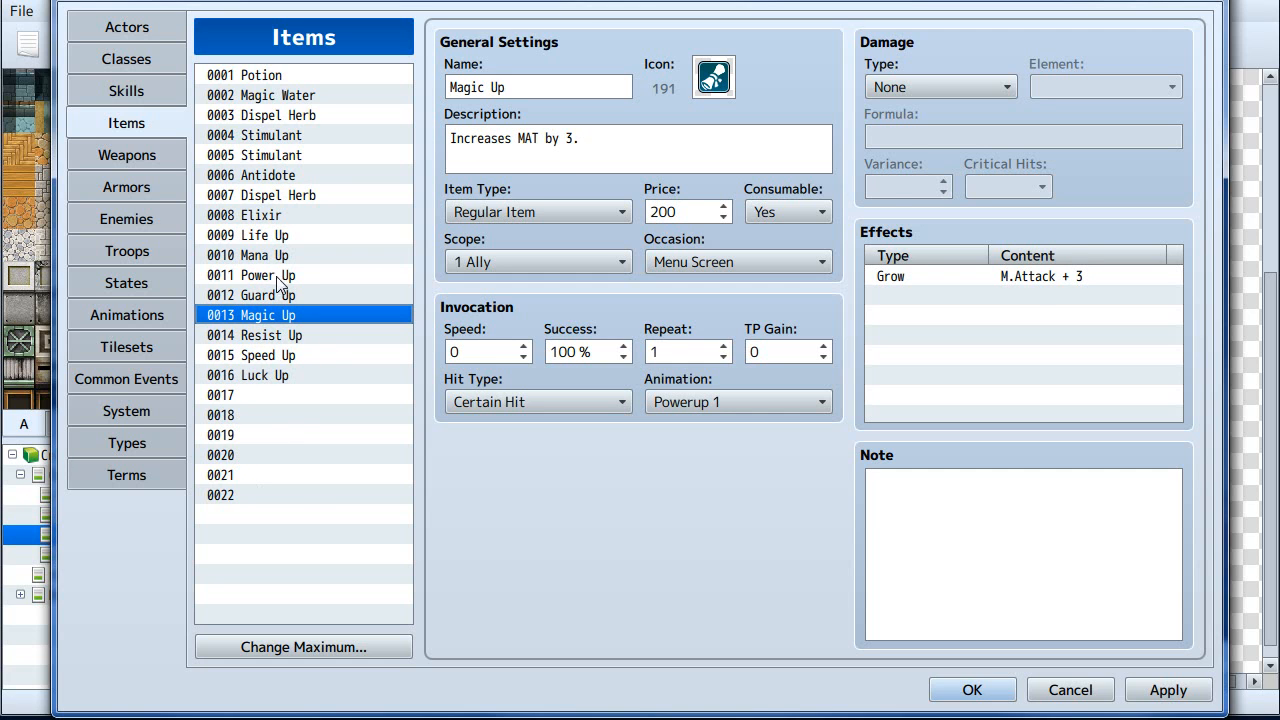
- Select items 0009 Life Up through 0012 Guard Up and paste them into slots 0017 to 0020
click(278, 233)
shift+click(276, 295)
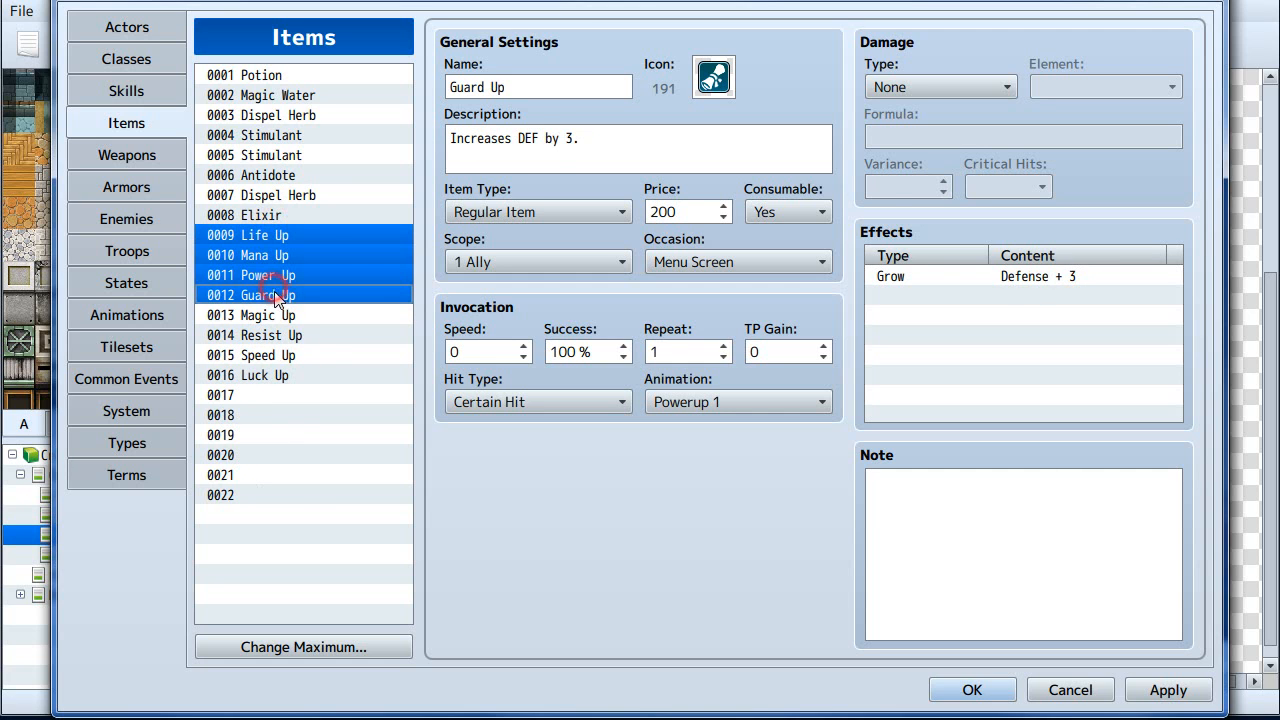
click(258, 396)
key(ctrl+v)
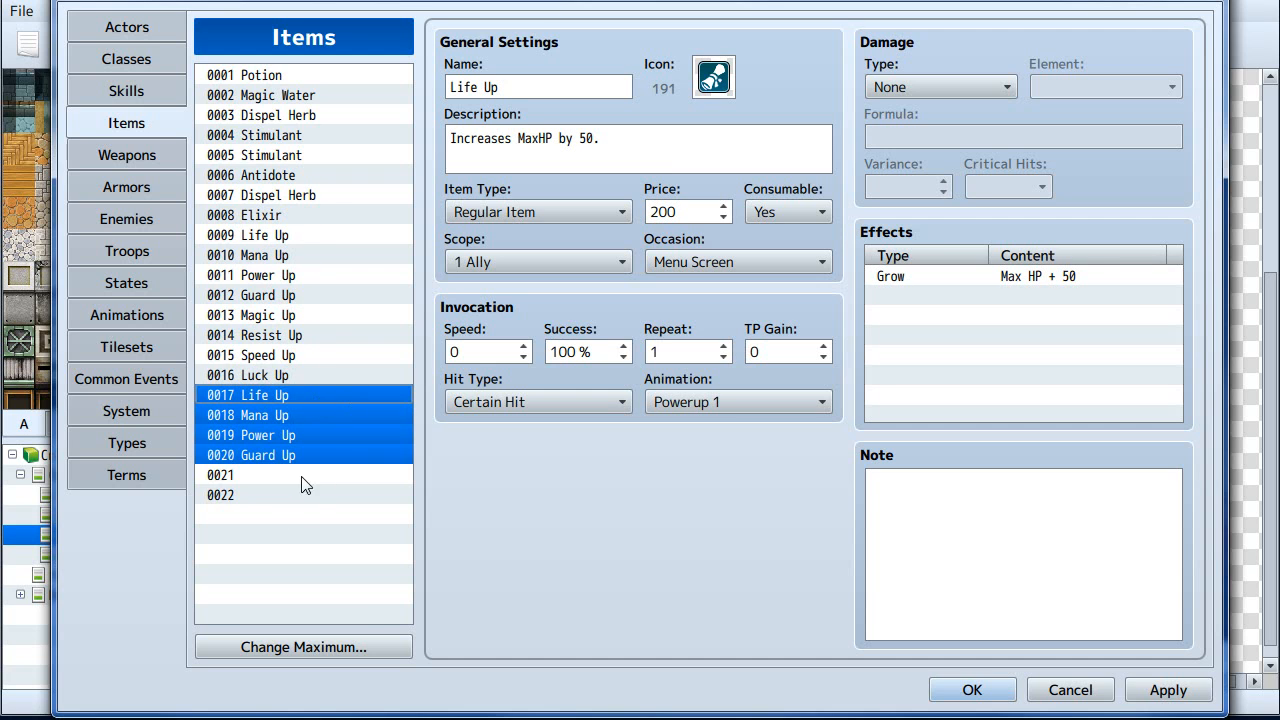
- Step through the item list entries to review the pasted items and their effects
click(285, 335)
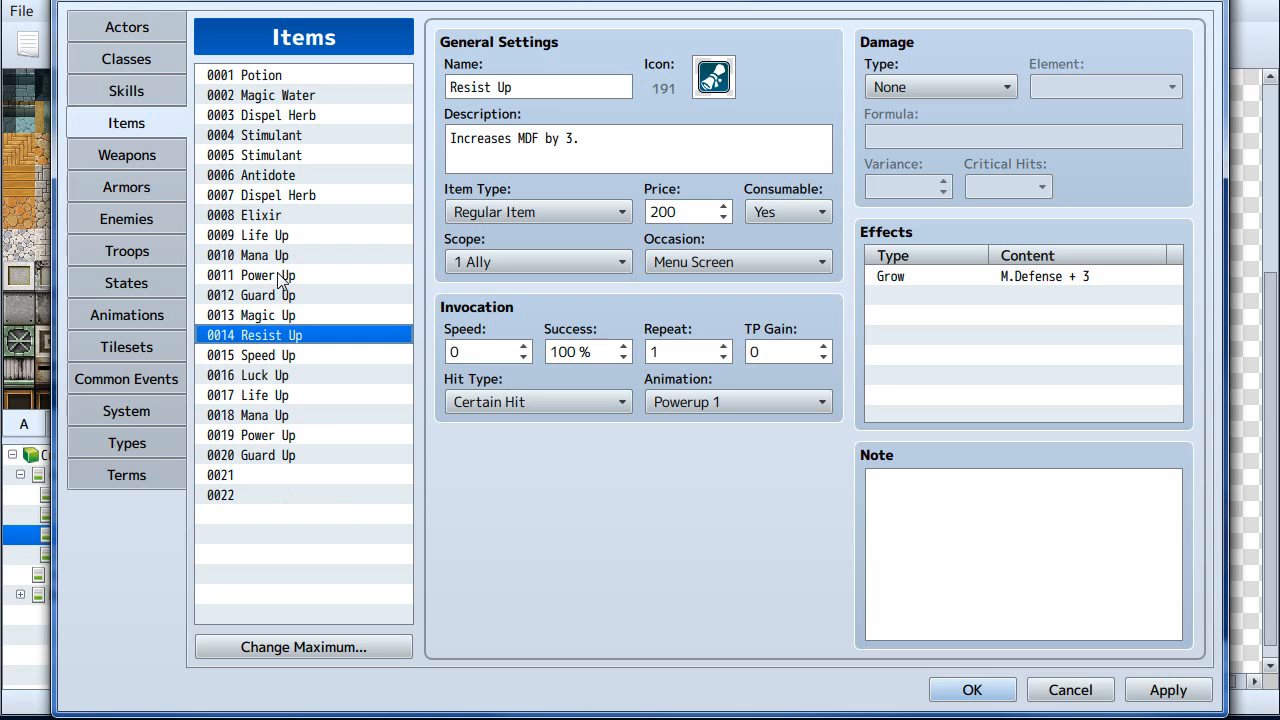
key(Up)
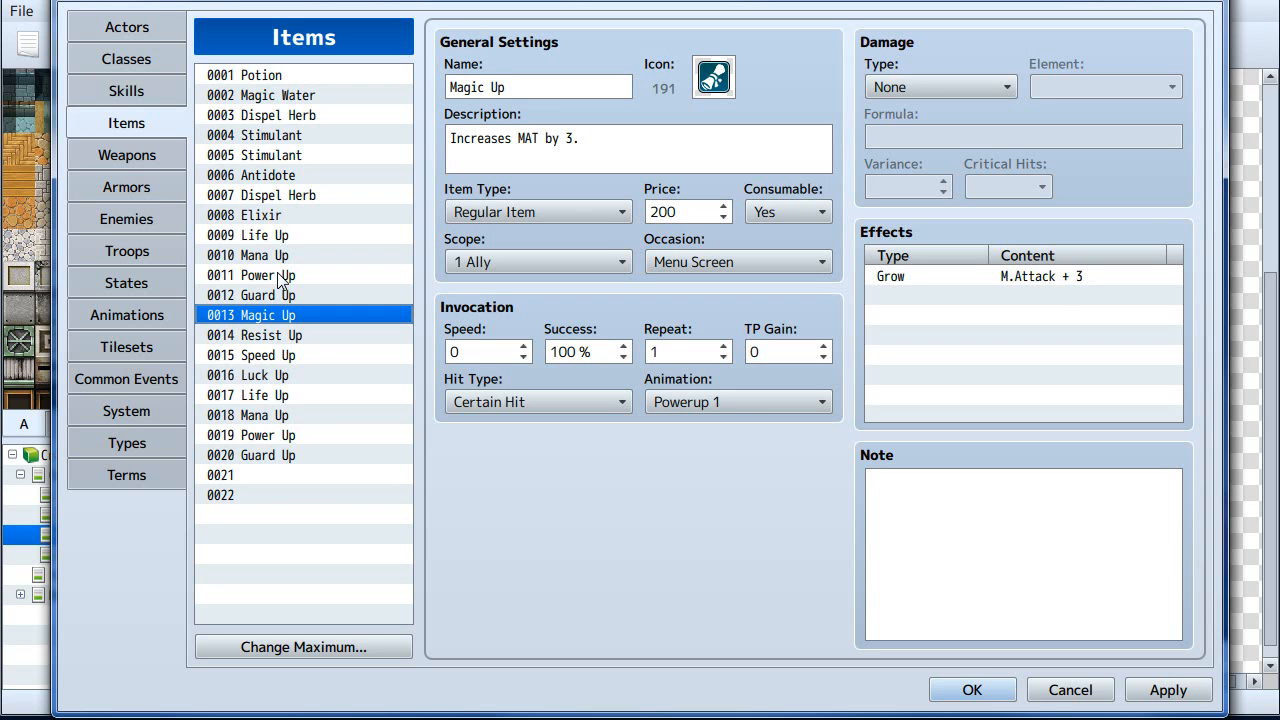
key(Down)
key(Down)
key(Up)
key(Up)
key(Up)
key(Down)
key(Down)
key(Down)
key(Up)
key(Up)
key(Up)
key(Up)
key(Up)
key(Down)
key(Down)
key(Down)
key(Down)
key(Up)
key(Up)
key(Up)
key(Up)
key(Down)
key(Down)
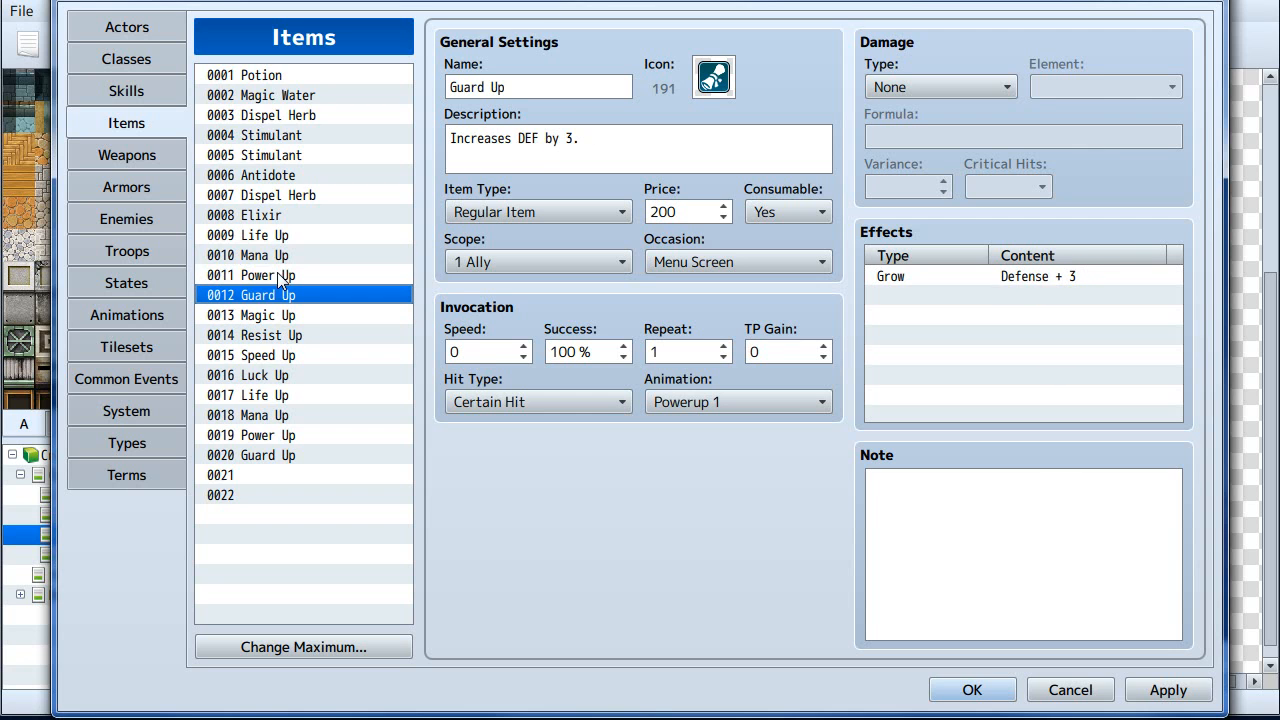
key(Up)
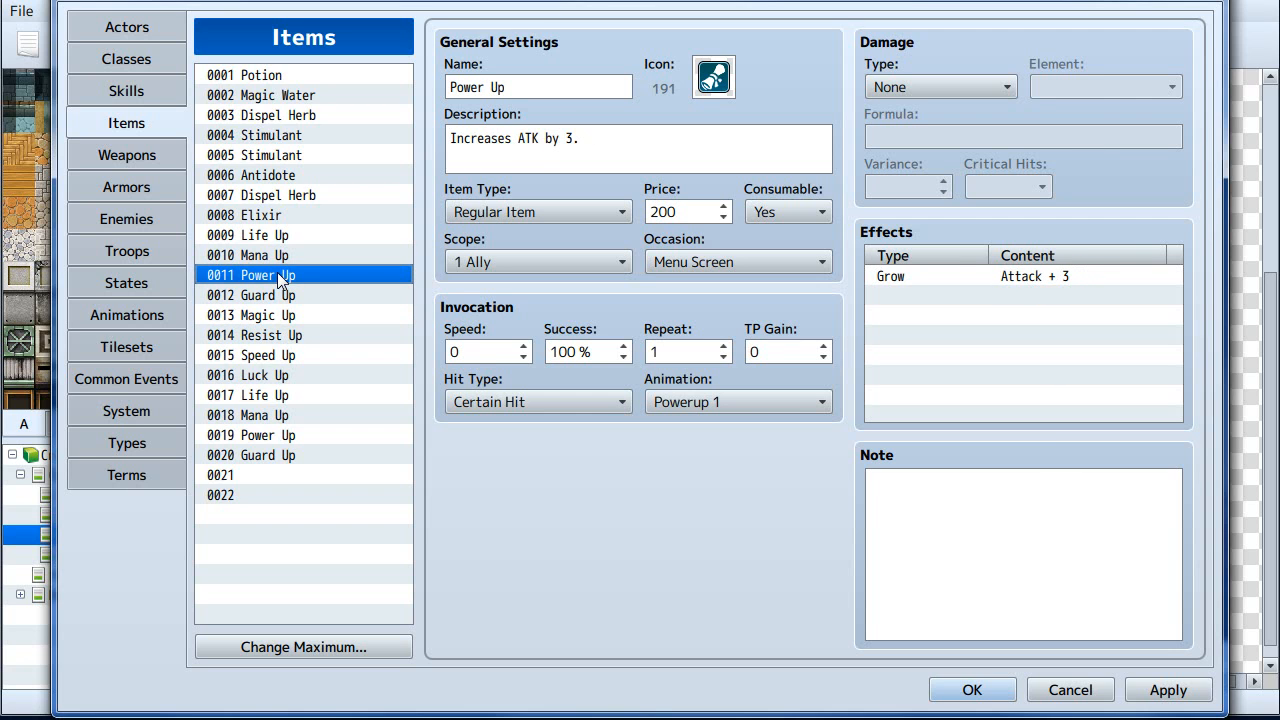
click(286, 215)
key(Up)
key(Down)
key(Down)
key(Down)
key(Down)
click(298, 236)
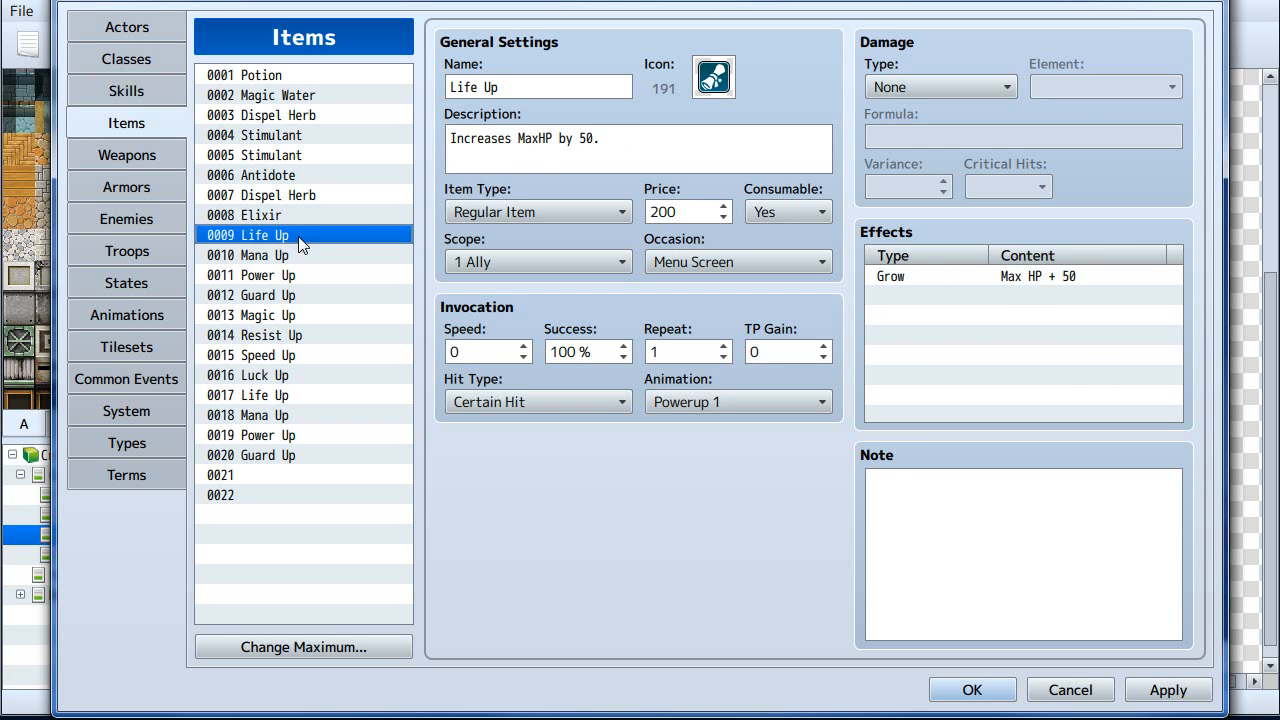
- Switch to the Weapons list and open weapon 0005 Awesome Sword
click(128, 123)
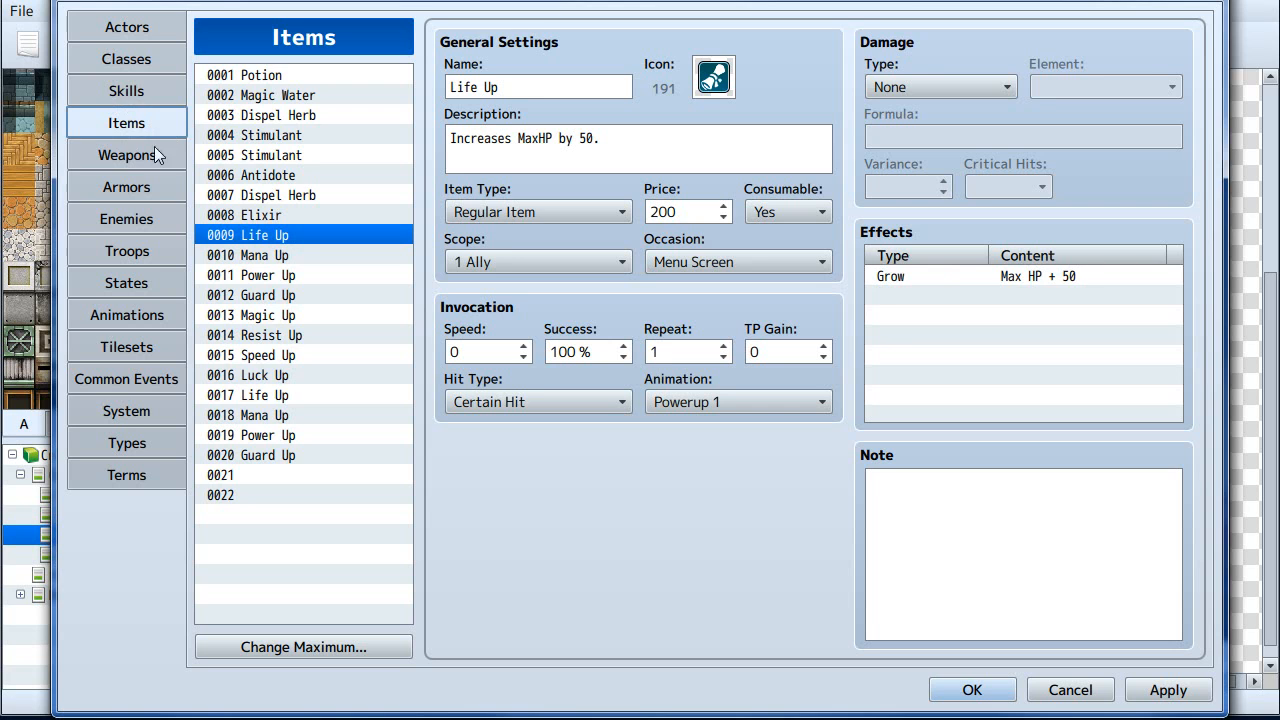
click(150, 155)
click(202, 156)
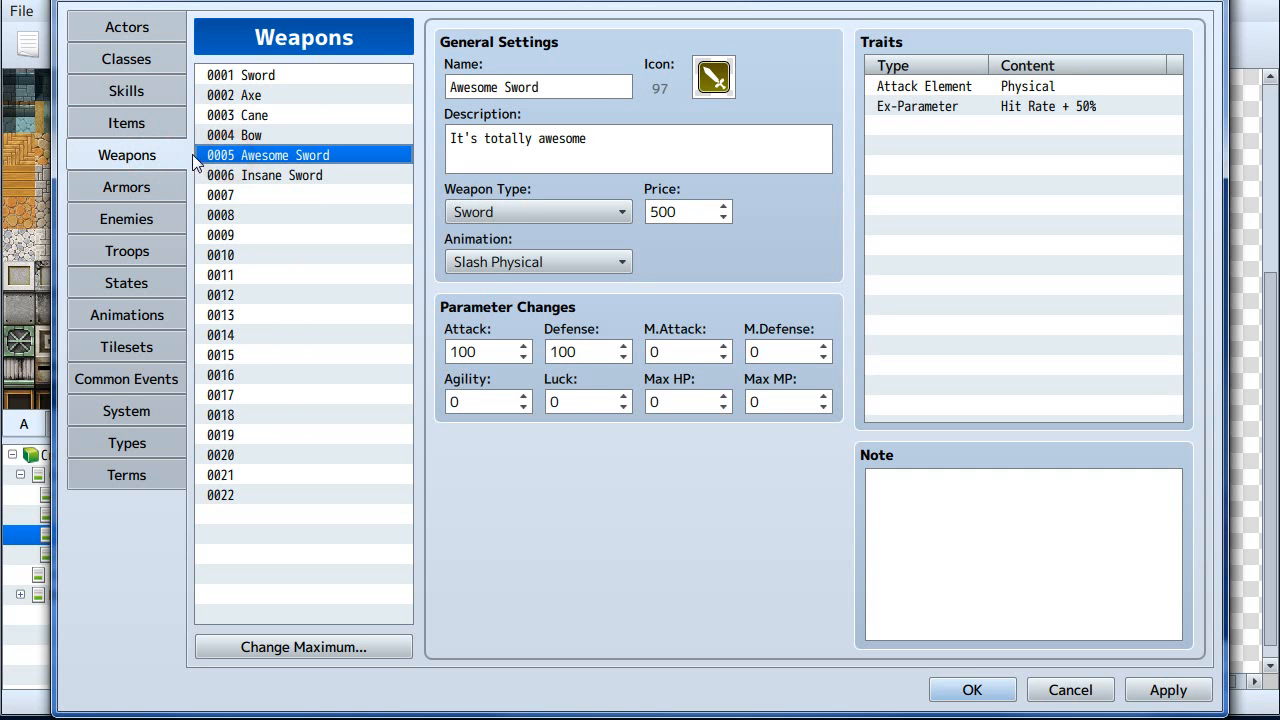
- Browse the Weapons, Items and Armors database categories, ending on item 0009 Life Up
click(120, 155)
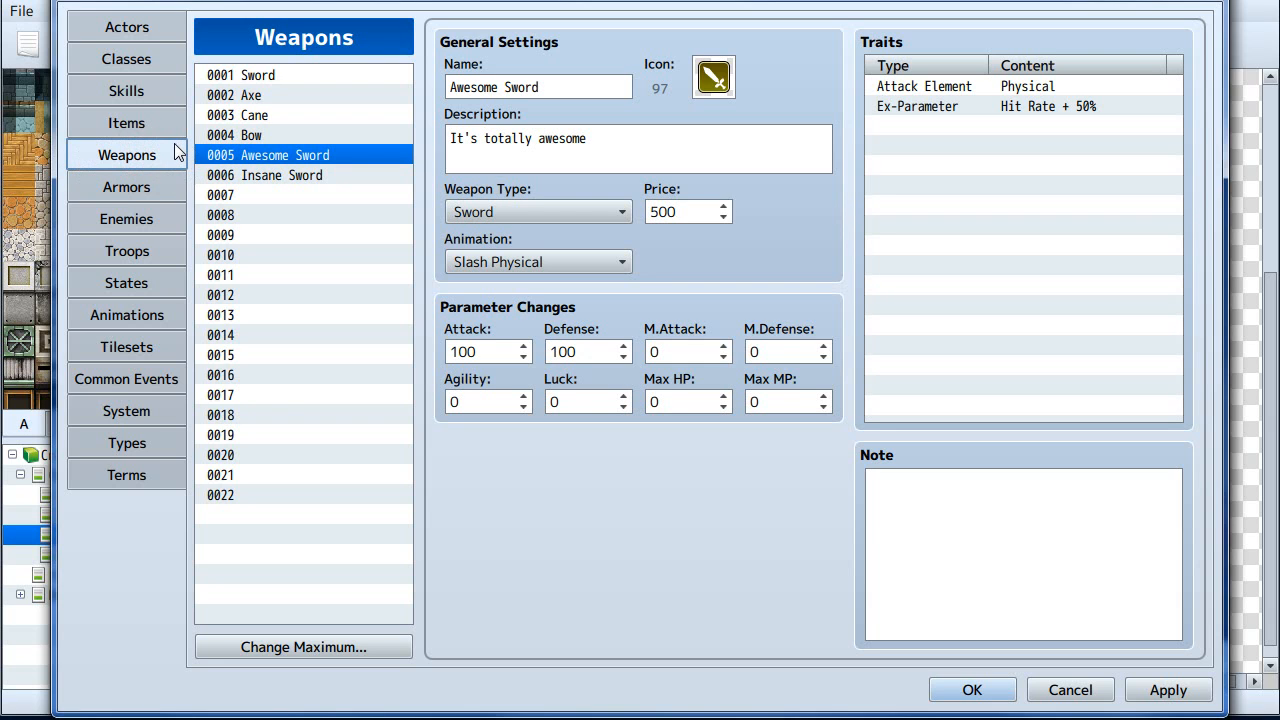
key(Up)
key(Up)
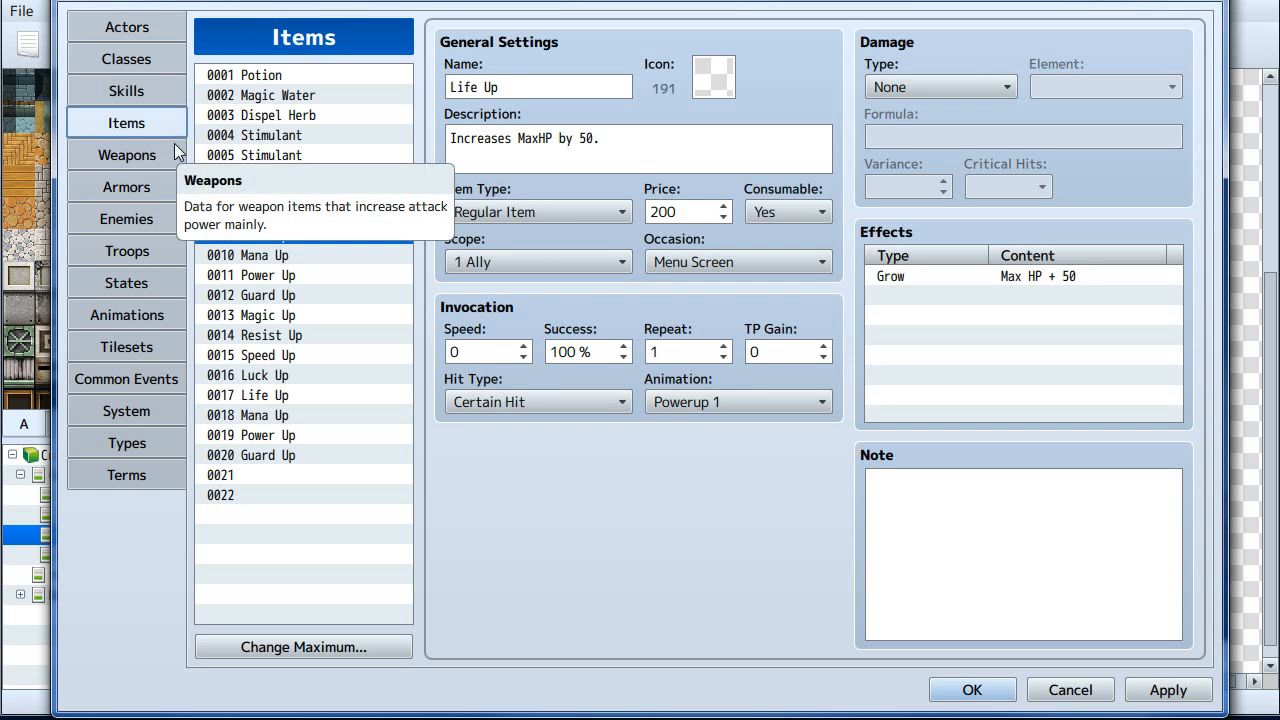
key(Down)
key(Down)
key(Down)
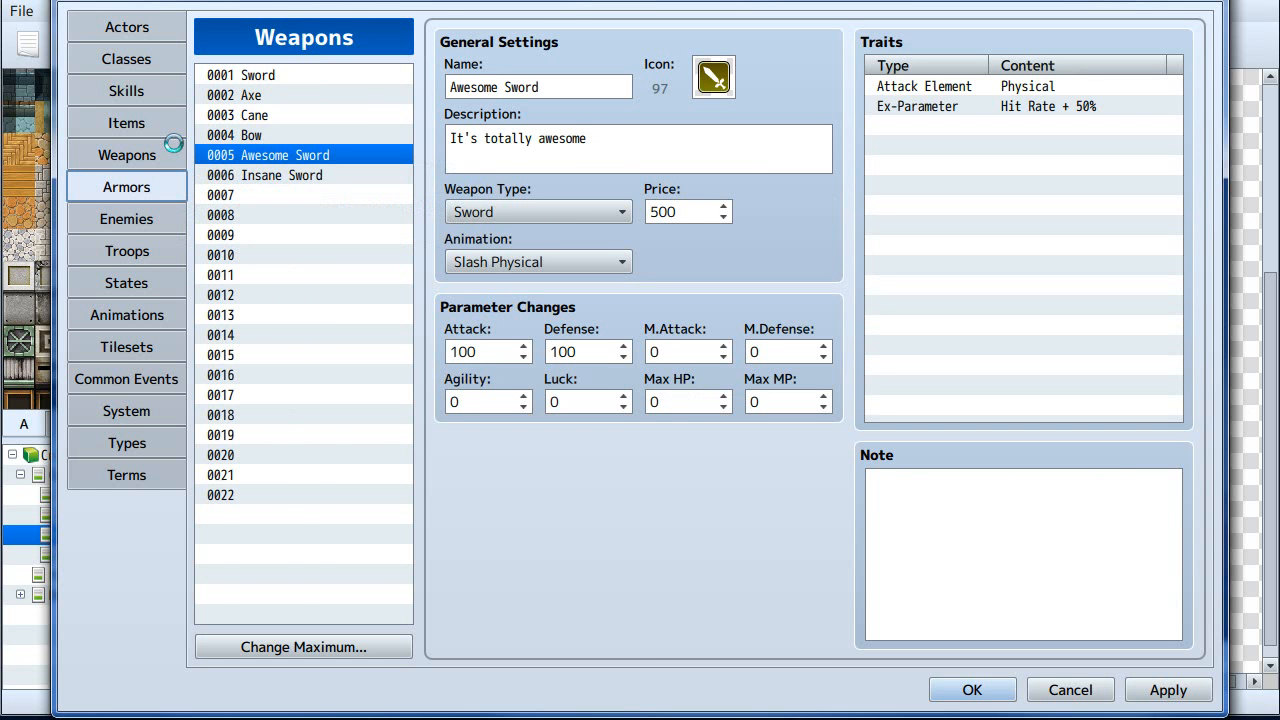
key(Down)
key(Up)
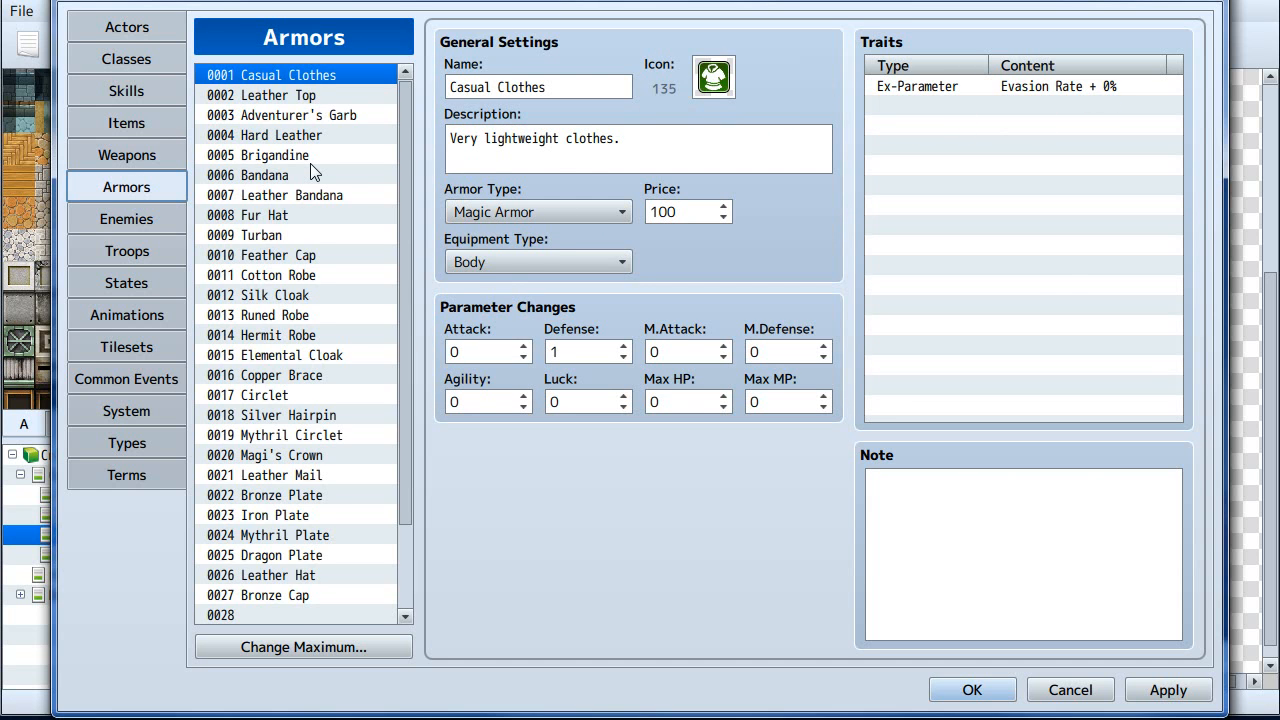
key(Up)
key(Up)
key(Up)
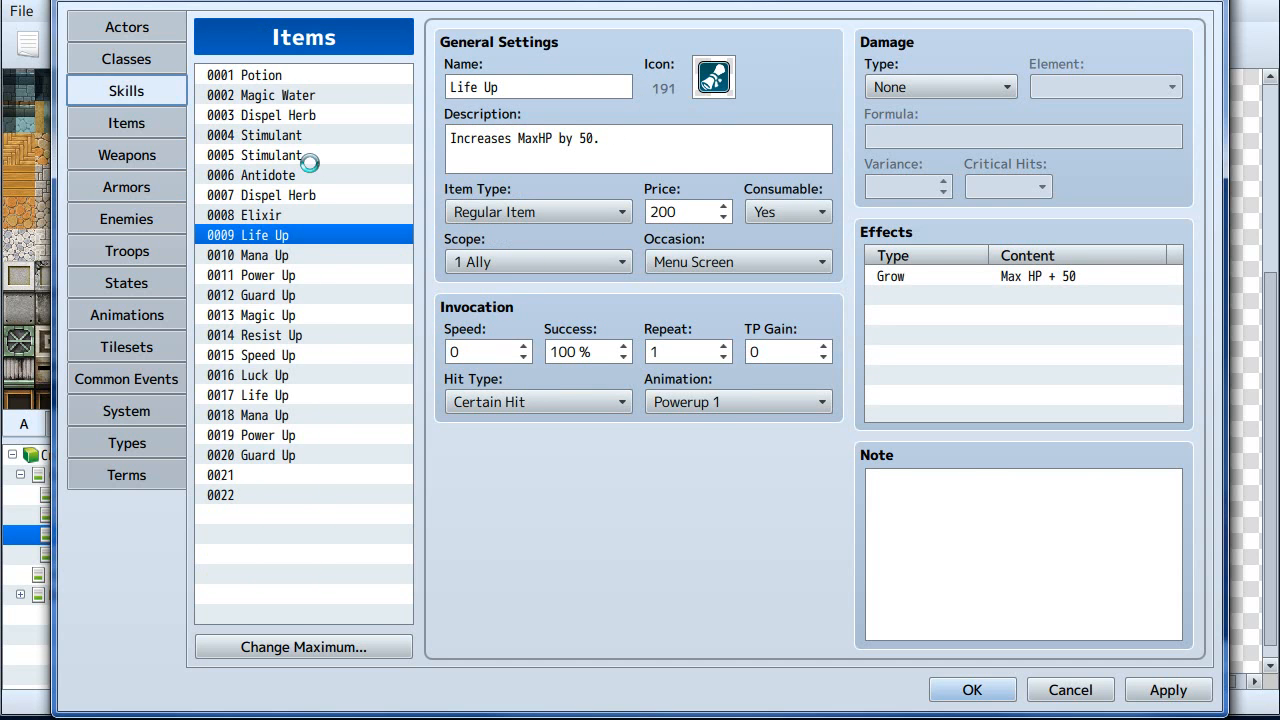
key(Down)
key(Up)
key(Down)
click(318, 234)
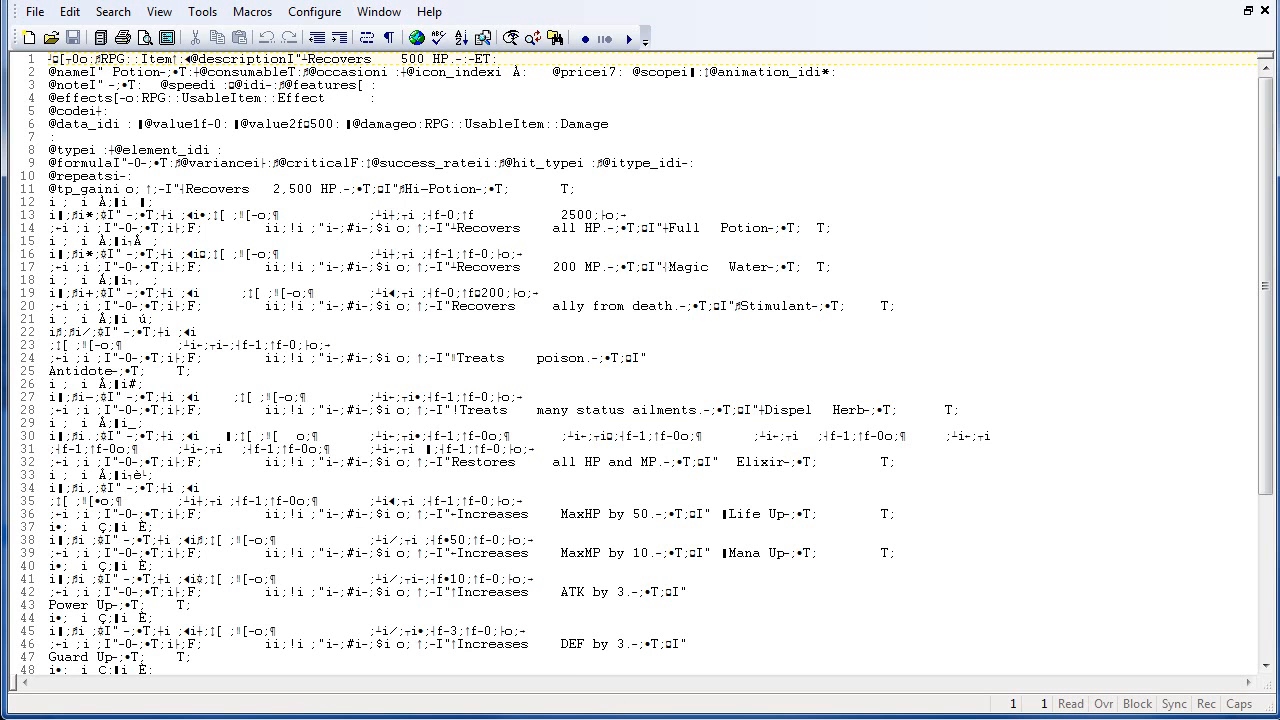
- Inspect the binary Items data file in the text editor, selecting text around the Full Potion entry
click(444, 250)
drag(674, 228, 680, 219)
click(762, 220)
click(721, 225)
double_click(741, 225)
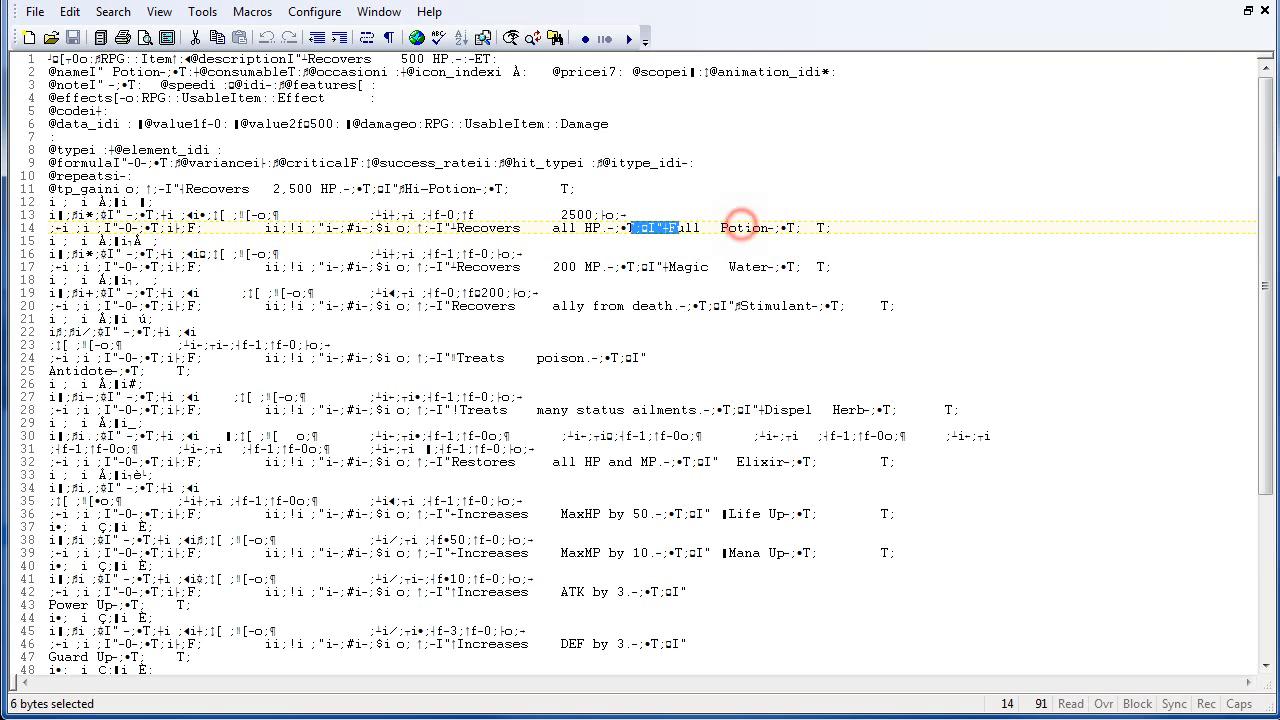
click(696, 229)
click(705, 297)
drag(706, 314, 706, 312)
click(723, 262)
double_click(725, 267)
click(683, 224)
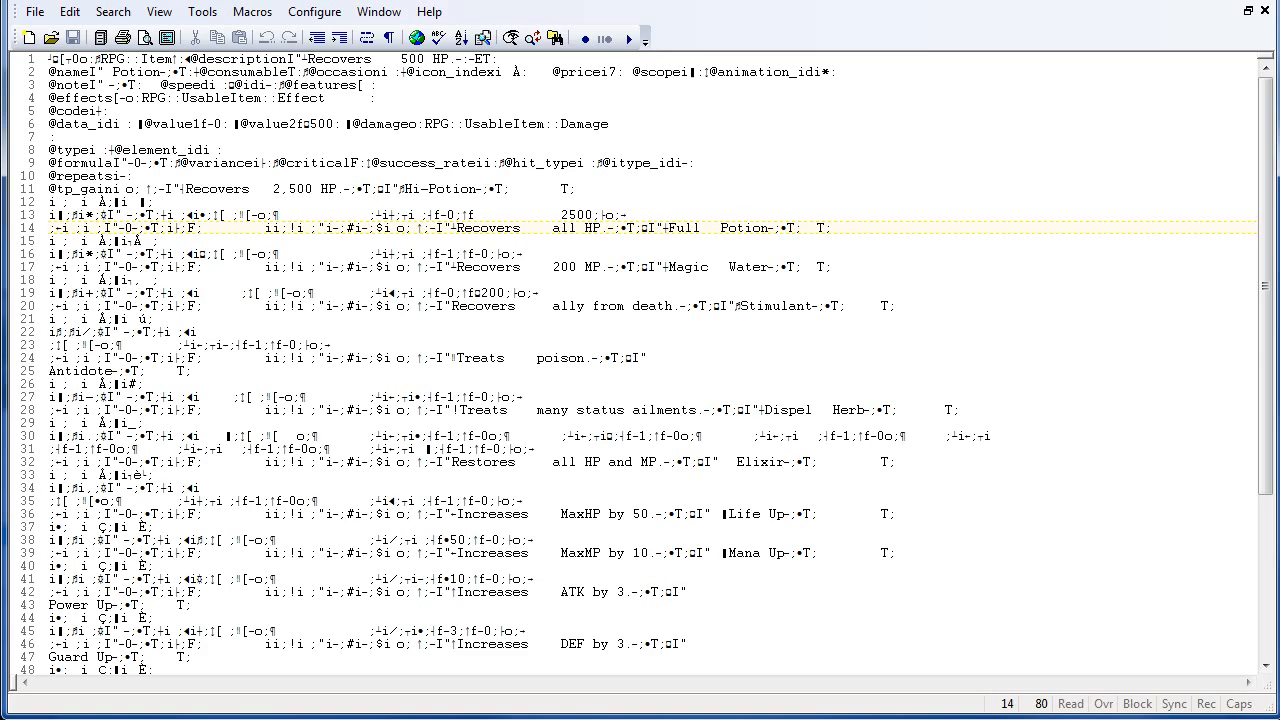
scroll(590, 228, down, 6)
scroll(590, 228, up, 6)
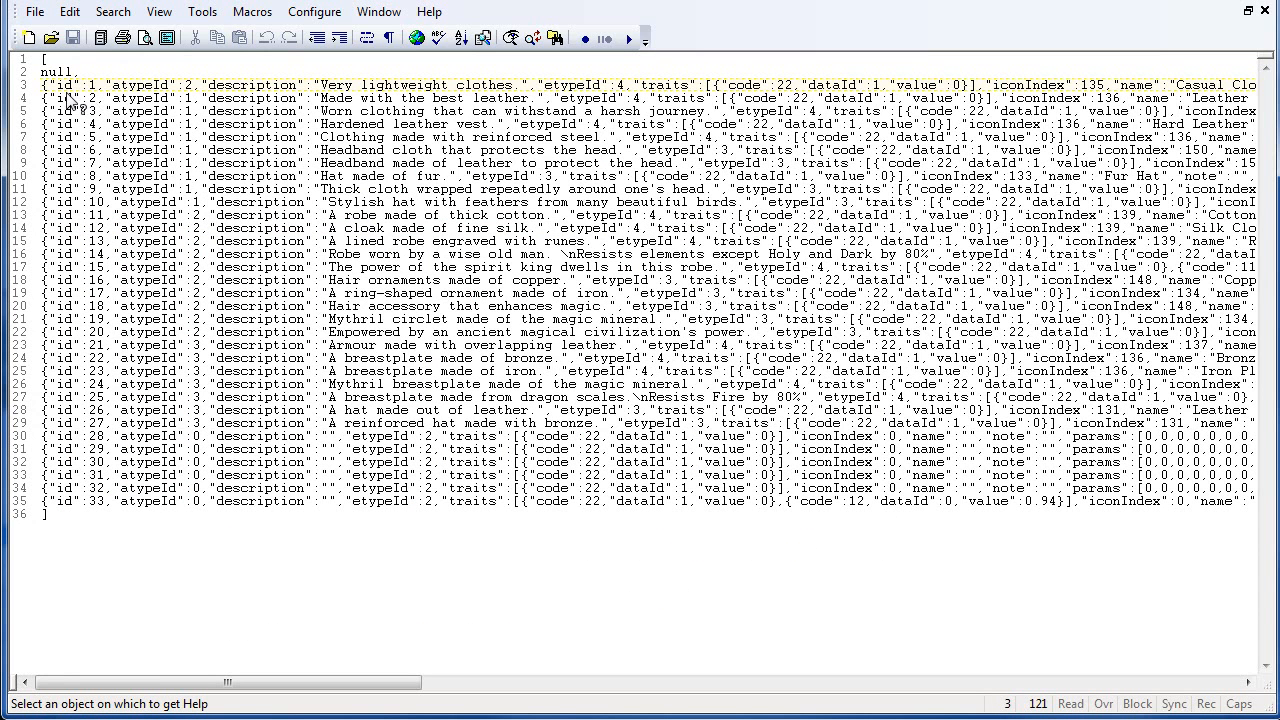
click(242, 119)
click(766, 12)
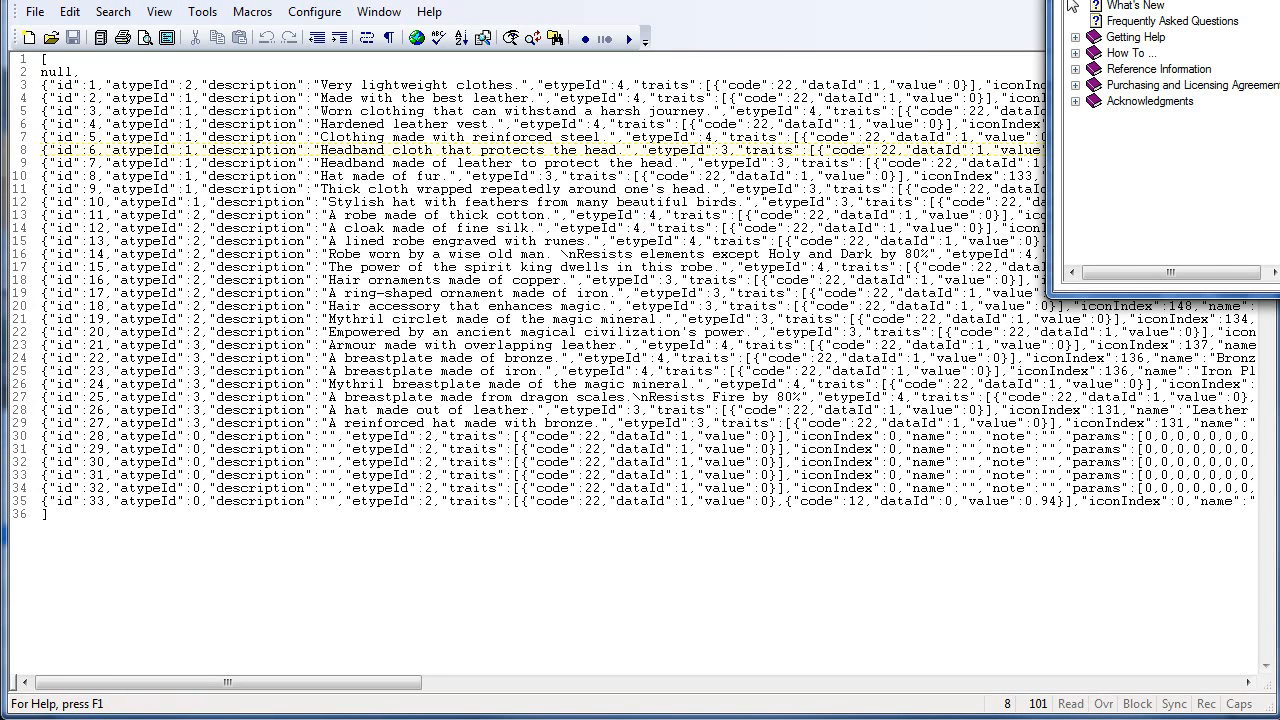
key(alt+F4)
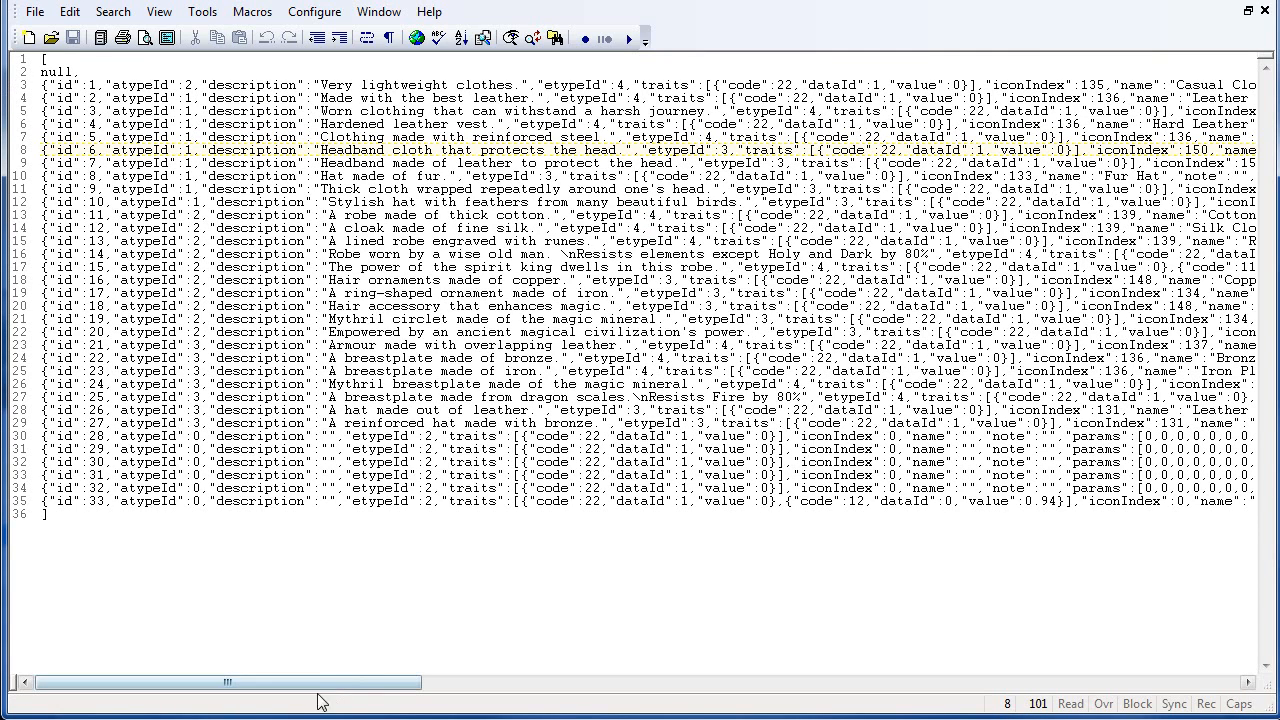
- Toggle word wrap on and off and scroll horizontally through the Armors JSON entries
drag(300, 684, 180, 660)
click(366, 37)
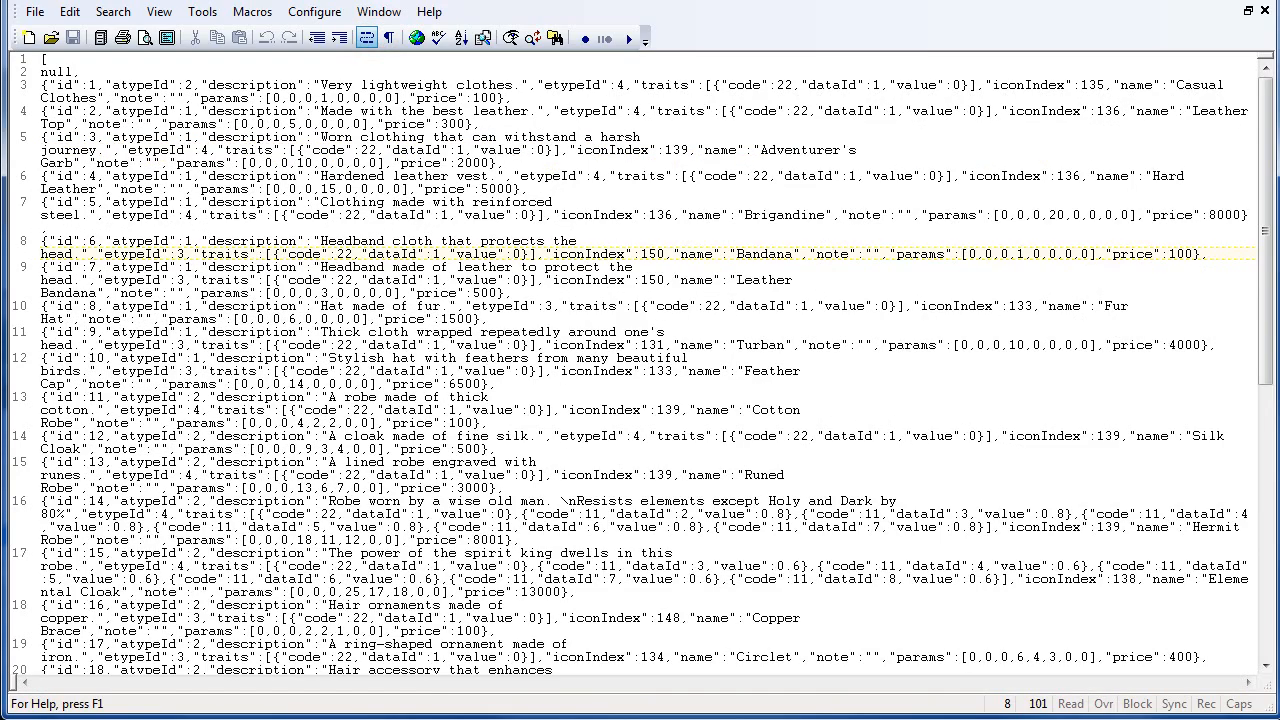
click(366, 37)
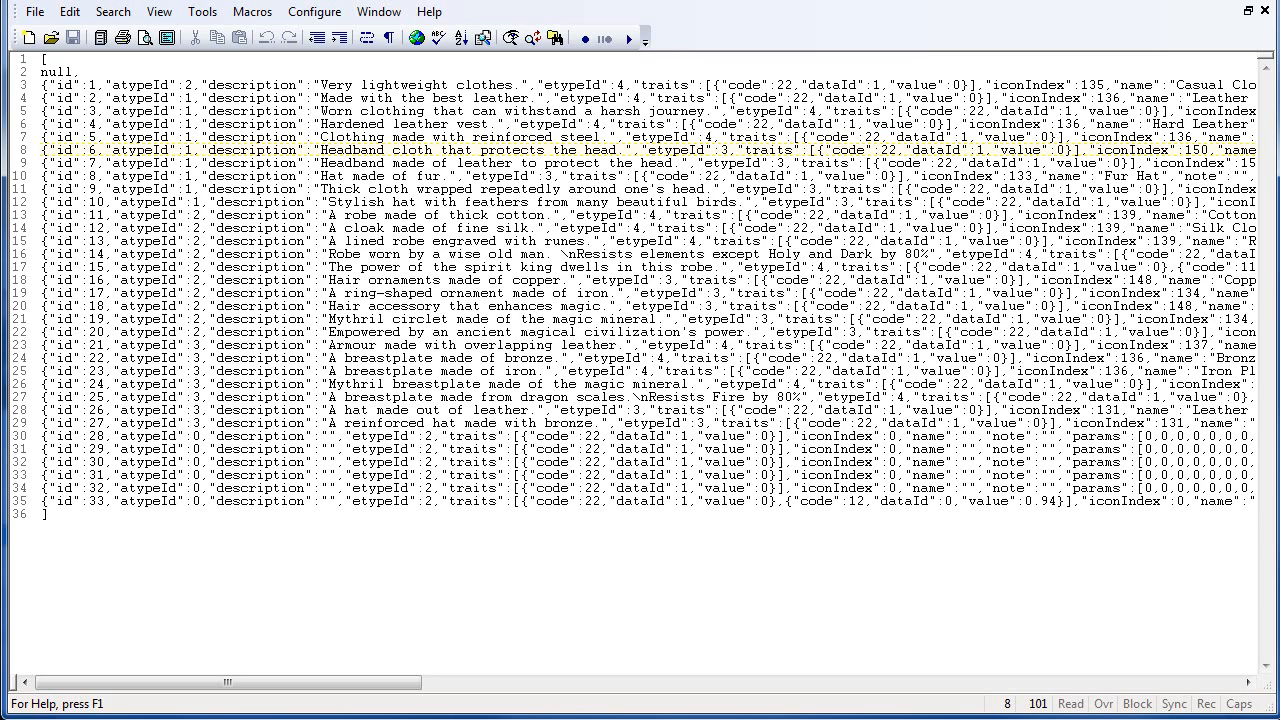
click(650, 124)
drag(335, 683, 542, 686)
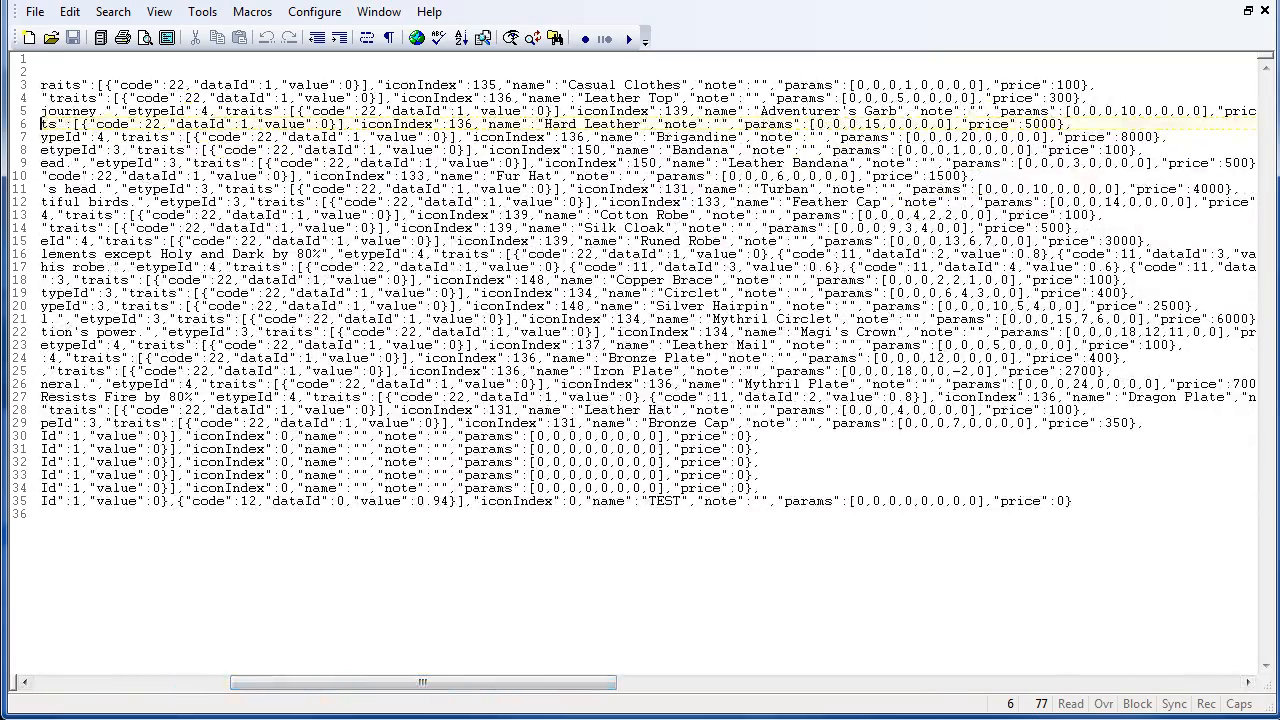
drag(509, 683, 288, 680)
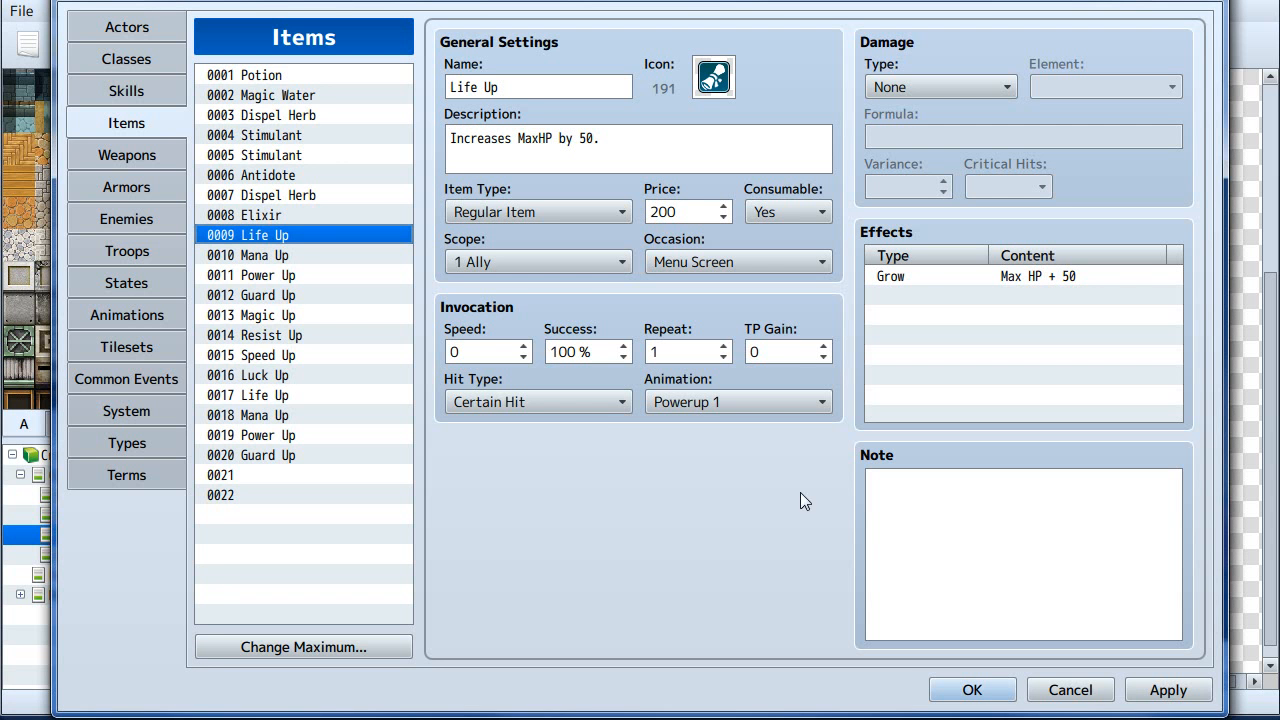
- Compare the database's Armors list with the JSON entries, locating the Casual Clothes name
click(131, 186)
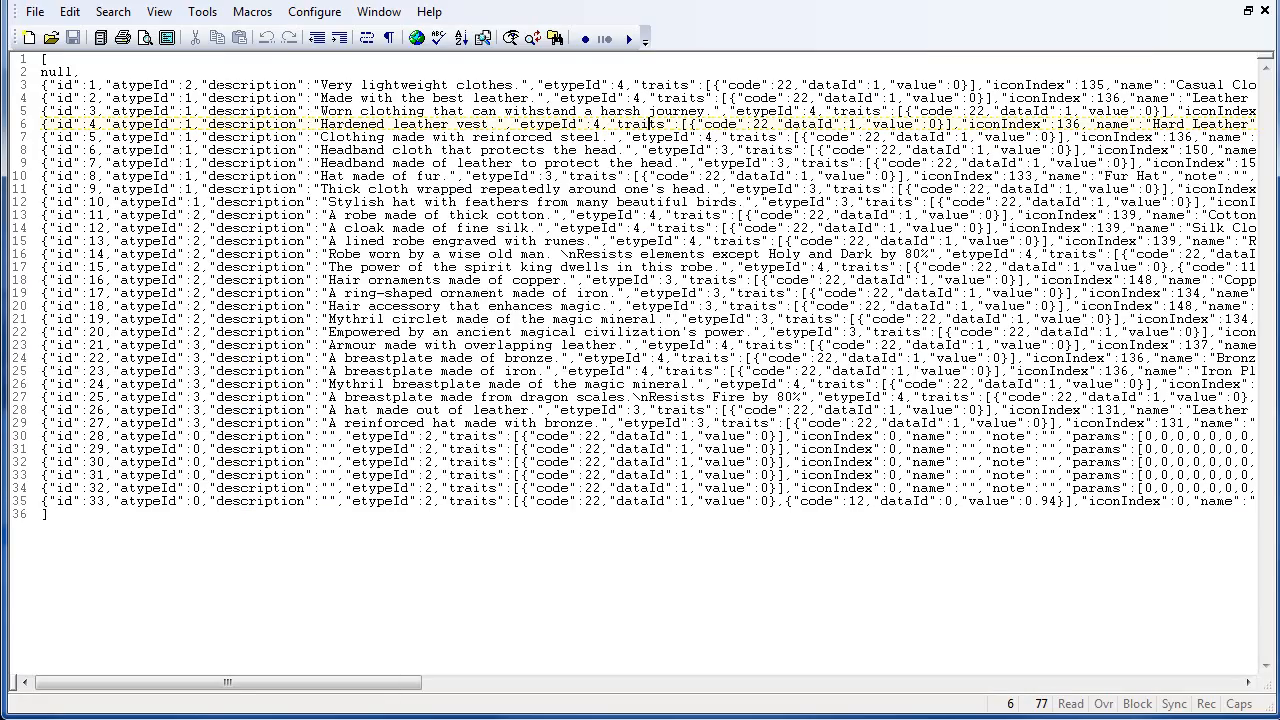
drag(229, 690, 405, 697)
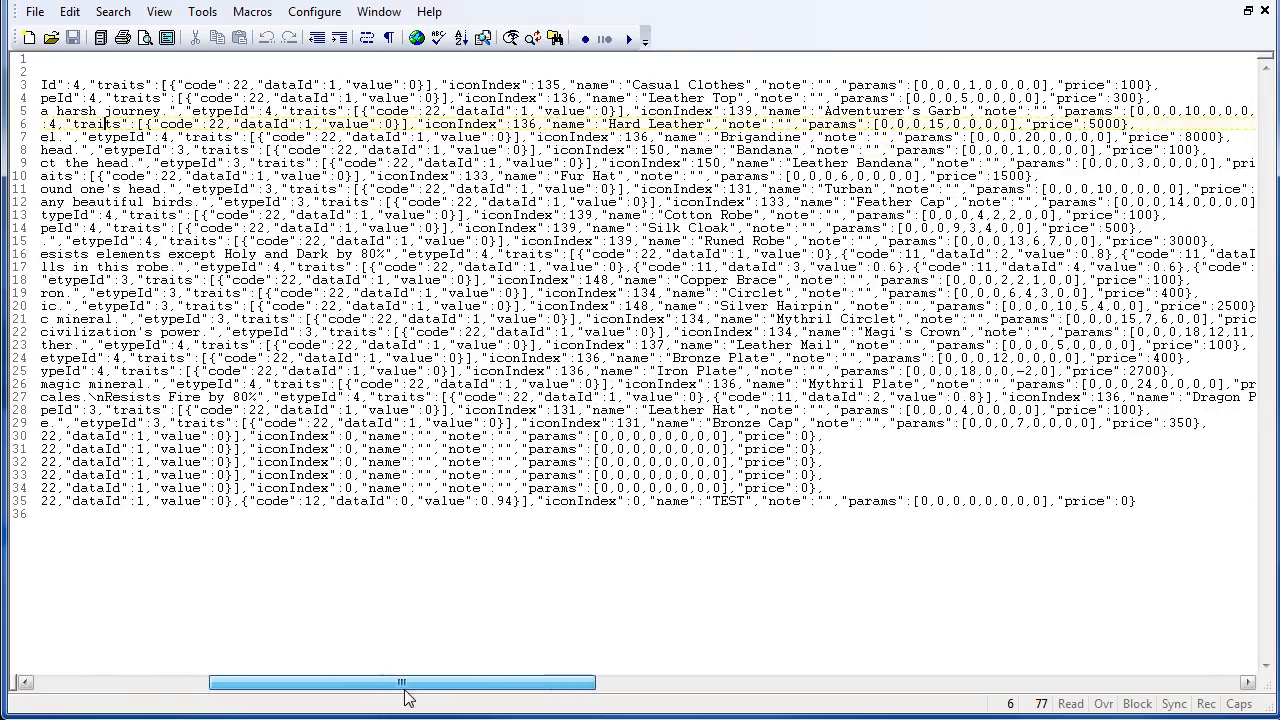
double_click(715, 85)
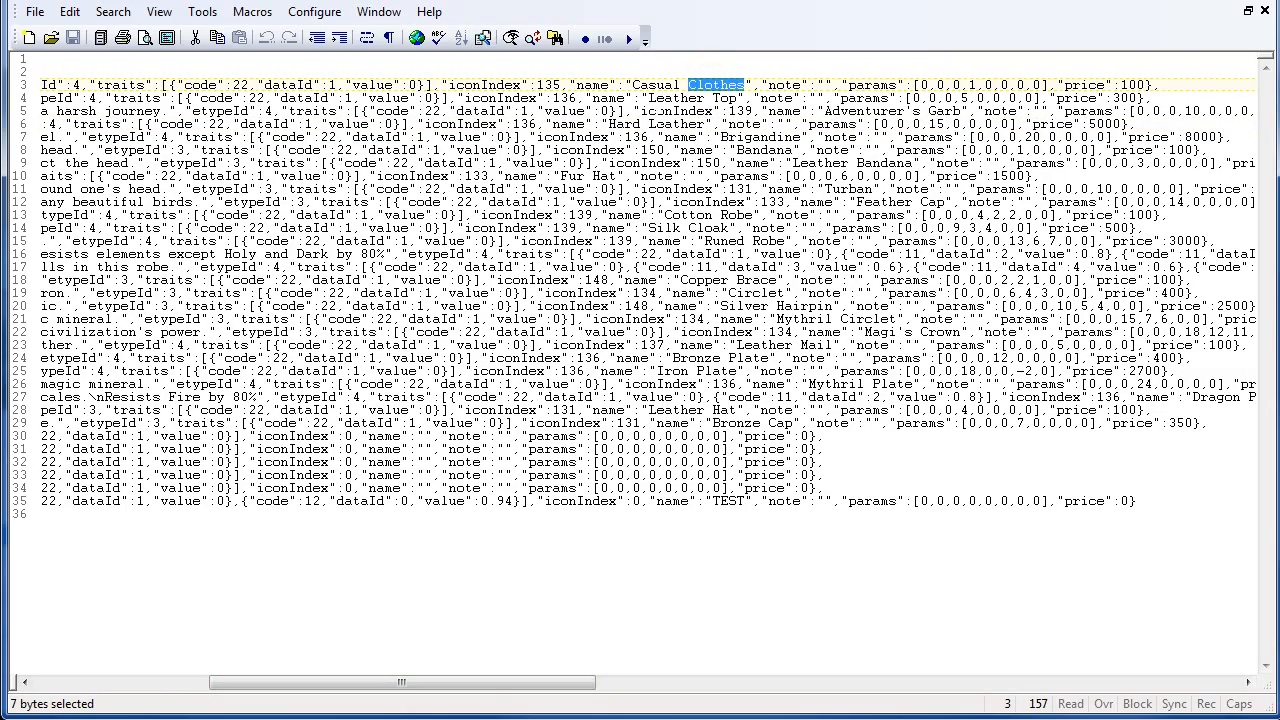
drag(497, 685, 293, 678)
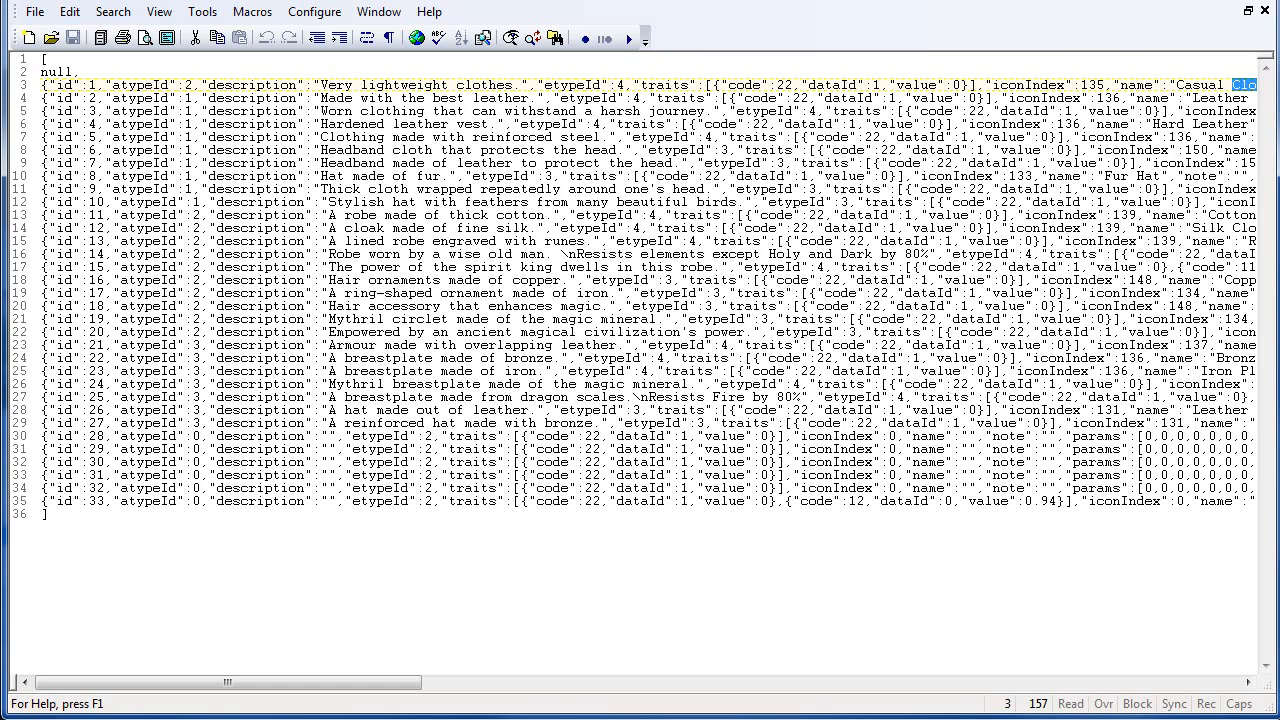
drag(401, 684, 328, 684)
- Open Armors.json from the data folder of the MV Test Tutorials project in the file manager
key(alt+Tab)
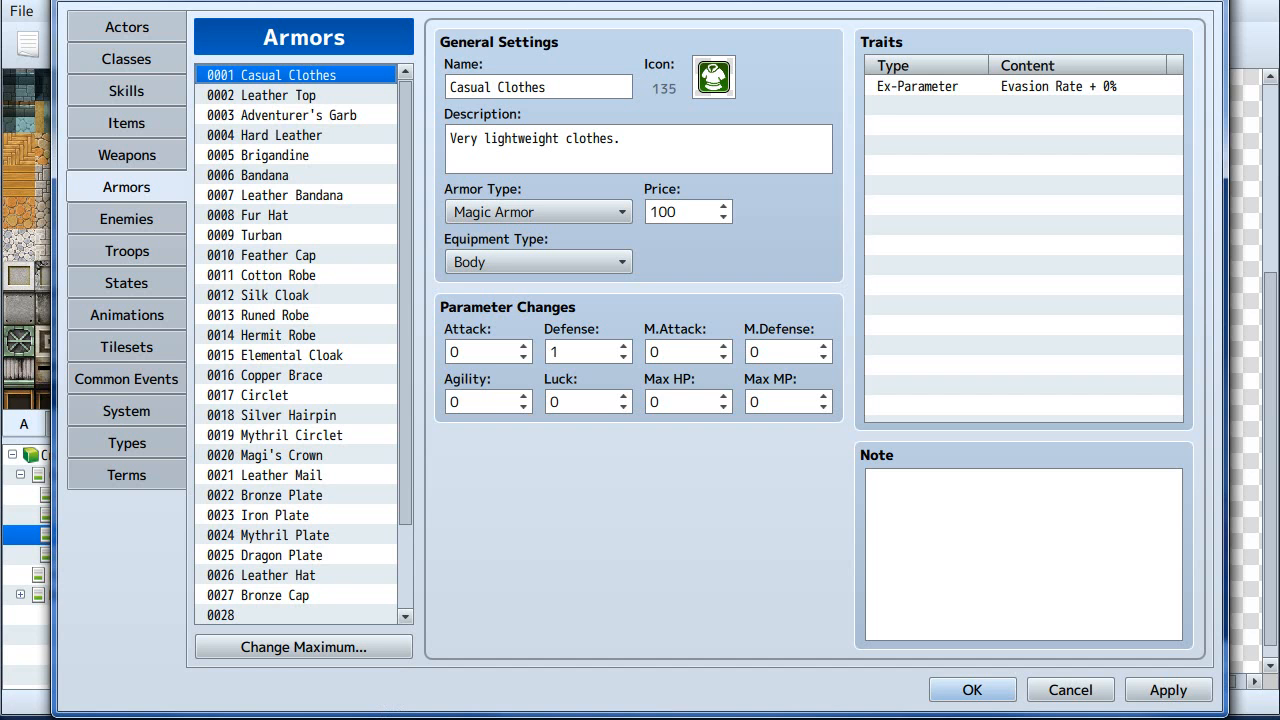
key(alt+Tab)
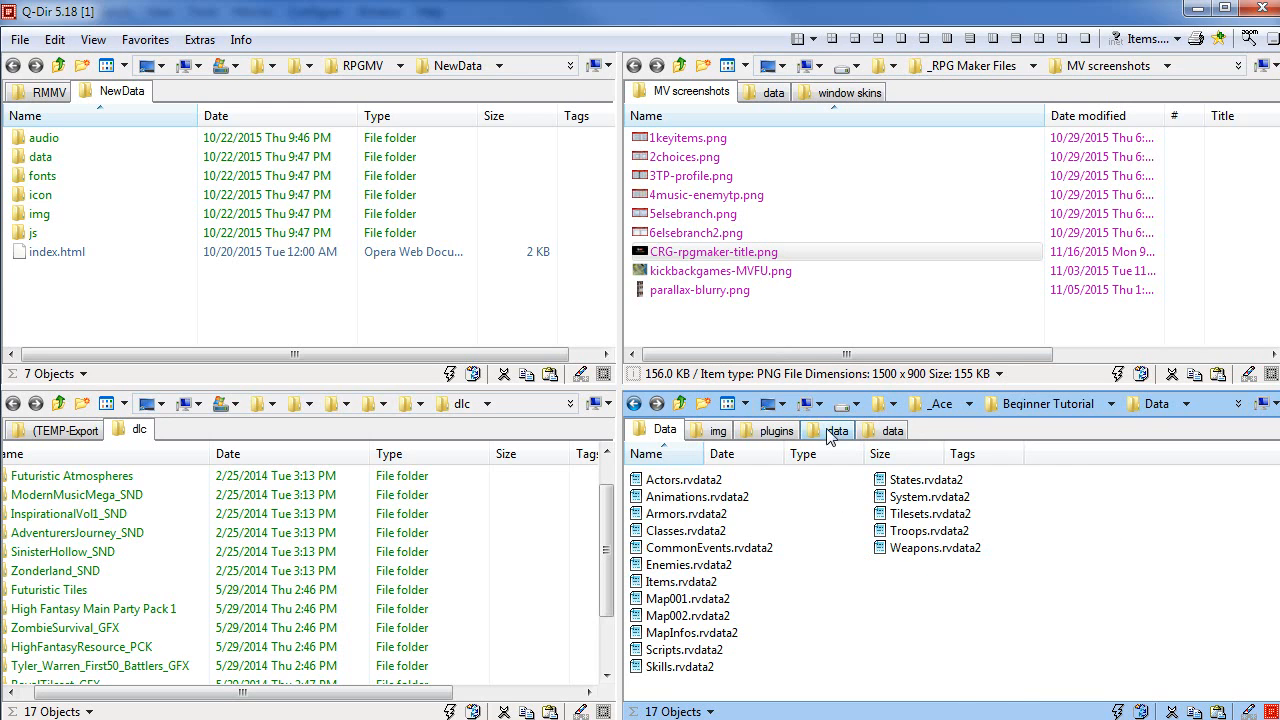
key(BackSpace)
key(BackSpace)
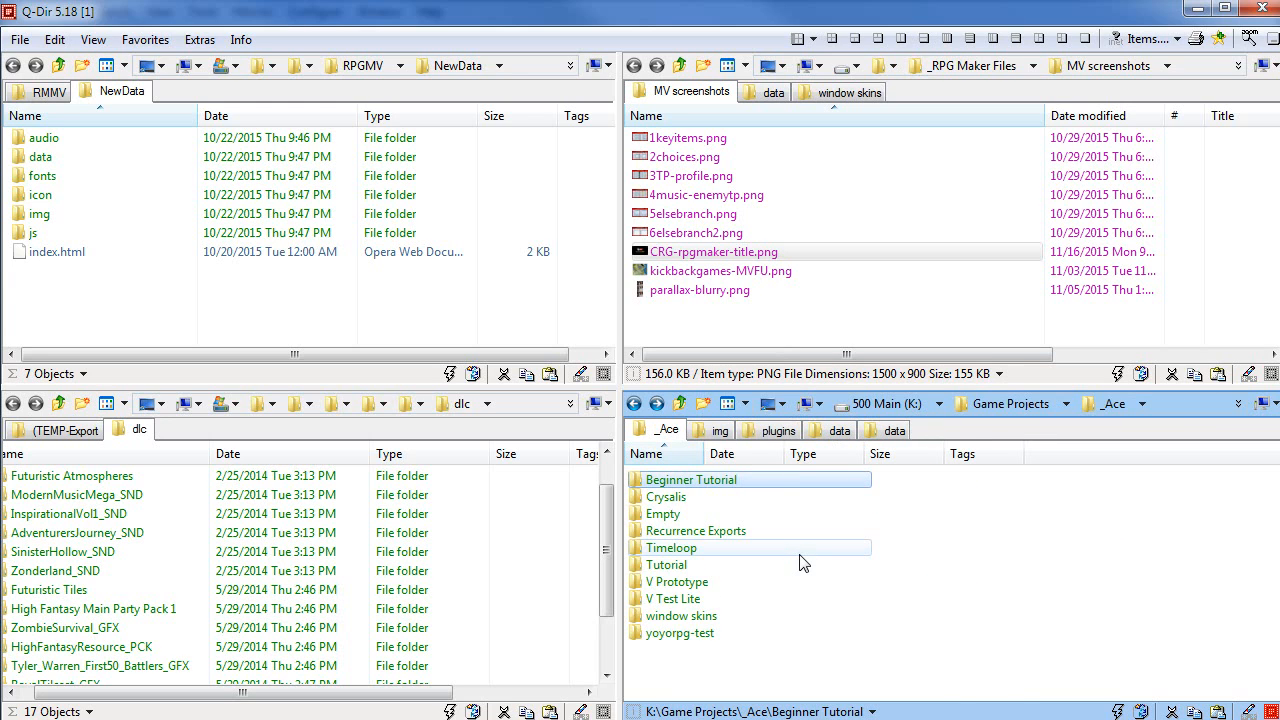
key(BackSpace)
key(alt+Left)
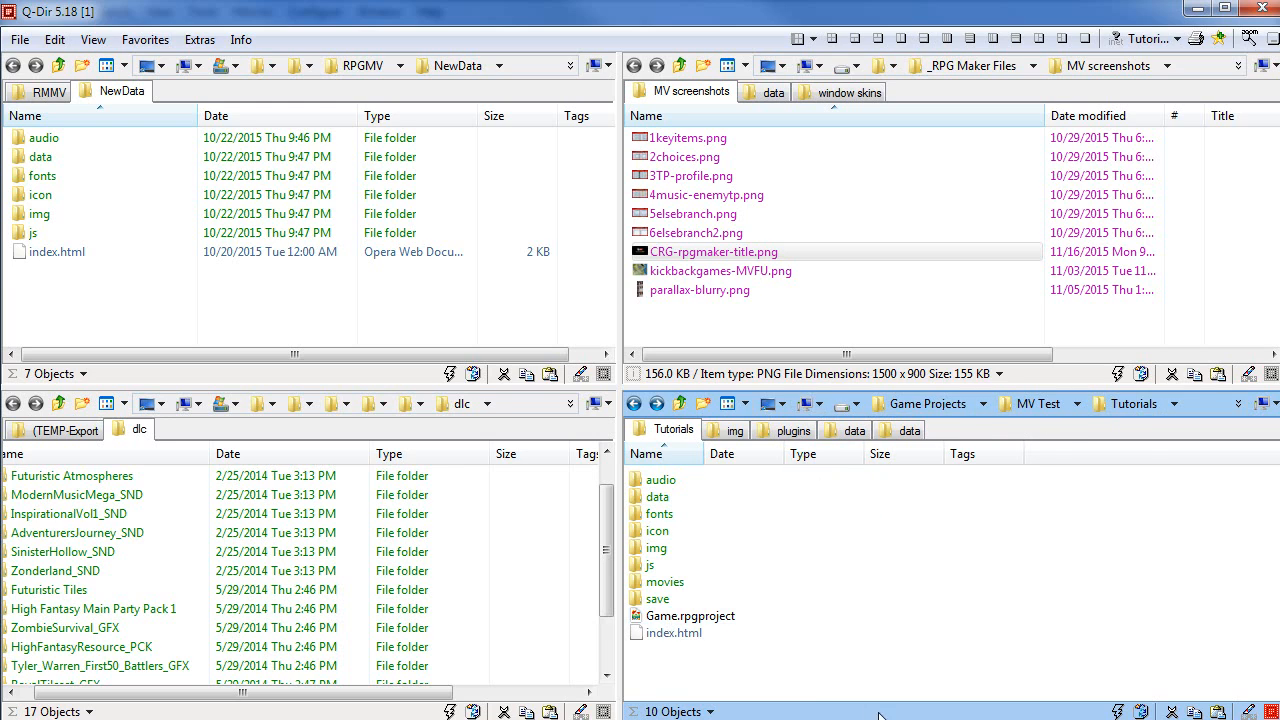
mouse_move(650, 568)
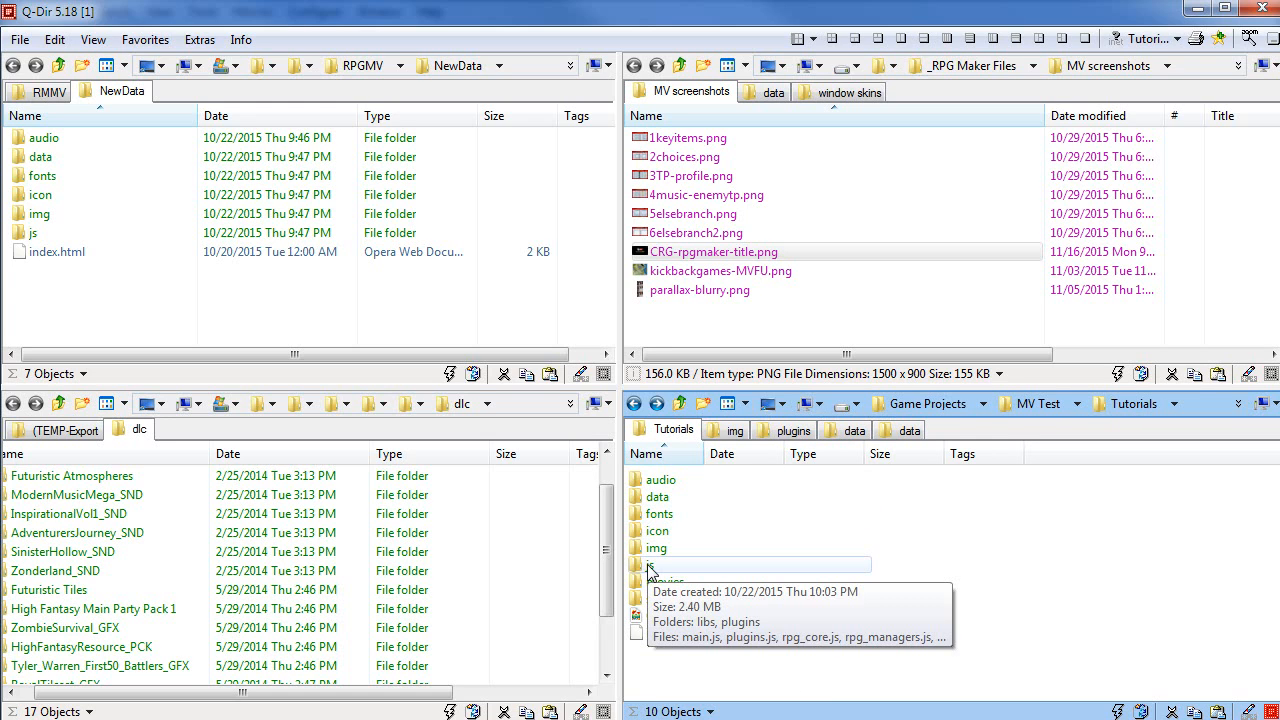
double_click(660, 568)
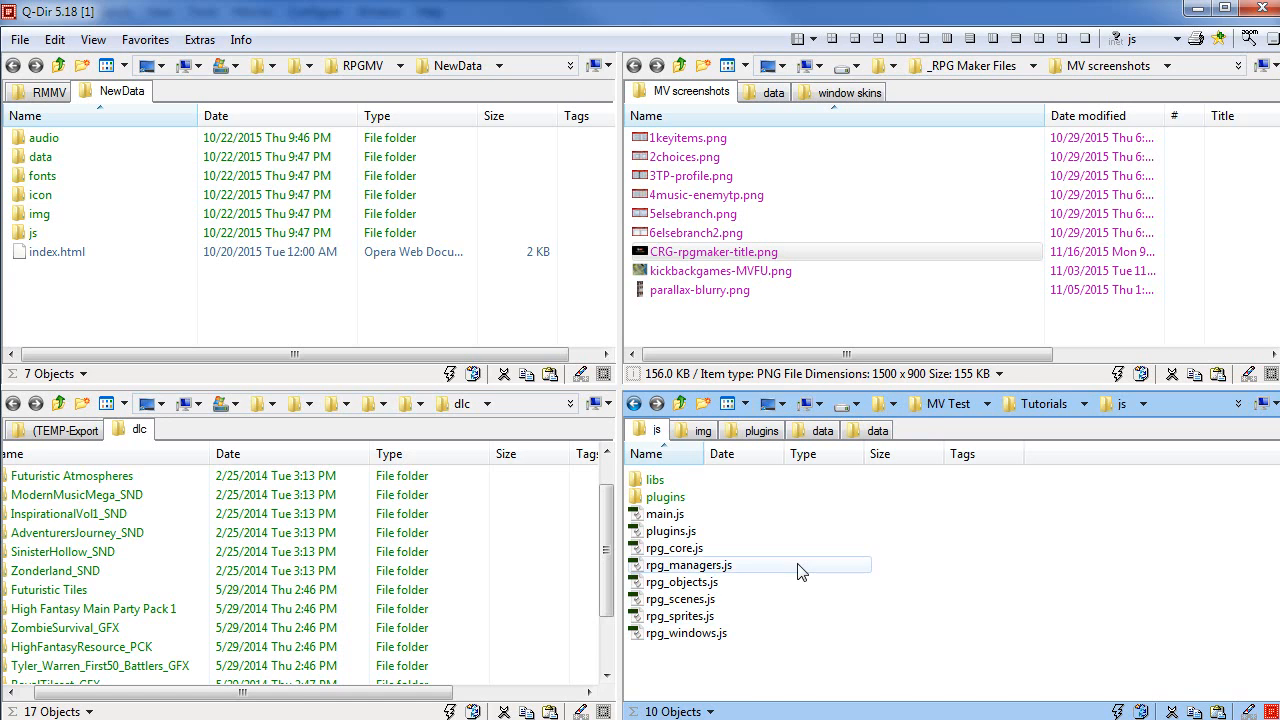
key(BackSpace)
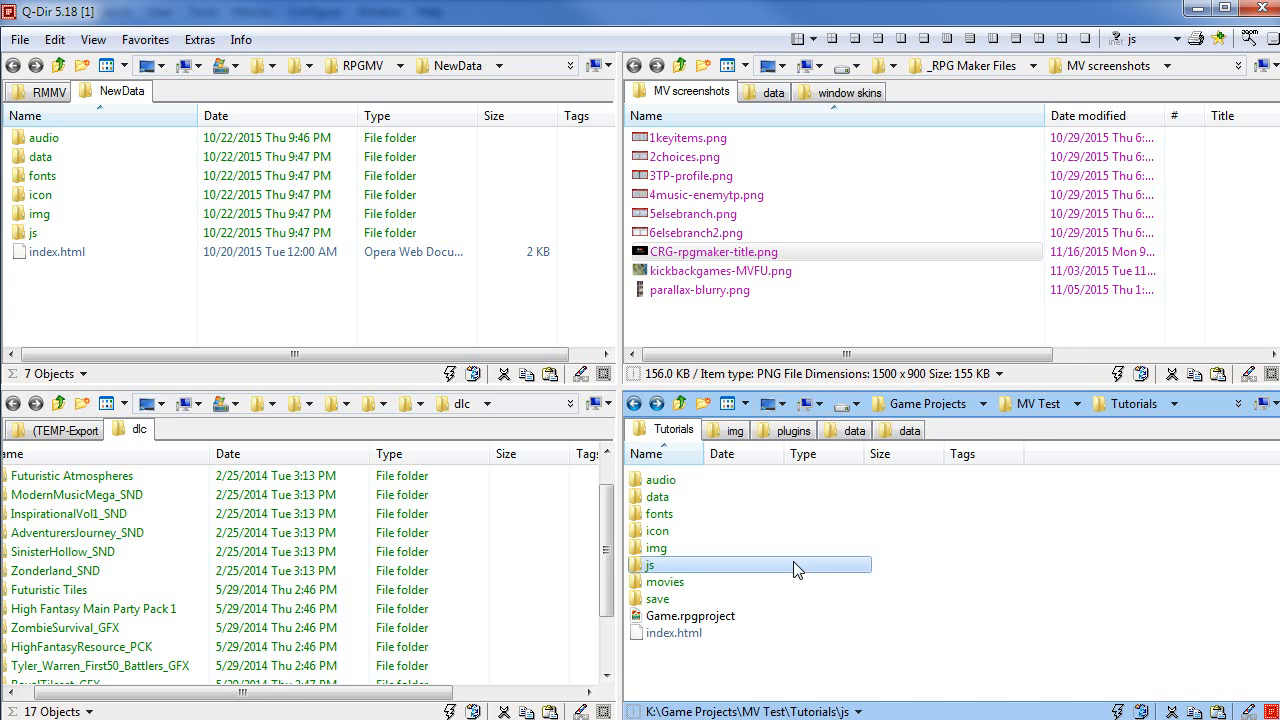
double_click(660, 499)
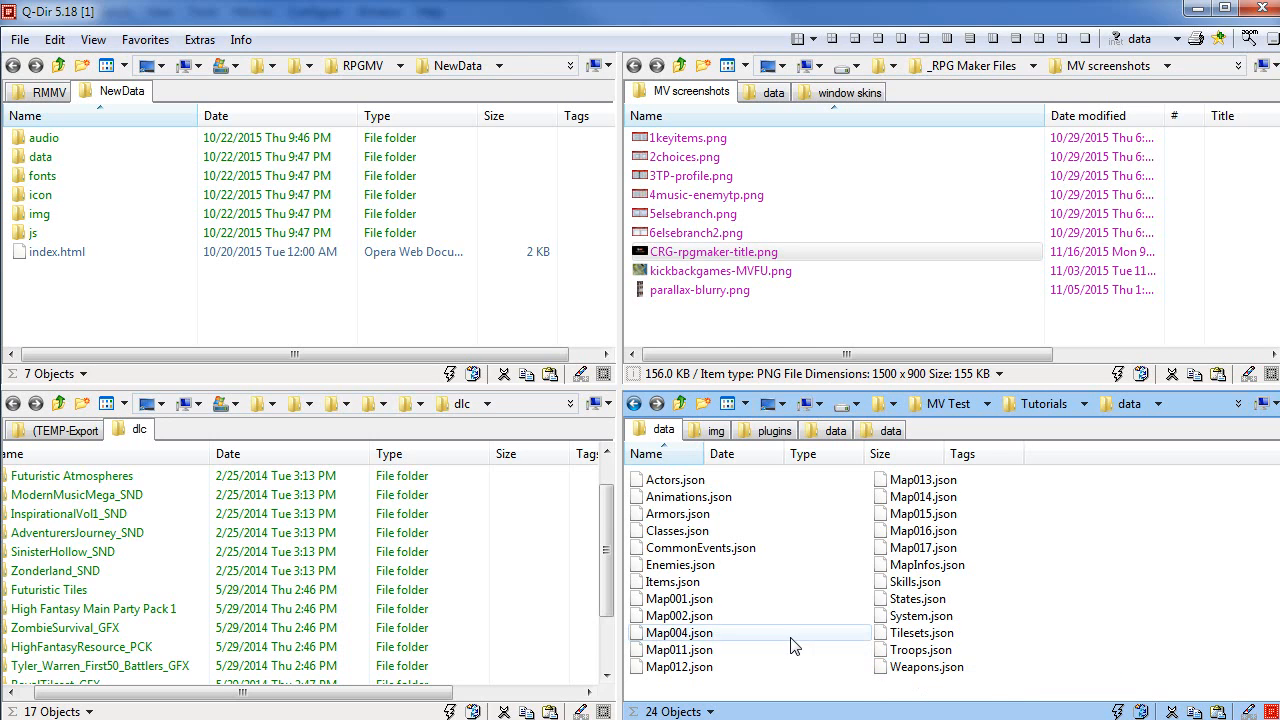
click(679, 515)
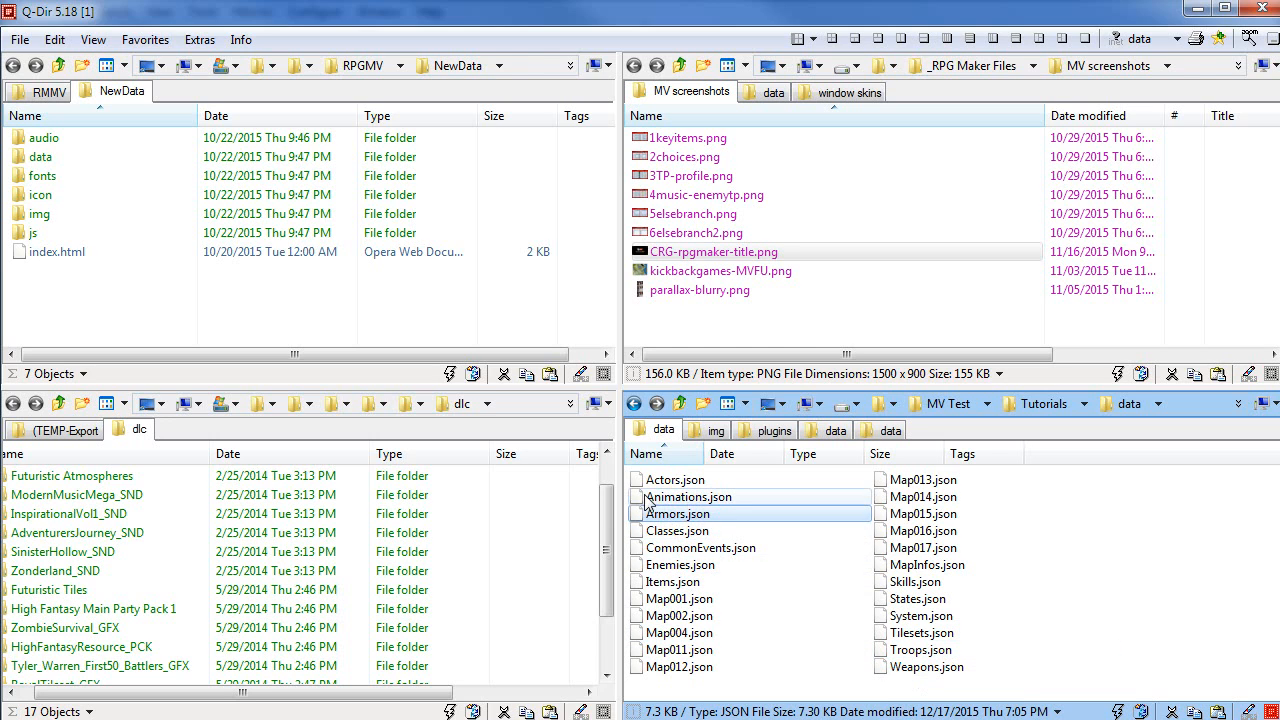
key(Return)
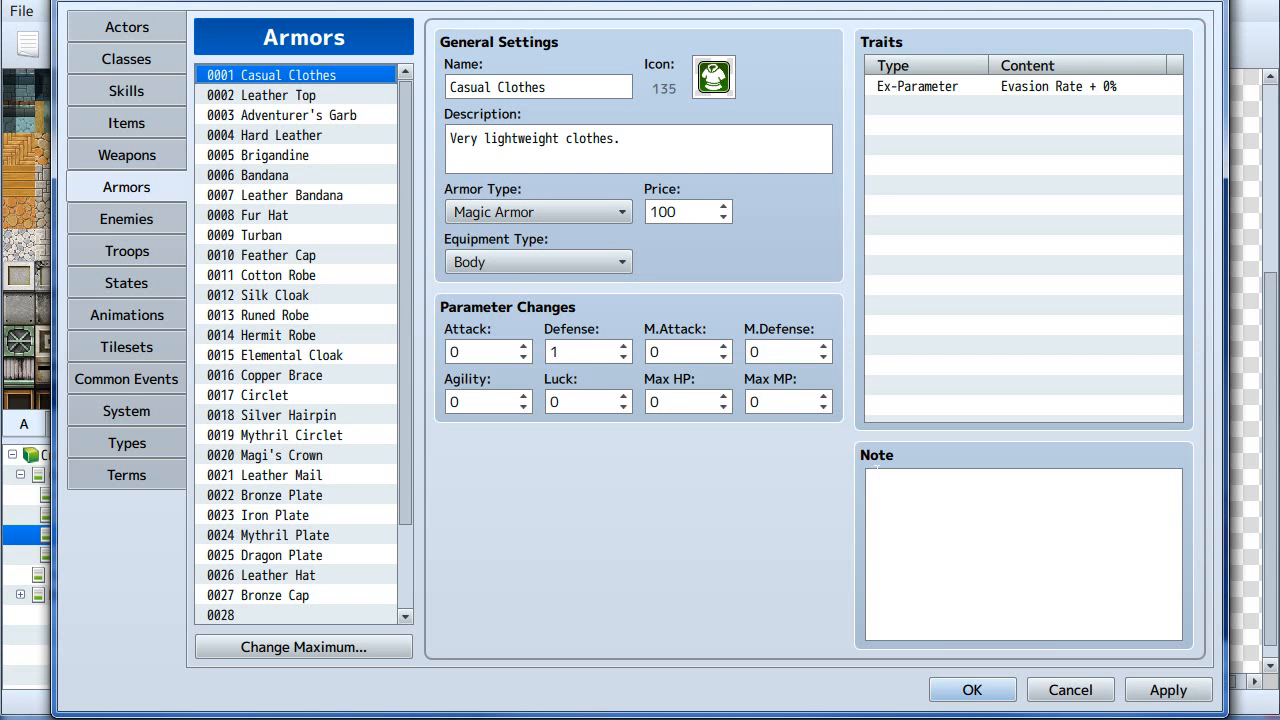
- Cancel the database editor and close the current project
click(1069, 690)
click(22, 12)
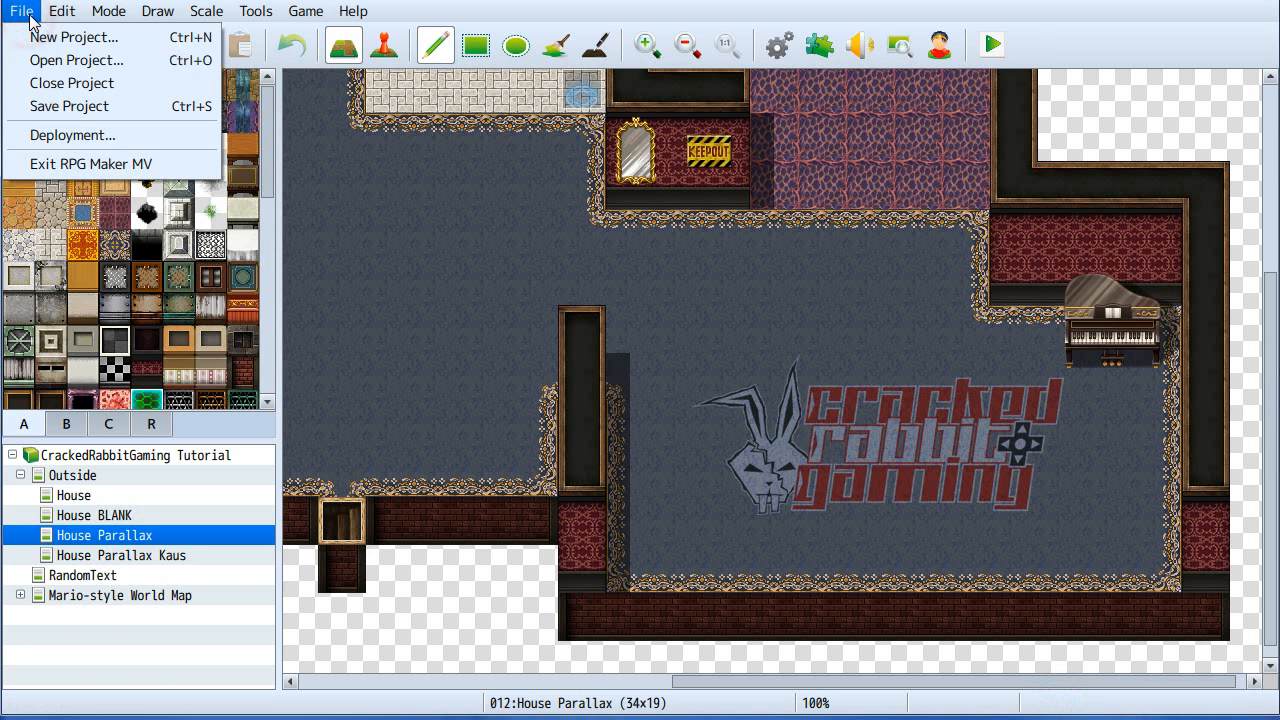
click(75, 83)
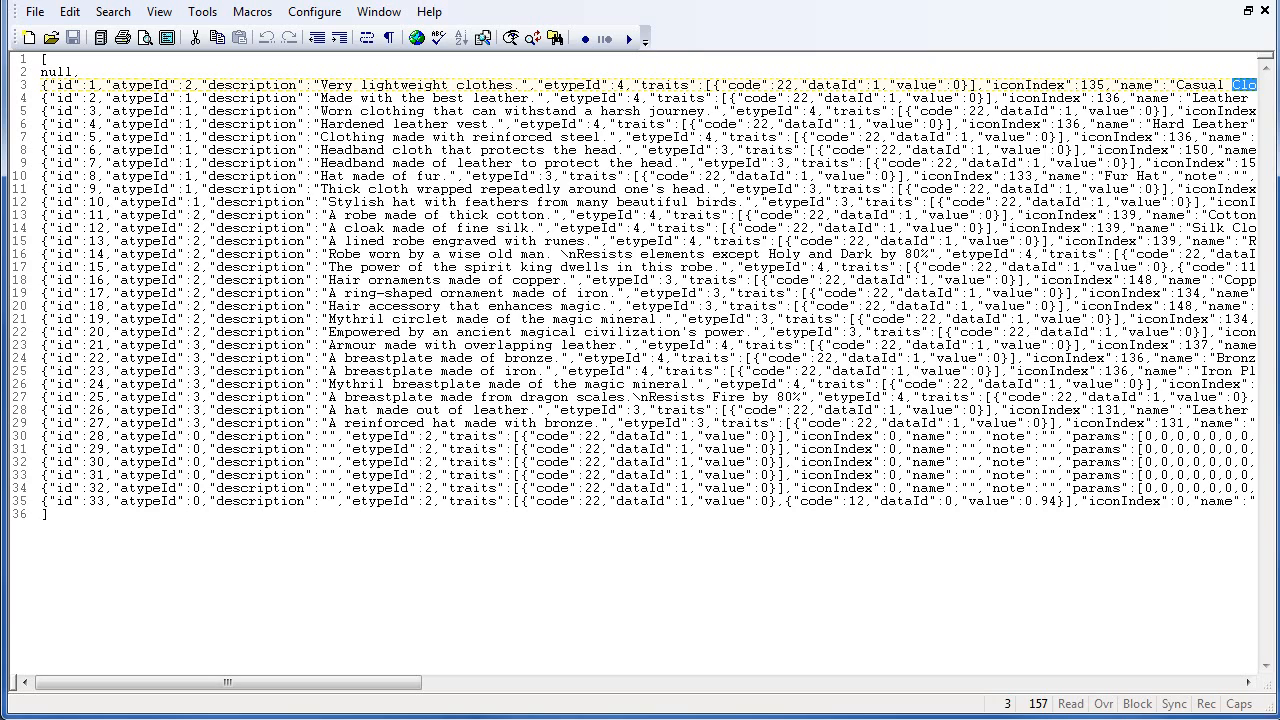
- In Armors.json, replace every lowercase "leather" with "rubber" throughout the document
click(503, 266)
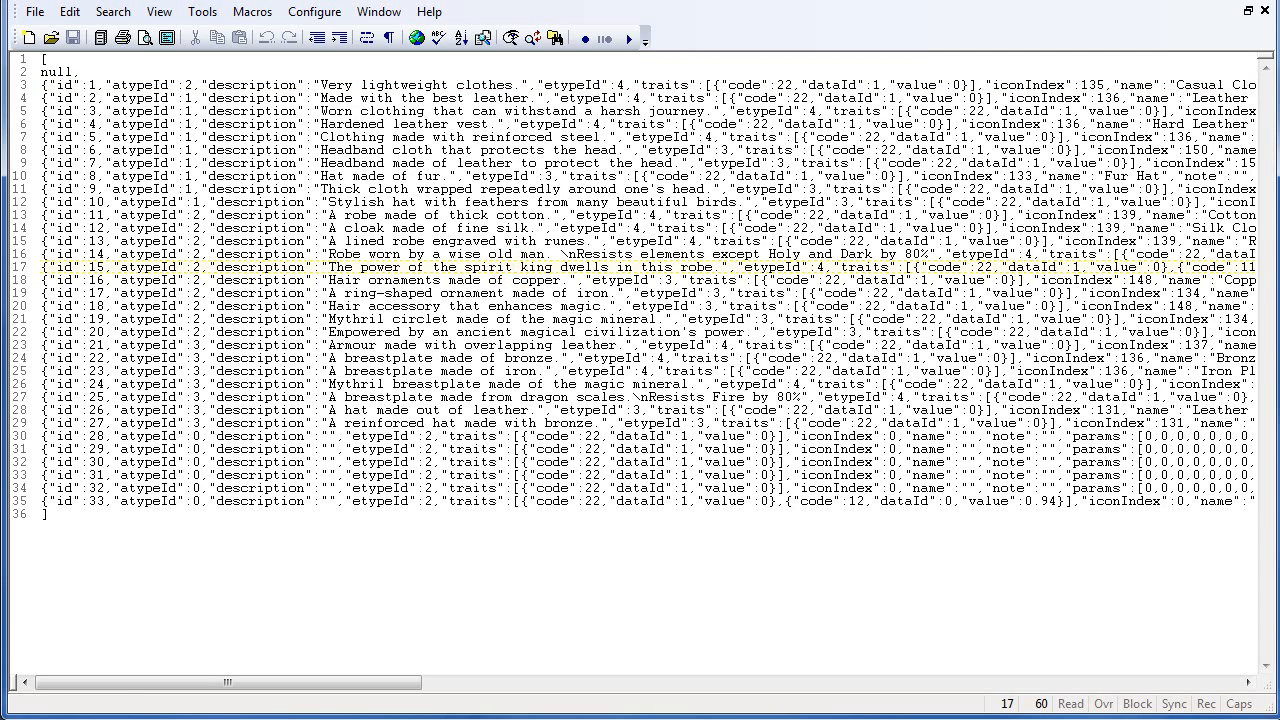
double_click(500, 98)
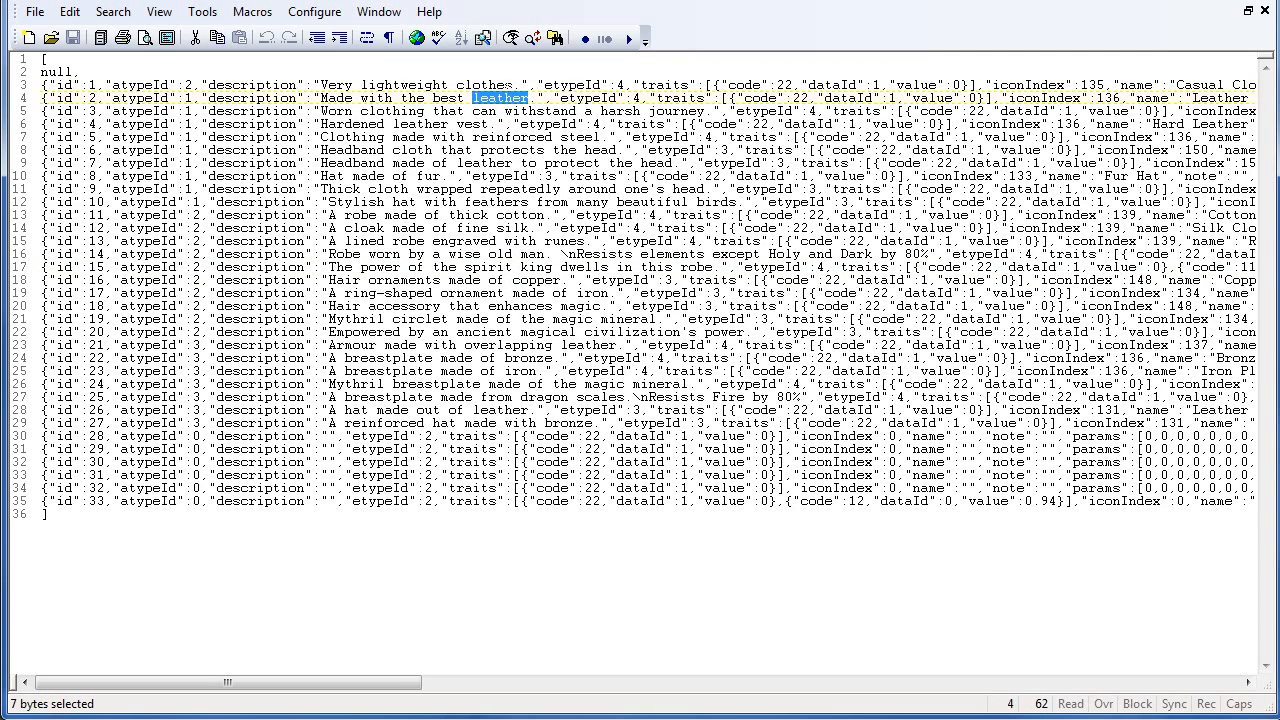
click(532, 38)
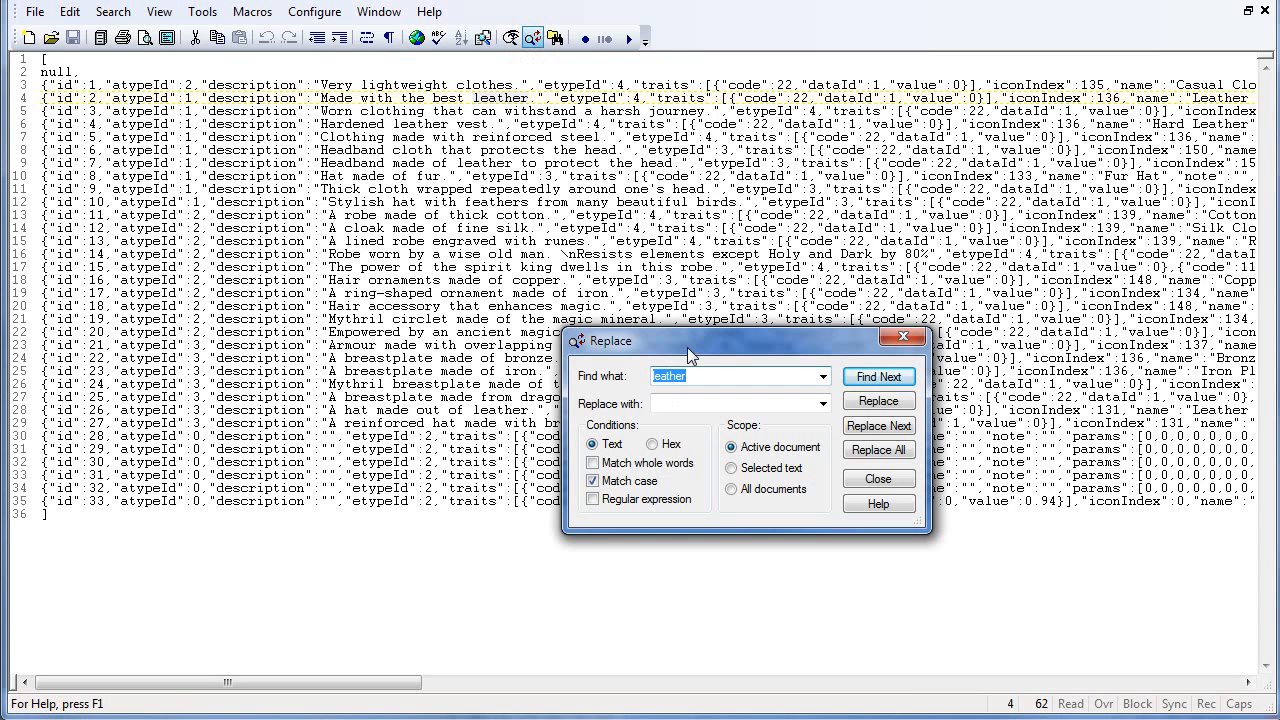
click(688, 405)
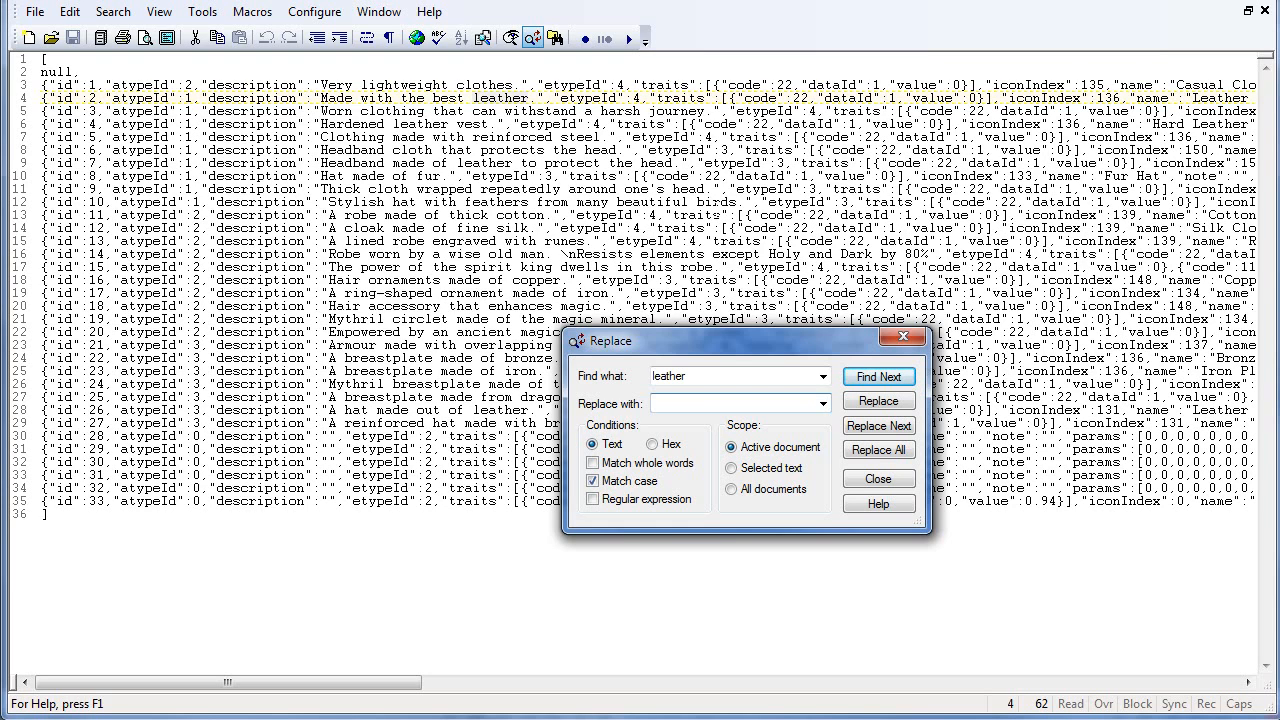
text(rubber)
drag(390, 684, 465, 690)
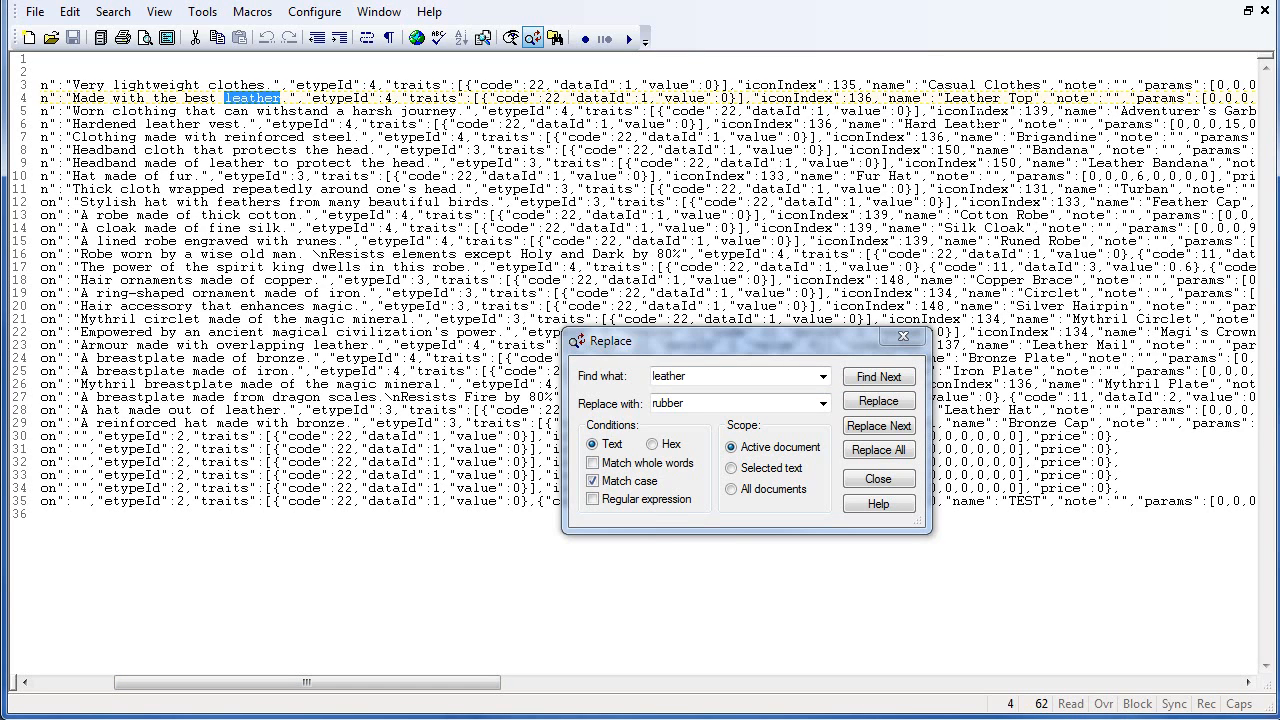
click(876, 452)
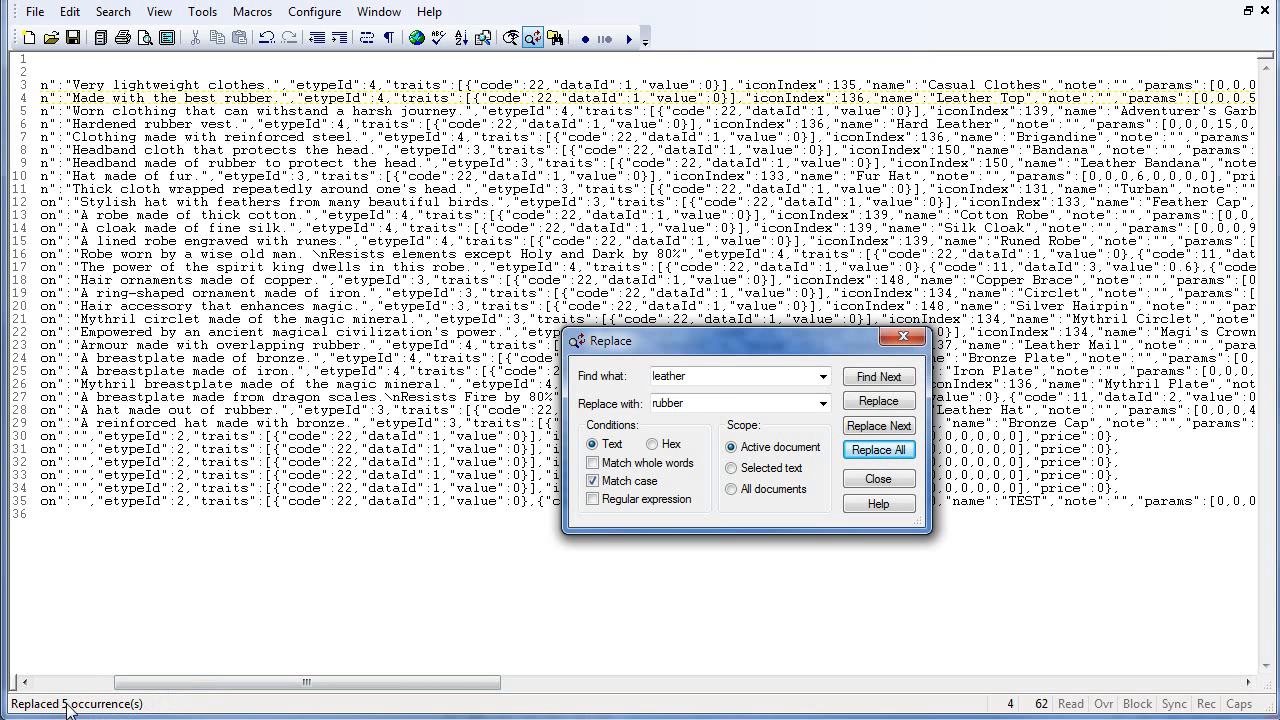
- Replace every capitalized "Leather" with "Rubber", close the Replace dialog, and save Armors.json
double_click(690, 375)
click(680, 376)
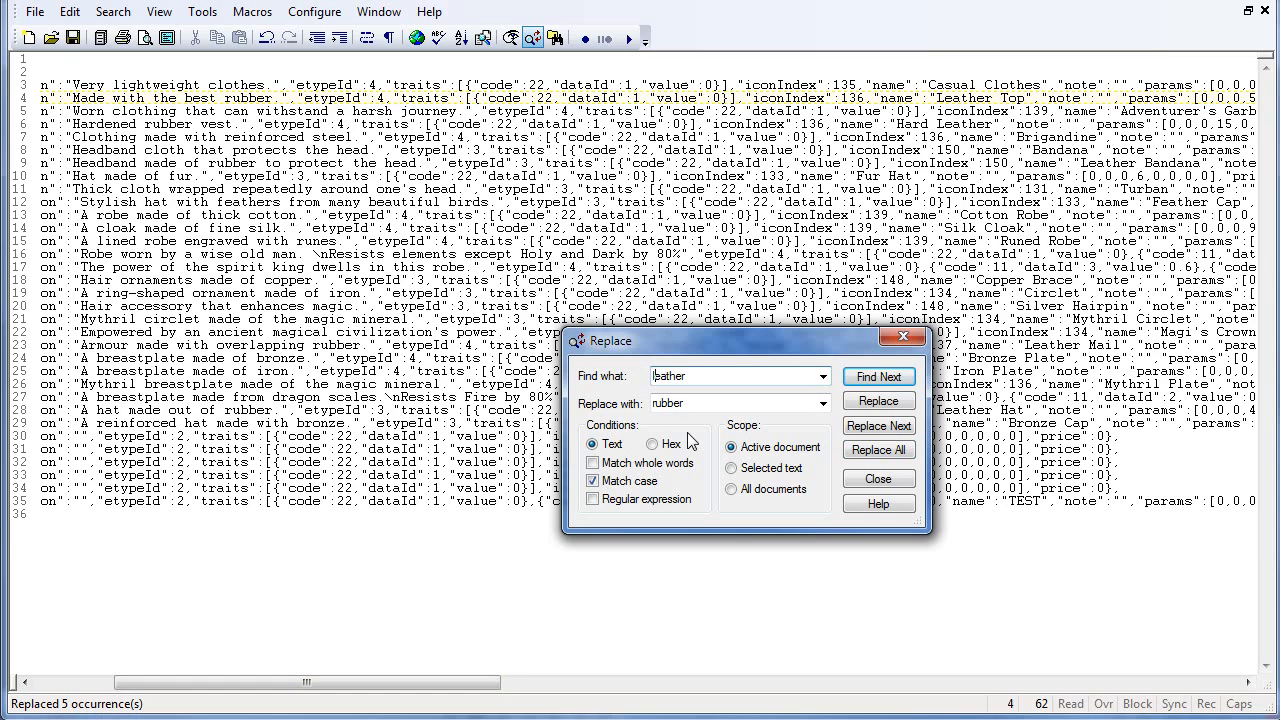
key(BackSpace)
text(L)
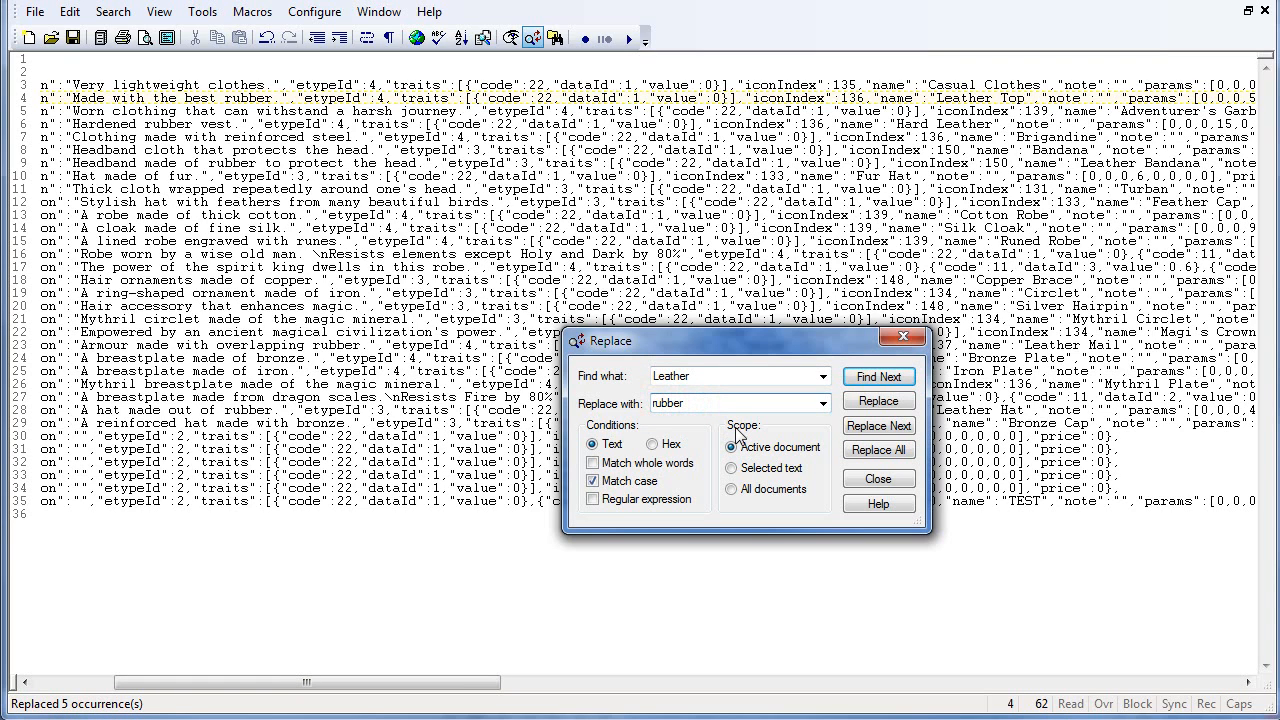
key(BackSpace)
text(R)
click(880, 452)
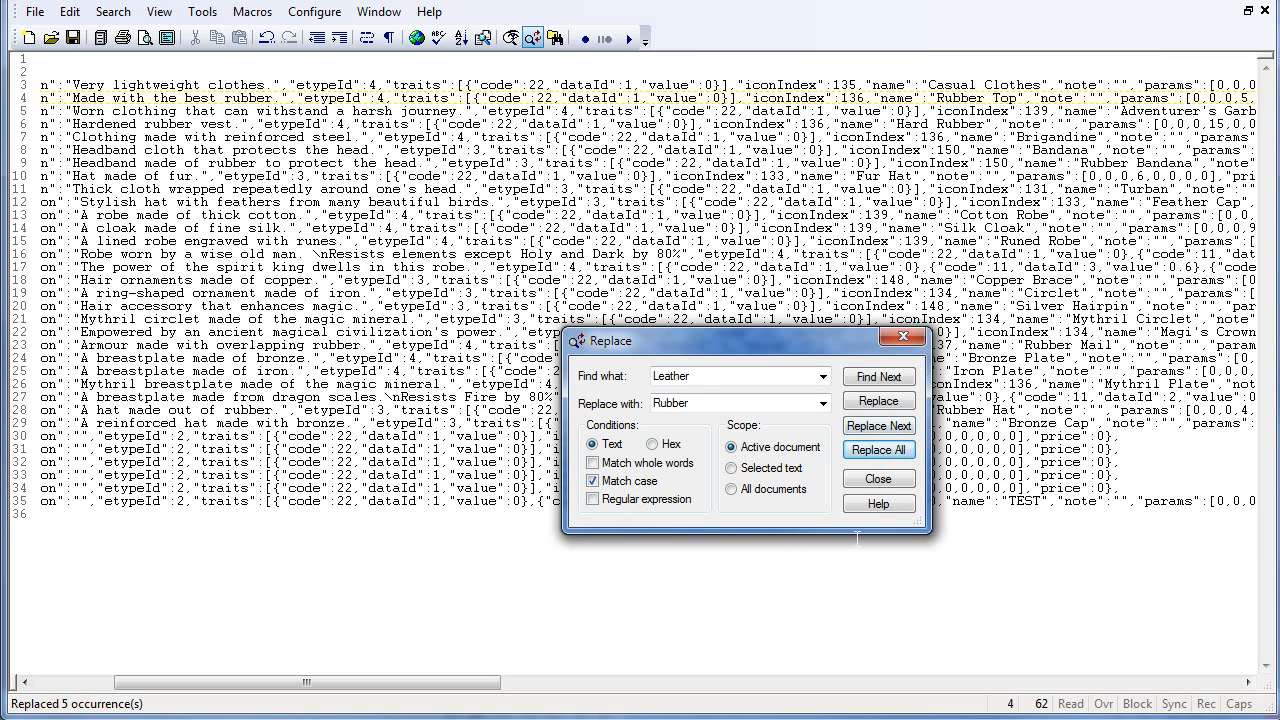
click(893, 478)
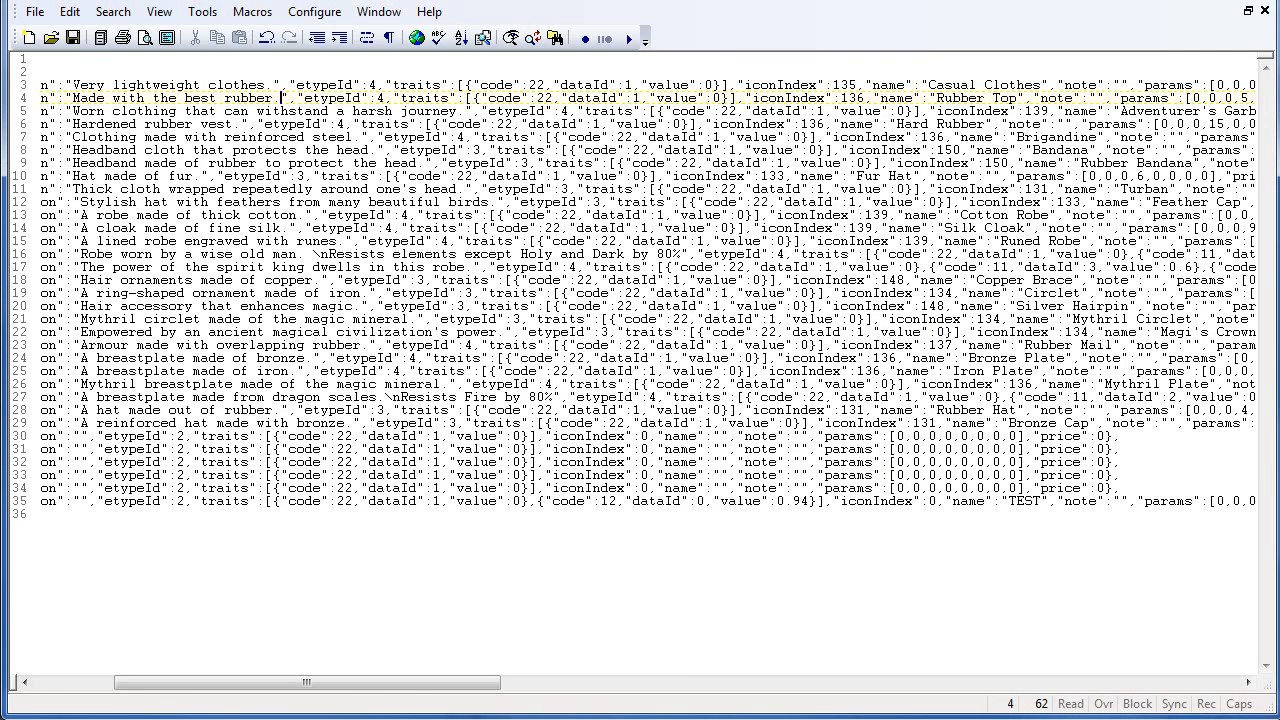
click(72, 37)
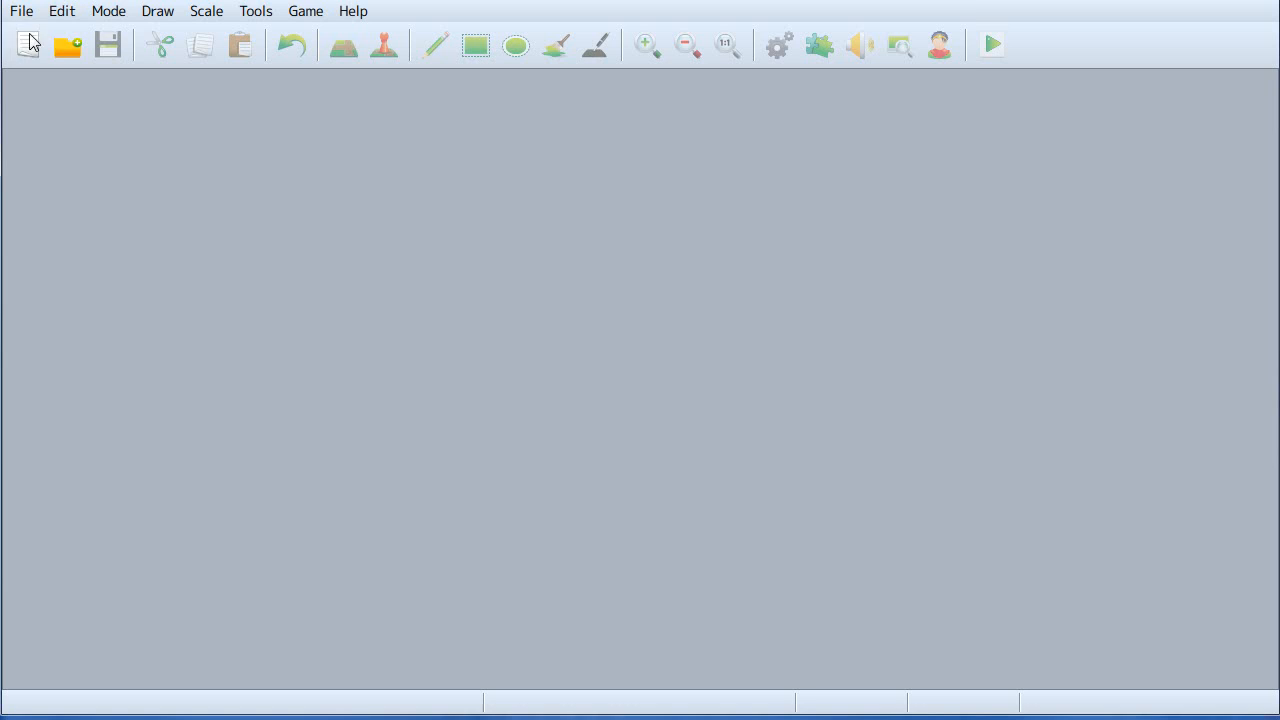
- Reopen the MV Test Tutorials project and open its database on the Armors list
click(63, 43)
double_click(200, 283)
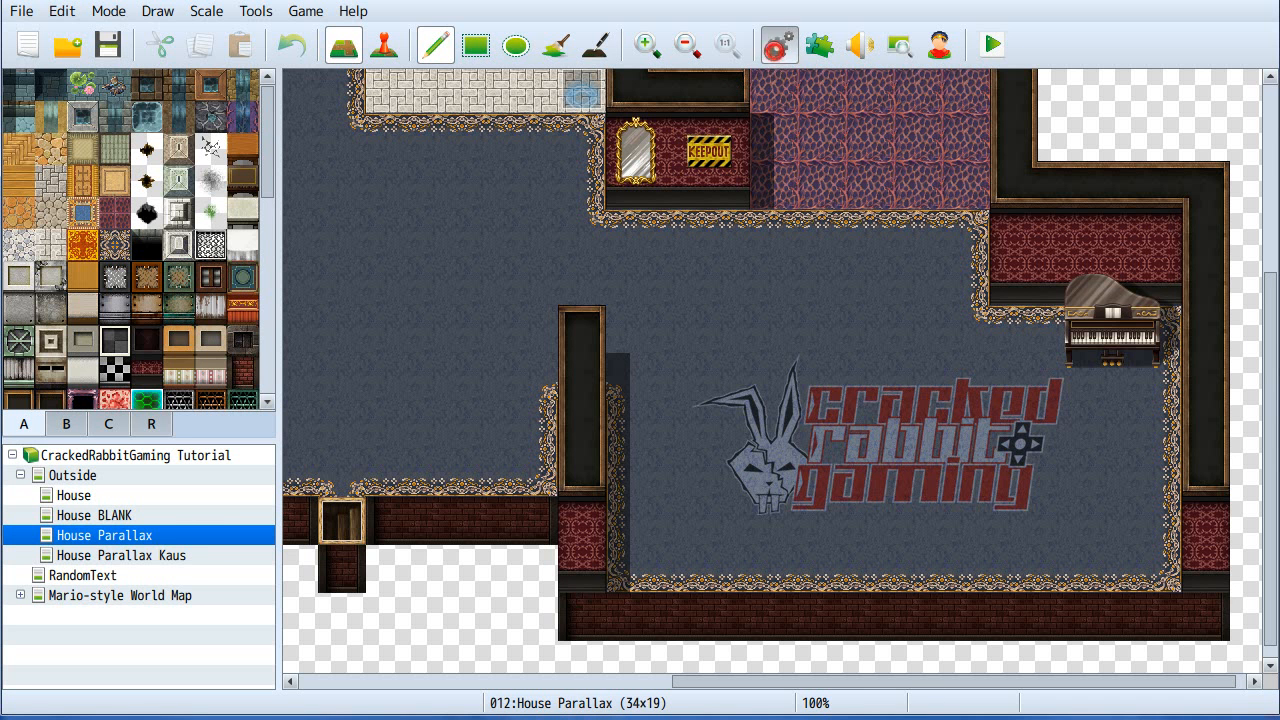
click(779, 44)
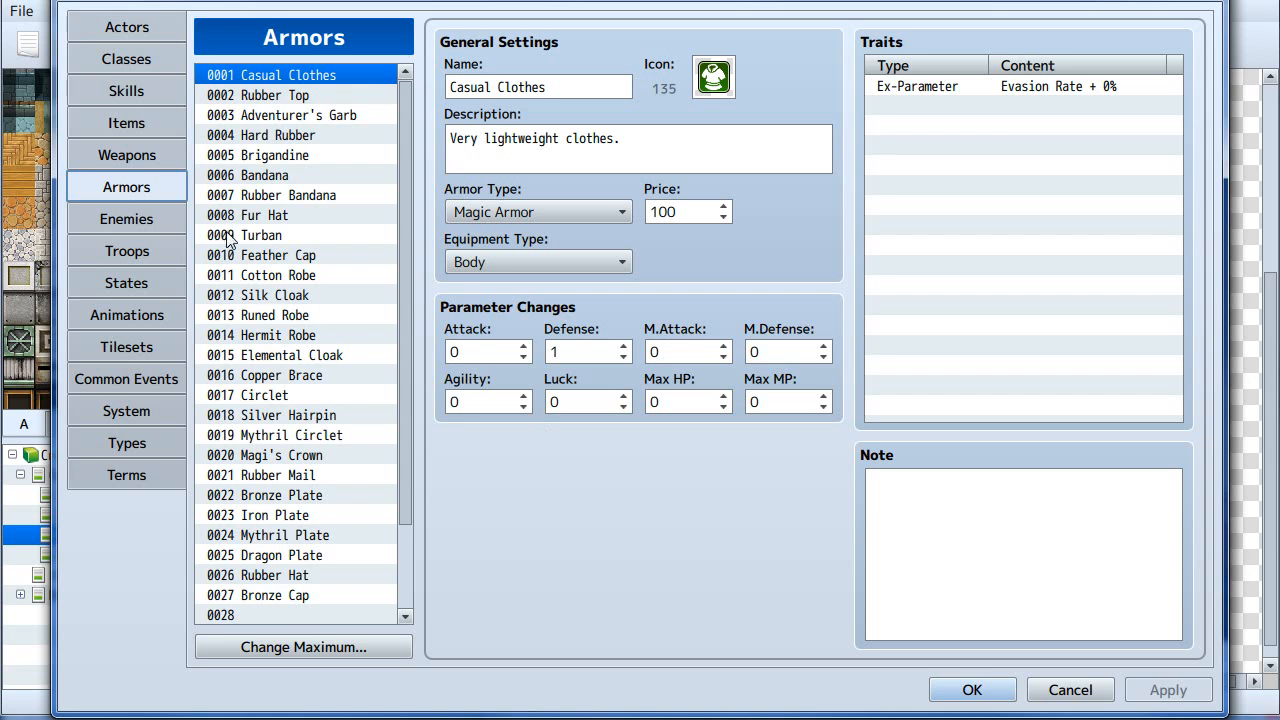
- Browse through the armor entries to check the renamed Rubber items
click(287, 197)
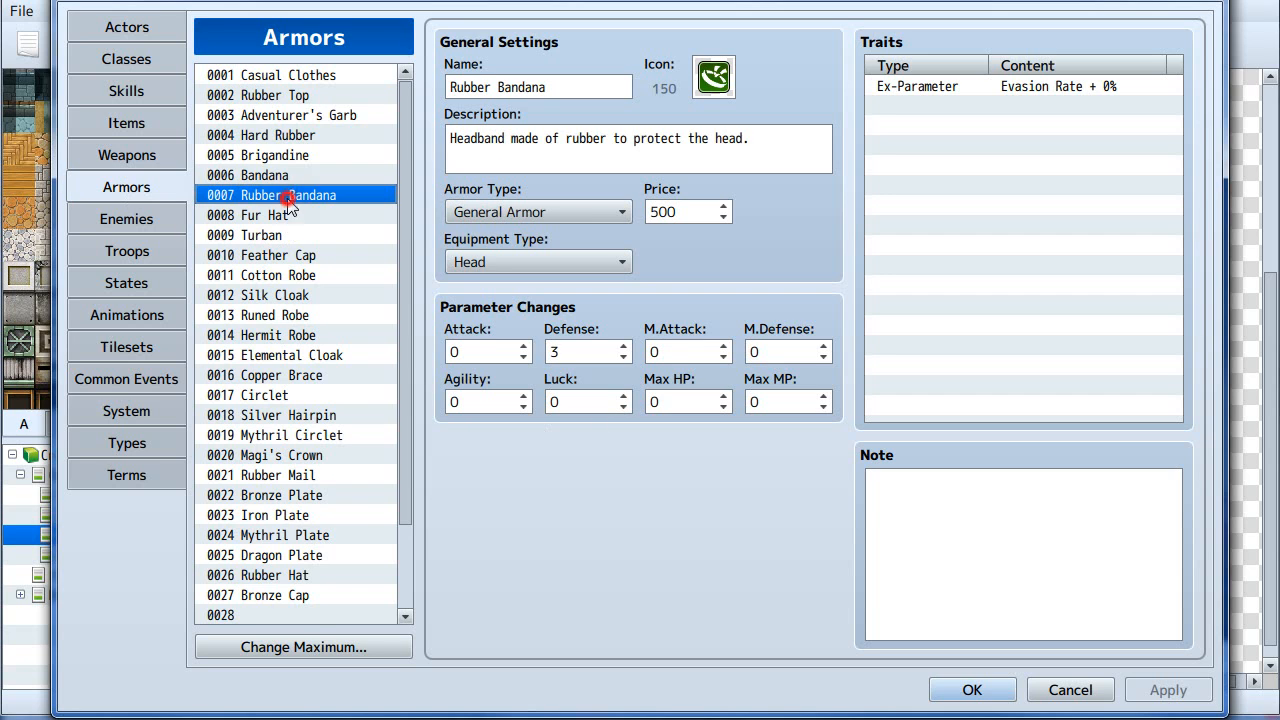
click(284, 96)
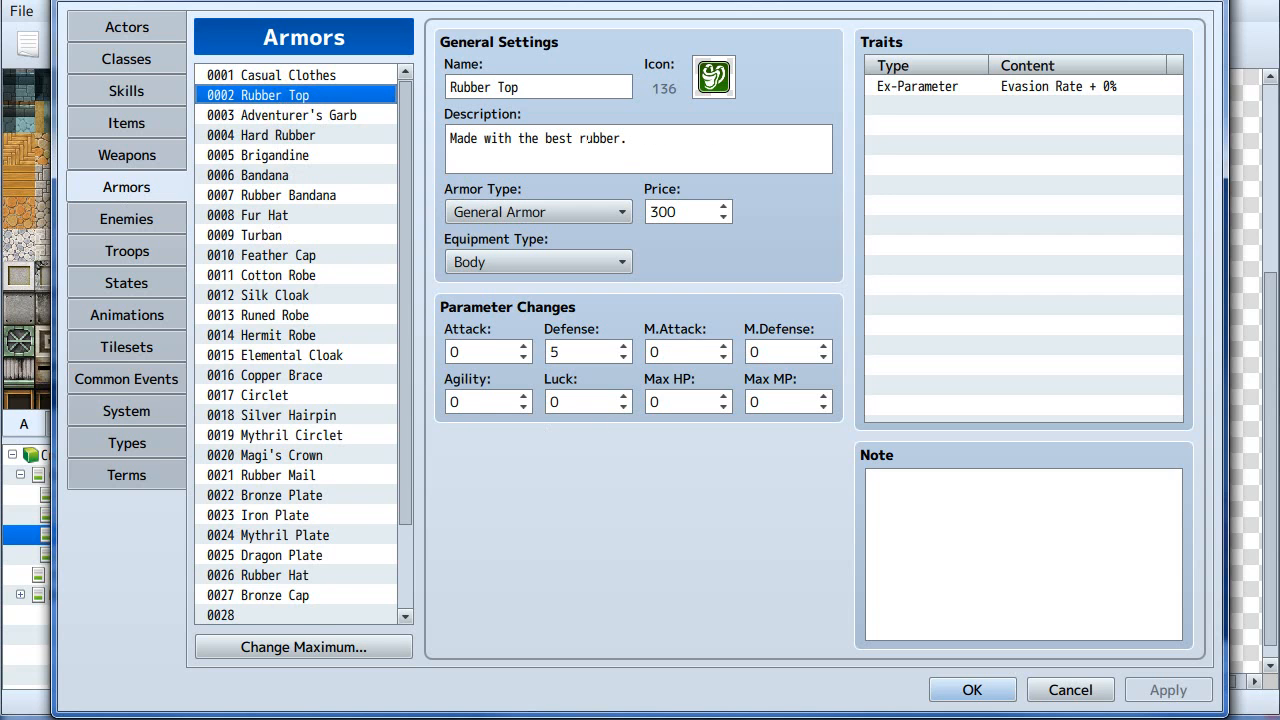
click(266, 196)
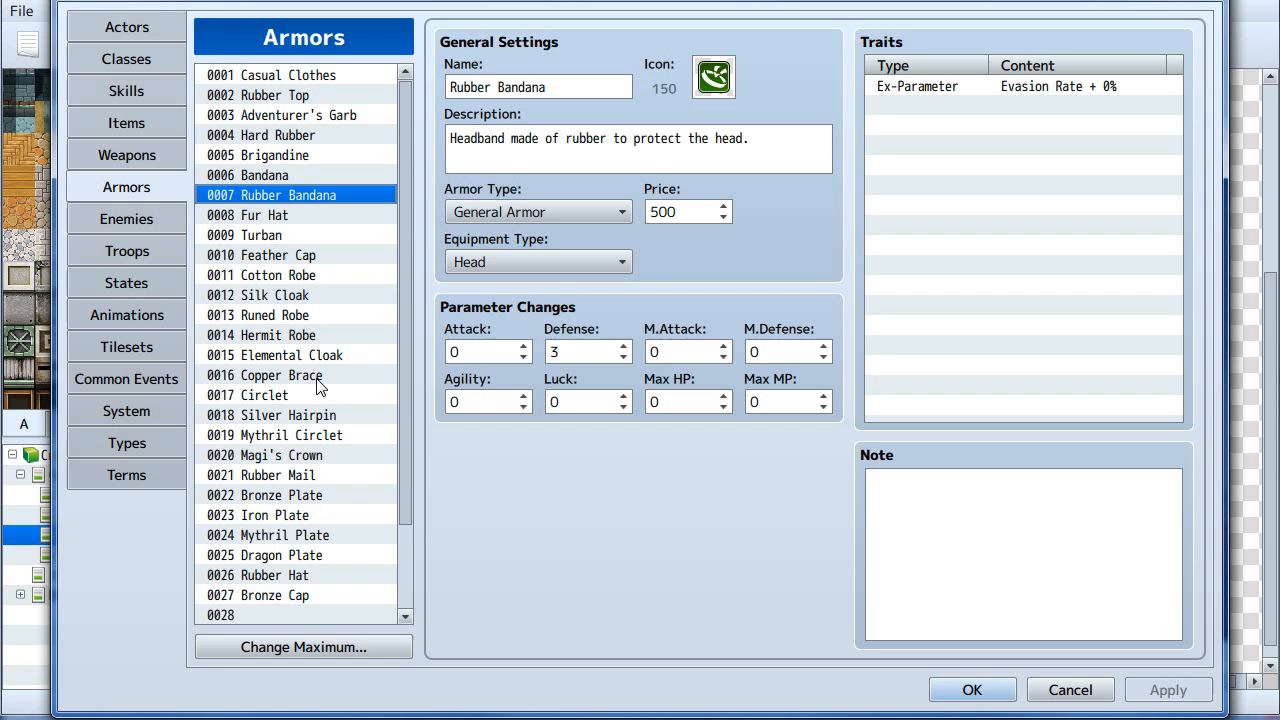
click(330, 78)
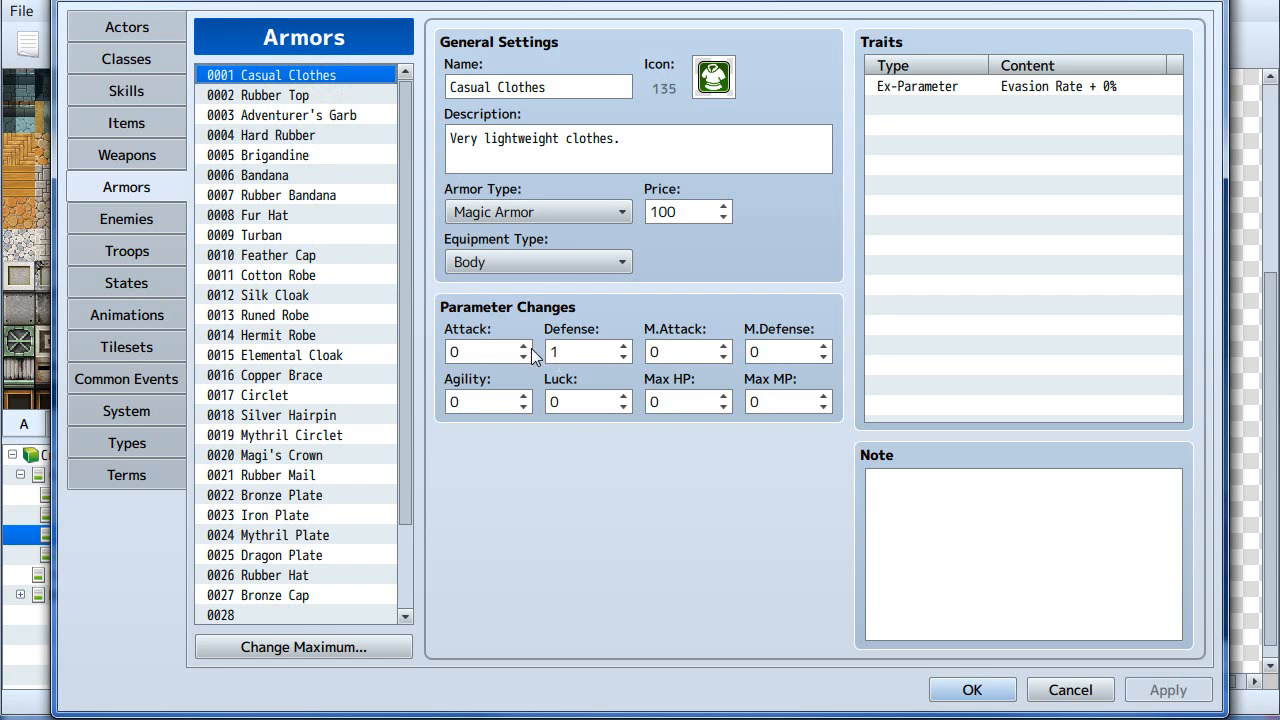
double_click(683, 206)
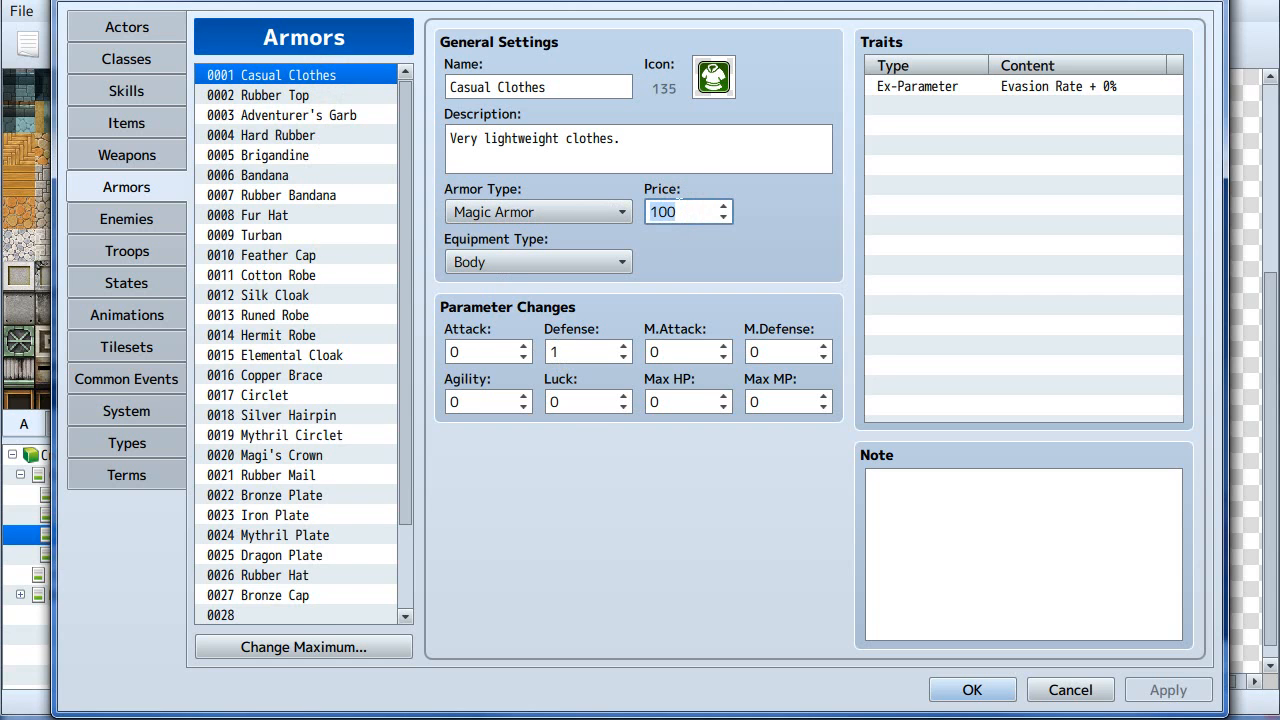
click(312, 95)
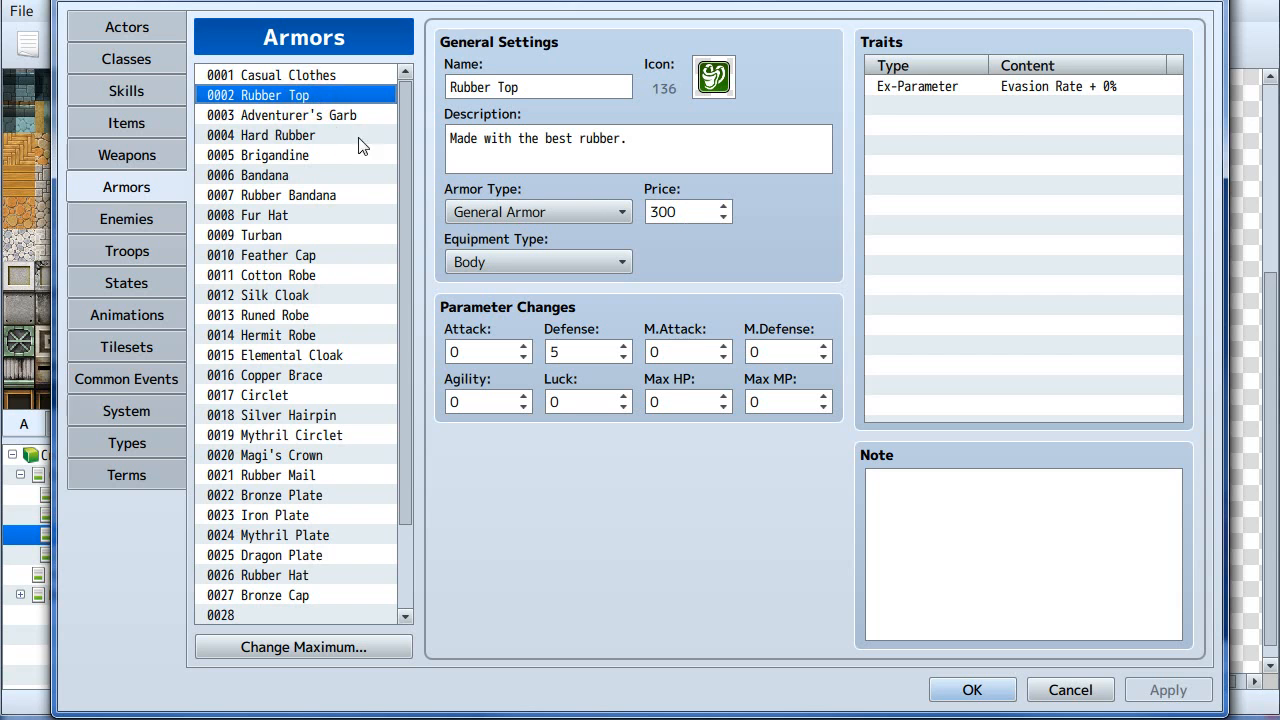
click(328, 116)
click(324, 136)
click(313, 175)
click(313, 215)
click(310, 315)
click(305, 395)
click(308, 475)
click(308, 515)
click(305, 575)
click(310, 595)
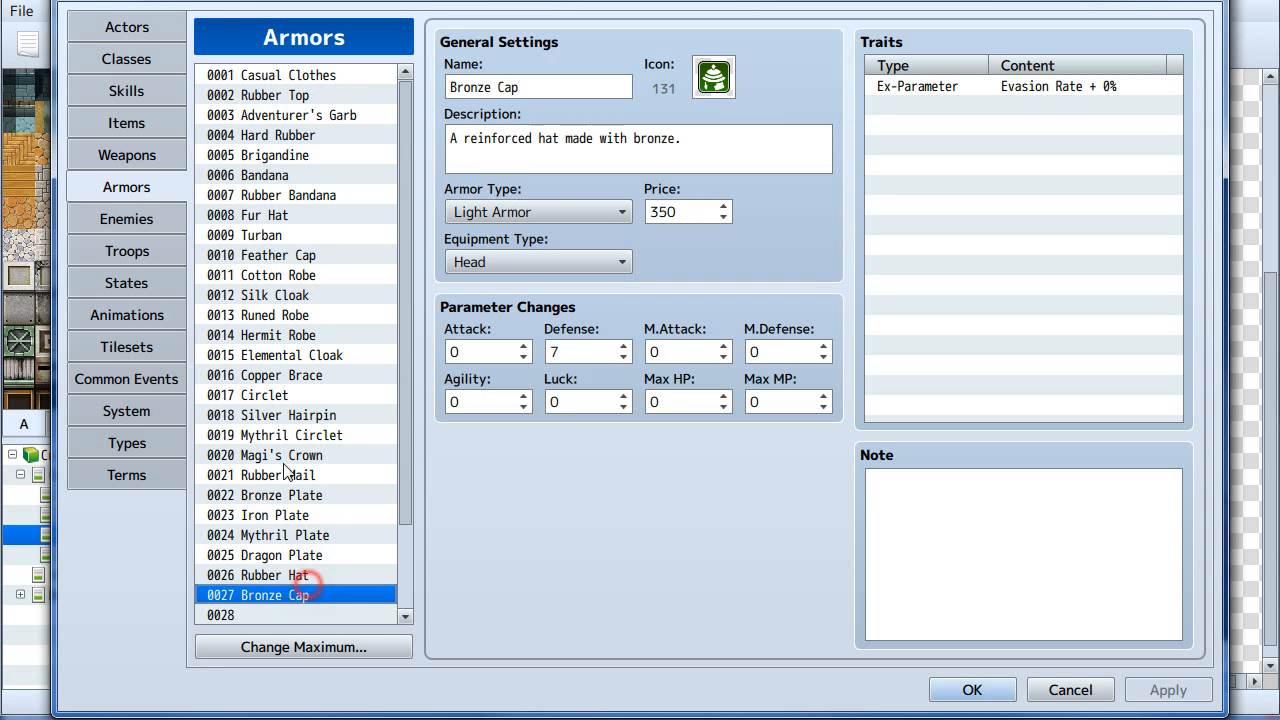
- Examine the armors' prices, then cancel the database editor and close the project
click(302, 77)
double_click(682, 211)
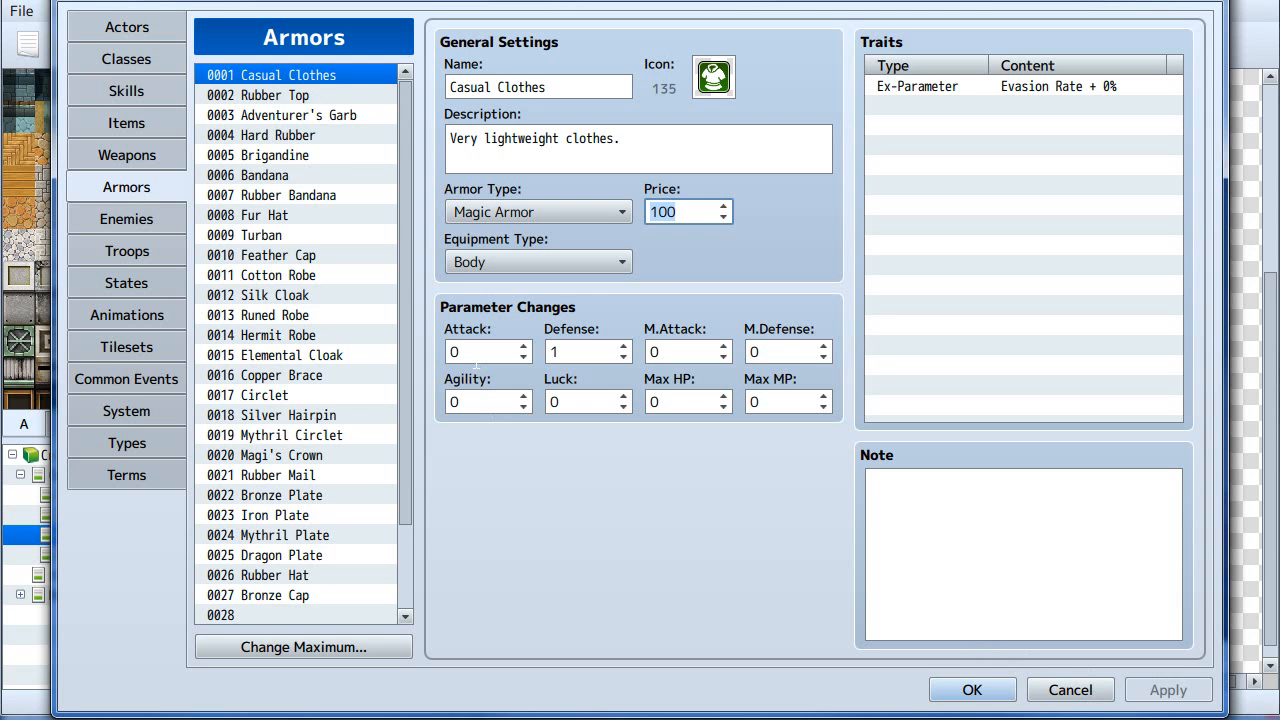
click(305, 95)
click(305, 115)
click(300, 175)
click(298, 230)
click(300, 295)
click(300, 355)
click(295, 395)
click(295, 495)
click(290, 555)
click(285, 415)
click(280, 257)
click(285, 175)
click(290, 95)
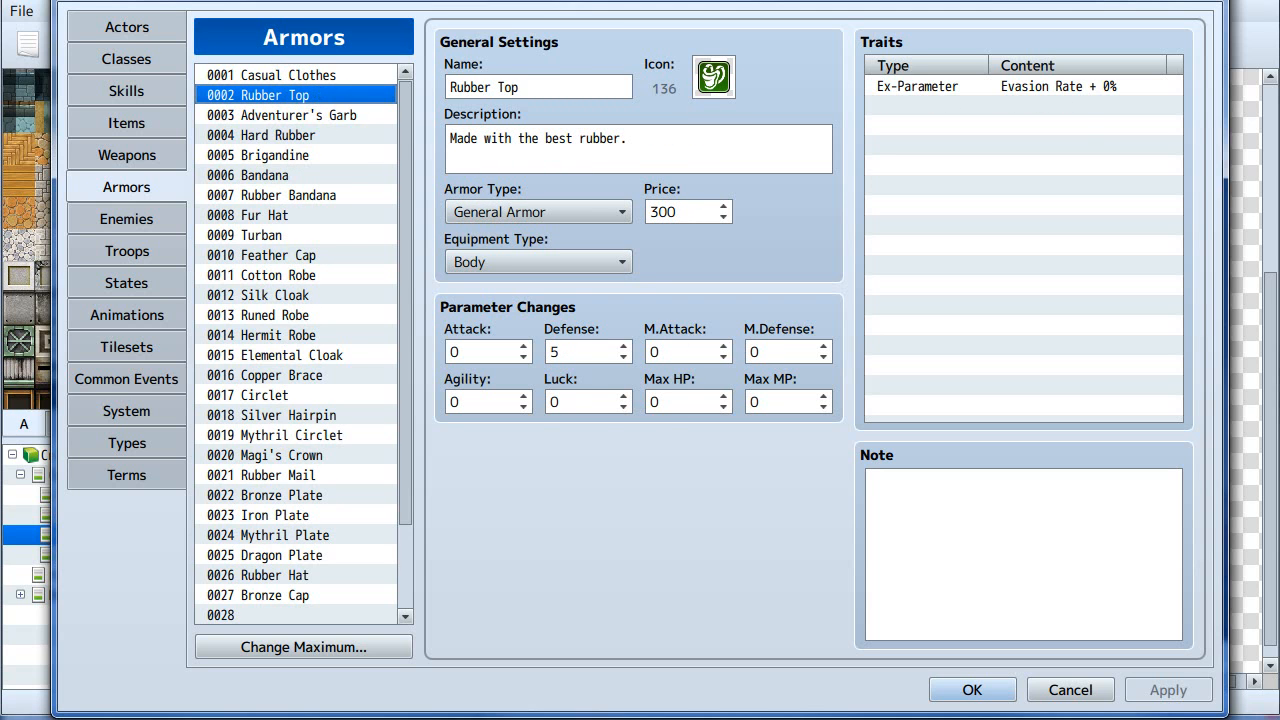
click(1064, 690)
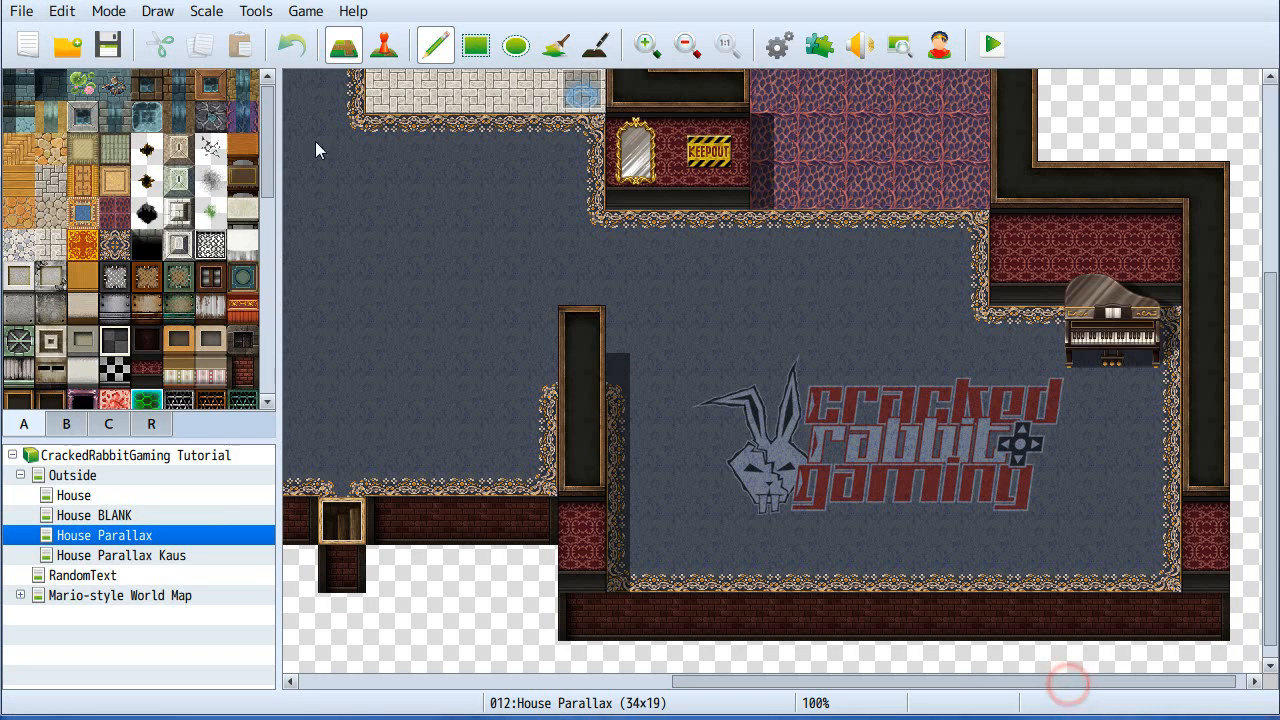
click(35, 16)
click(50, 83)
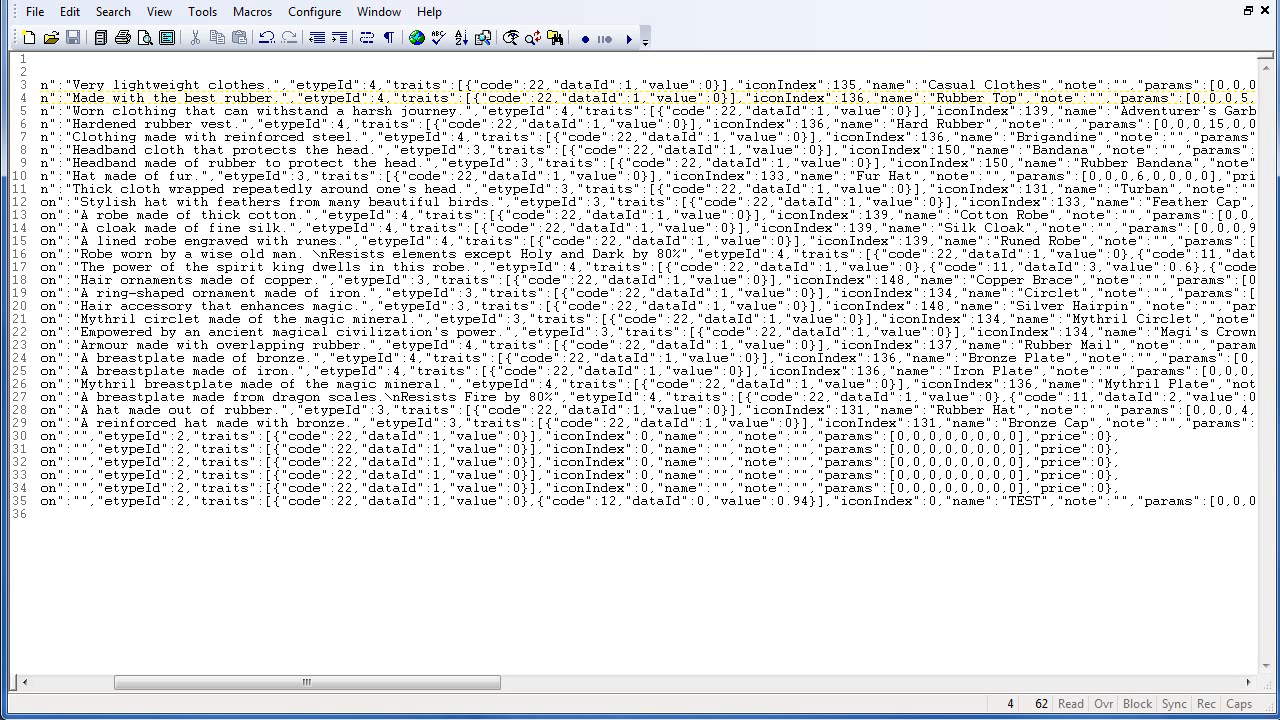
- In Armors.json, replace every "price": with "price":5 across the whole document
click(529, 266)
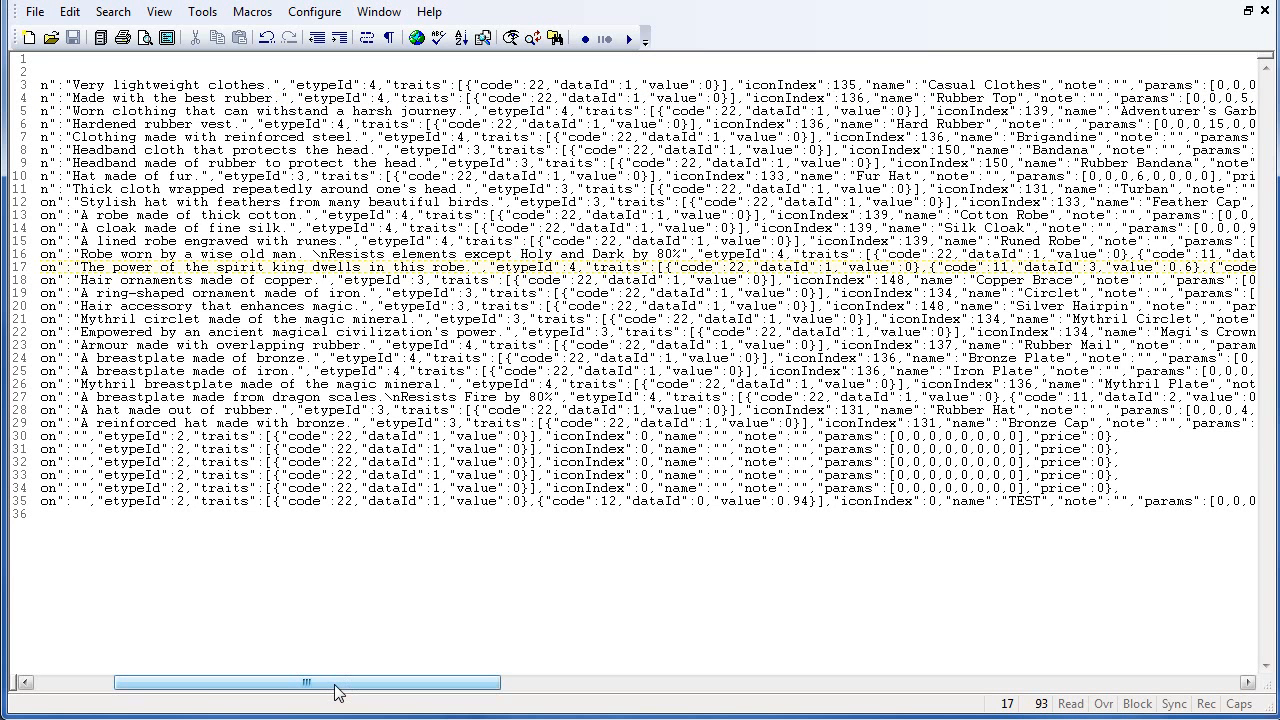
drag(335, 692, 478, 700)
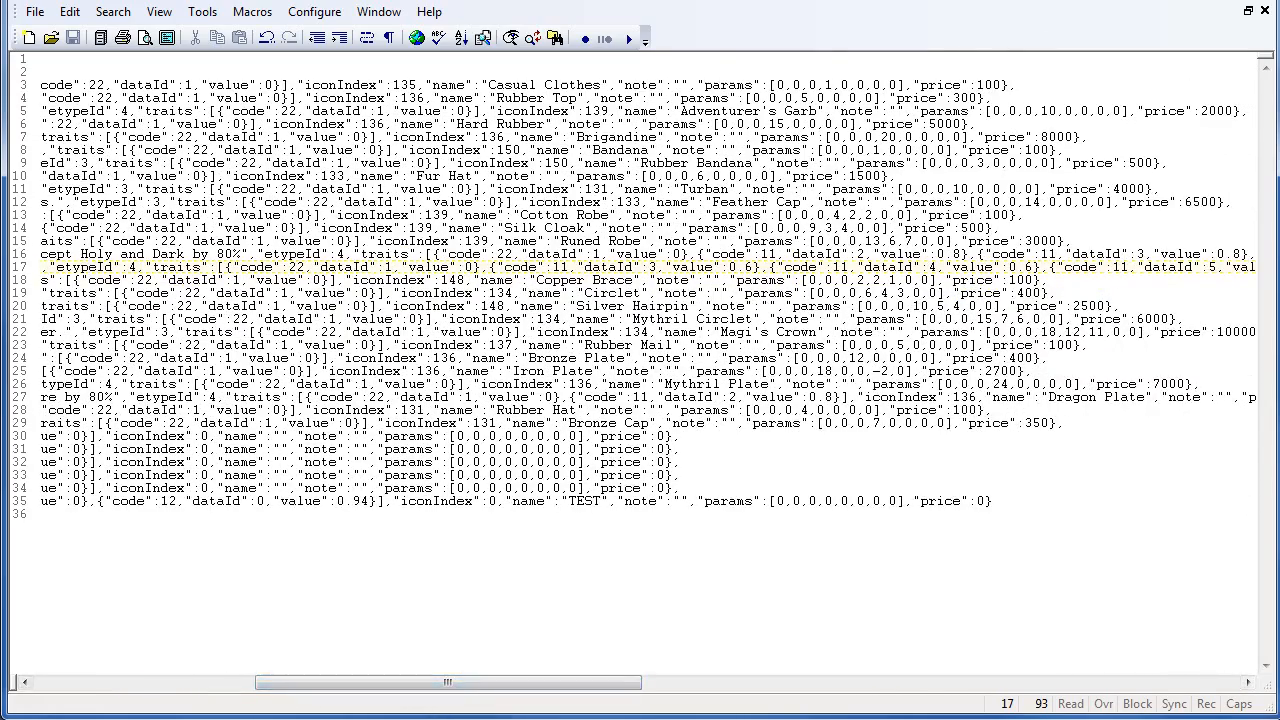
double_click(940, 85)
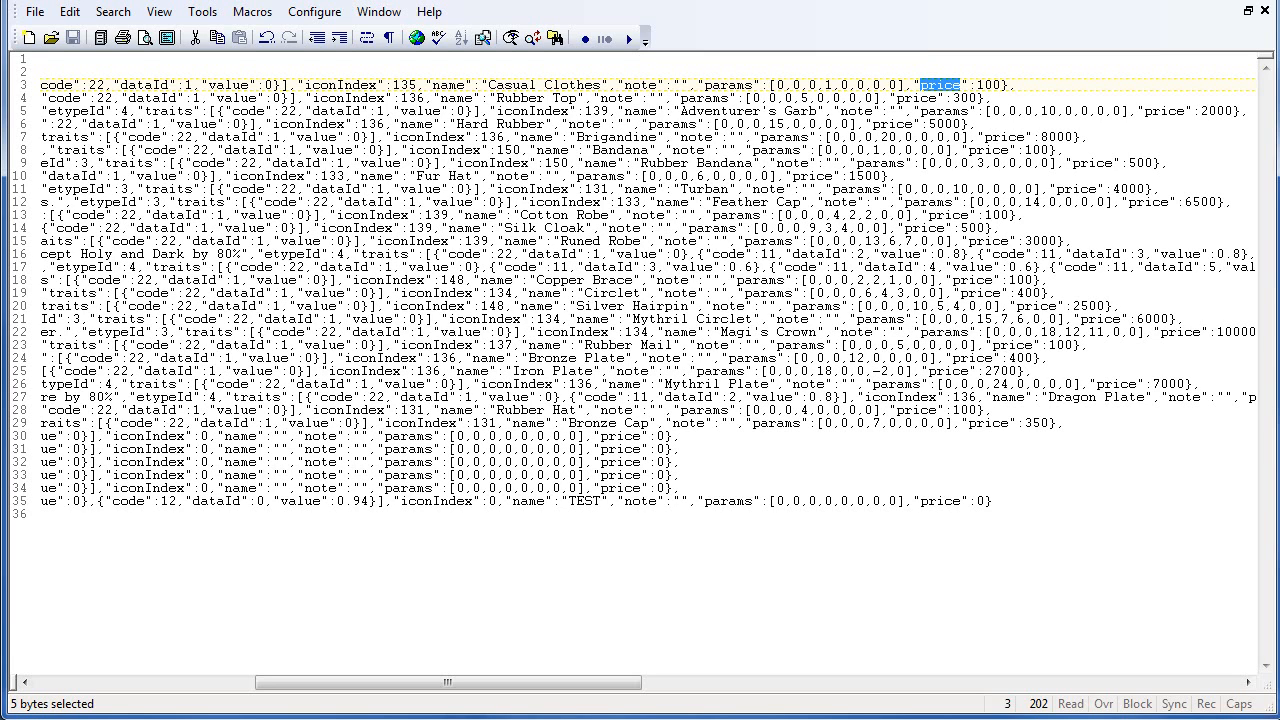
click(930, 82)
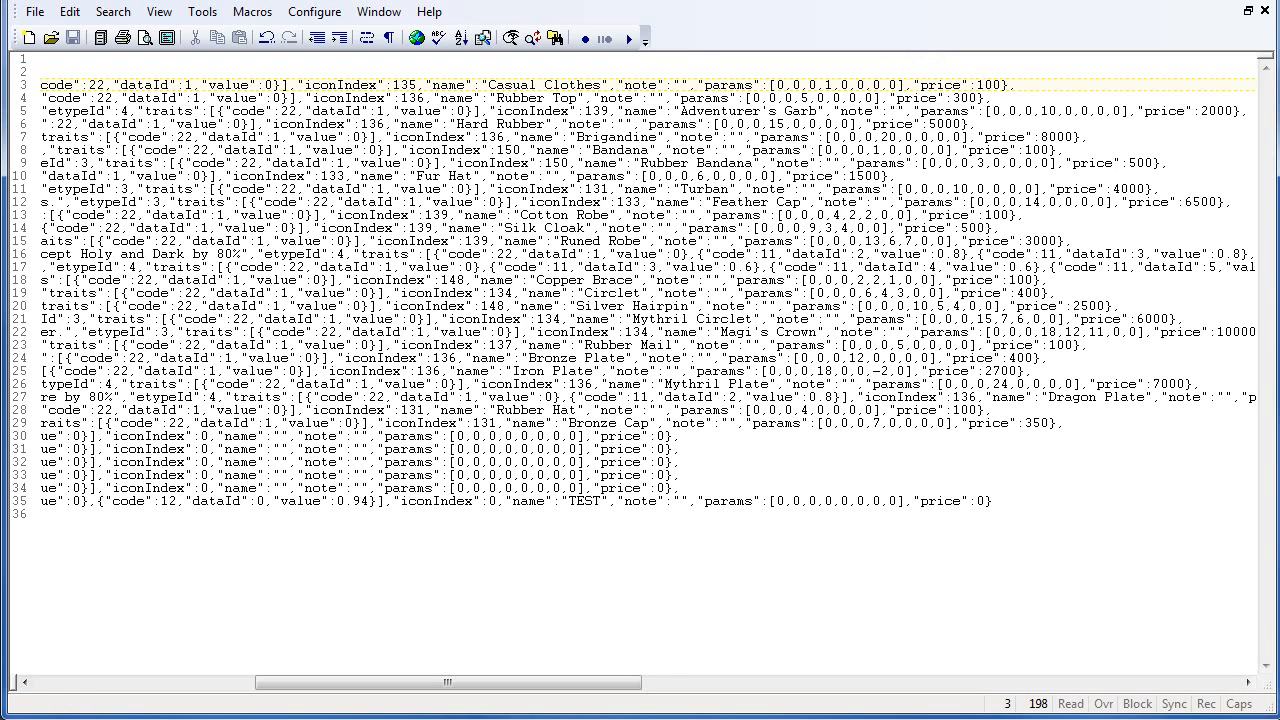
drag(912, 84, 998, 85)
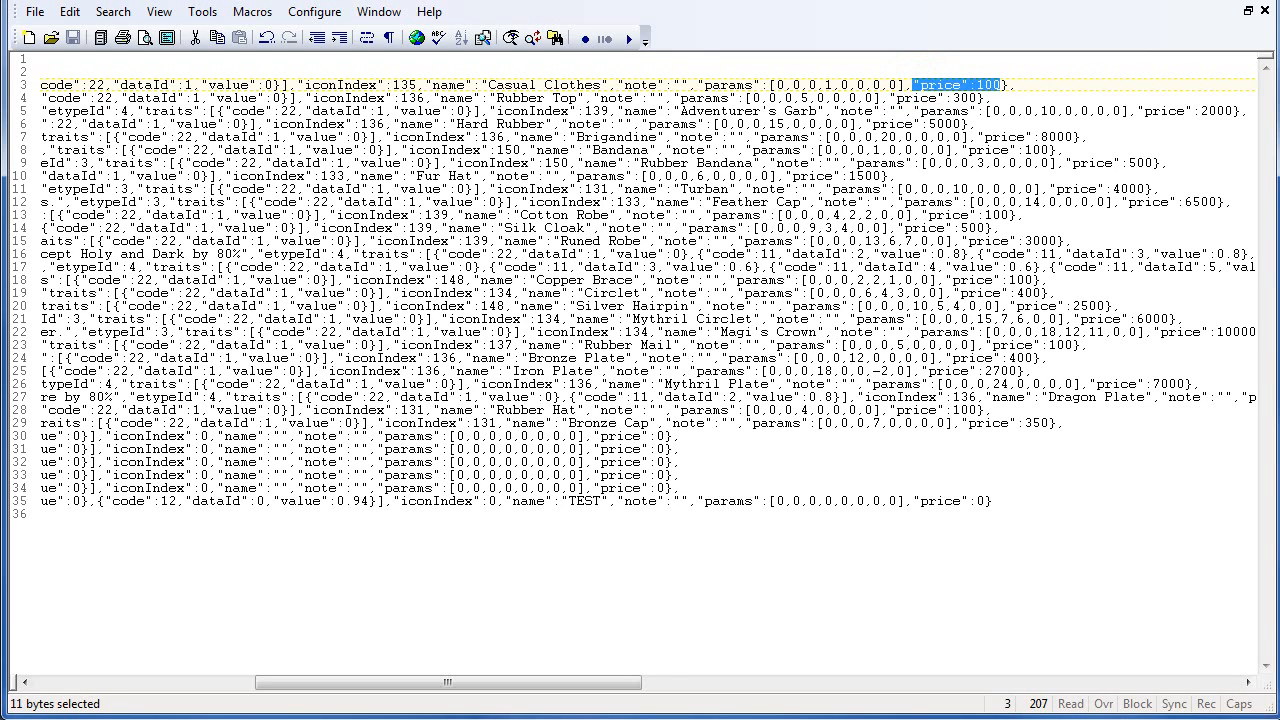
click(978, 97)
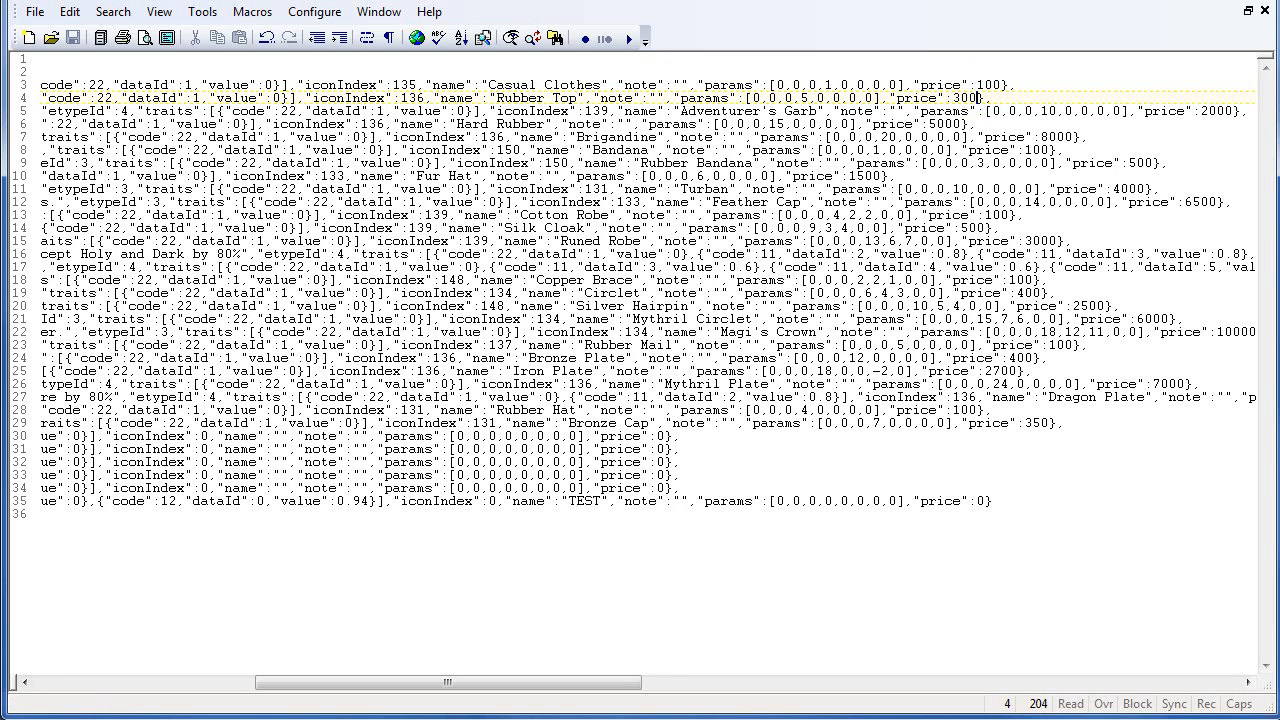
drag(590, 681, 608, 681)
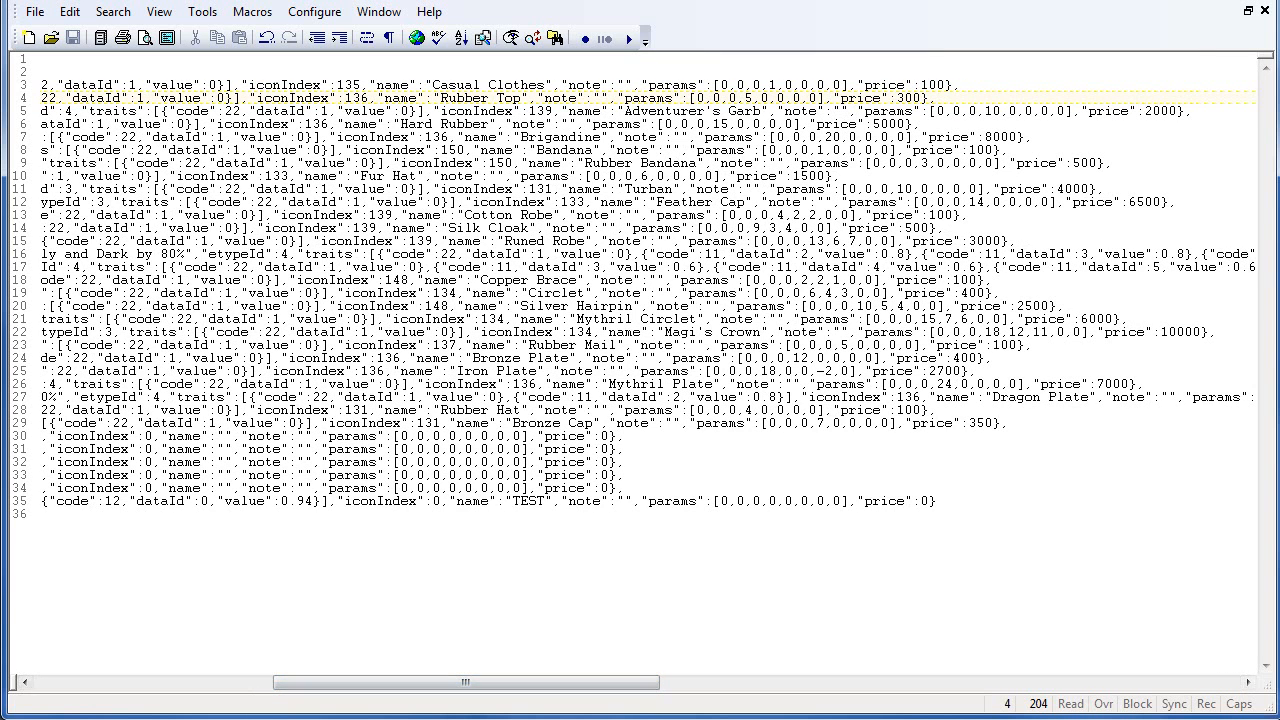
drag(858, 84, 918, 84)
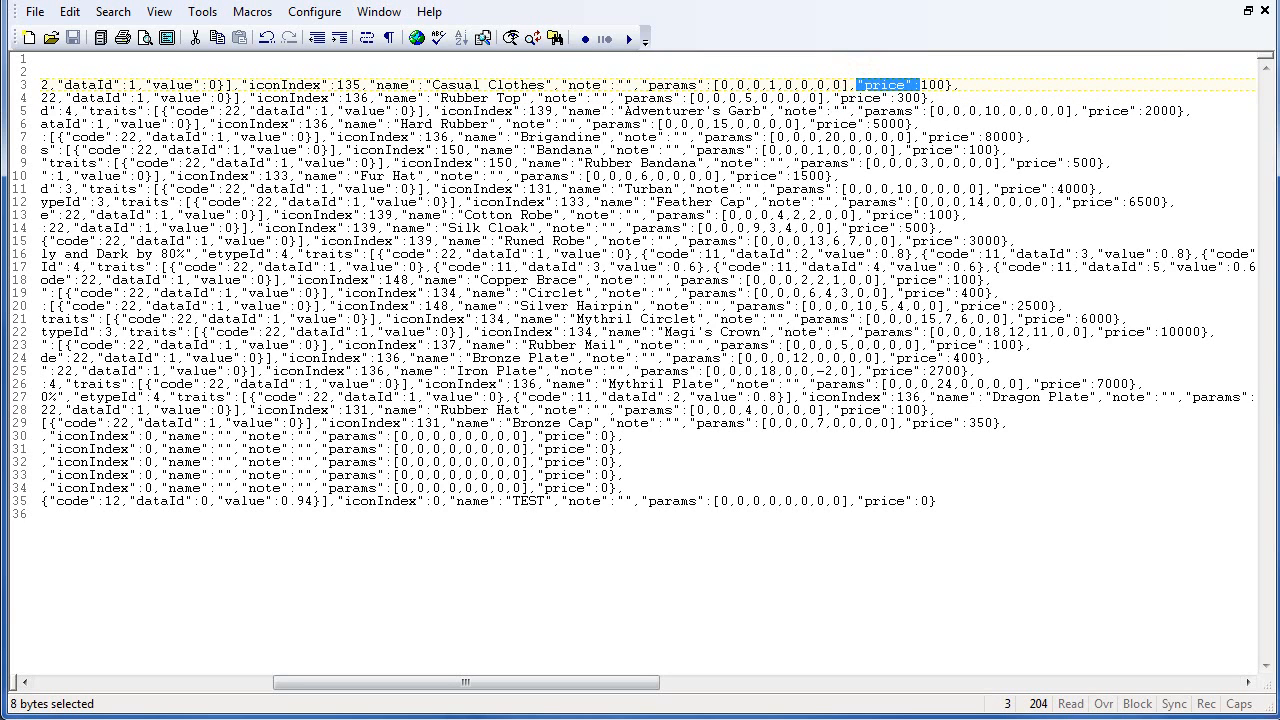
click(532, 38)
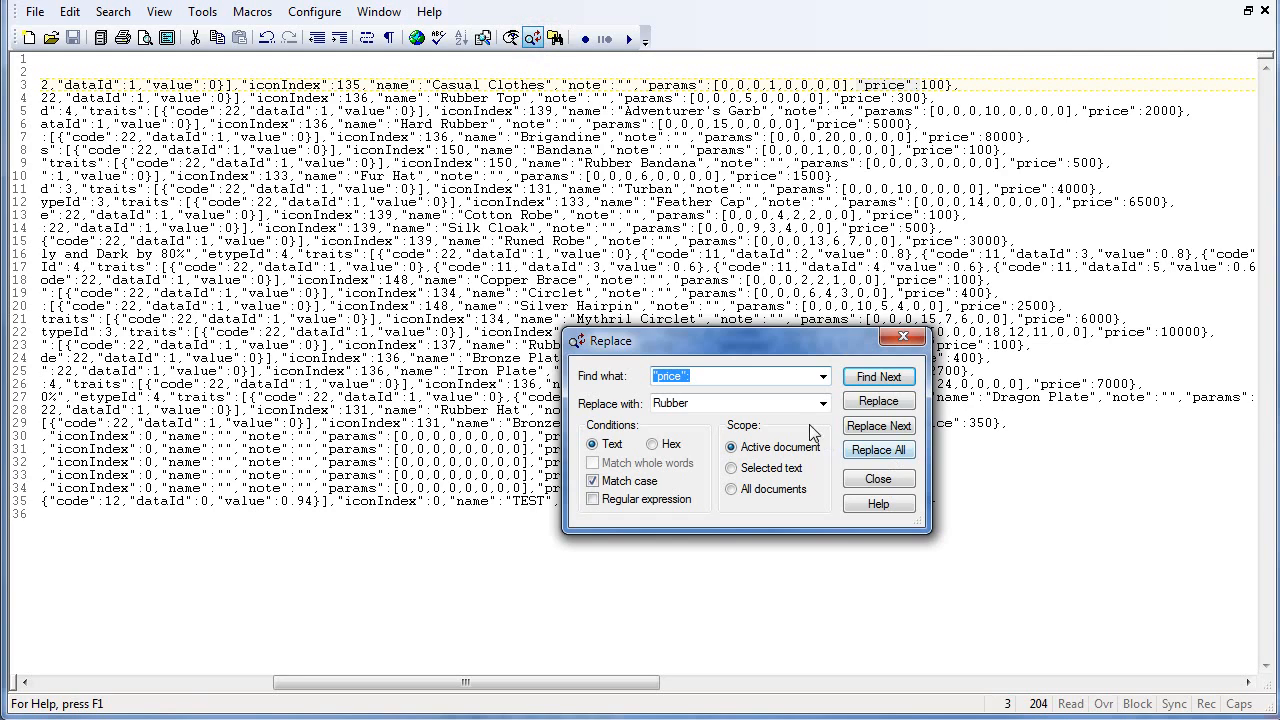
key(ctrl+c)
double_click(690, 403)
key(ctrl+v)
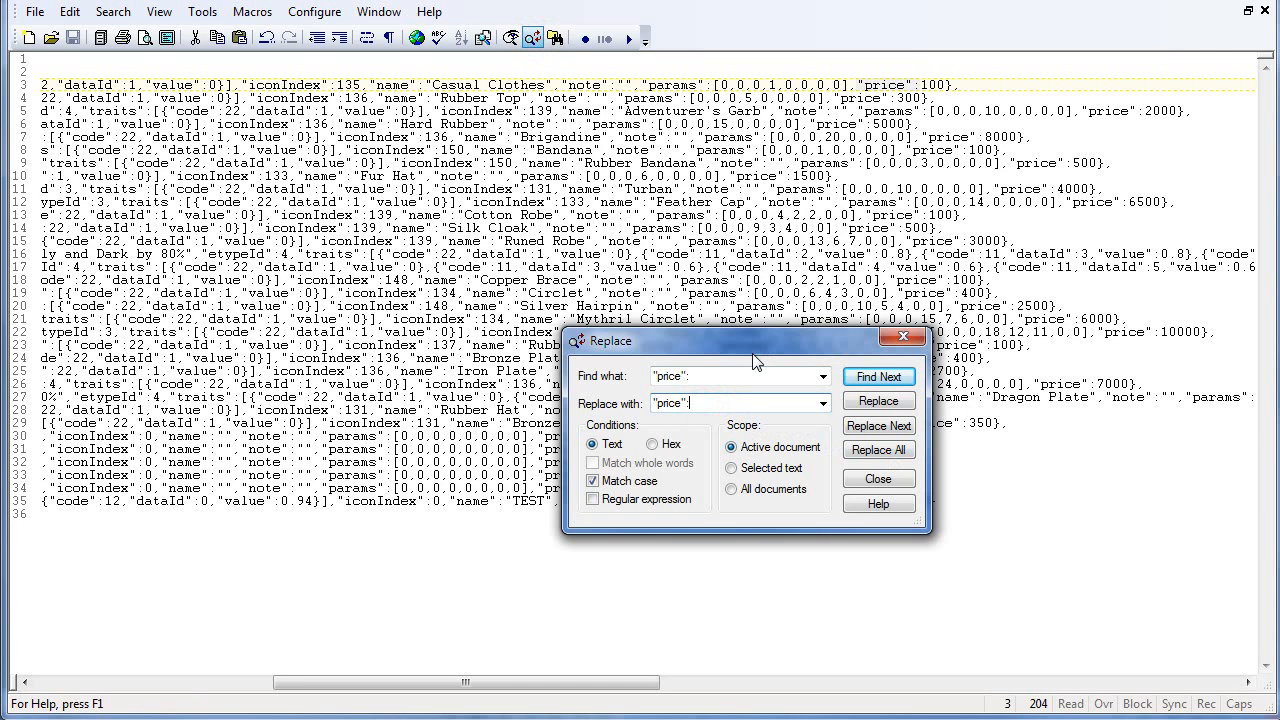
text(5)
click(878, 450)
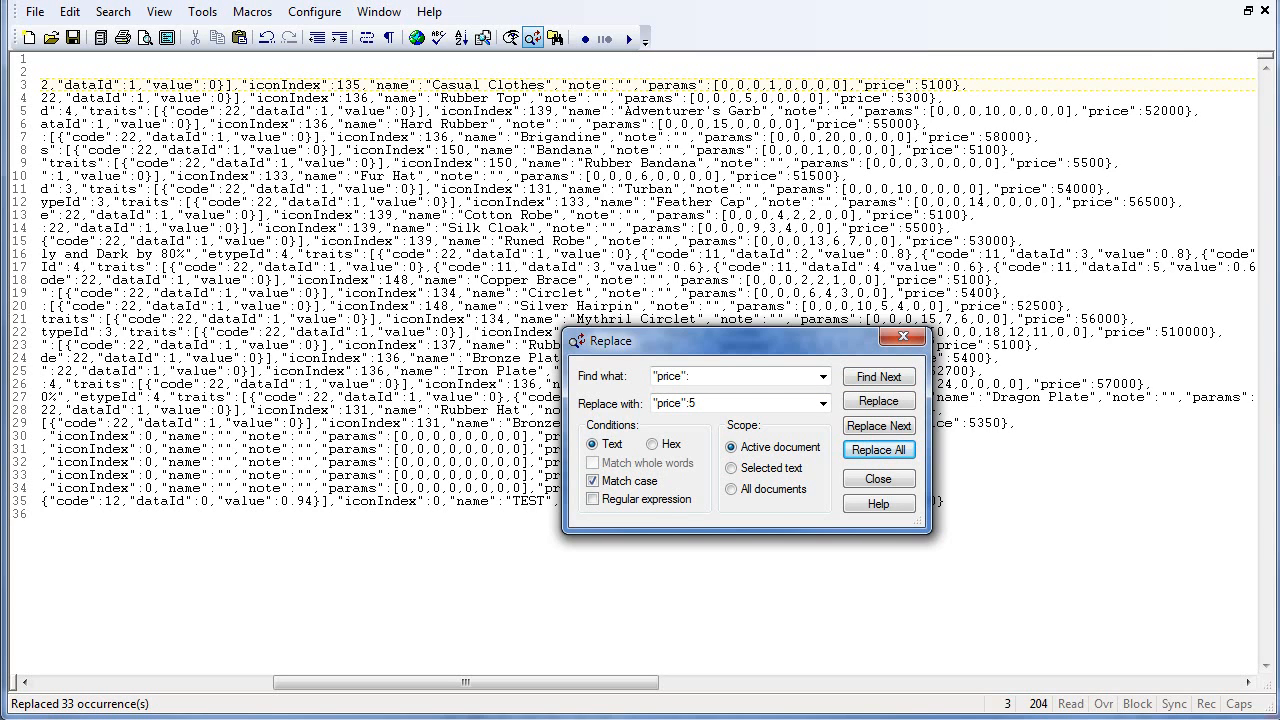
- Close the Replace dialog and examine the price value of the first armor entry in the text
click(878, 479)
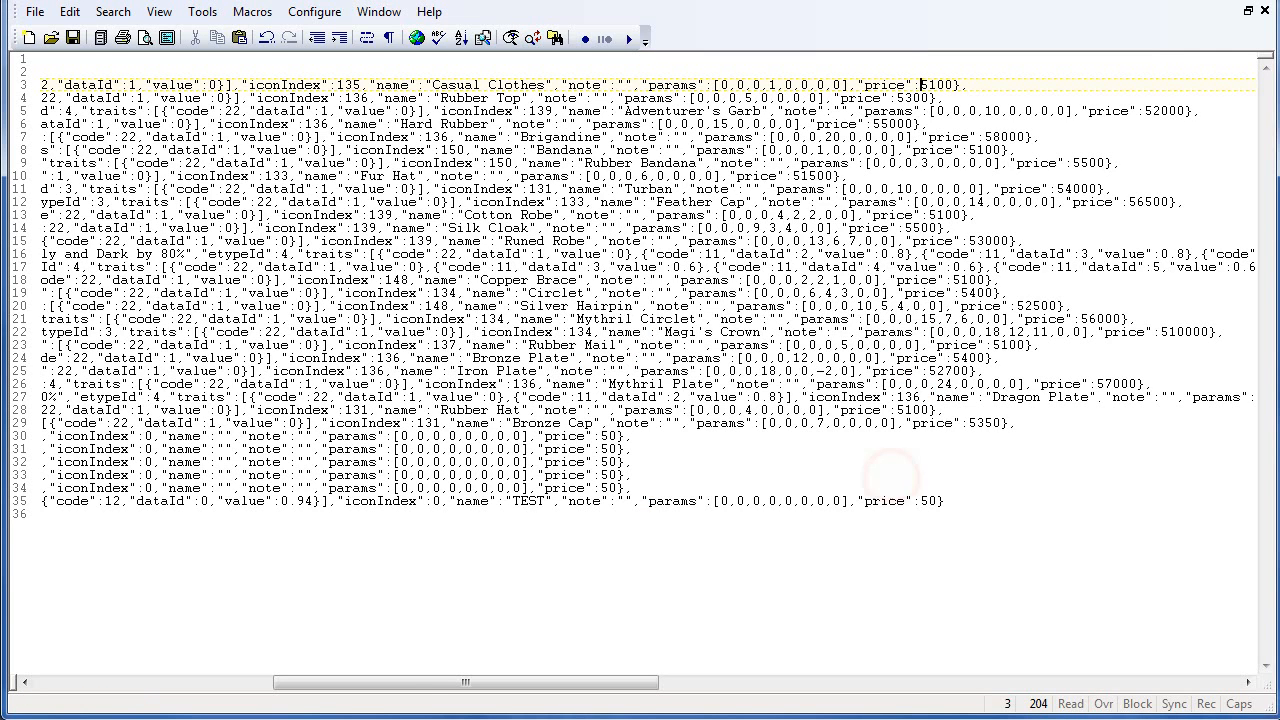
drag(942, 84, 952, 84)
click(948, 85)
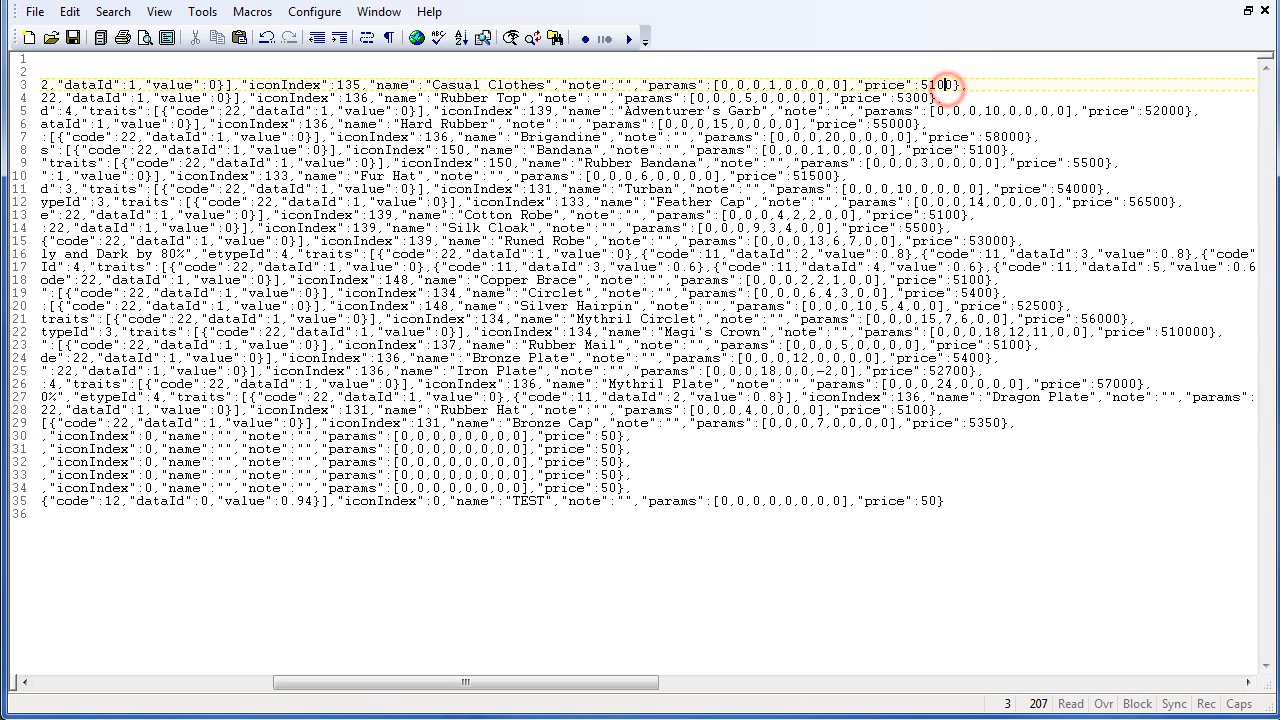
click(912, 85)
click(898, 85)
click(870, 85)
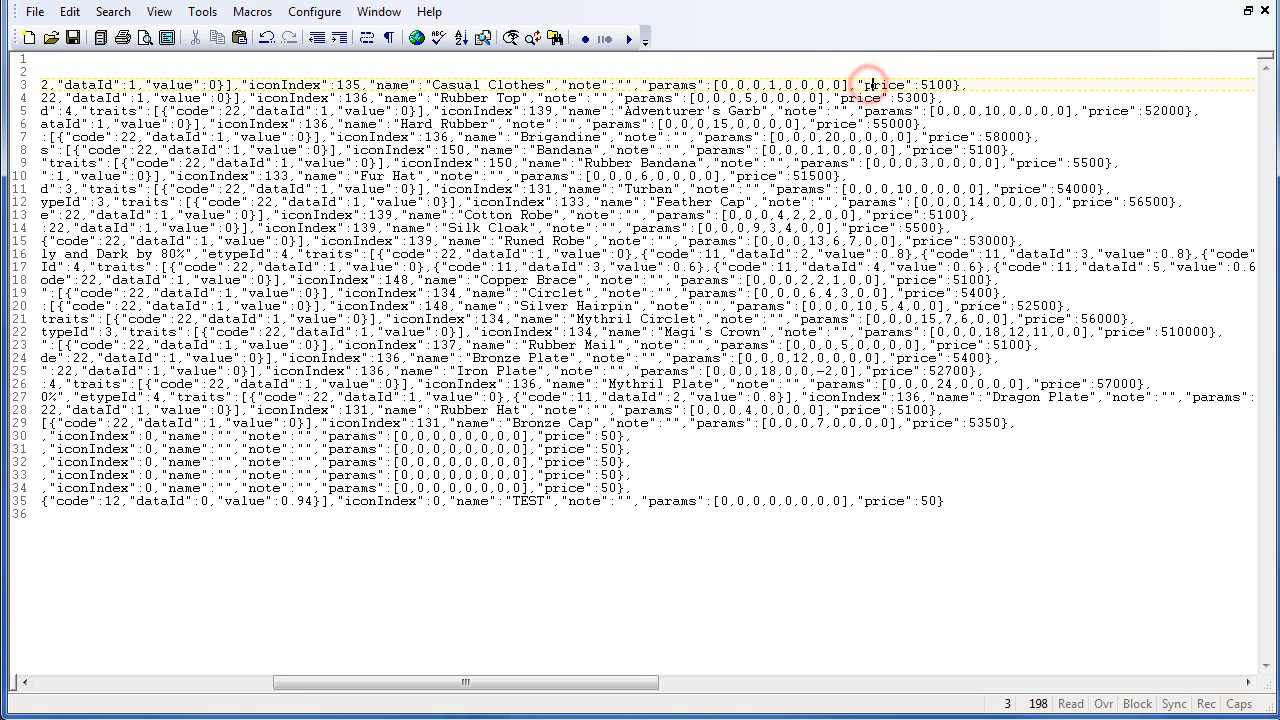
click(950, 84)
click(950, 85)
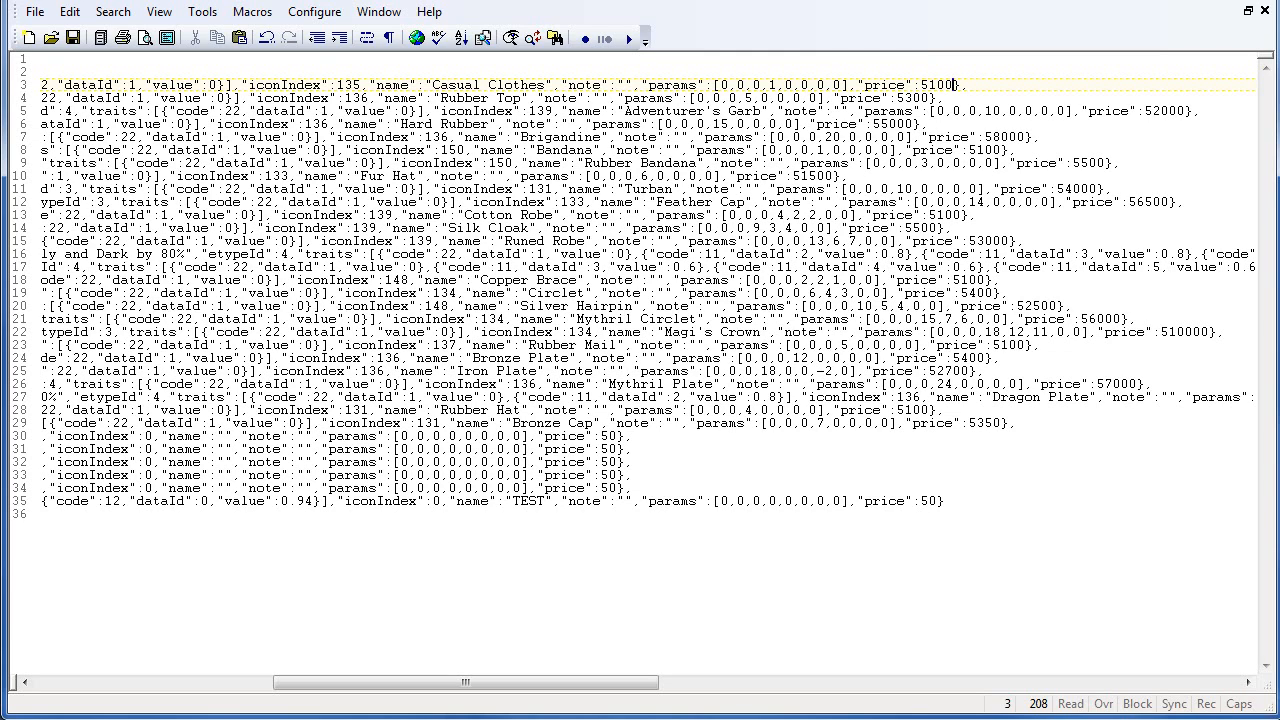
- Replace every "params":[0, with "params":[5, across Armors.json and save the file
click(703, 97)
click(717, 84)
double_click(719, 84)
drag(640, 84, 736, 85)
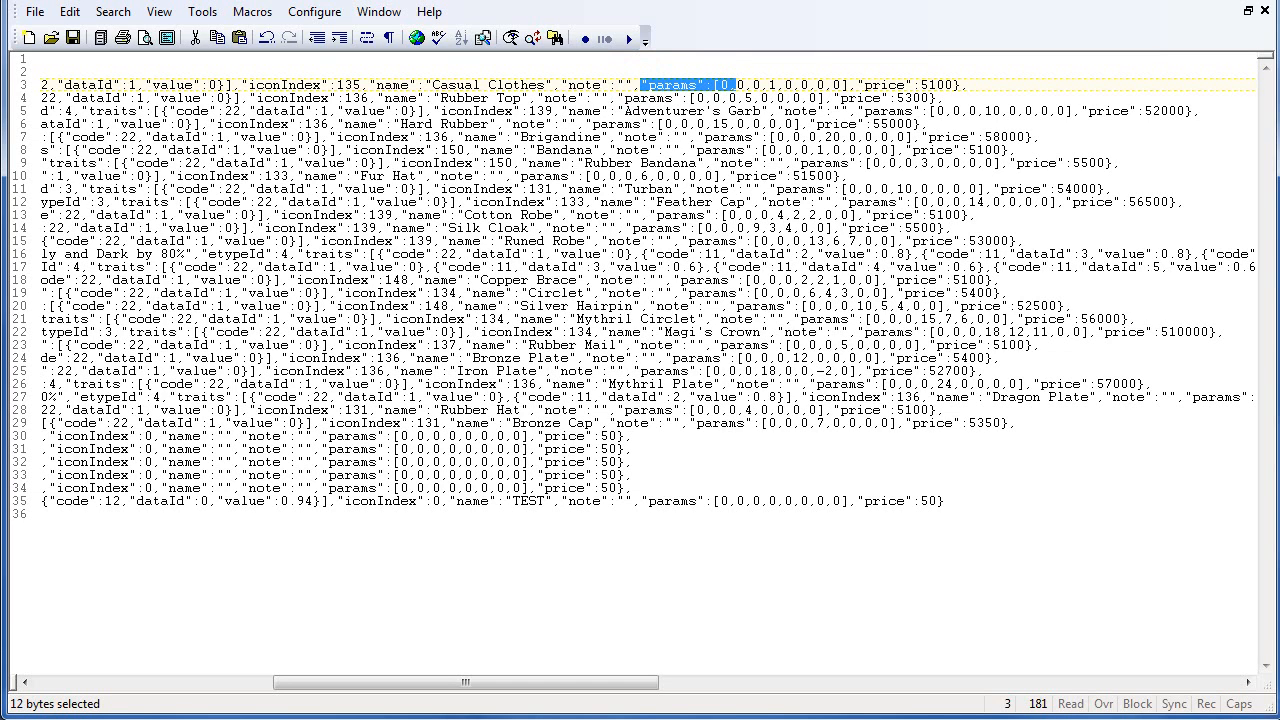
click(532, 38)
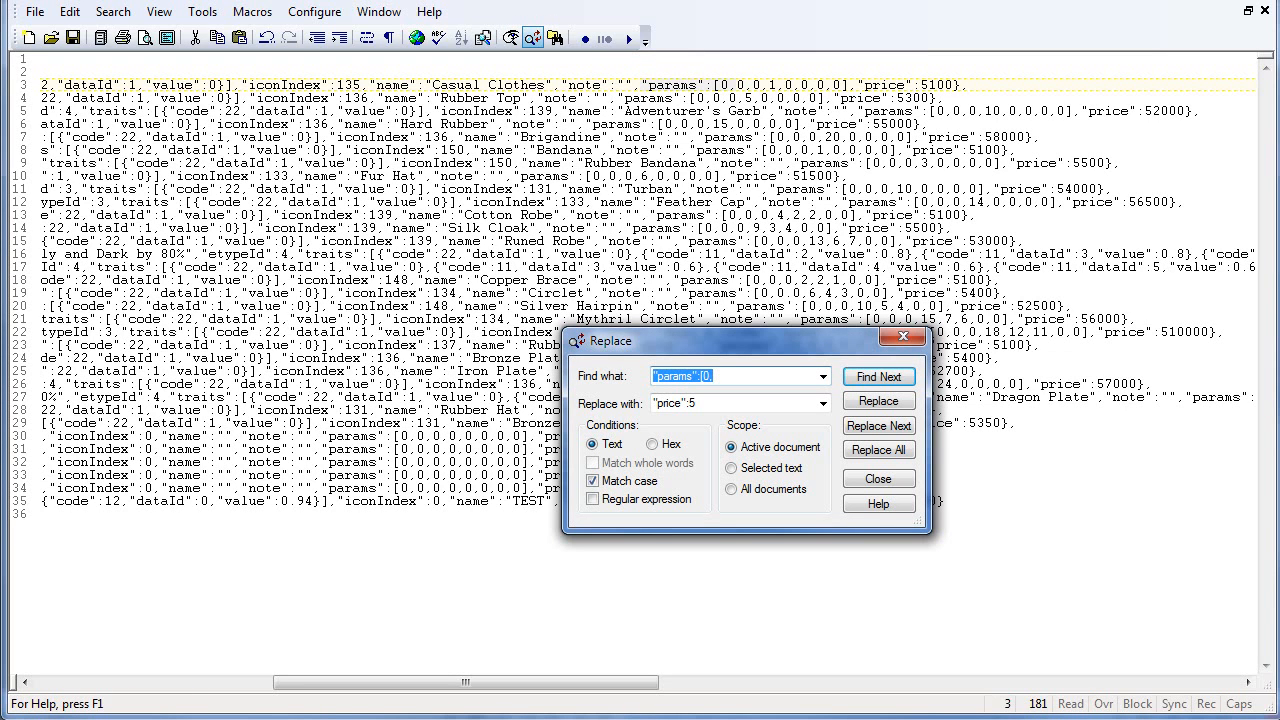
key(Tab)
key(ctrl+v)
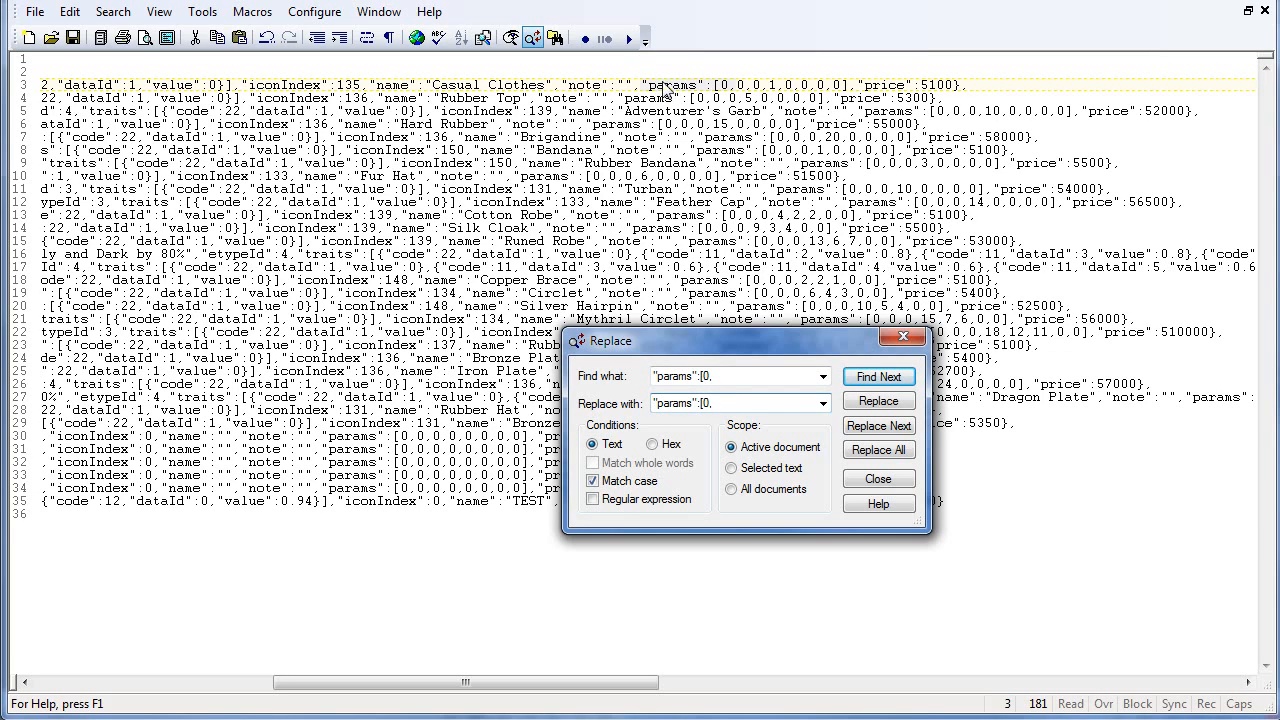
double_click(716, 377)
double_click(716, 405)
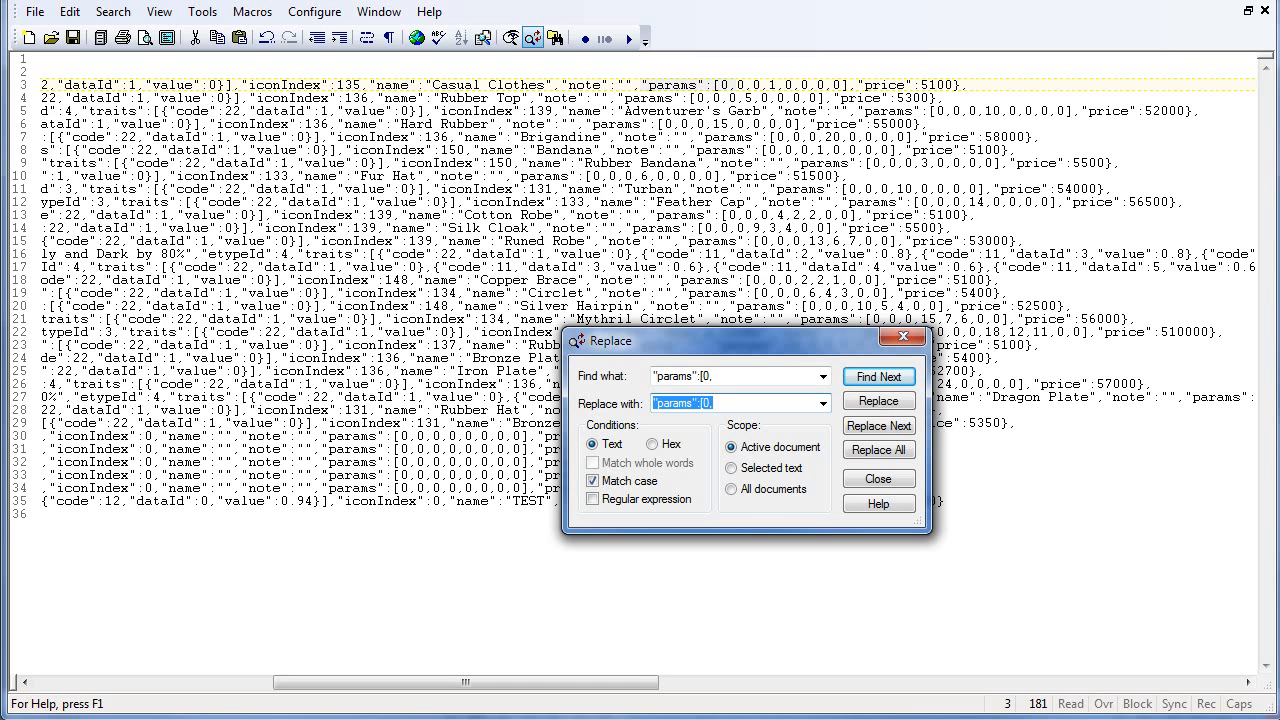
click(714, 403)
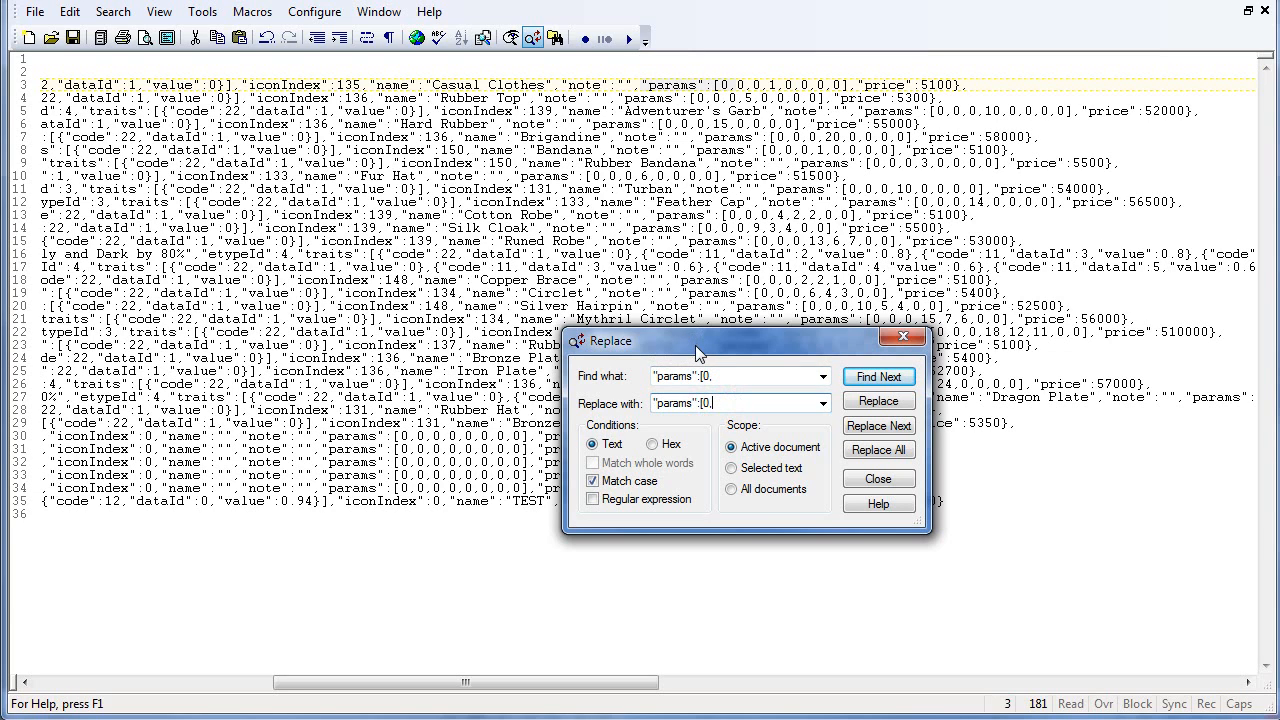
click(706, 403)
key(BackSpace)
key(BackSpace)
text(5,)
click(880, 452)
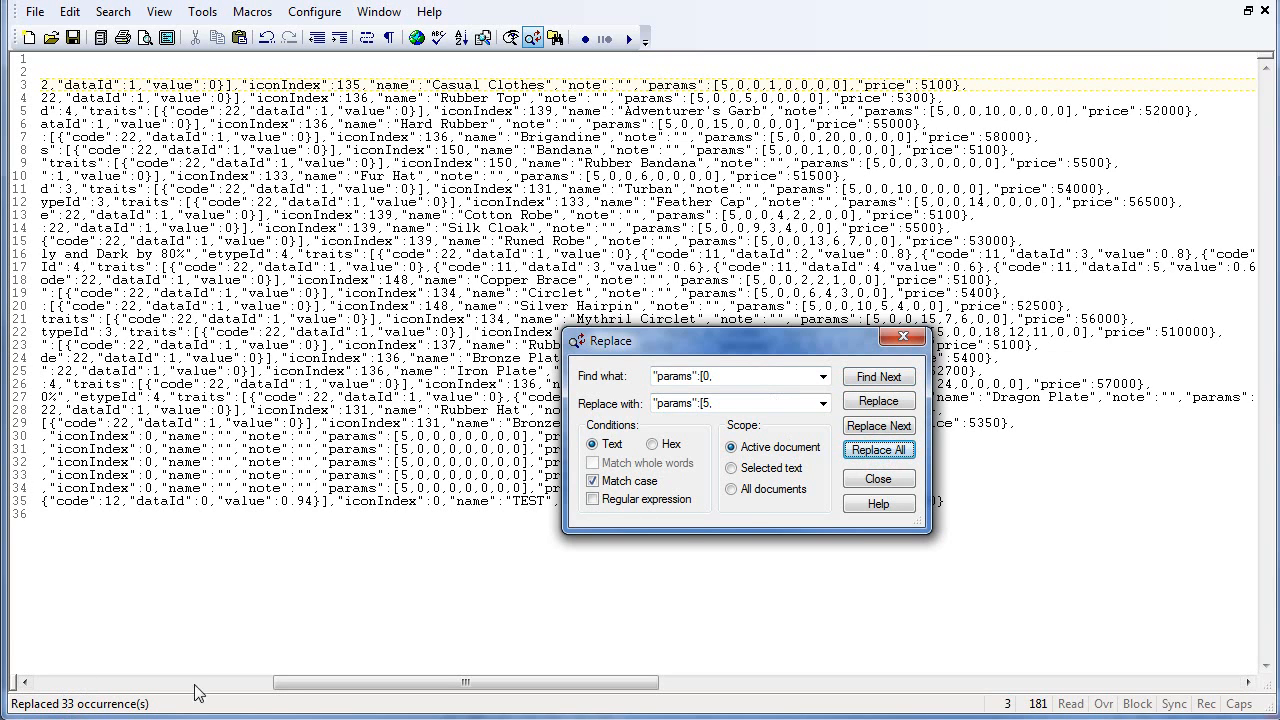
click(870, 480)
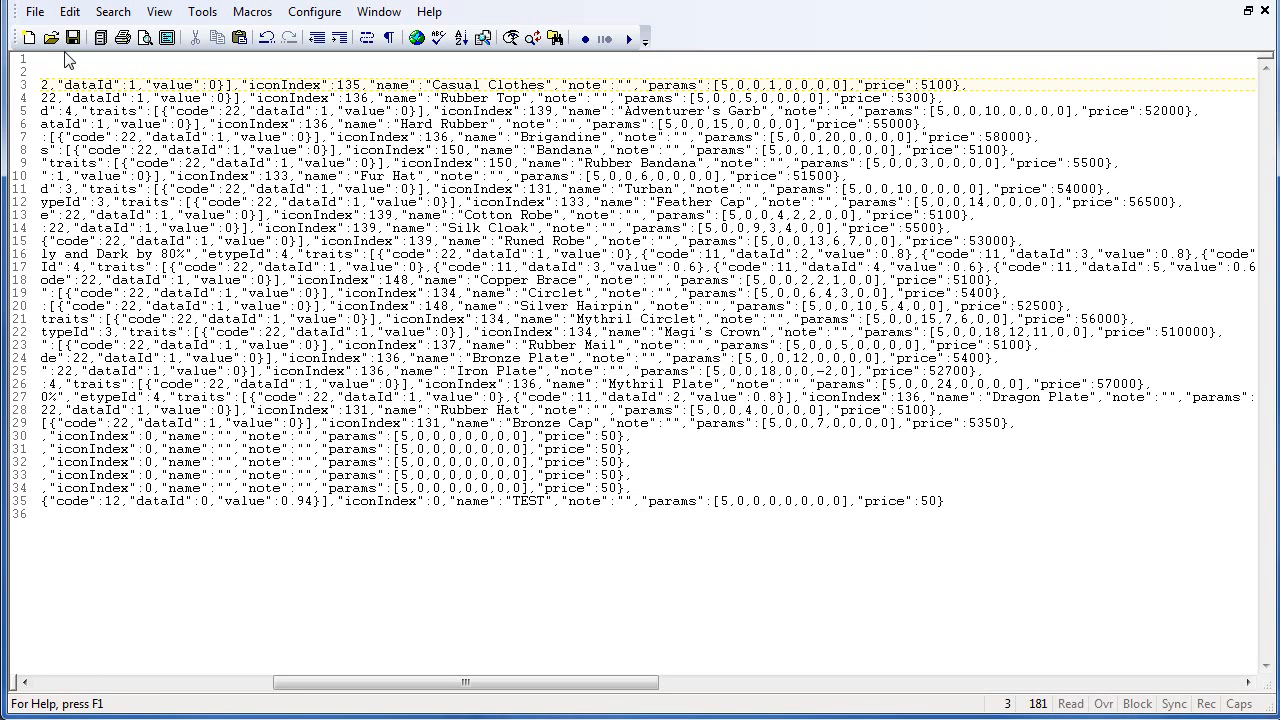
click(74, 38)
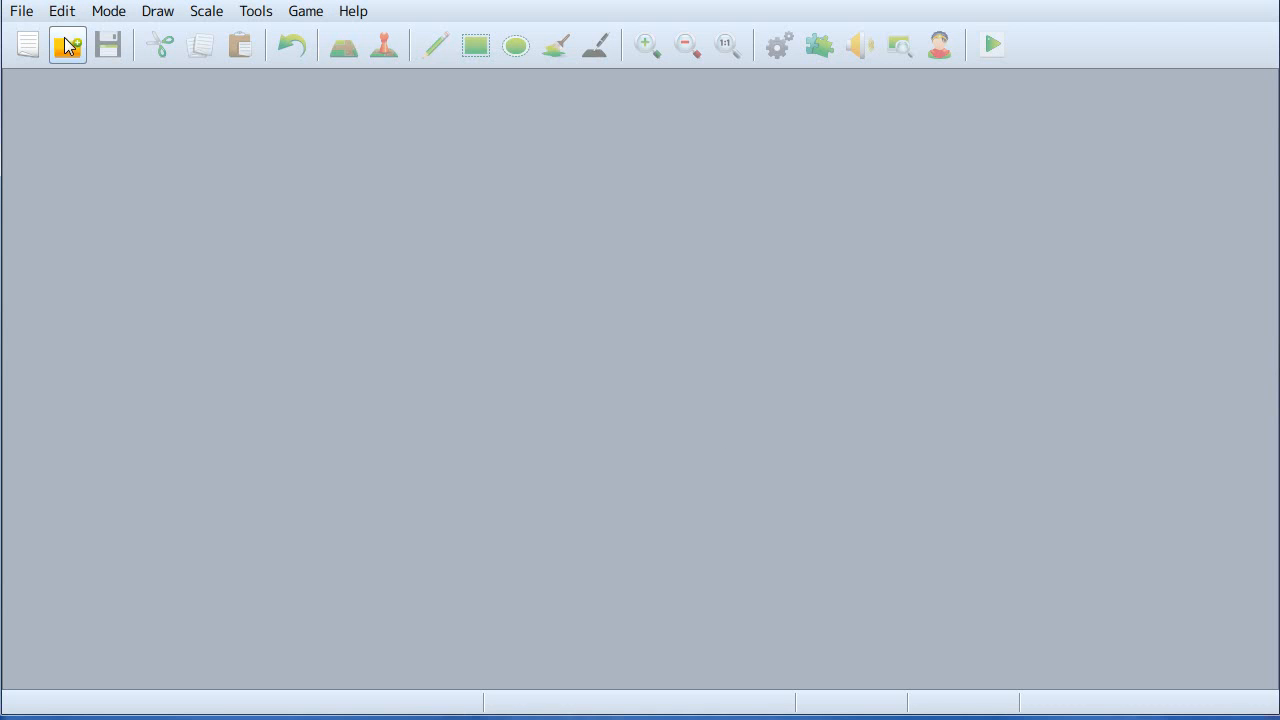
- Reopen the project and open its database on the Armors list
click(66, 45)
double_click(265, 280)
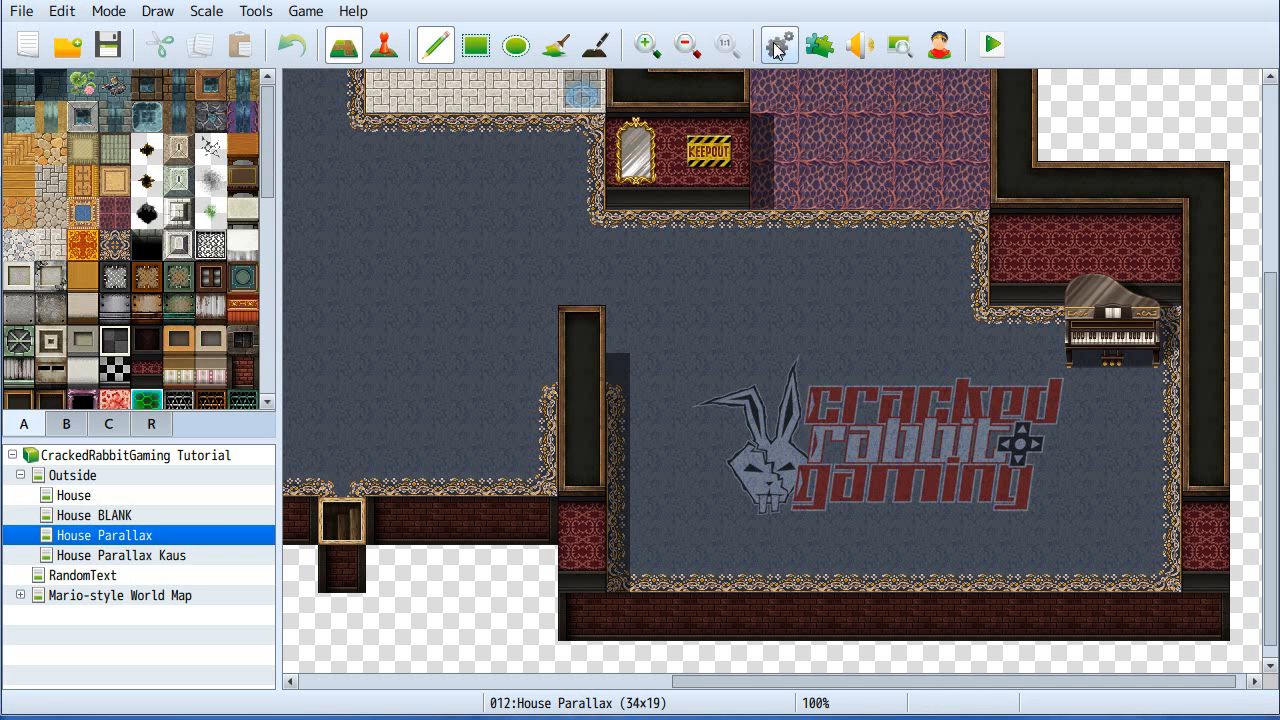
key(F9)
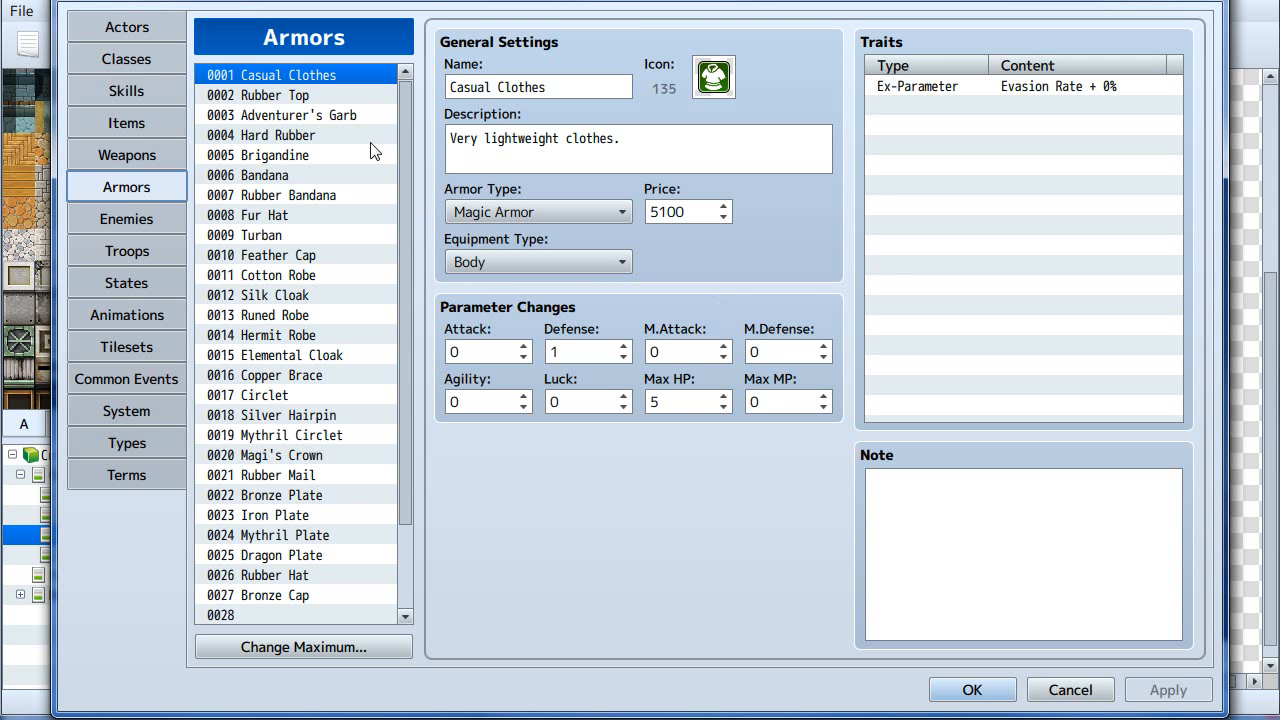
- Browse through the armor entries to check their prices and parameter changes
click(295, 97)
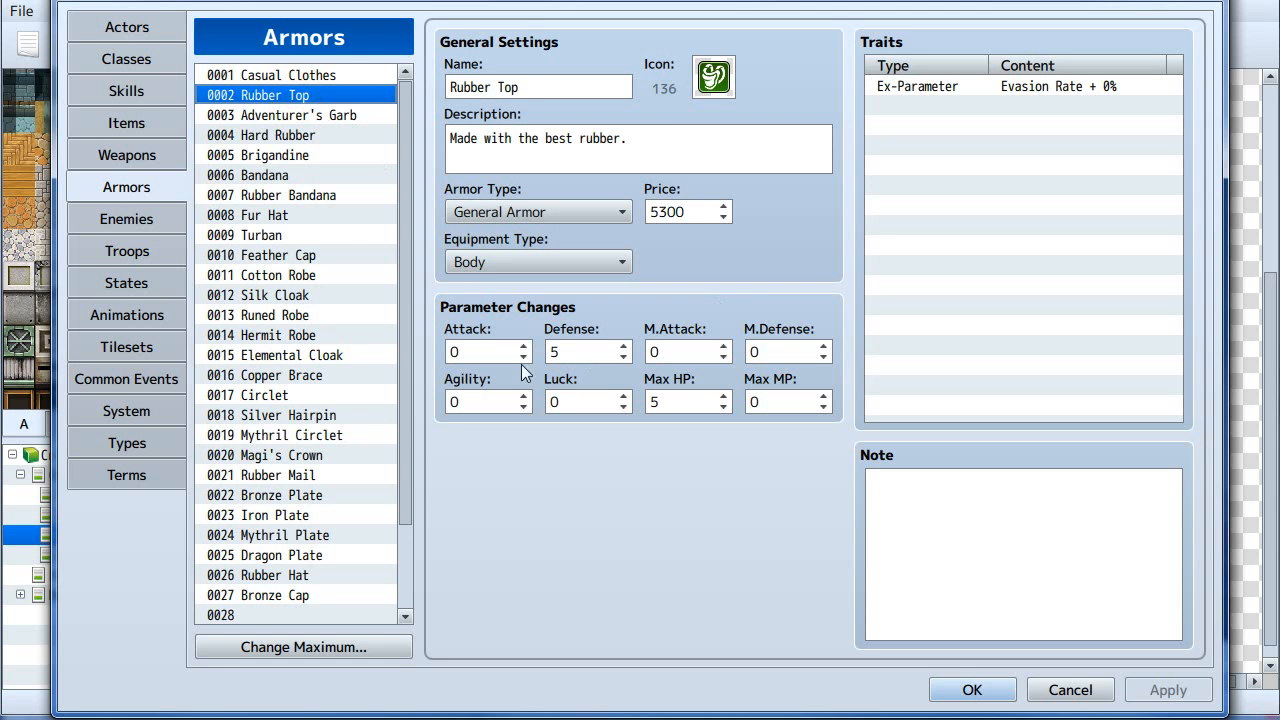
click(283, 158)
click(265, 218)
click(290, 297)
click(280, 376)
click(280, 440)
click(265, 255)
click(258, 155)
click(262, 115)
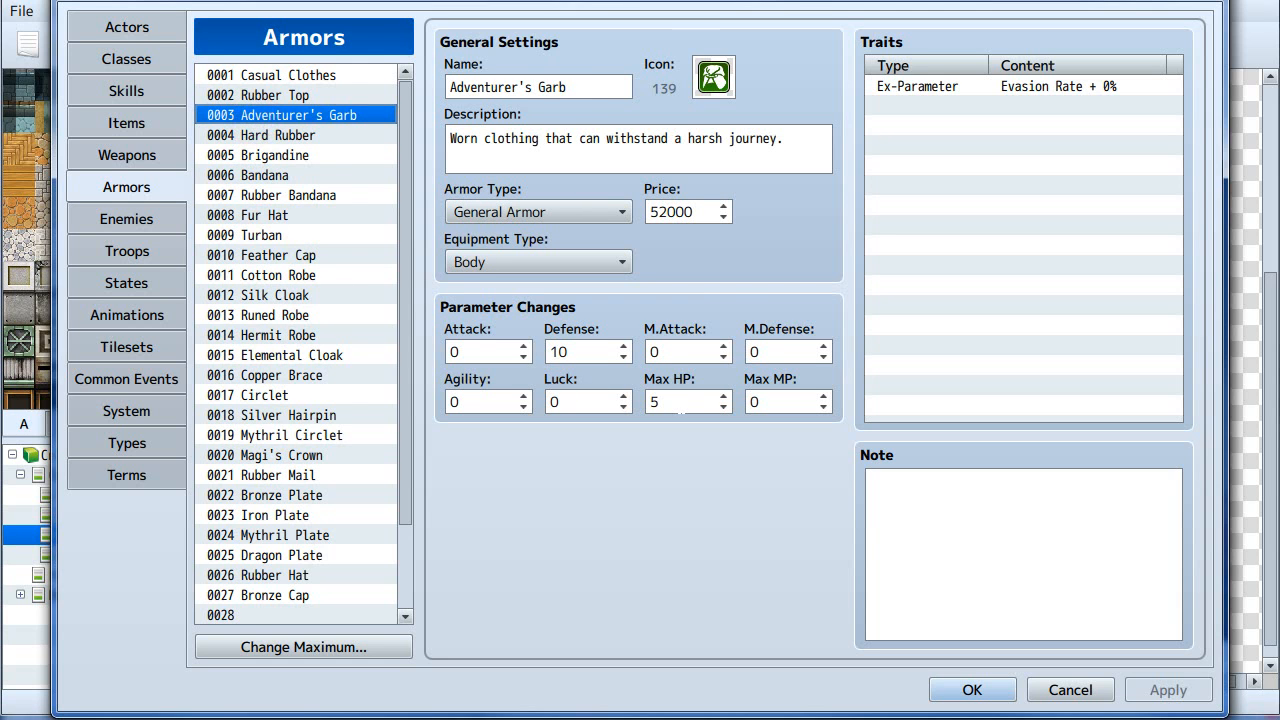
click(305, 215)
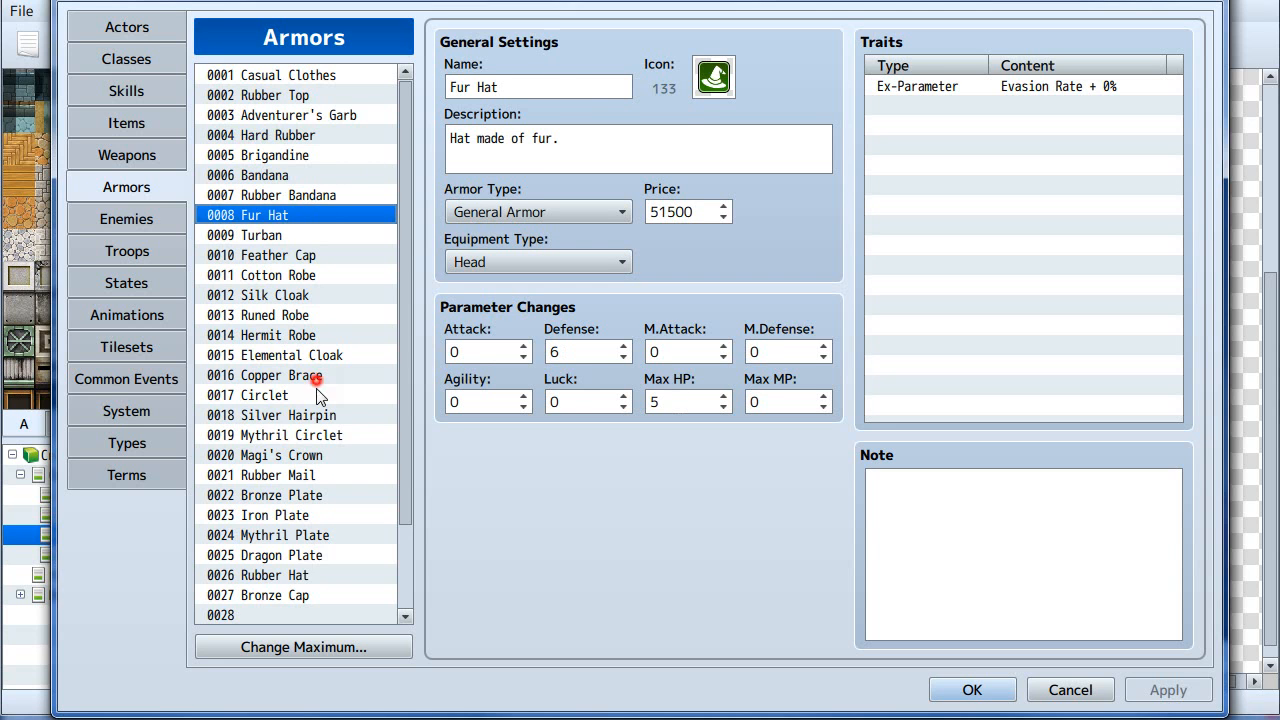
click(312, 455)
click(304, 561)
scroll(283, 528, down, 2)
click(282, 534)
click(285, 496)
scroll(287, 565, down, 1)
click(282, 560)
click(279, 574)
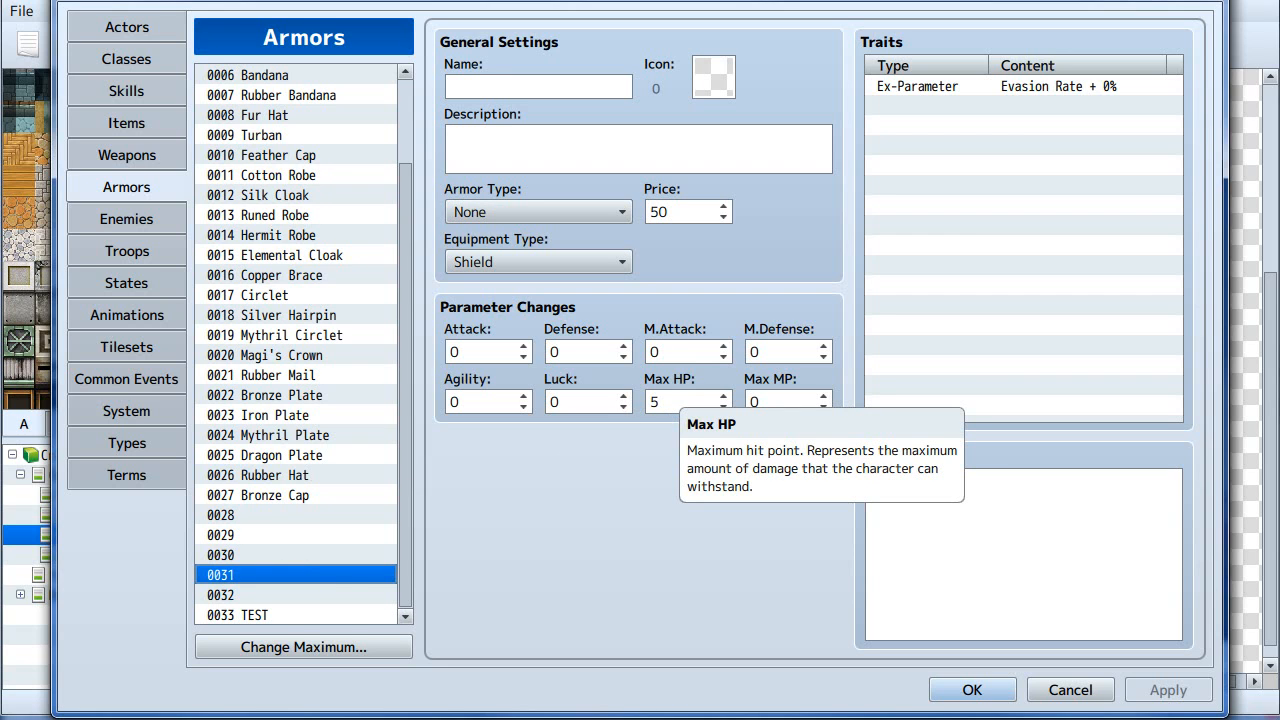
drag(300, 609, 322, 115)
scroll(328, 414, up, 2)
drag(325, 198, 330, 510)
click(333, 291)
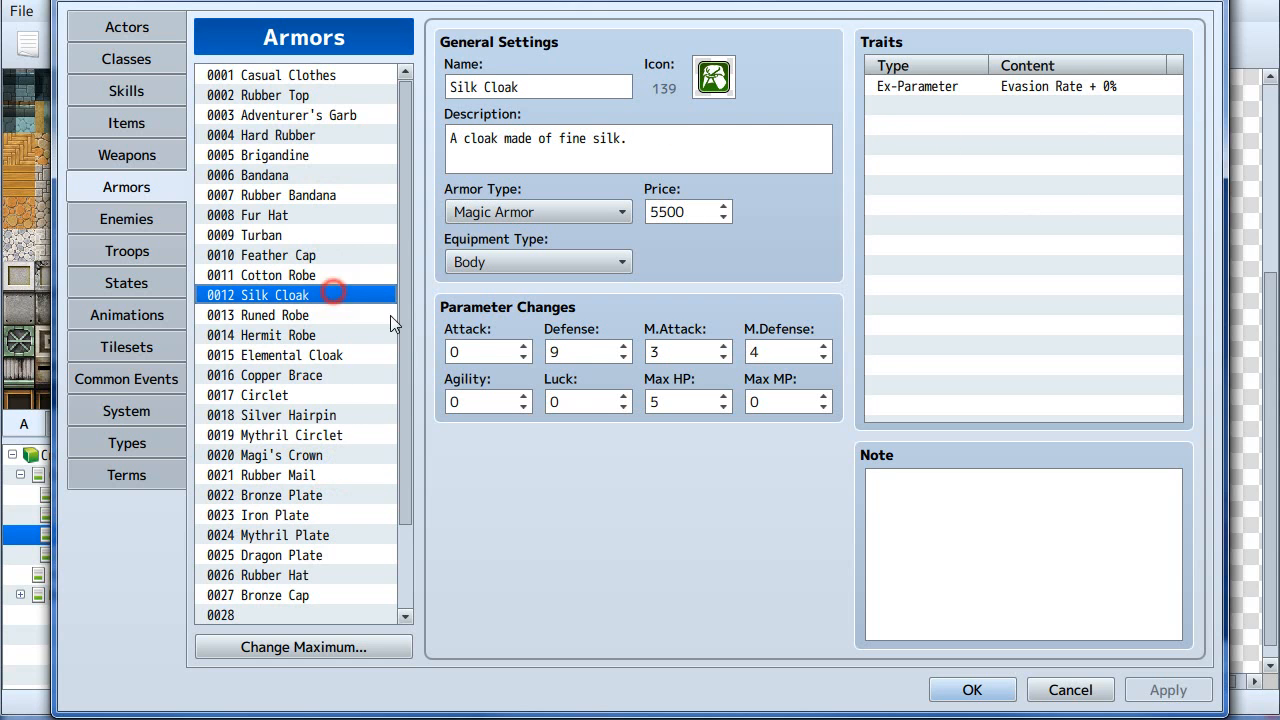
click(320, 357)
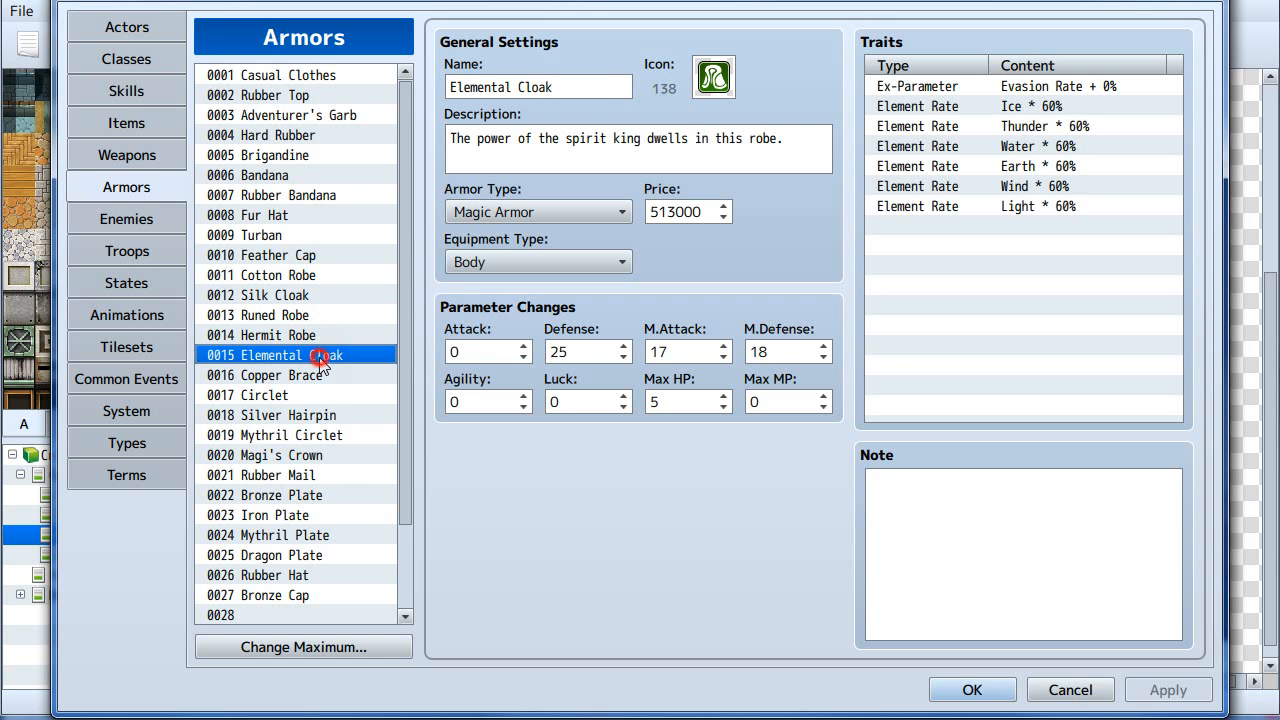
scroll(295, 388, down, 1)
scroll(303, 359, up, 1)
click(349, 236)
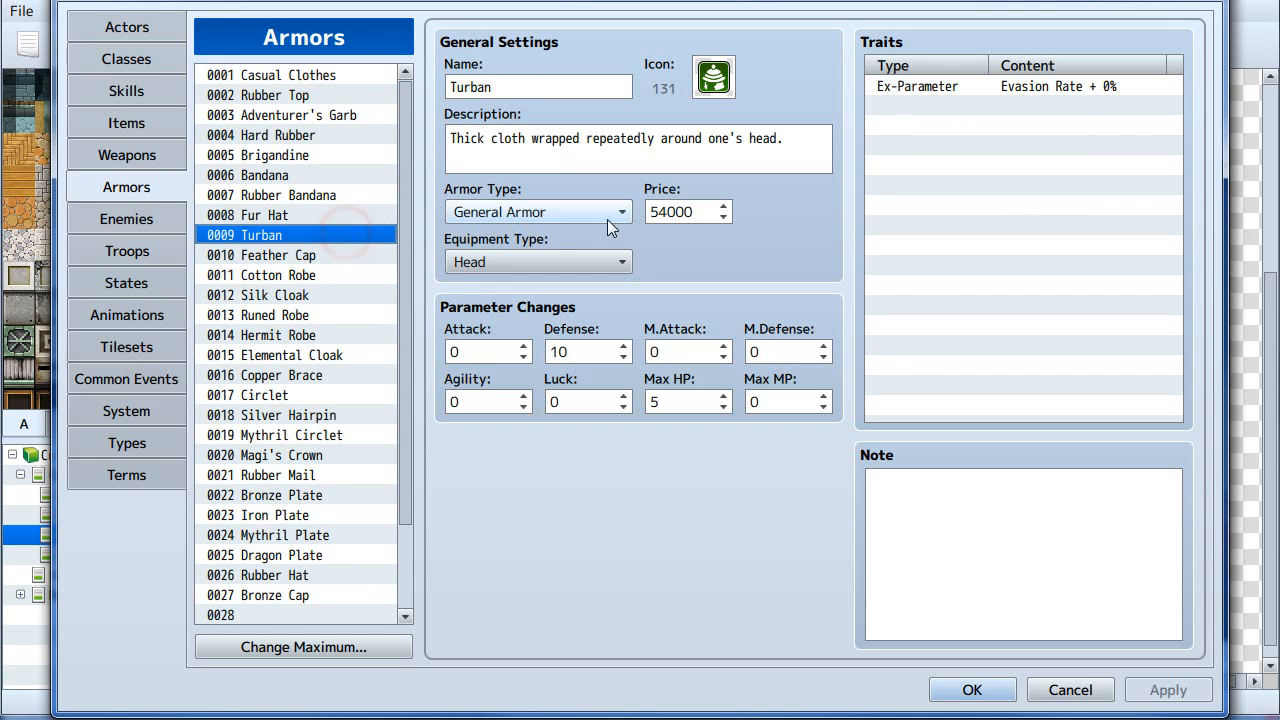
click(362, 156)
click(337, 95)
click(335, 75)
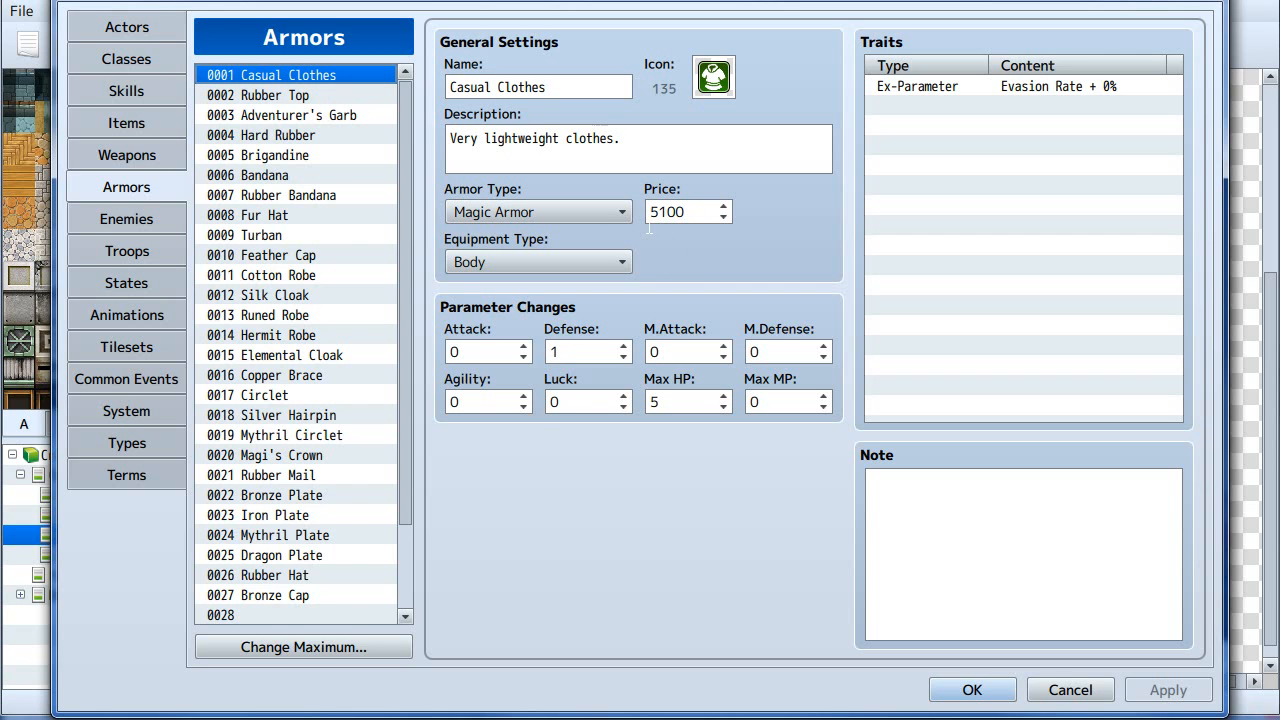
drag(410, 367, 390, 523)
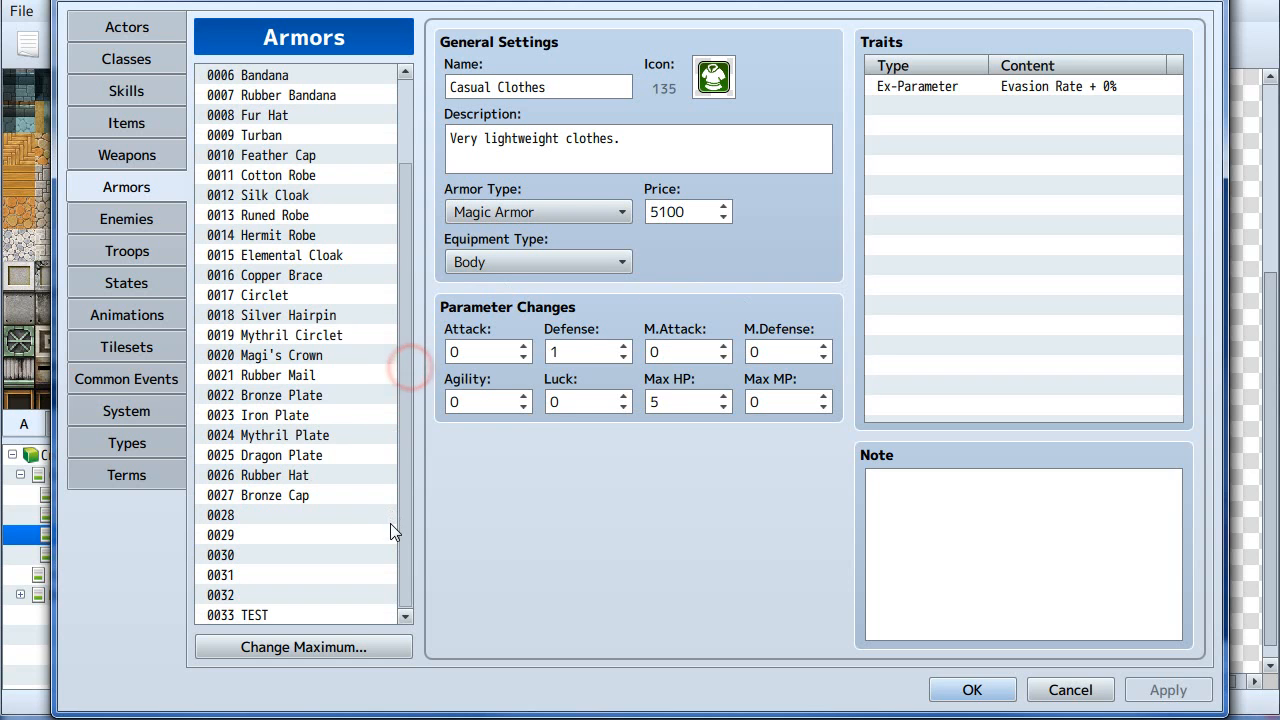
click(257, 535)
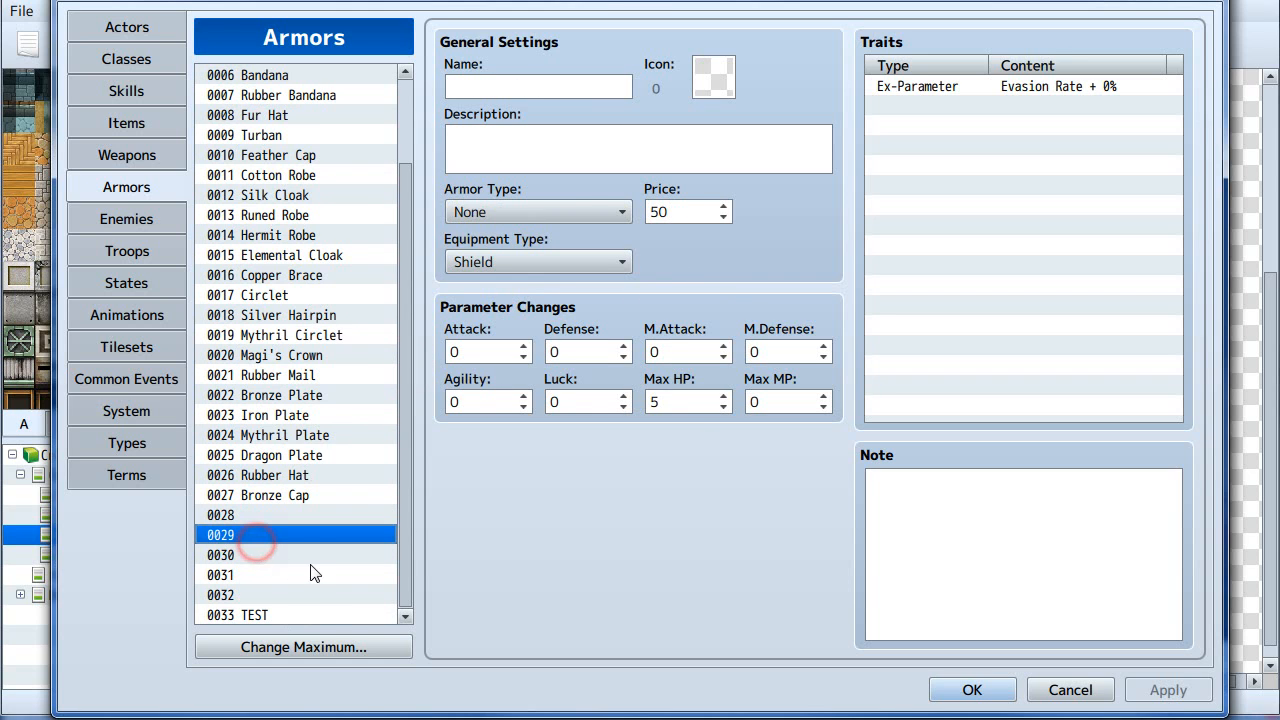
click(296, 578)
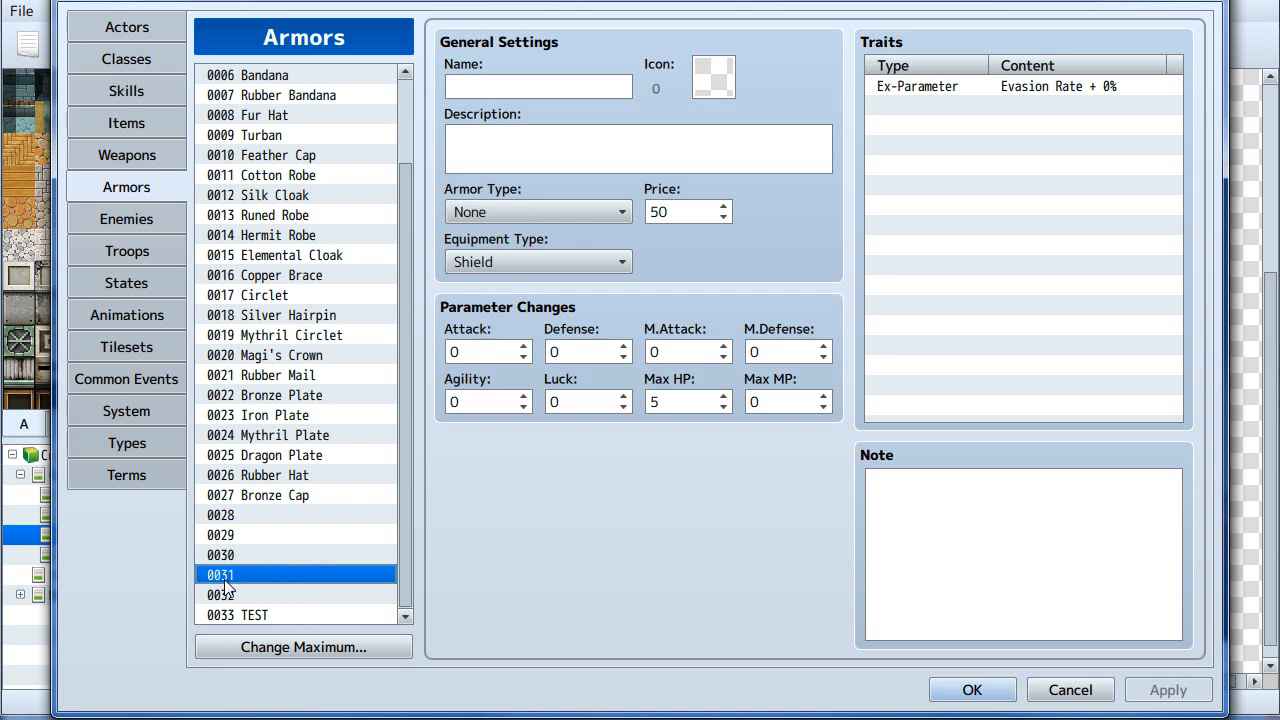
right_click(270, 577)
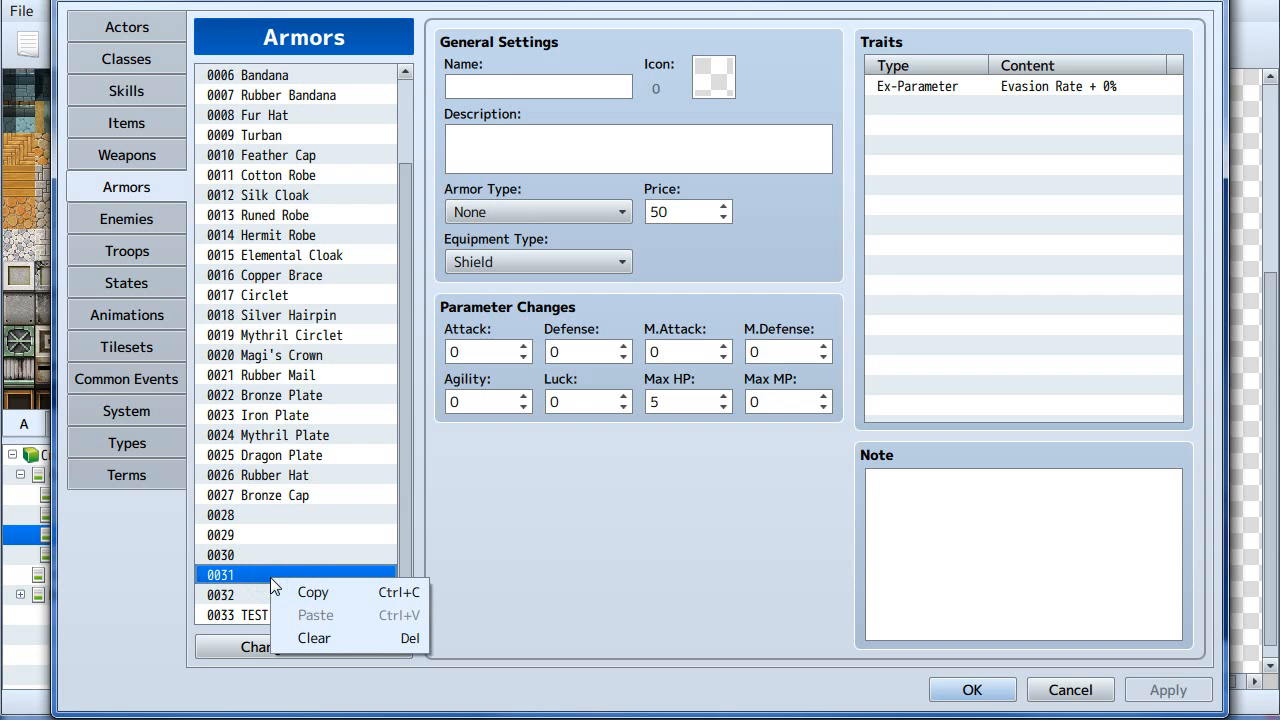
click(290, 455)
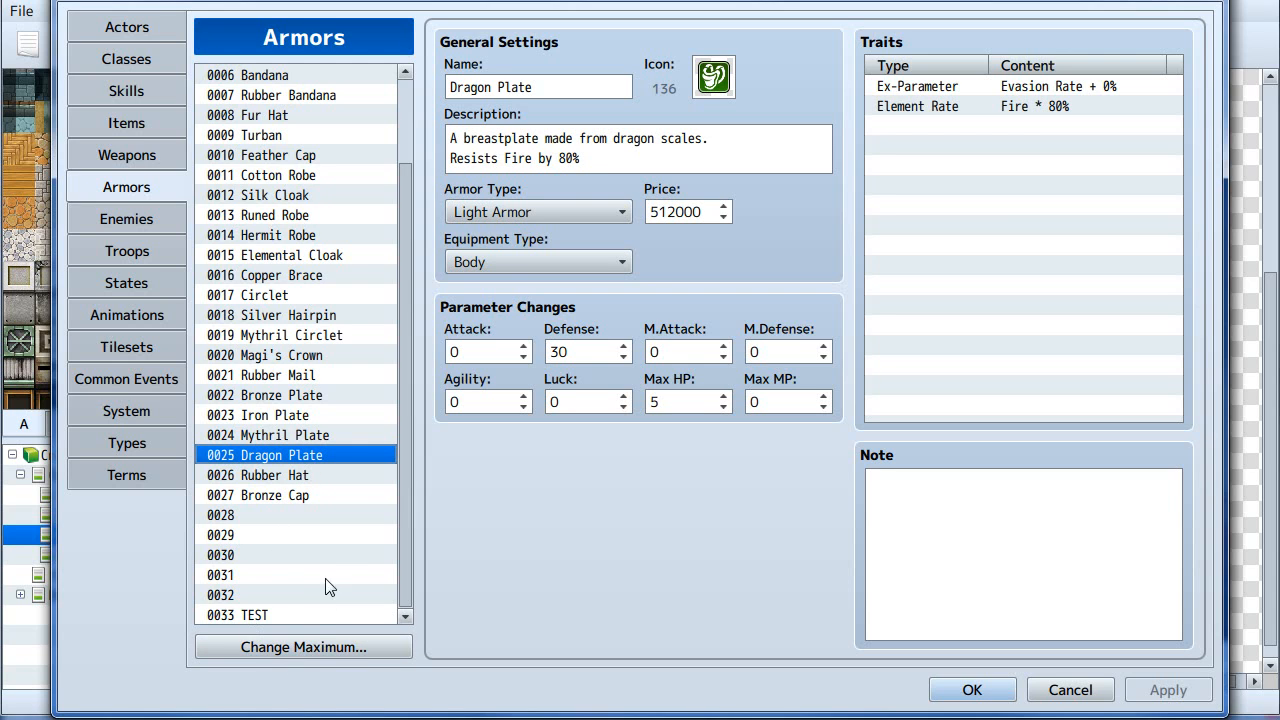
- Clear the TEST armor entry 0033
click(309, 617)
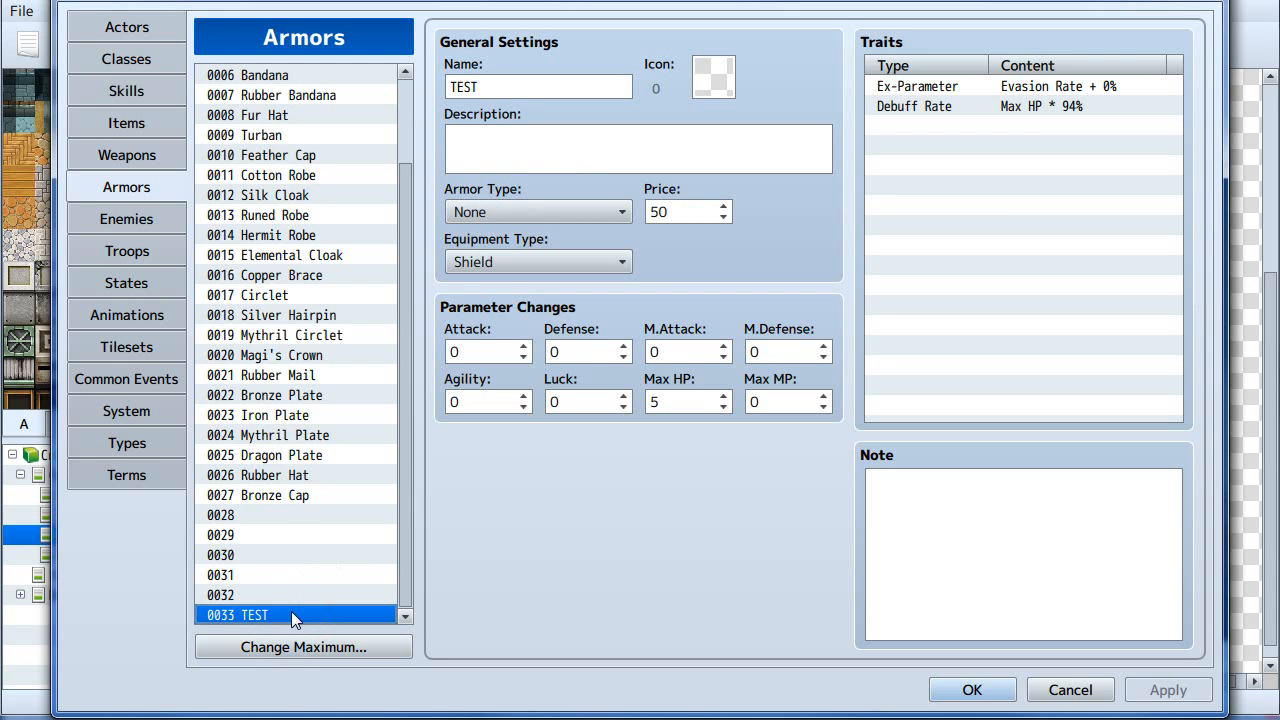
click(240, 615)
right_click(240, 615)
click(290, 675)
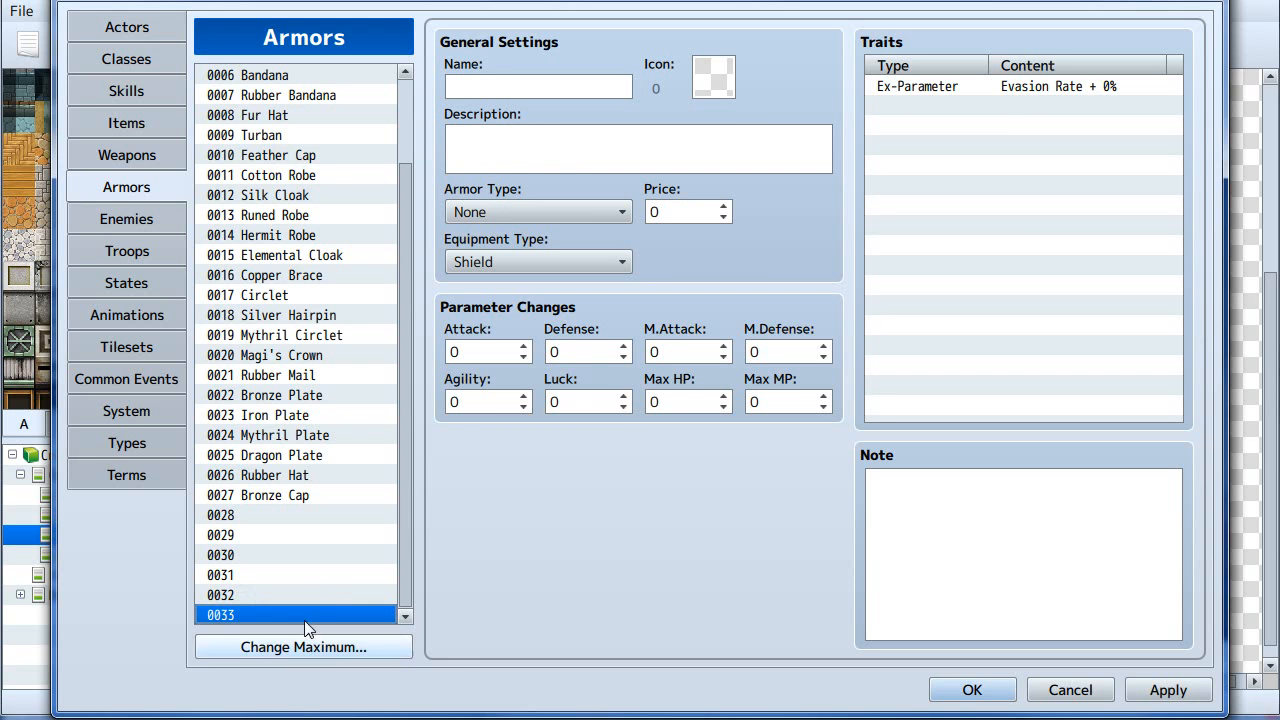
- Name entry 0033 TEST and set its Attack and M.Attack to 500
click(507, 88)
text(TEST)
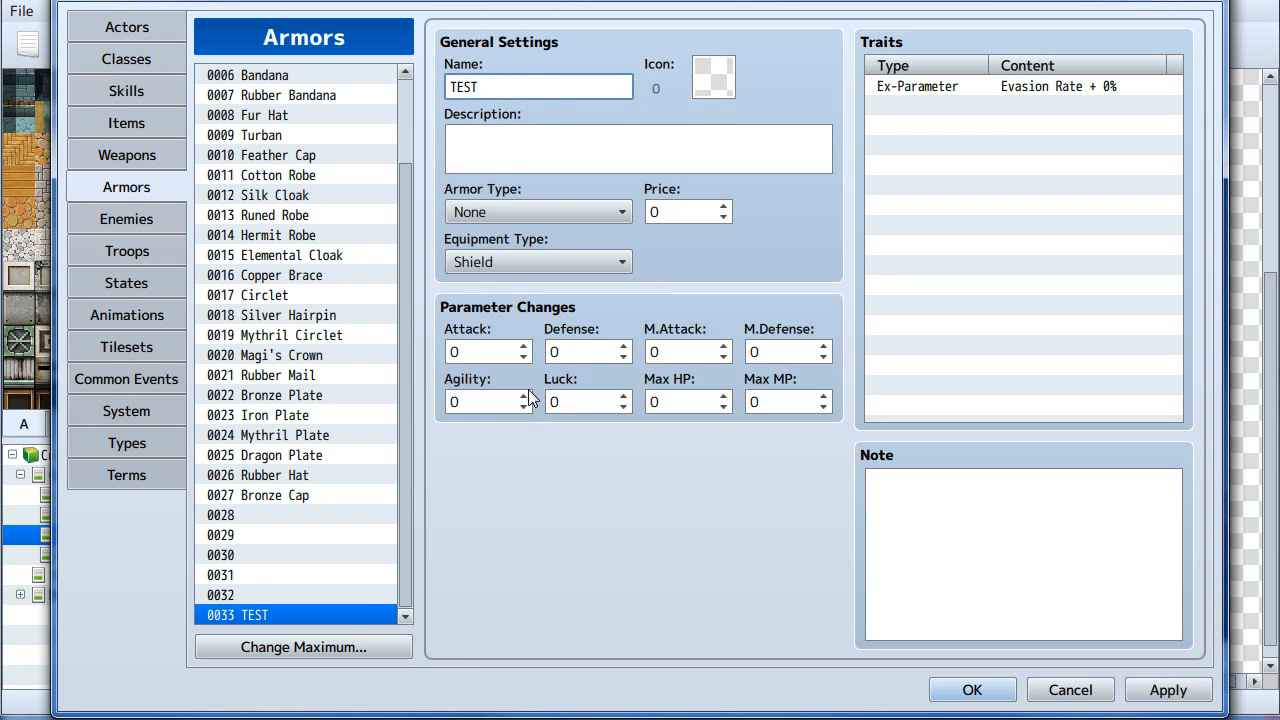
click(478, 348)
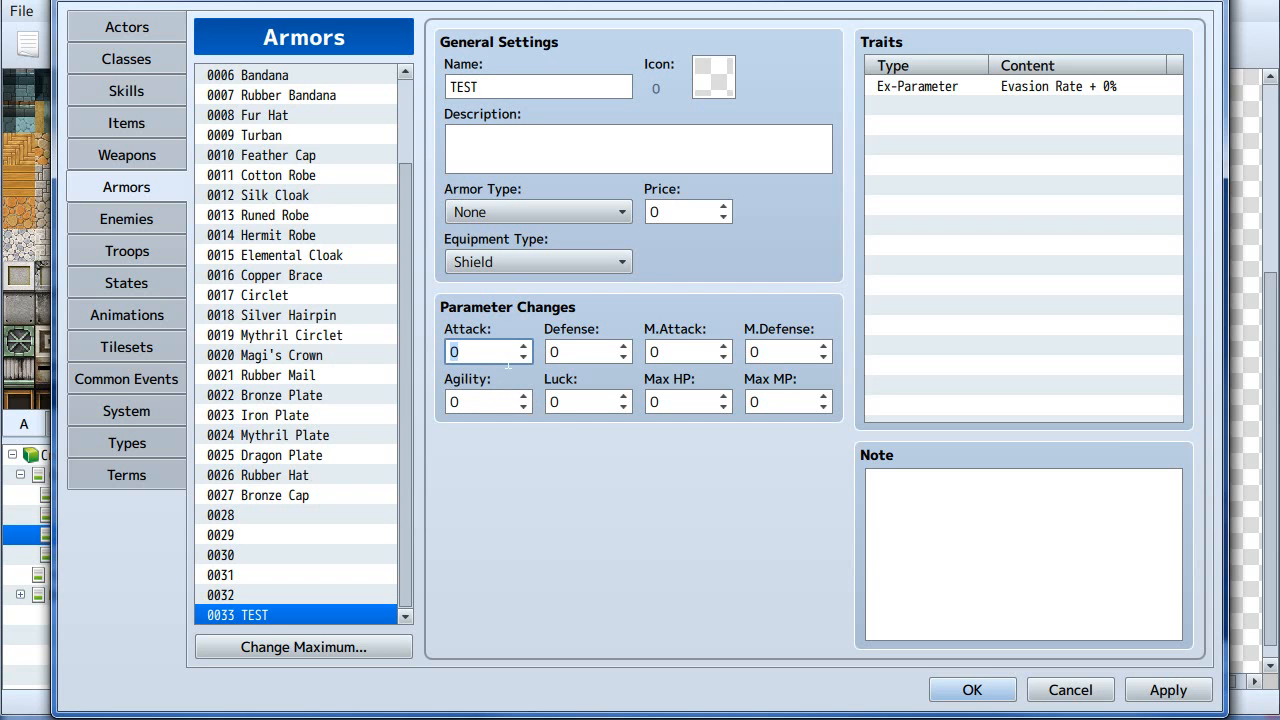
text(99)
click(688, 348)
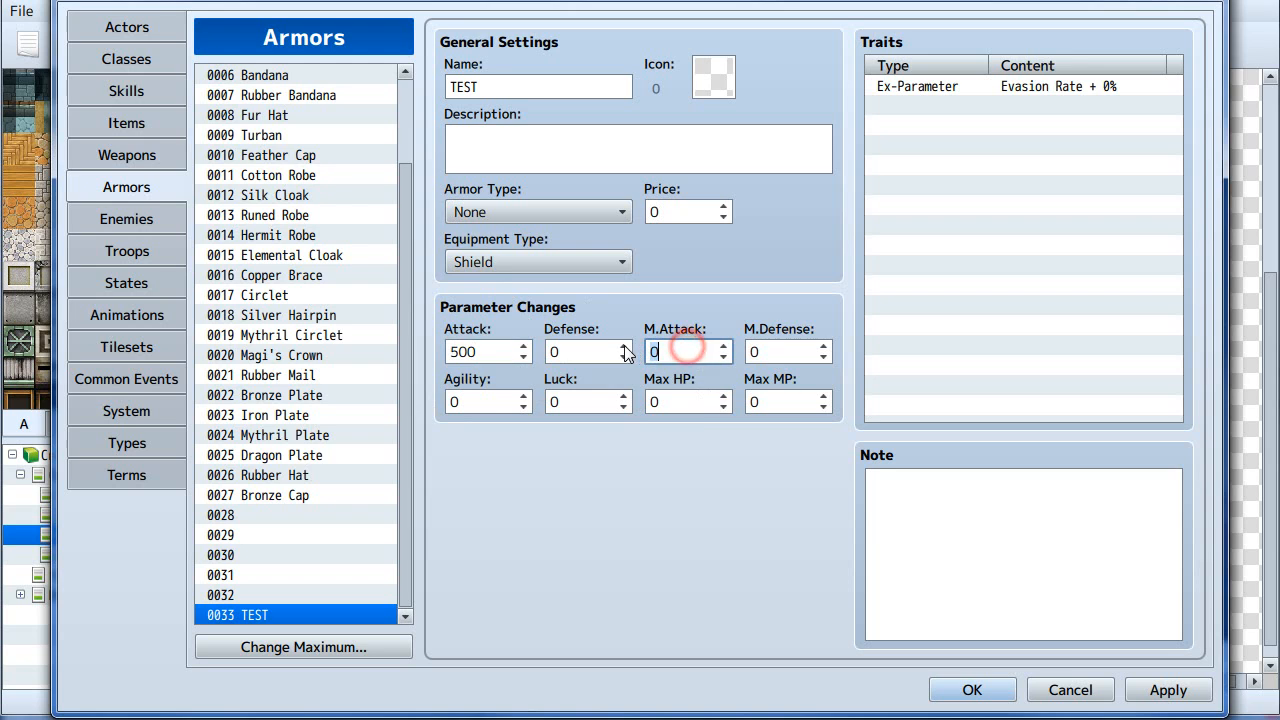
text(818)
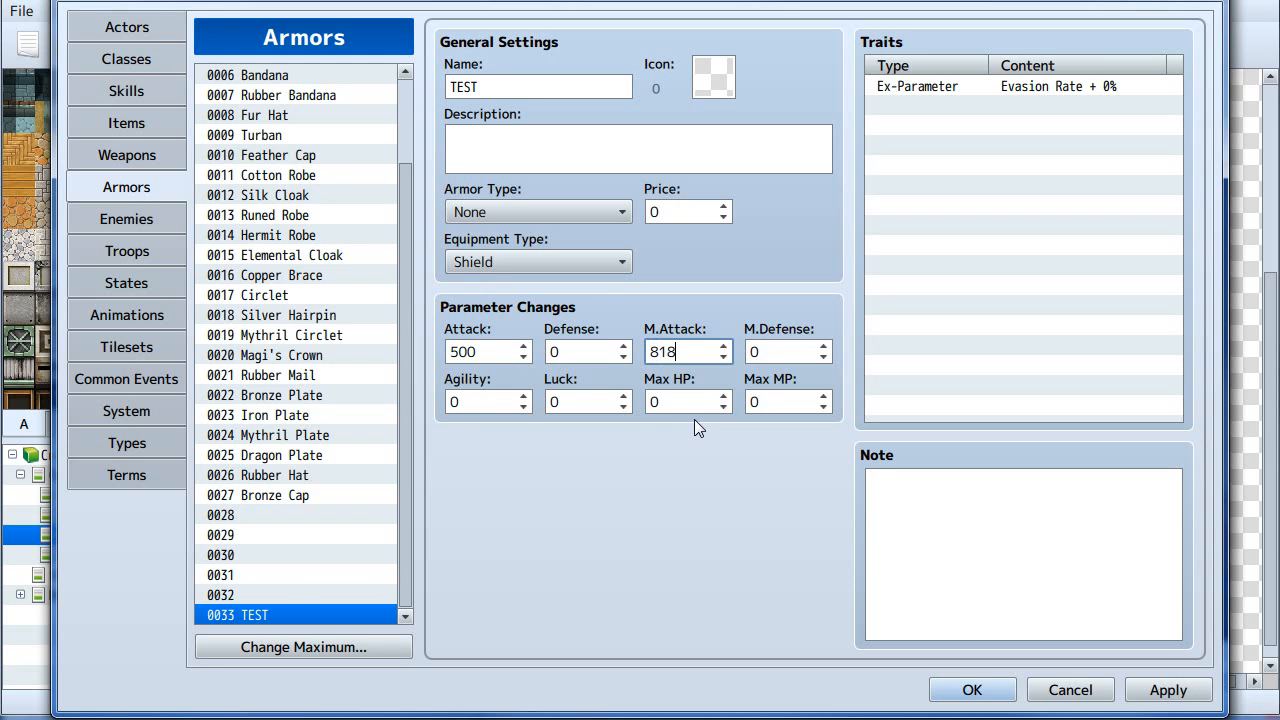
click(276, 594)
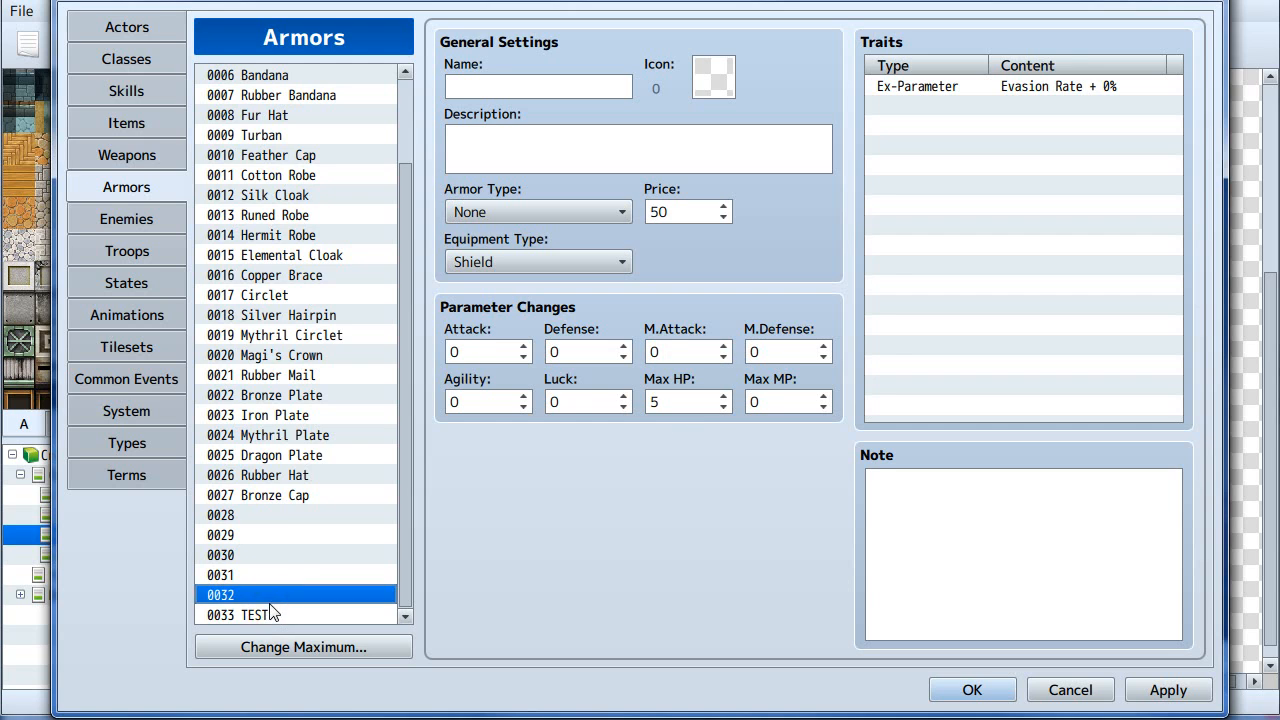
click(263, 618)
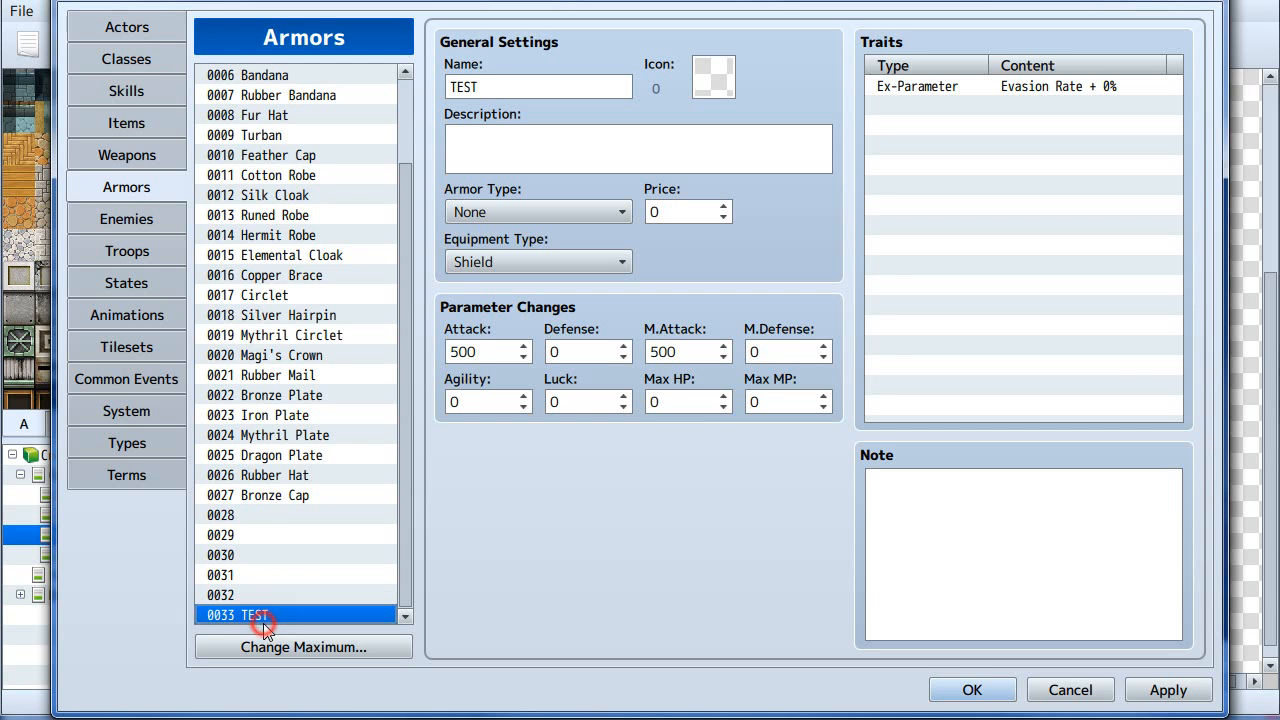
- Set entry 0033's Attack to 188 and M.Attack to 199
click(508, 358)
text(188)
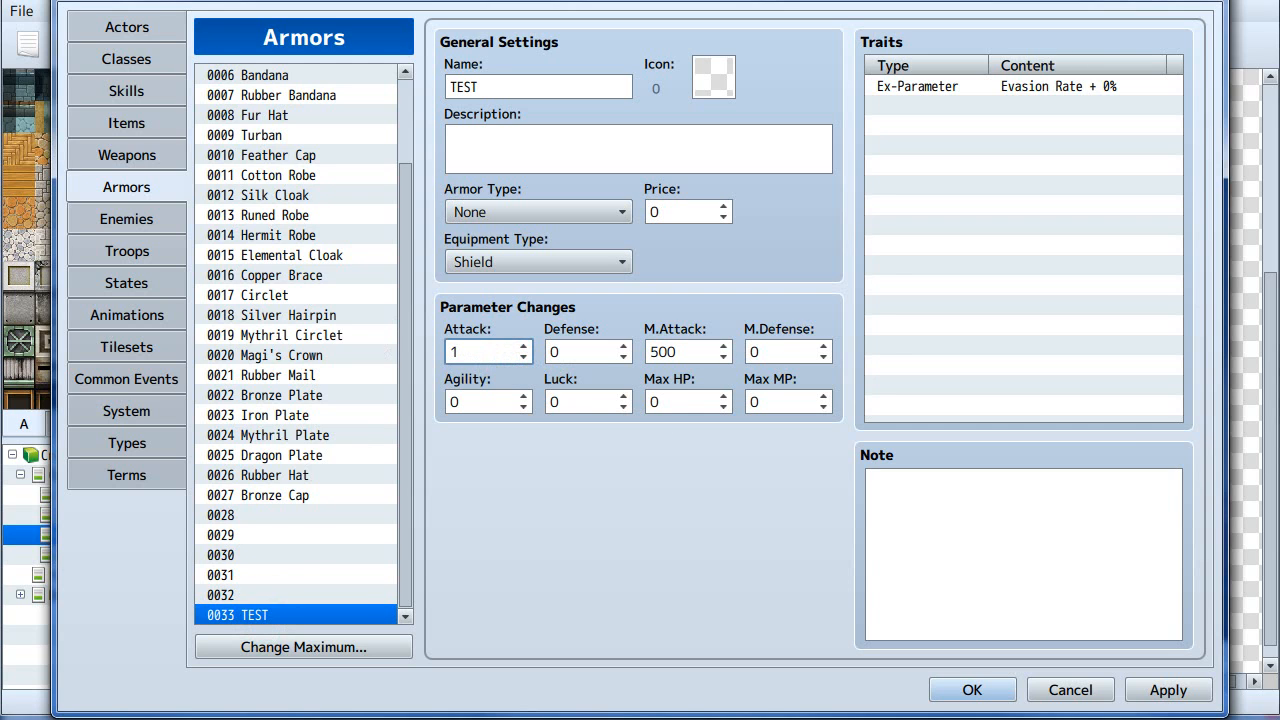
click(677, 341)
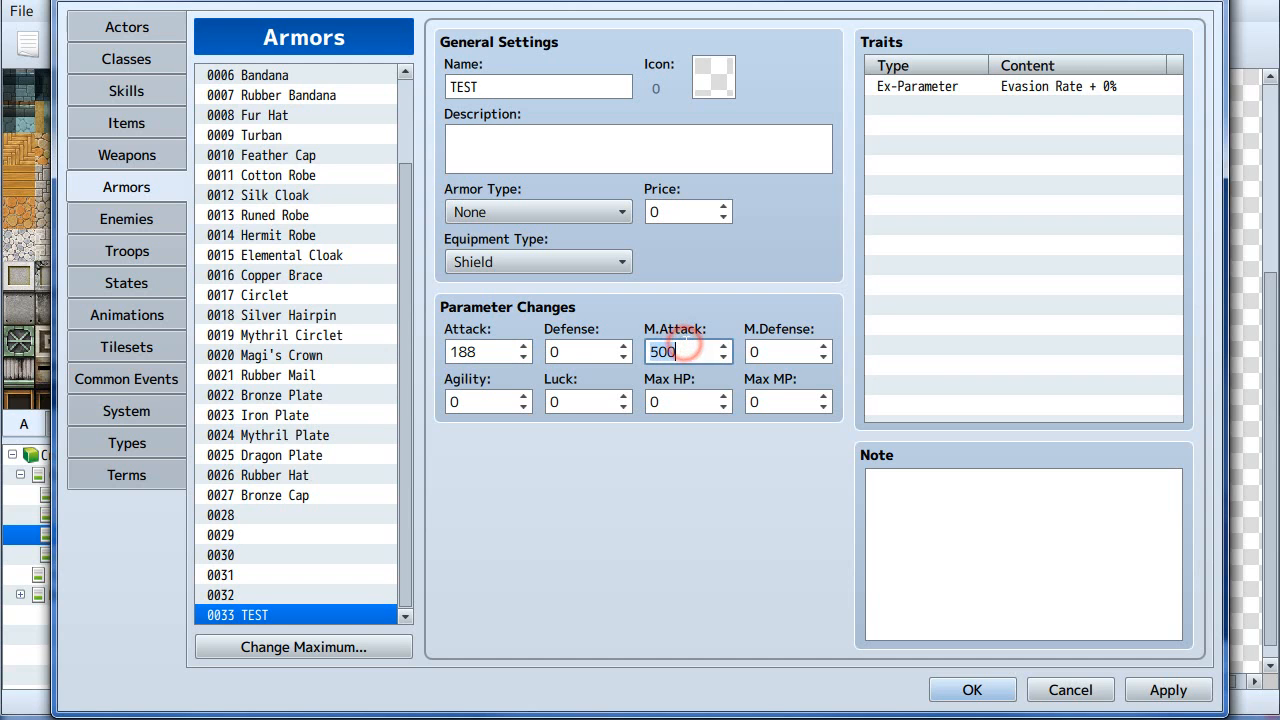
text(199)
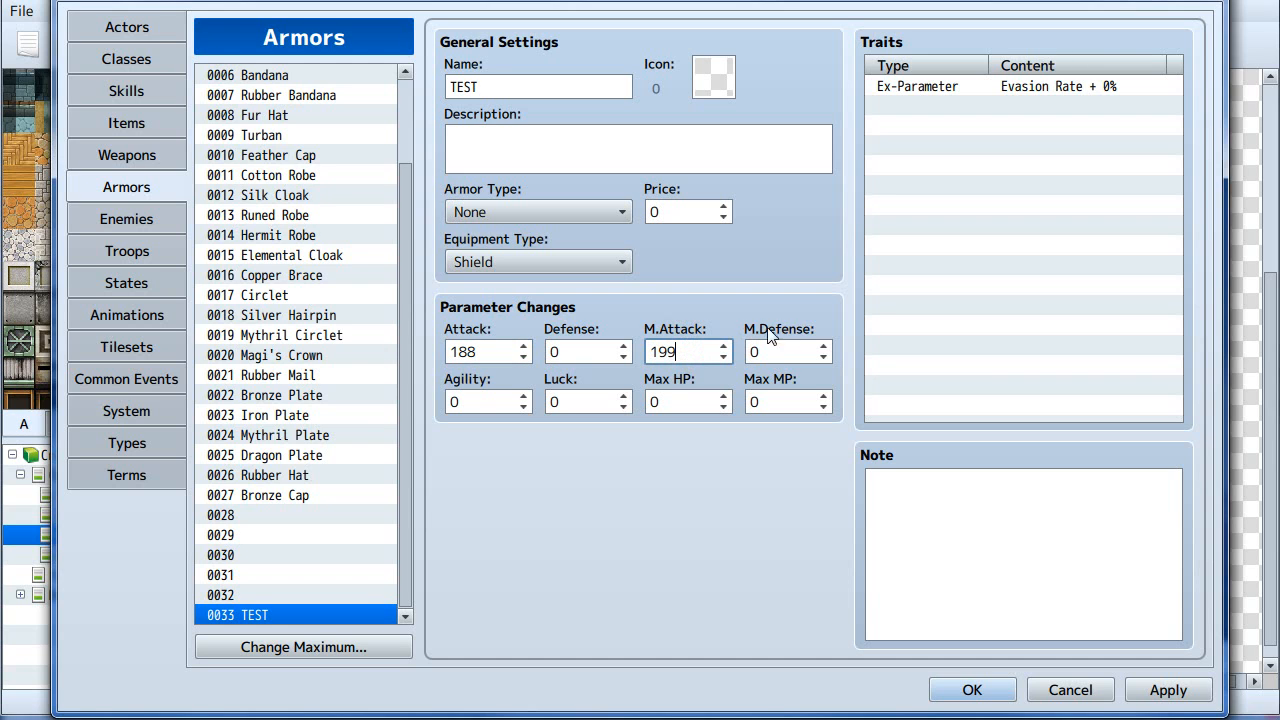
click(784, 350)
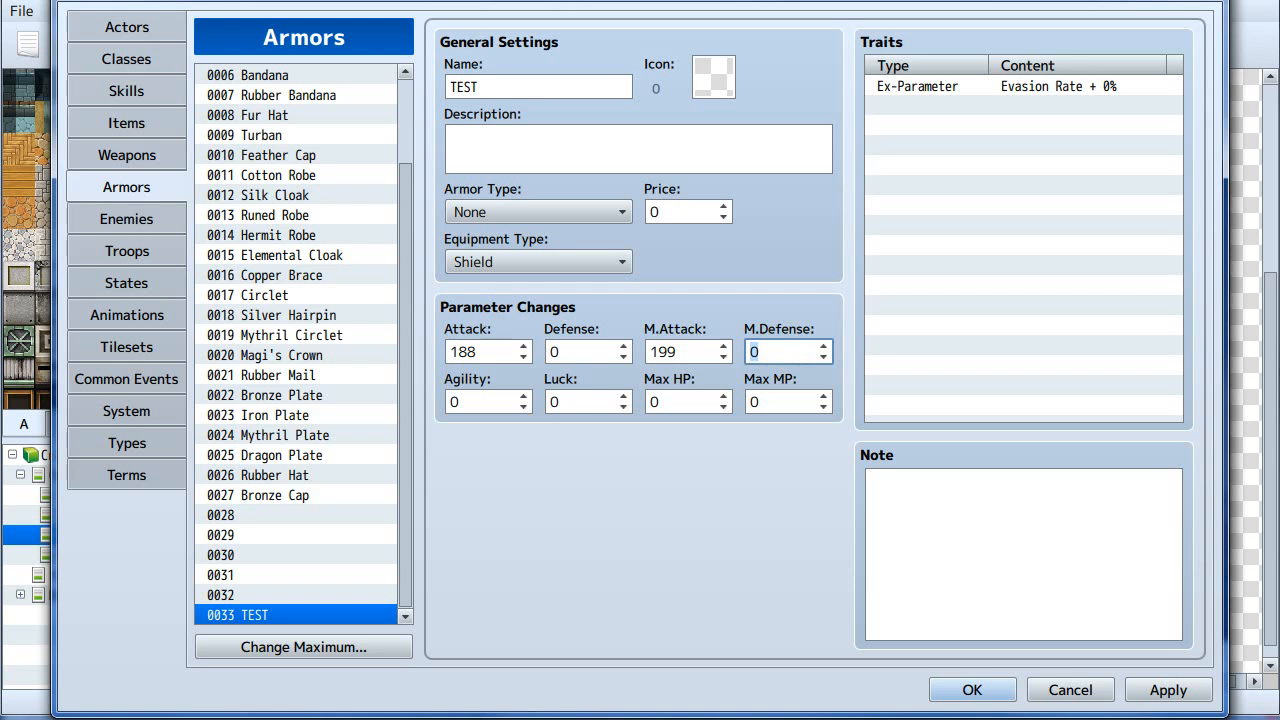
click(693, 351)
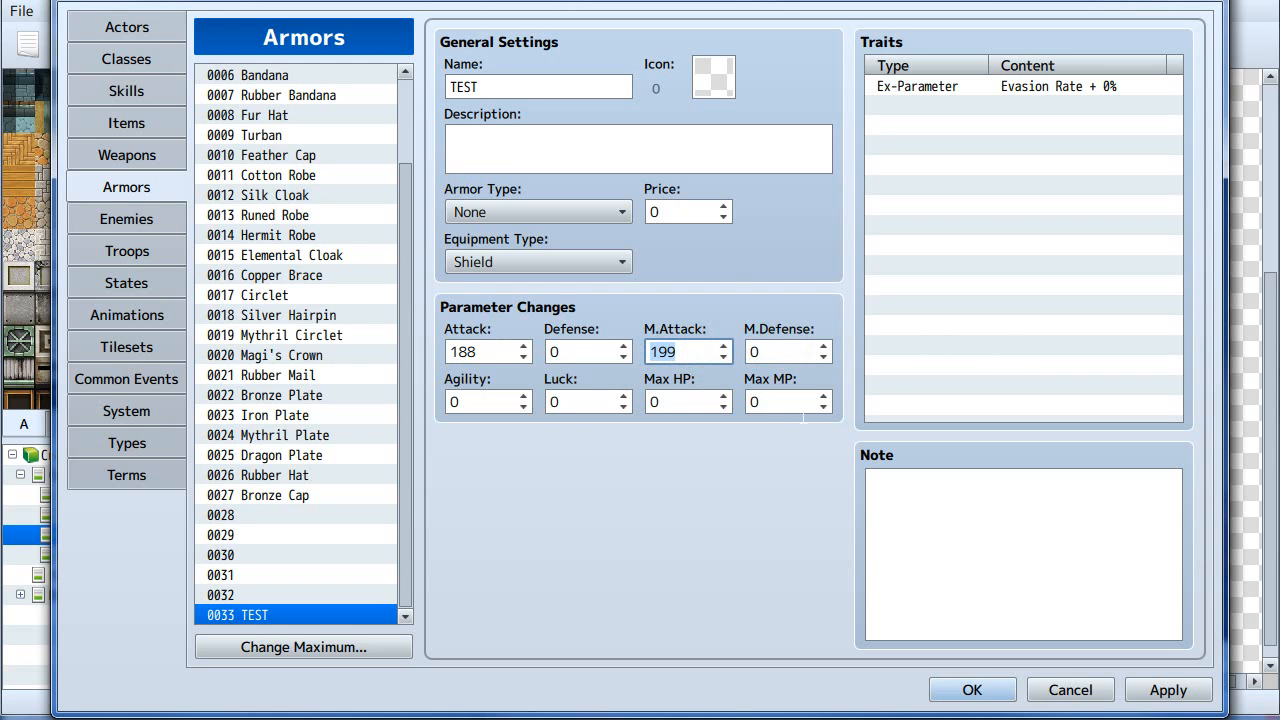
- Add an Attack State trait of Guard at 44% to the TEST armor
double_click(995, 106)
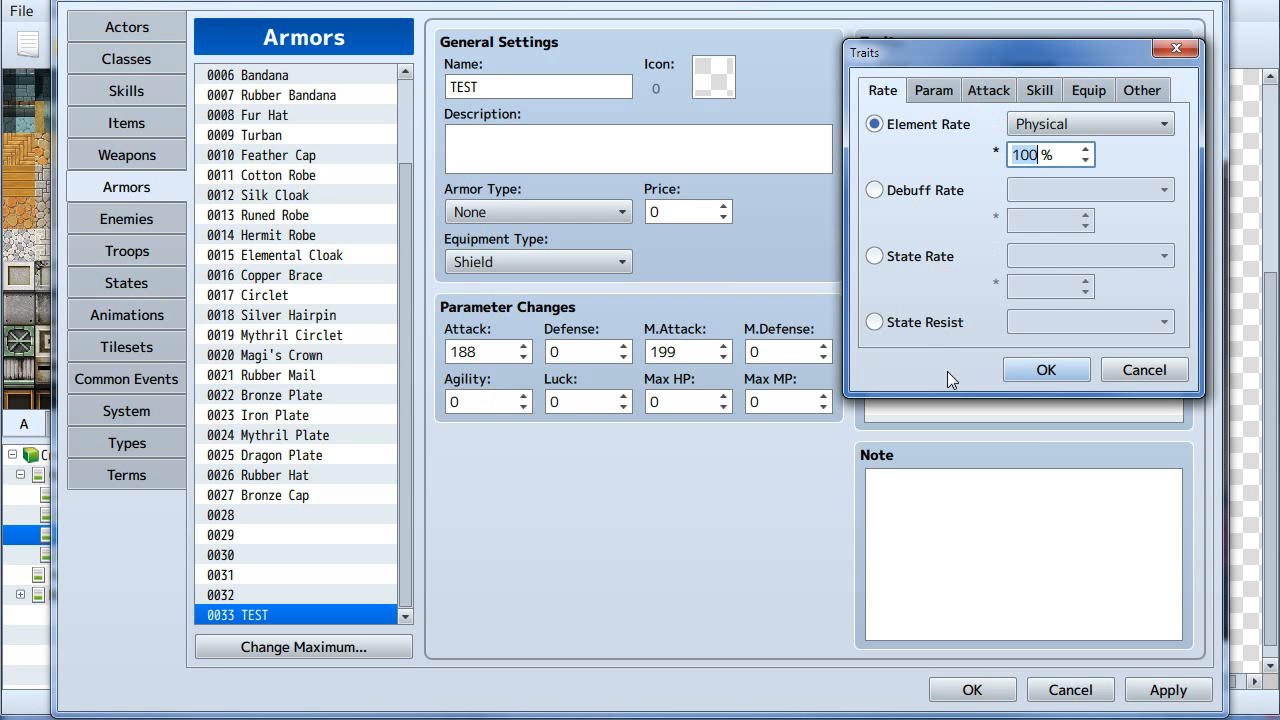
click(933, 90)
click(986, 90)
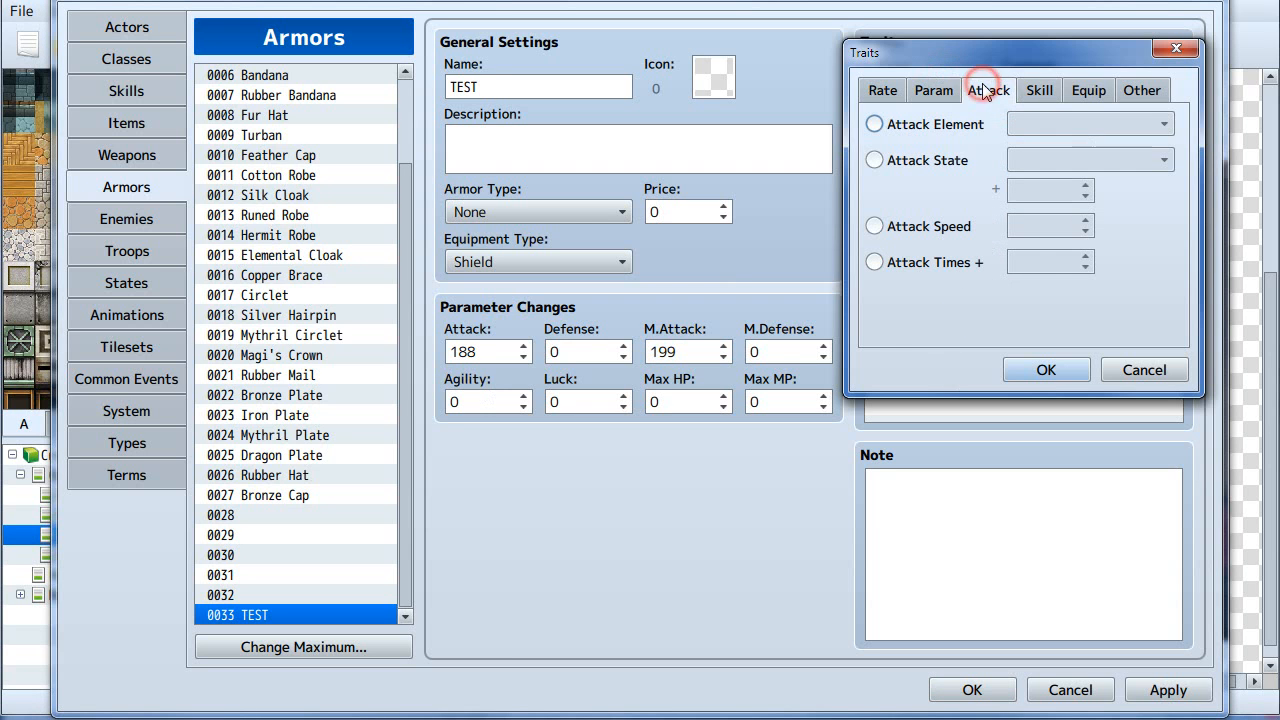
click(943, 162)
click(1080, 156)
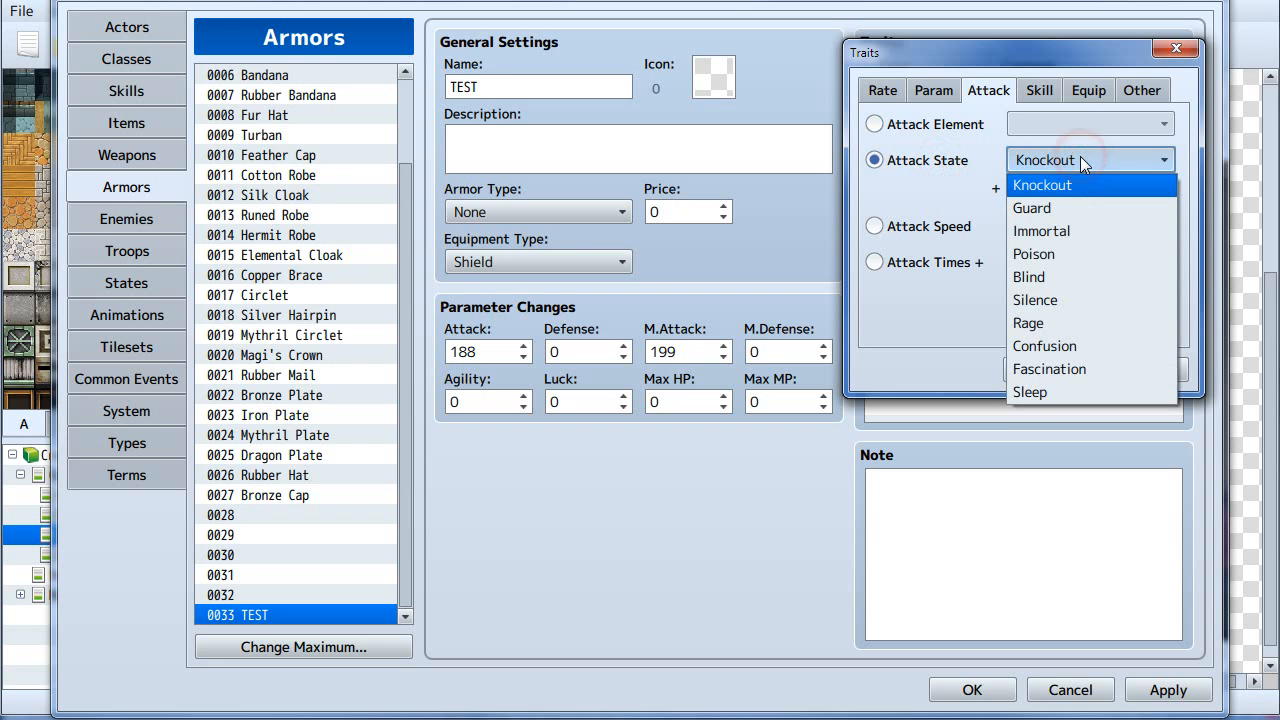
click(1069, 205)
click(1060, 192)
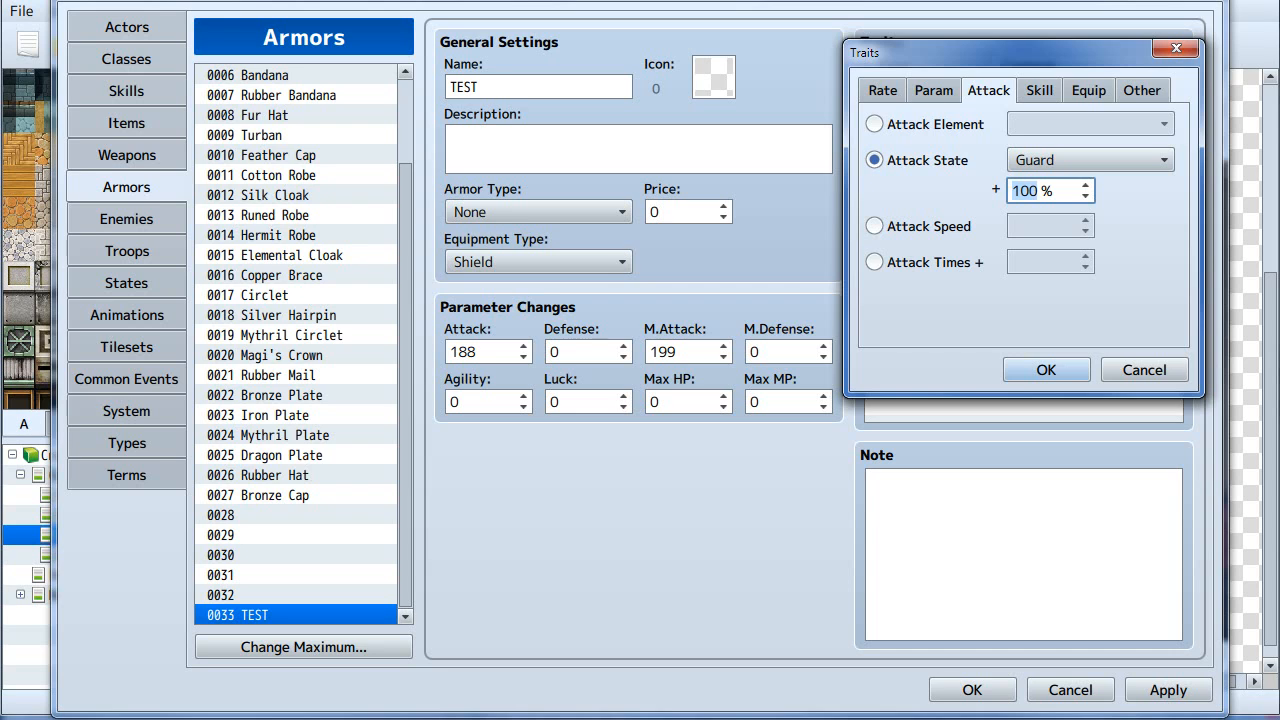
text(44)
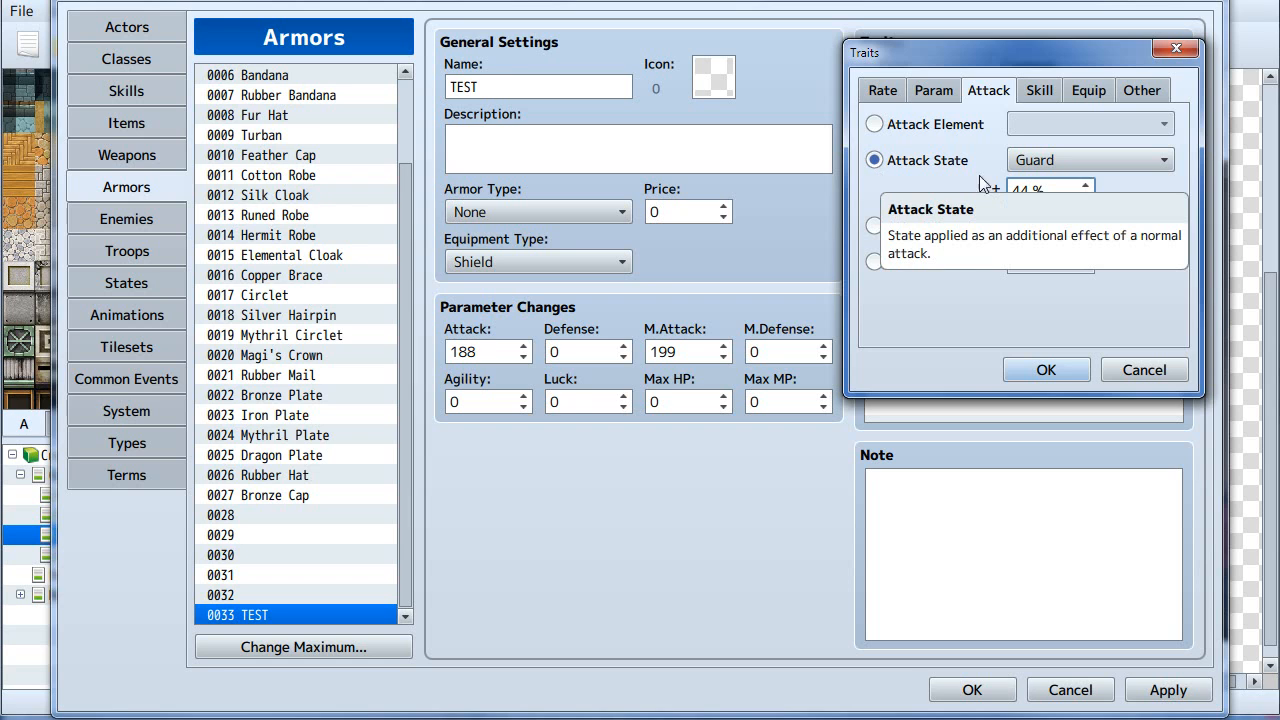
drag(931, 53, 786, 138)
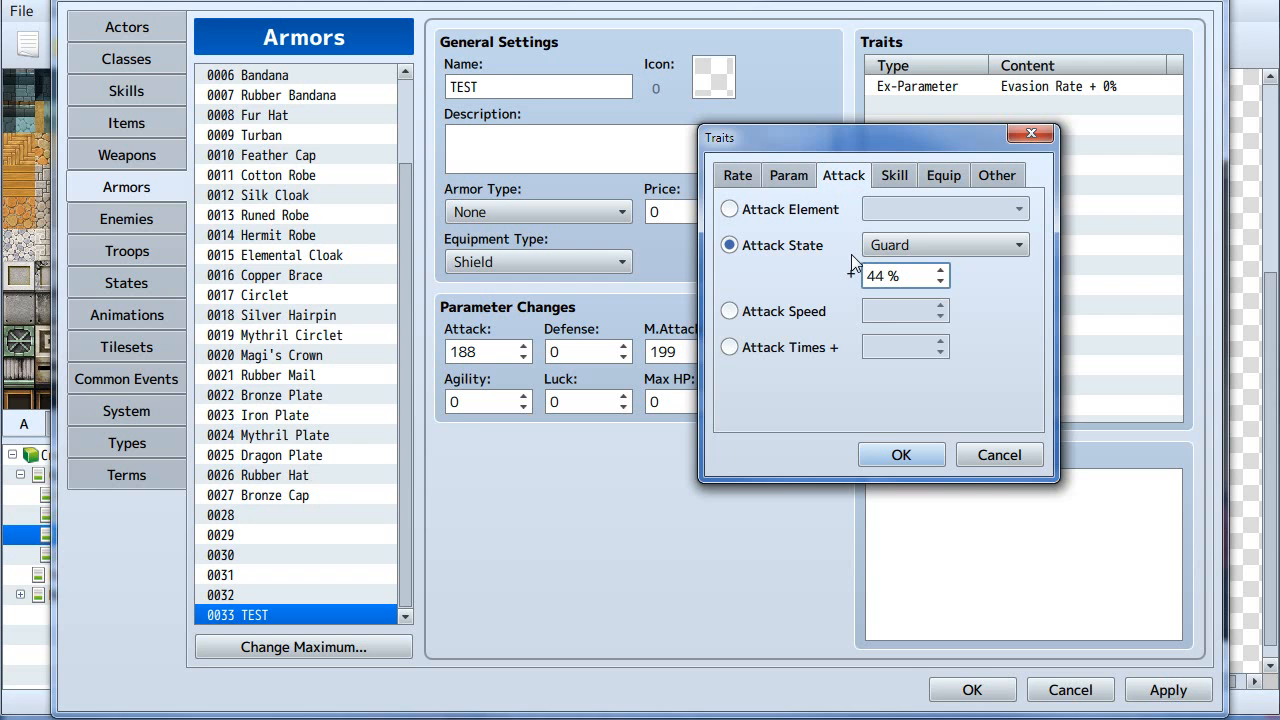
click(887, 455)
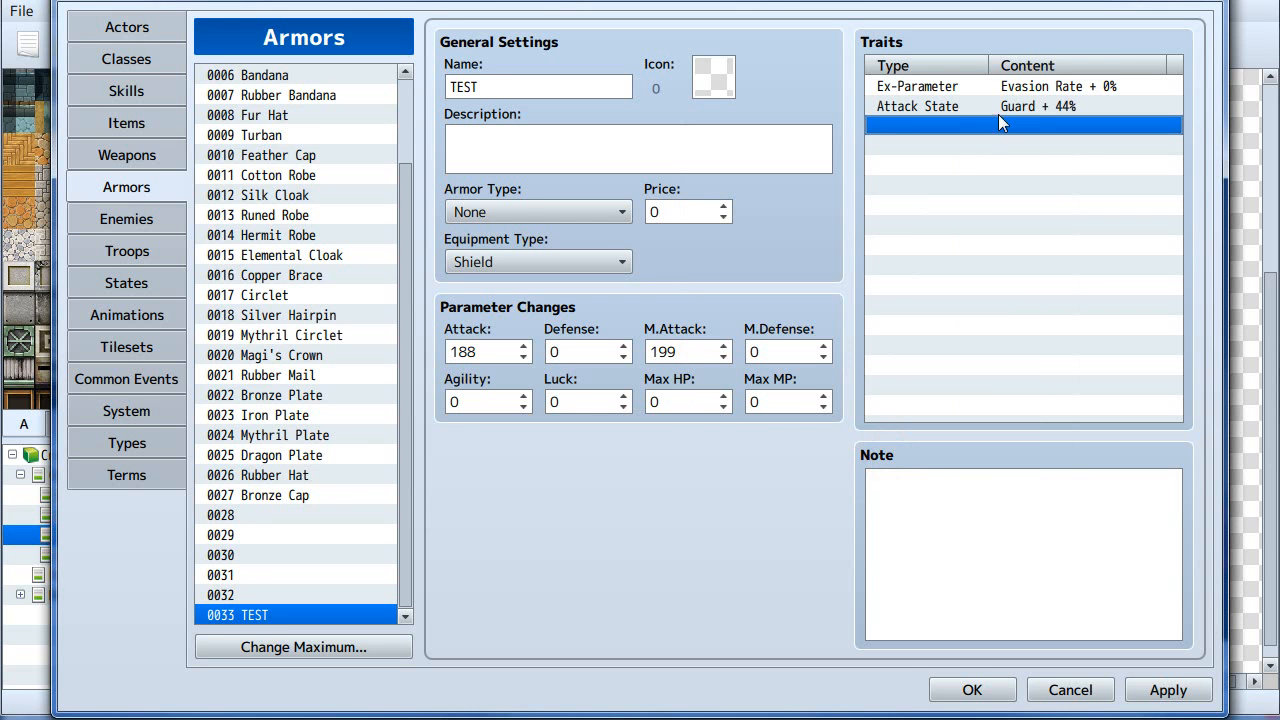
- Browse through several armor entries and return to the TEST entry
click(310, 335)
click(329, 233)
click(322, 132)
click(300, 195)
click(305, 235)
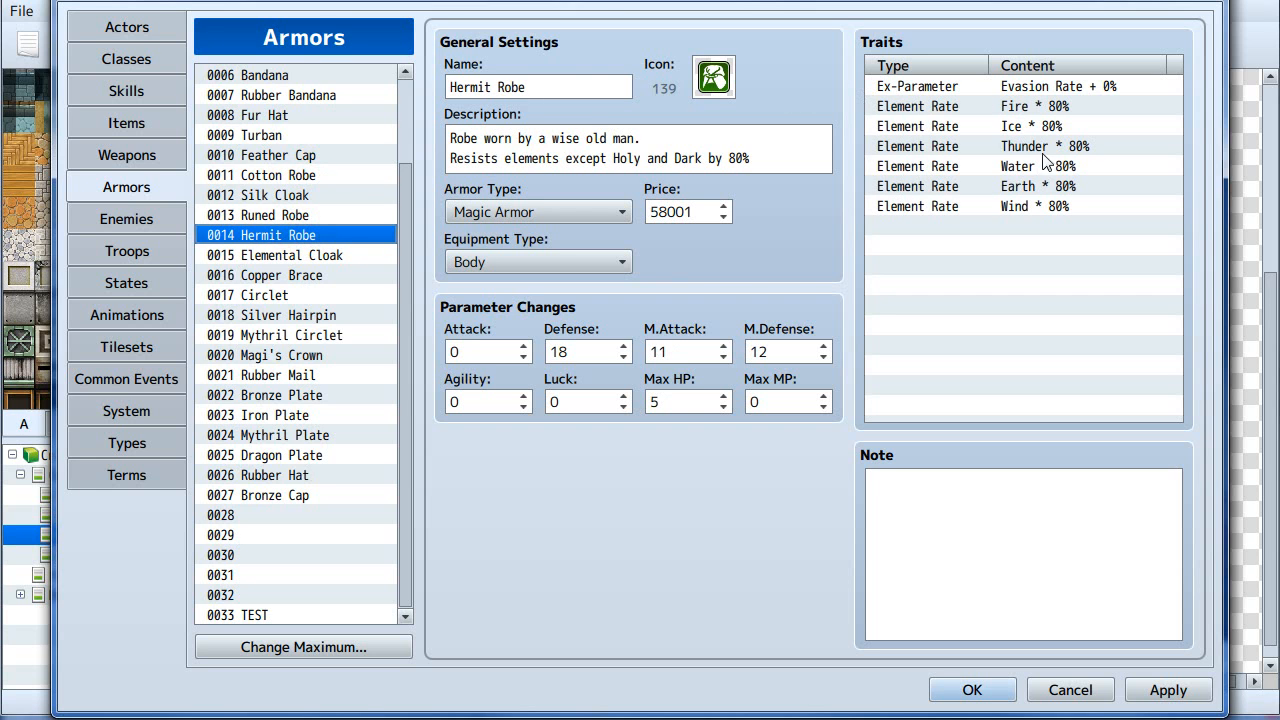
click(281, 117)
click(288, 76)
click(293, 157)
click(289, 216)
click(279, 297)
click(288, 316)
click(292, 377)
click(295, 434)
click(300, 337)
click(314, 214)
click(318, 134)
click(315, 95)
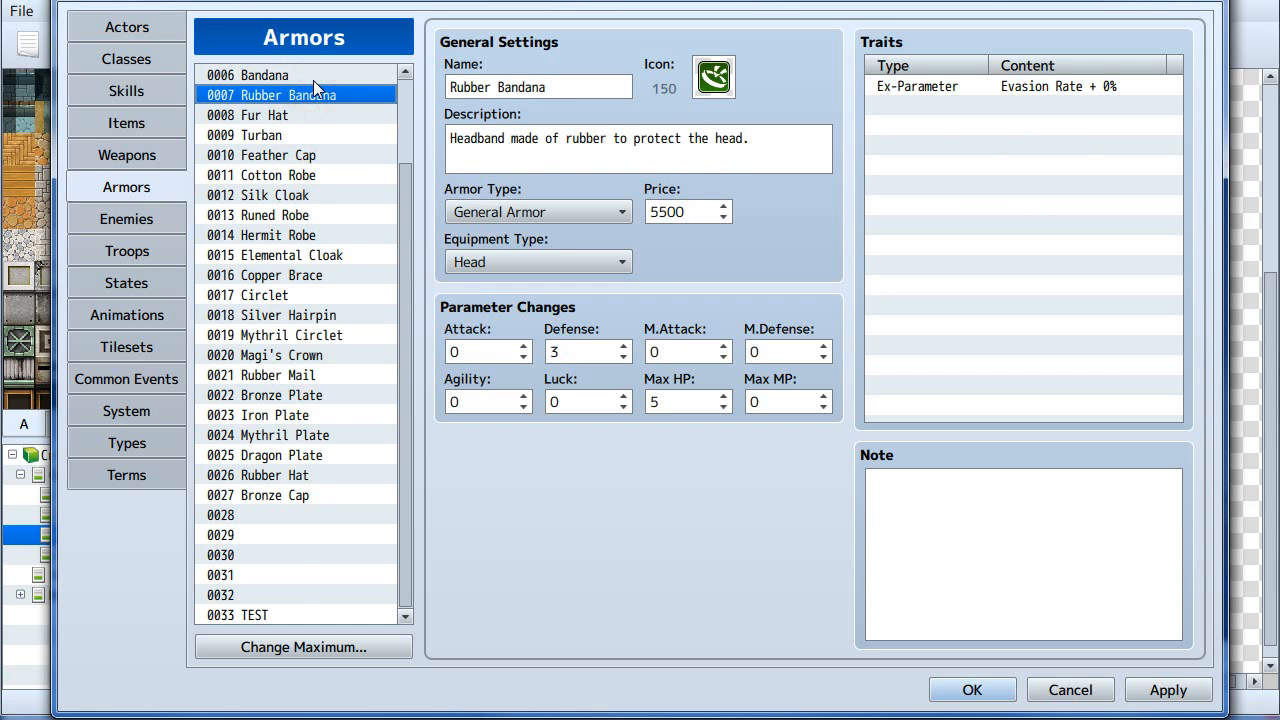
click(314, 78)
click(290, 613)
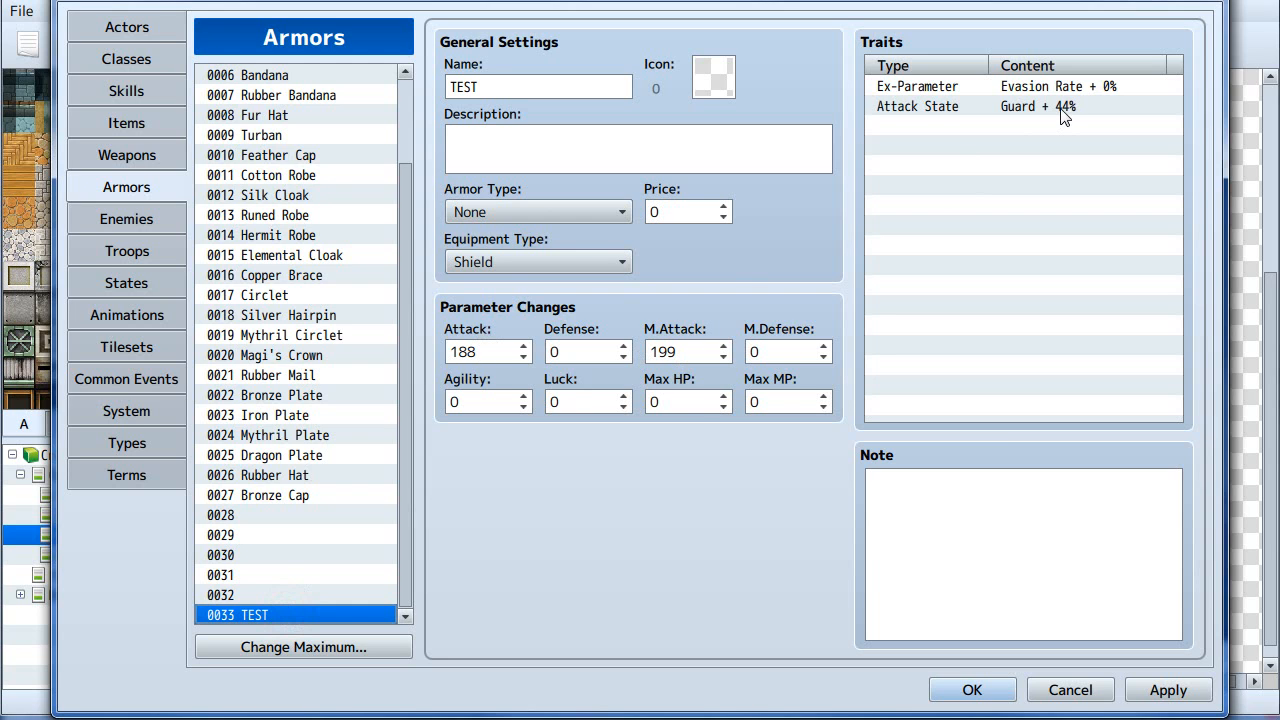
- Confirm the database changes and close the project
click(910, 107)
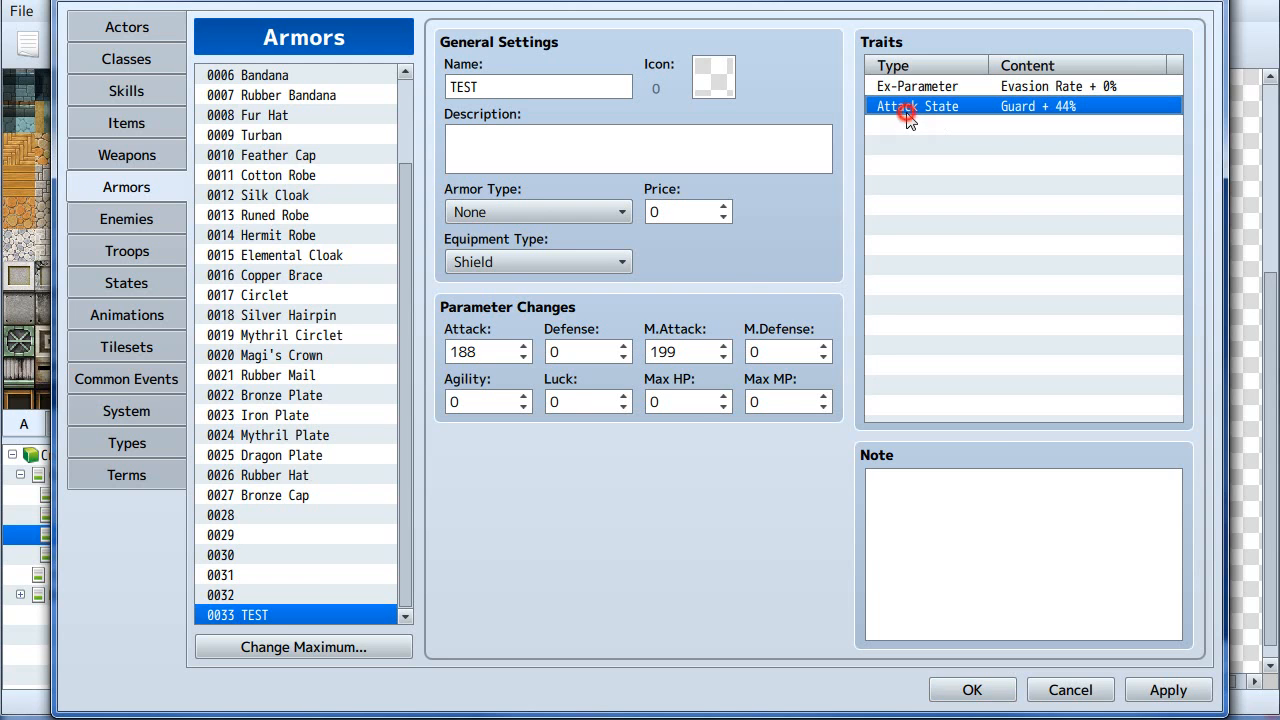
click(971, 689)
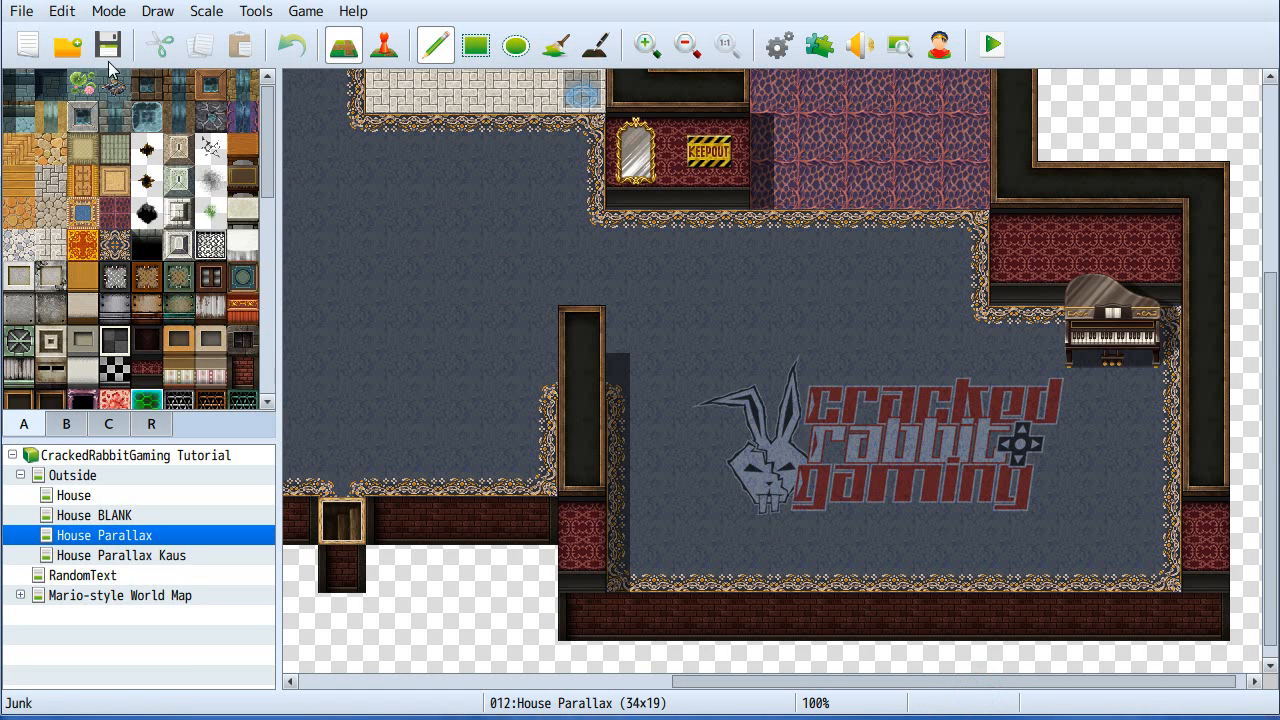
click(30, 11)
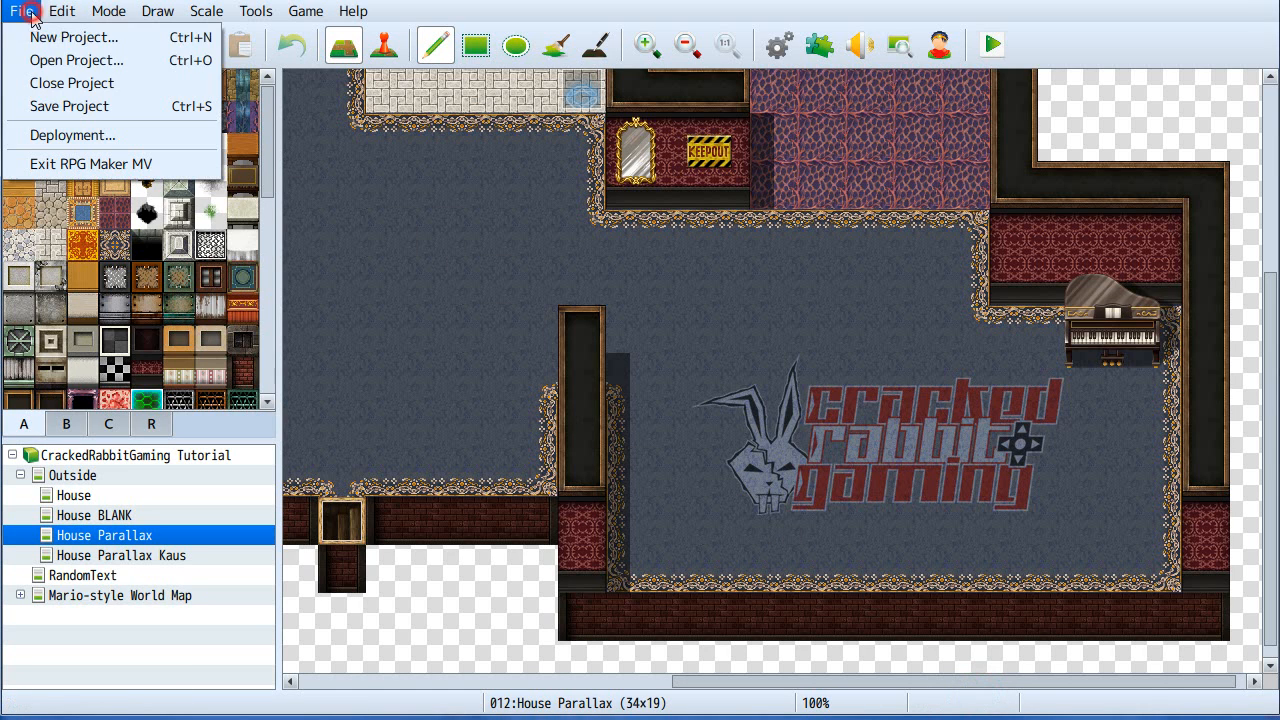
click(95, 82)
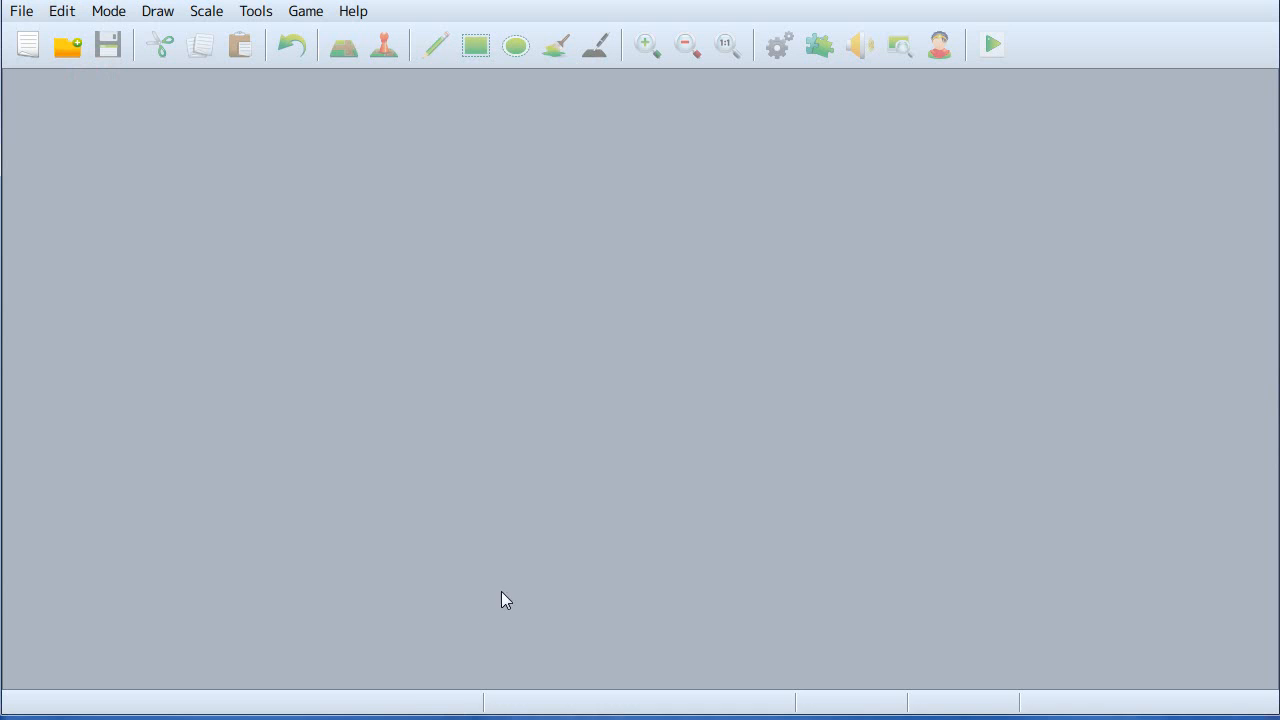
- Switch to TextPad and reload the externally updated Armors.json file
key(alt+Tab)
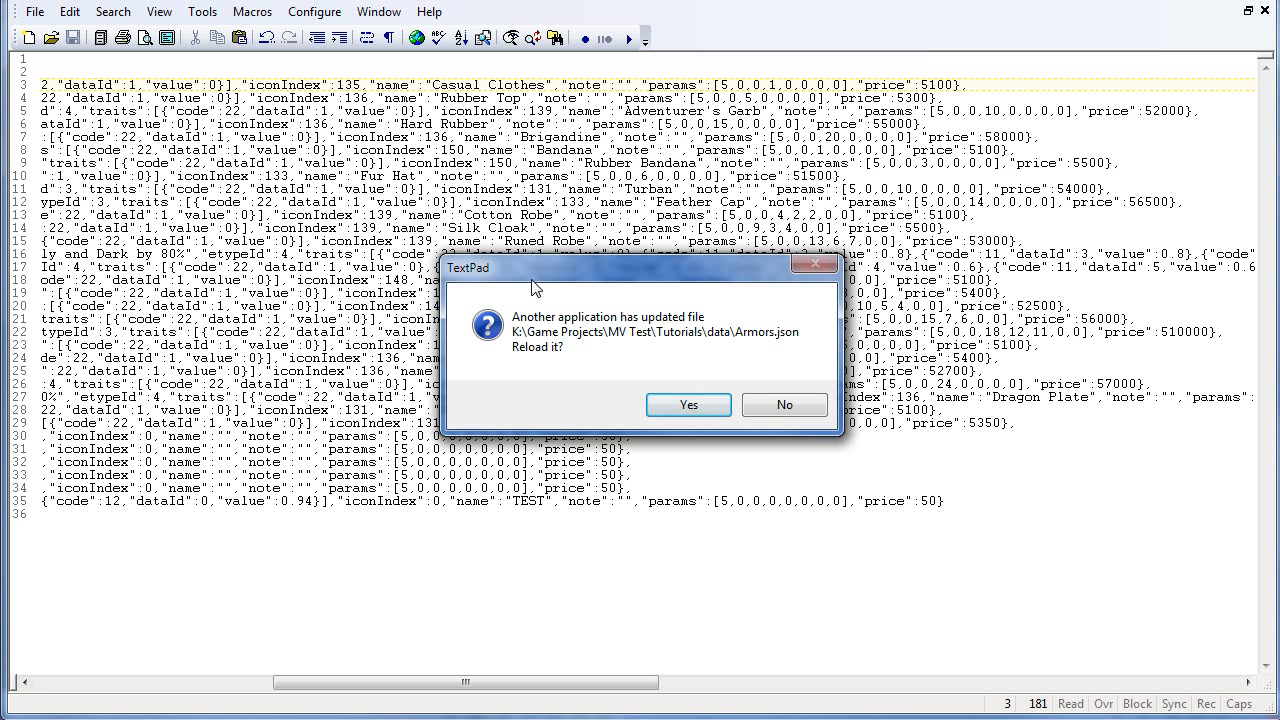
click(689, 405)
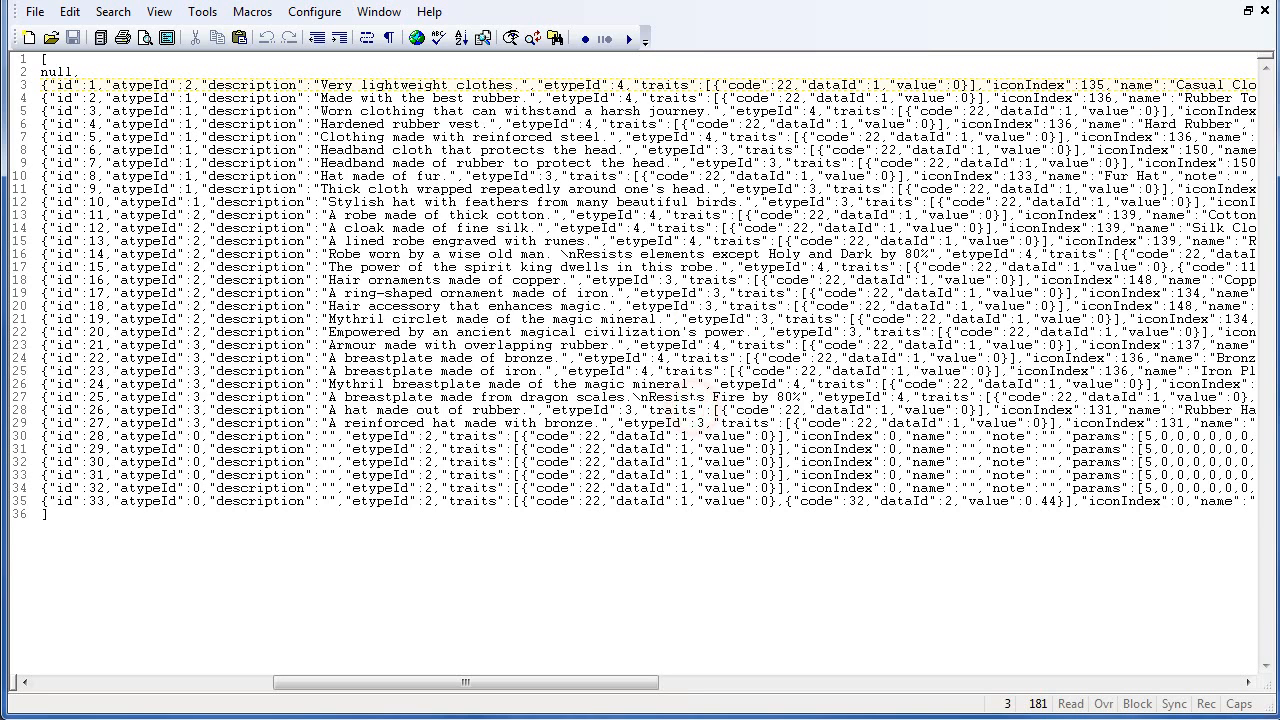
drag(494, 683, 256, 683)
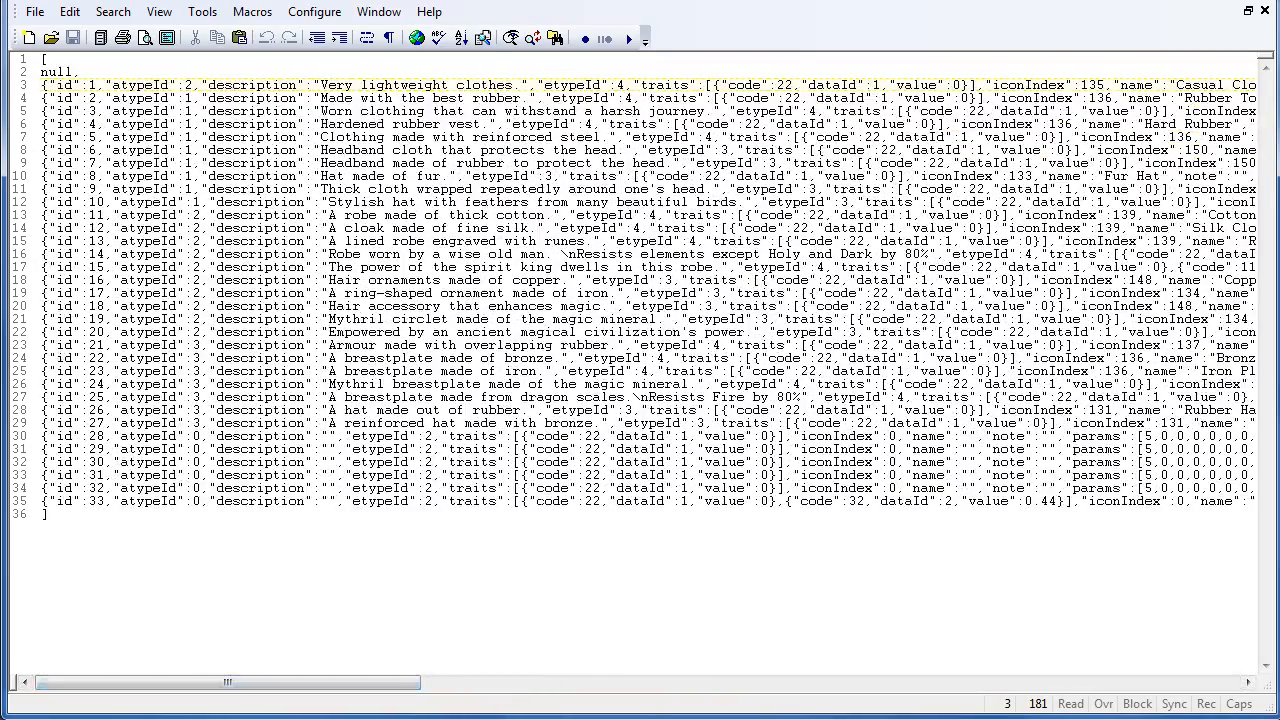
drag(240, 683, 410, 683)
- Examine the TEST entry's line in Armors.json, focusing on its name and params values
double_click(695, 500)
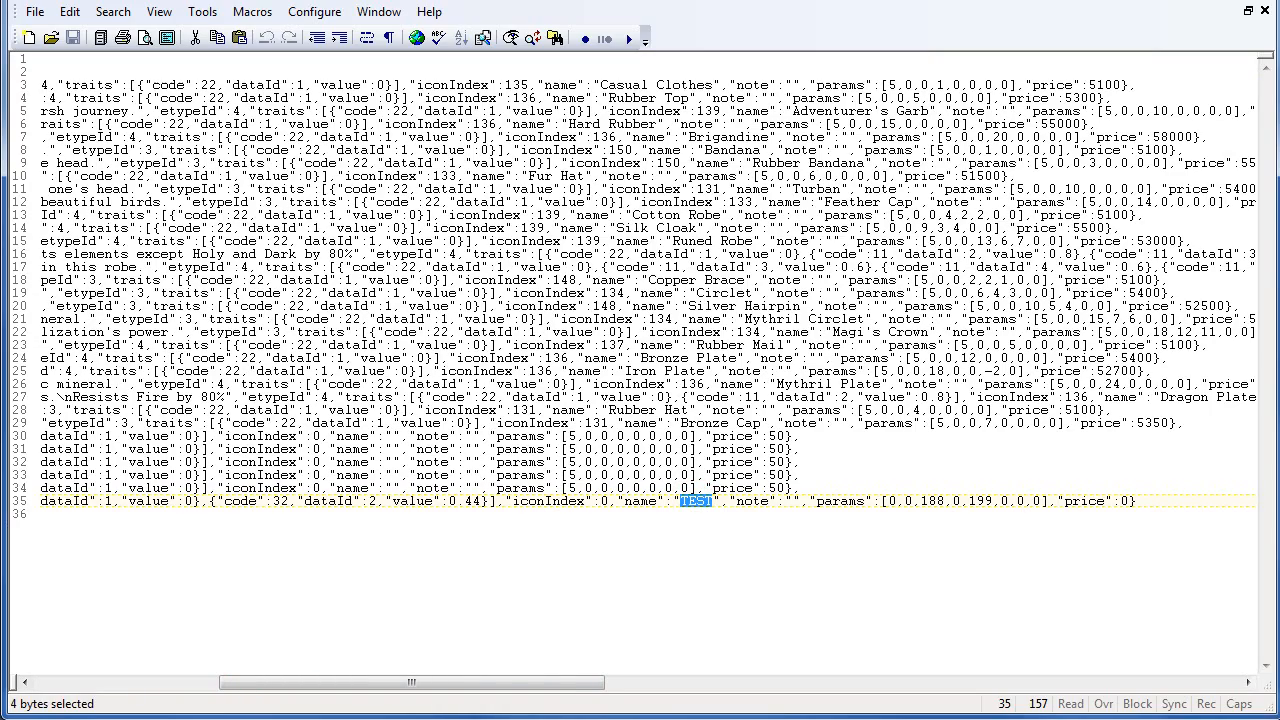
drag(395, 686, 180, 684)
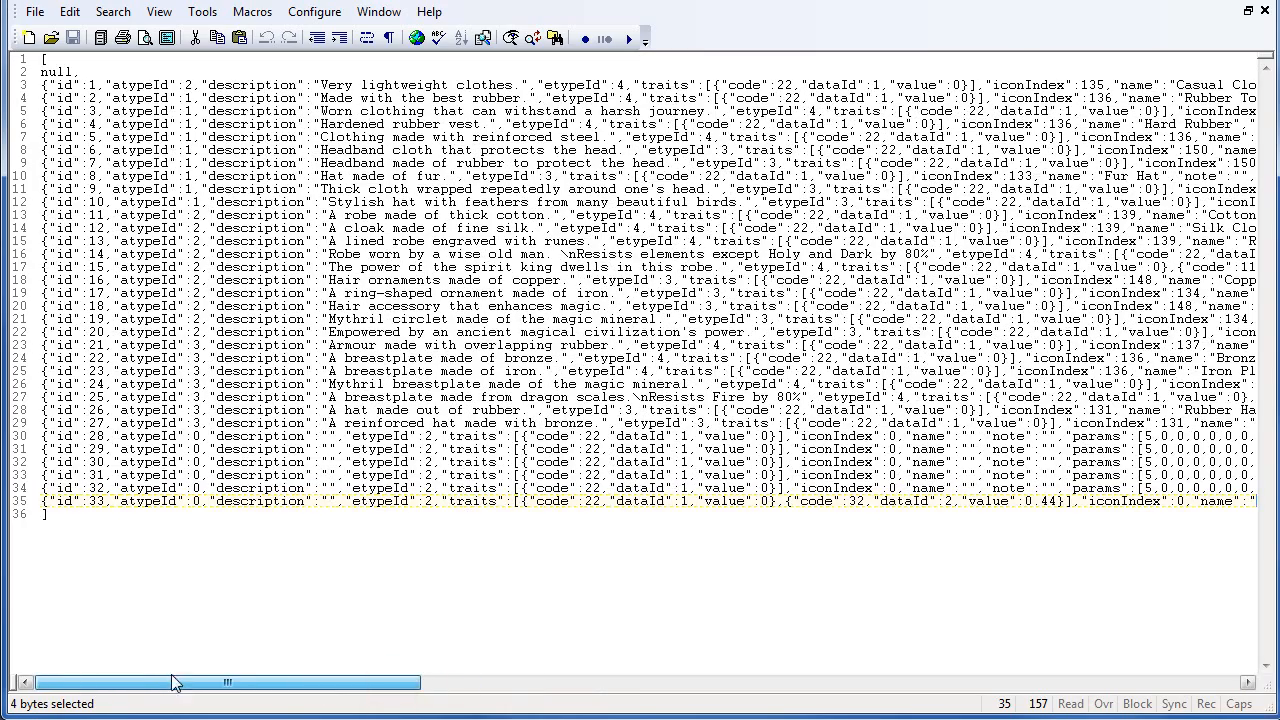
click(391, 487)
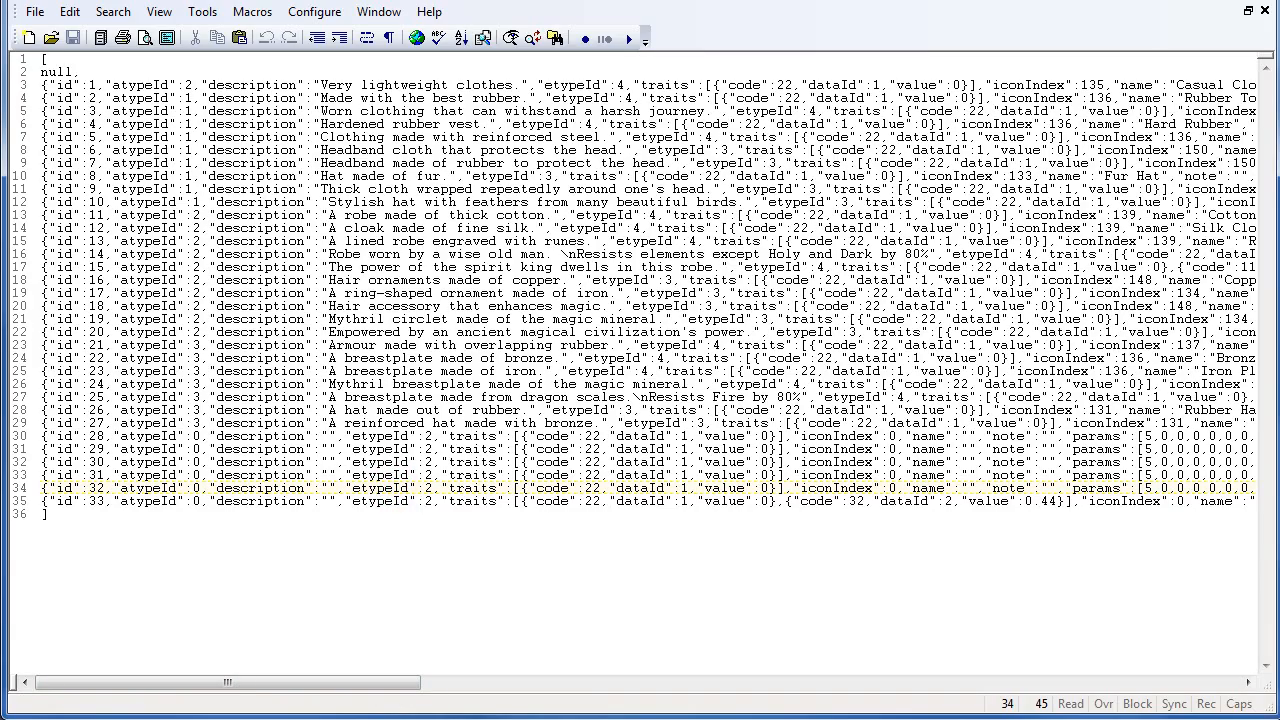
drag(236, 684, 509, 700)
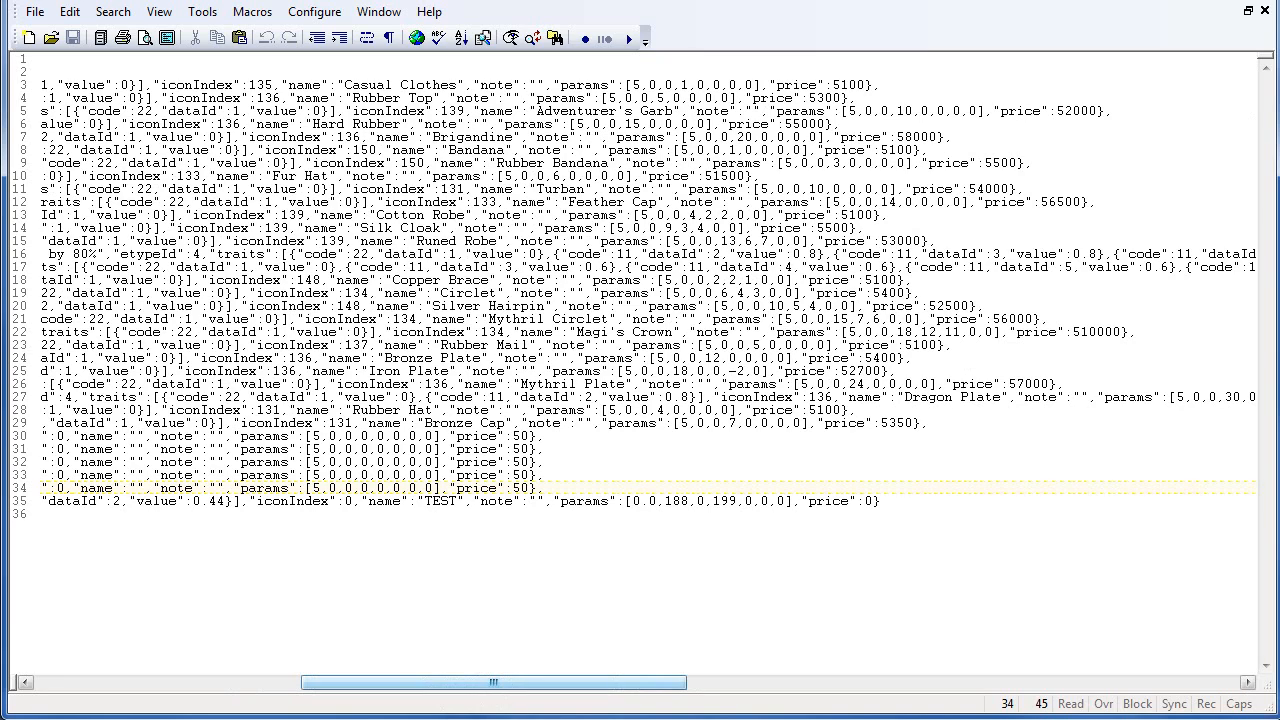
click(643, 499)
click(663, 501)
click(689, 500)
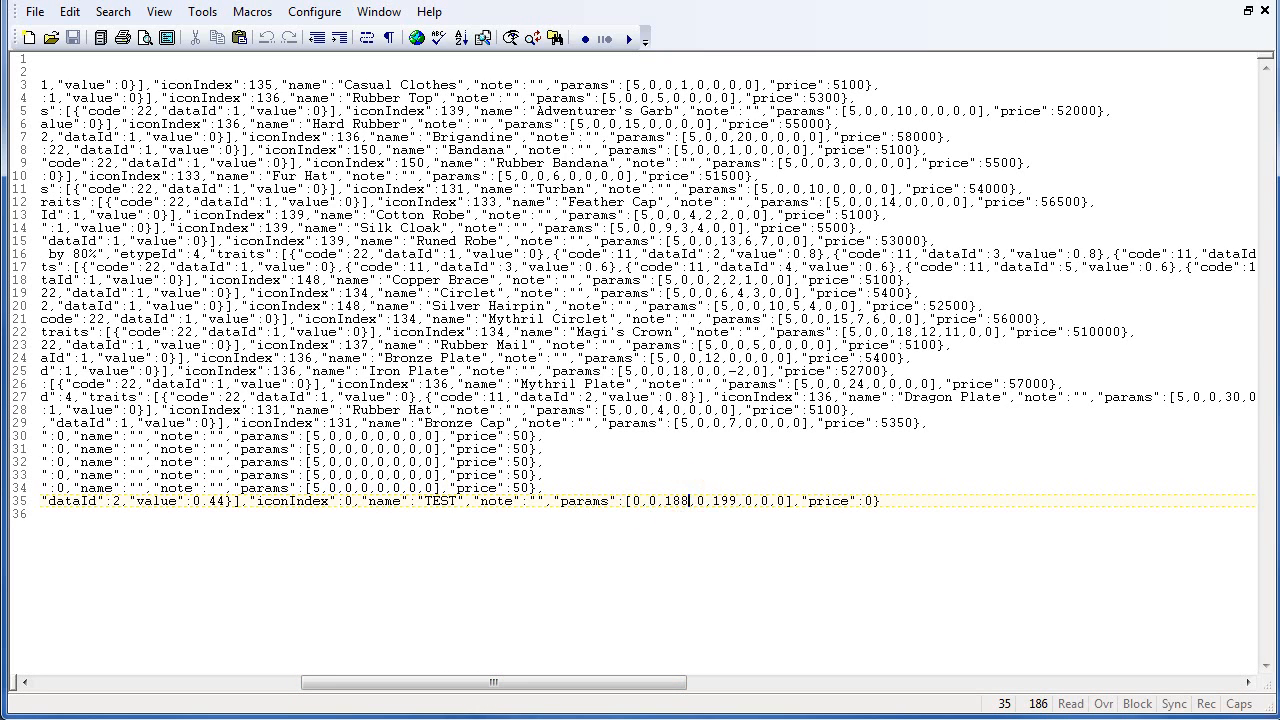
click(681, 500)
double_click(677, 500)
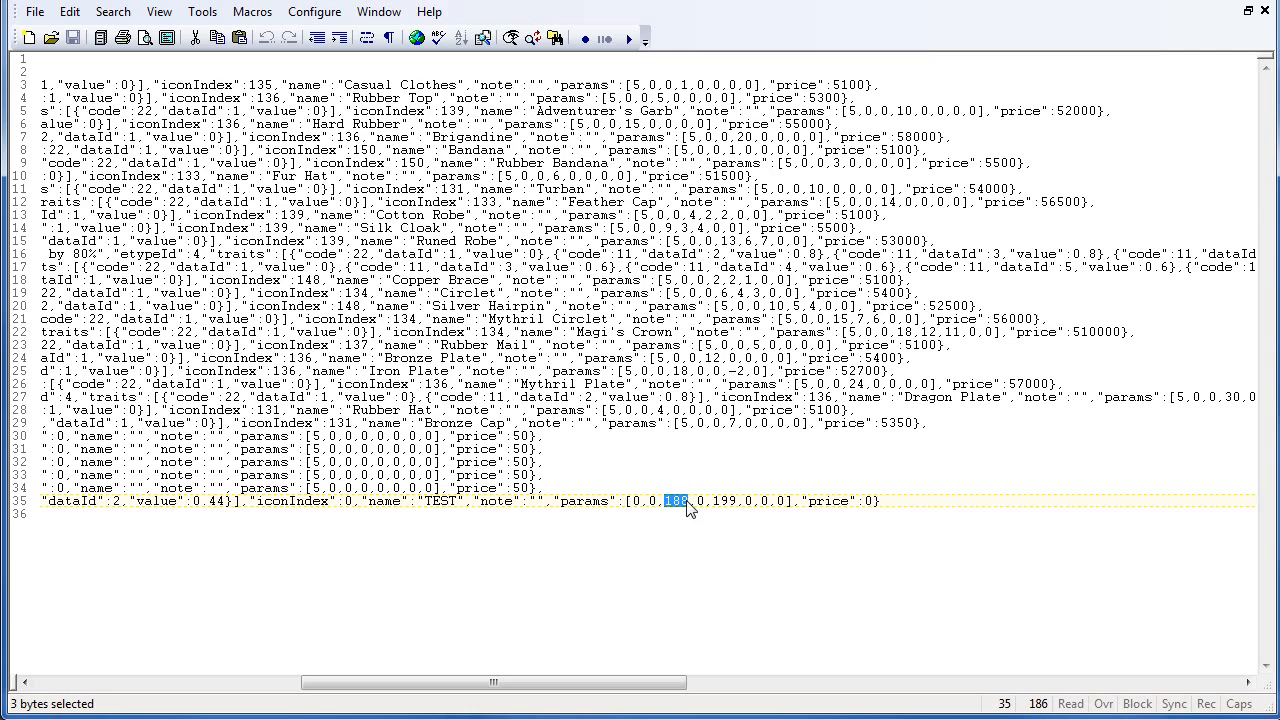
click(732, 501)
double_click(677, 501)
click(727, 501)
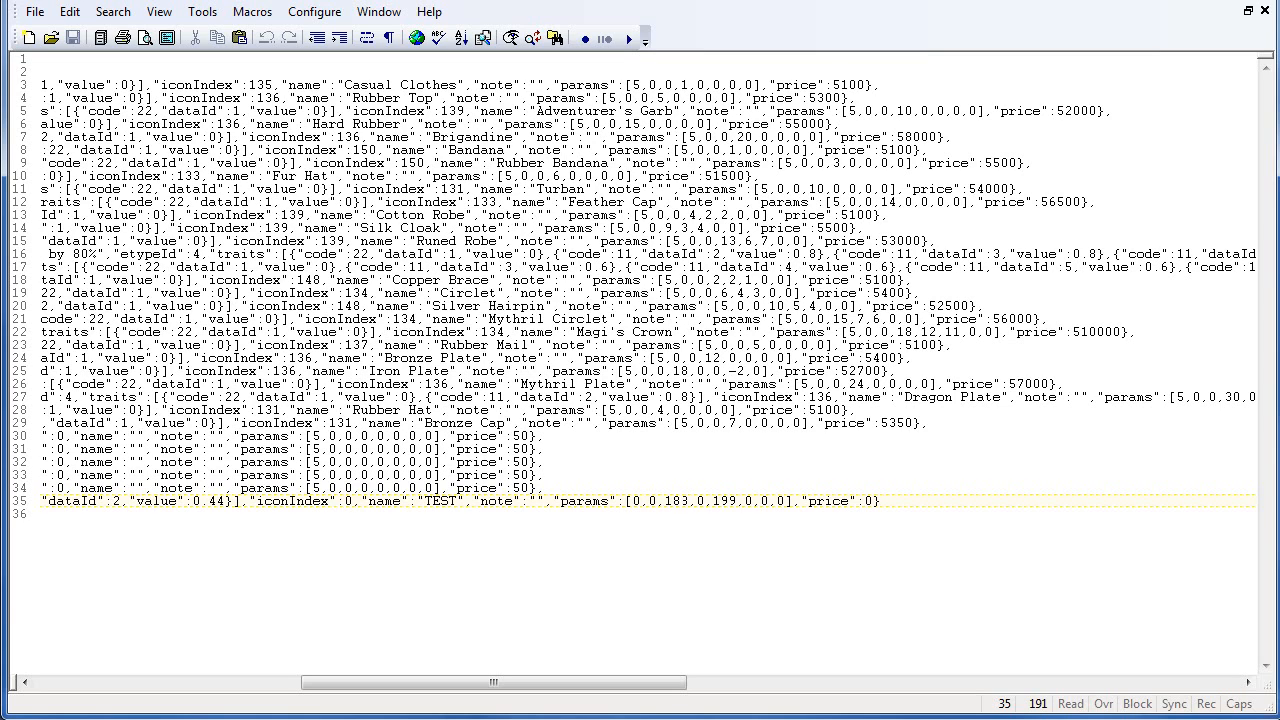
double_click(676, 500)
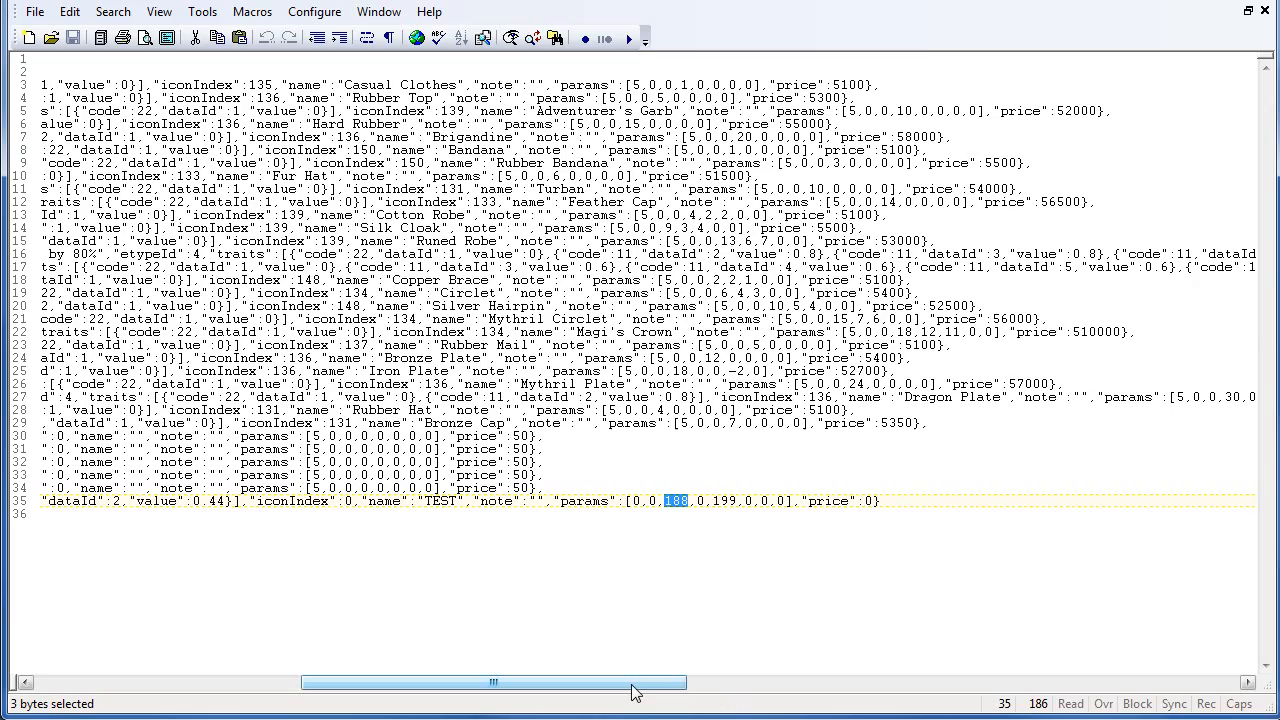
drag(633, 692, 495, 690)
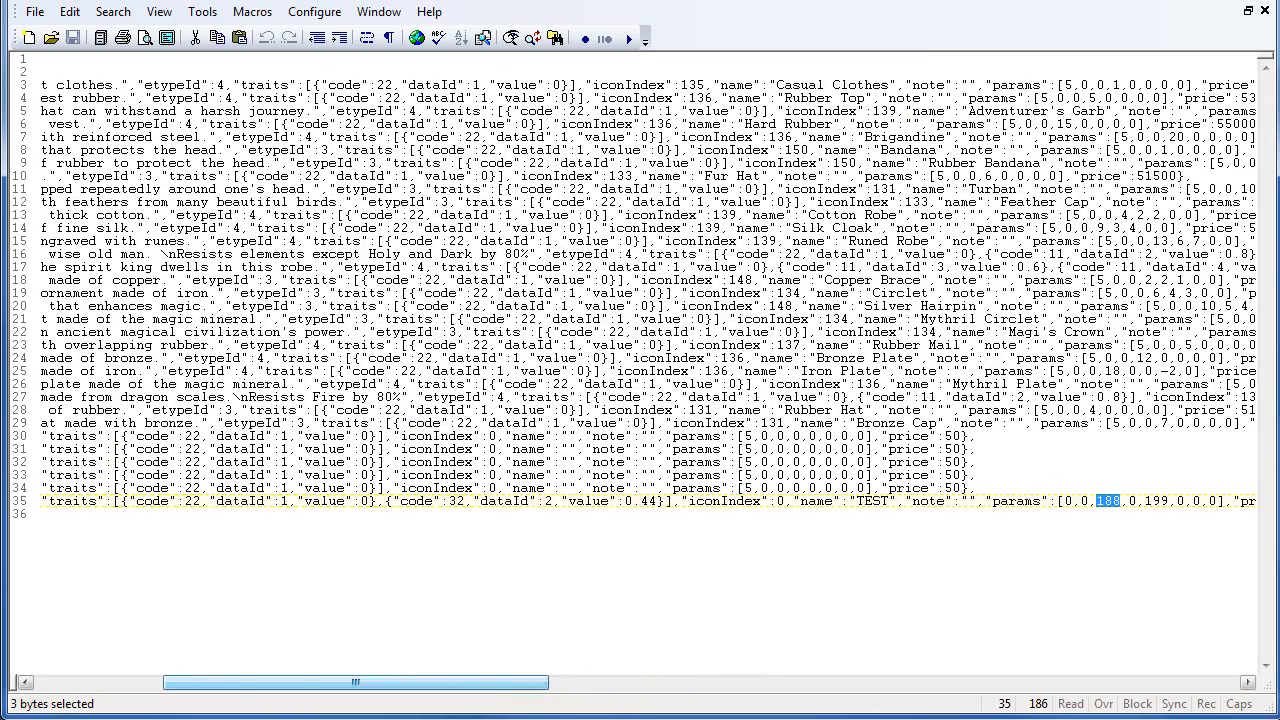
drag(443, 689, 266, 693)
- Compare the traits array of the TEST entry with the empty entry above it
double_click(468, 501)
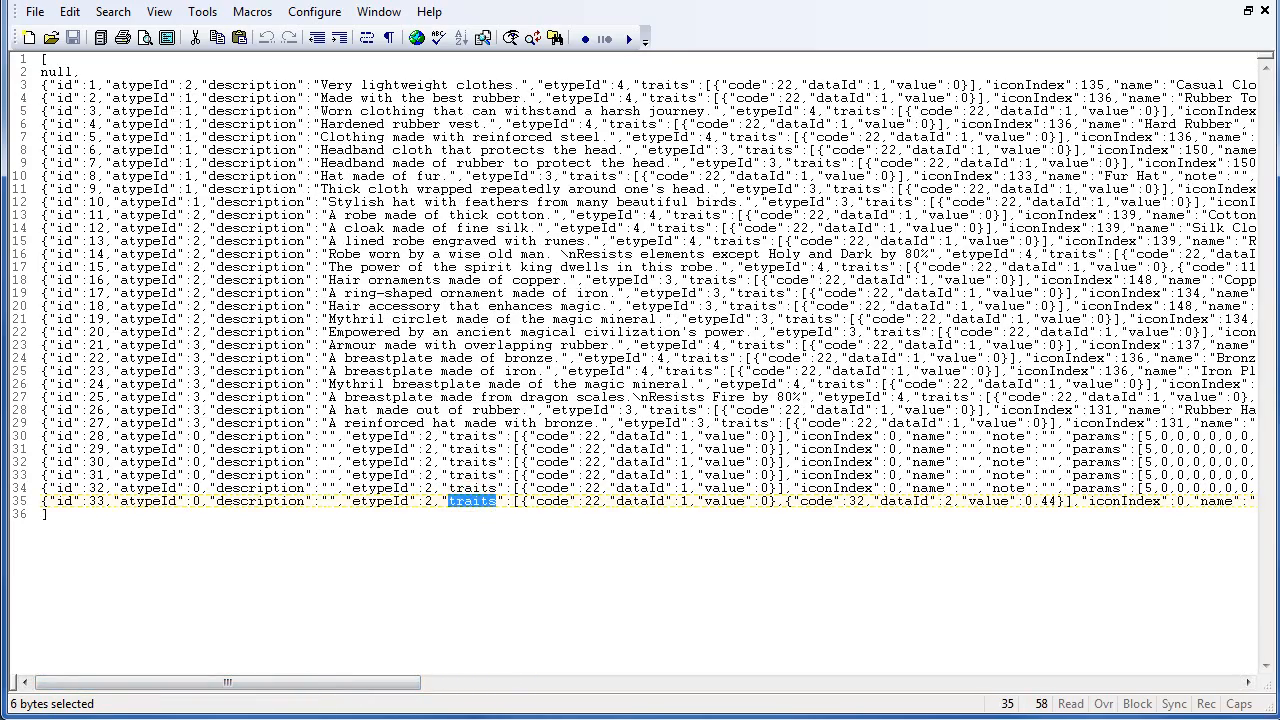
click(486, 488)
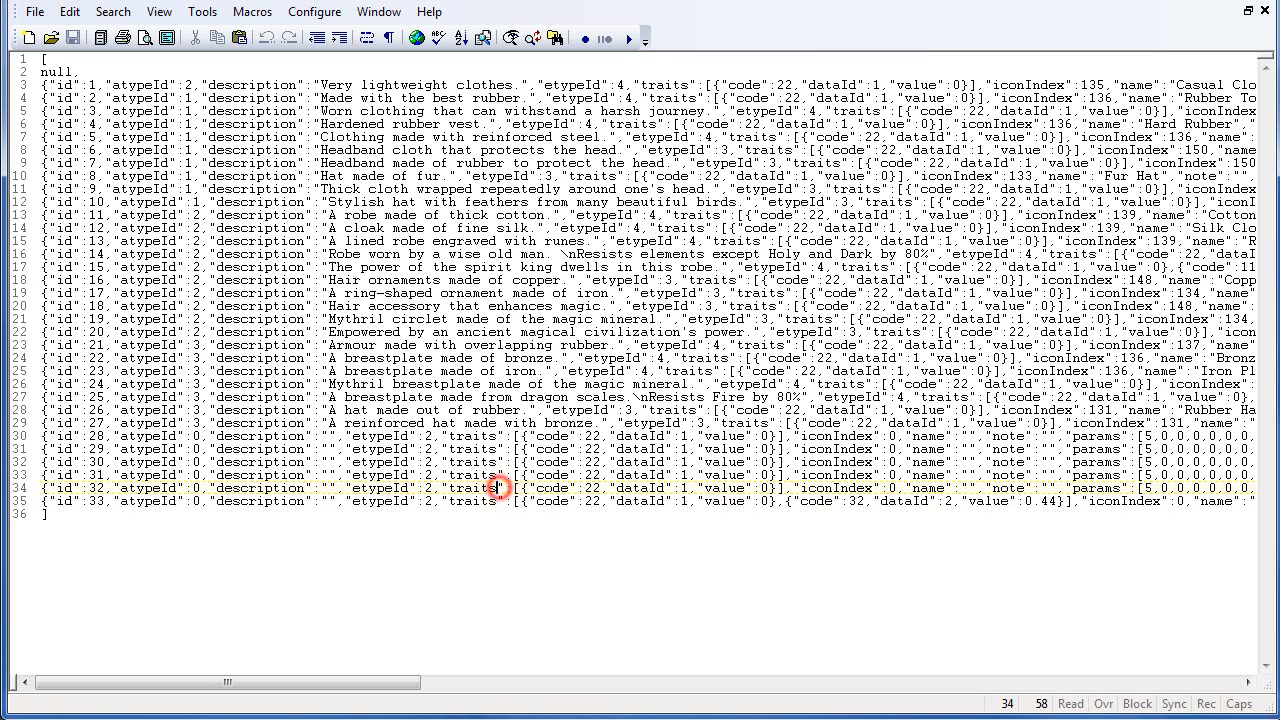
drag(512, 488, 786, 488)
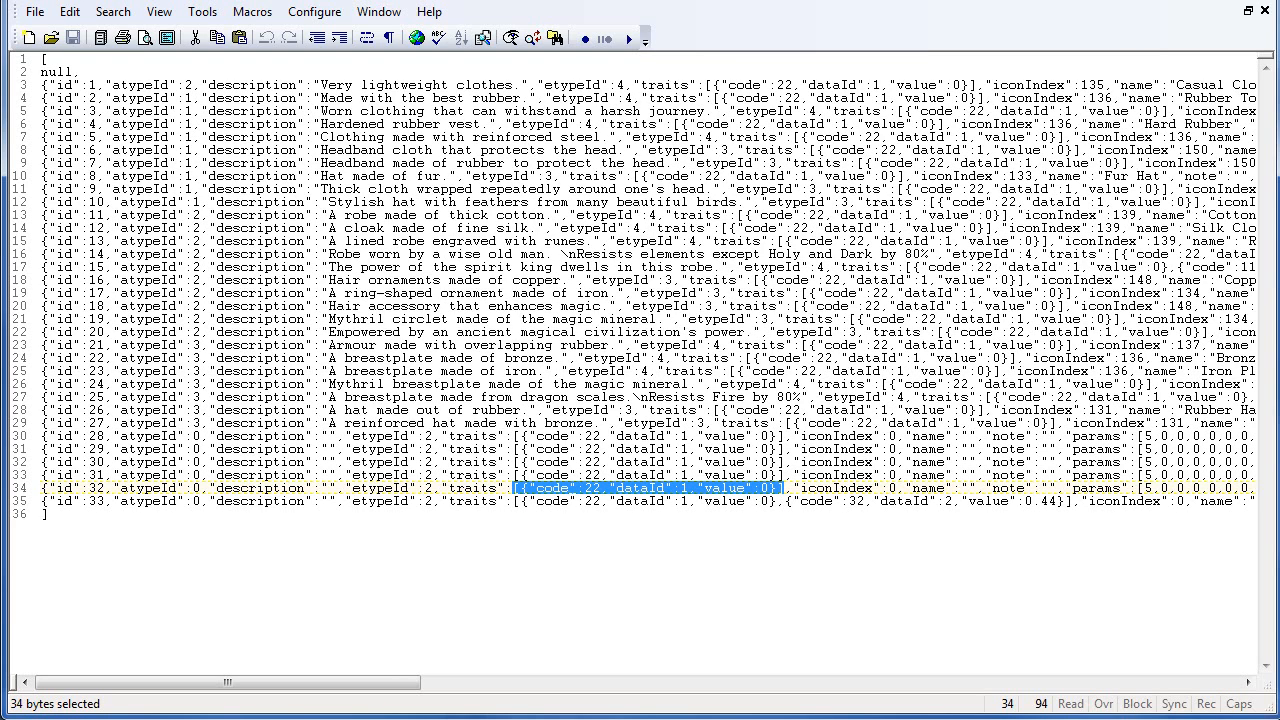
click(520, 489)
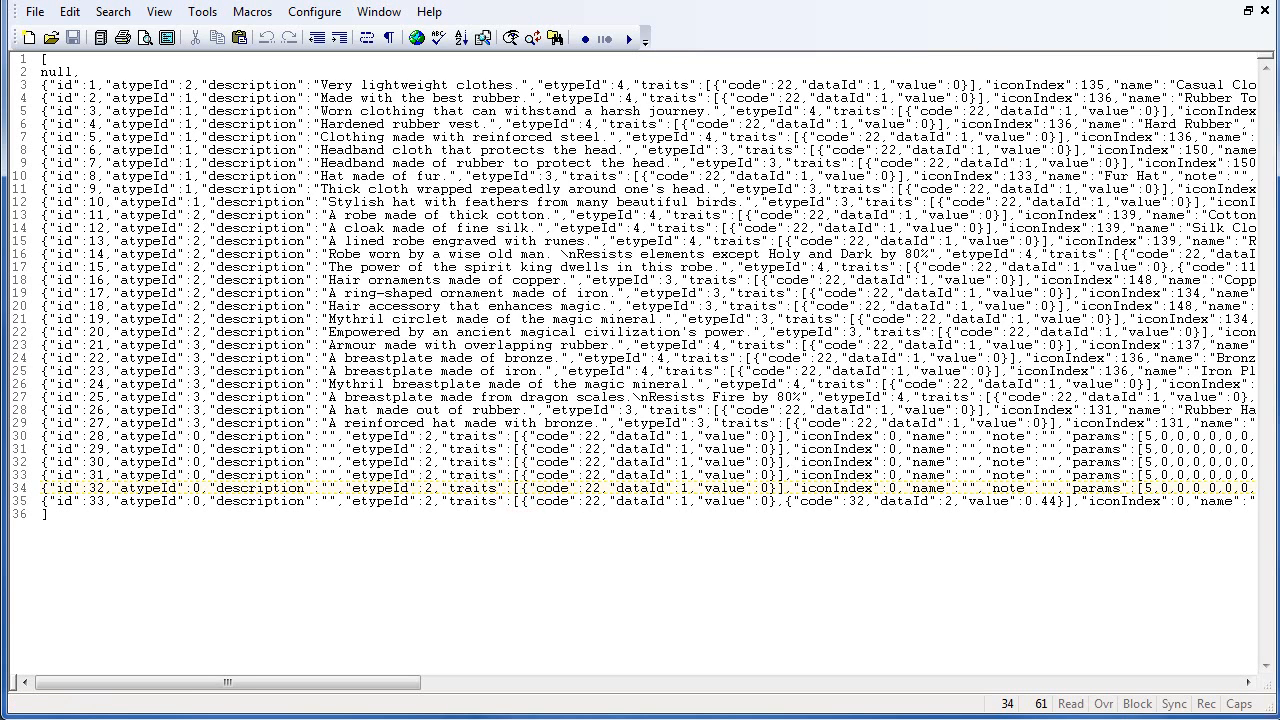
- Select and copy the code 32 trait object from the TEST entry's traits array in Armors.json
click(521, 501)
shift+click(1066, 501)
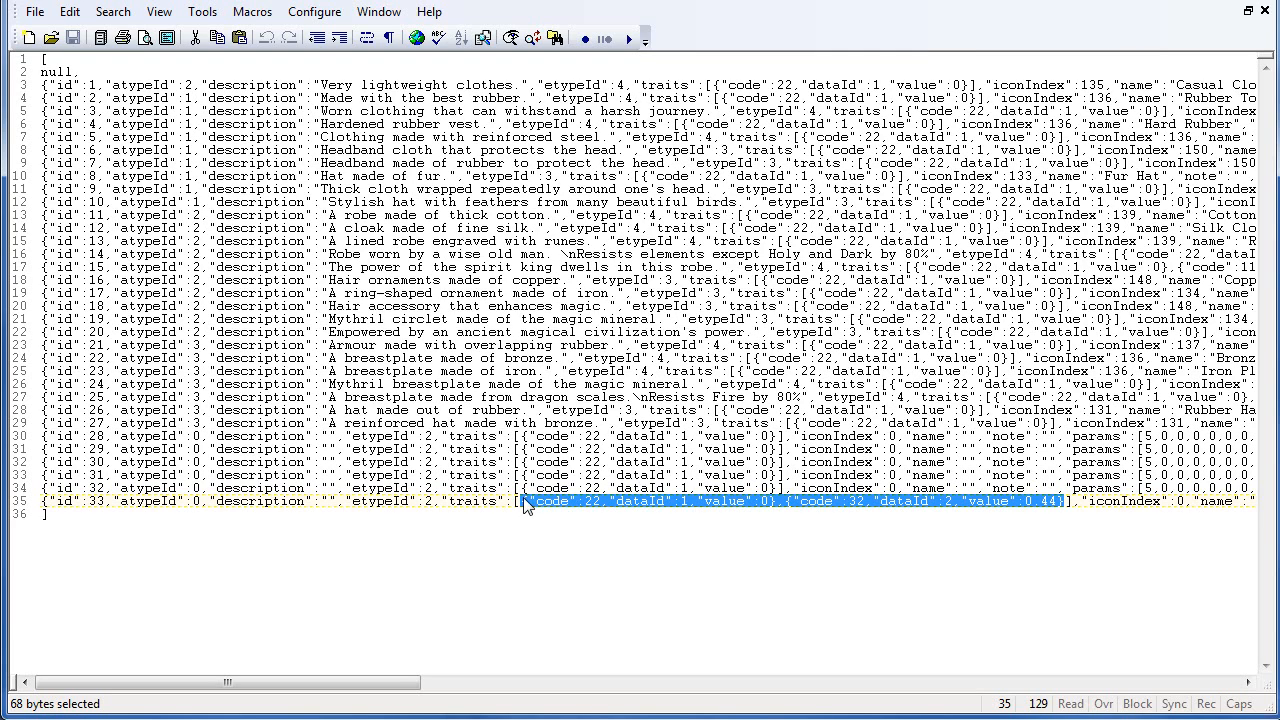
click(775, 501)
click(785, 500)
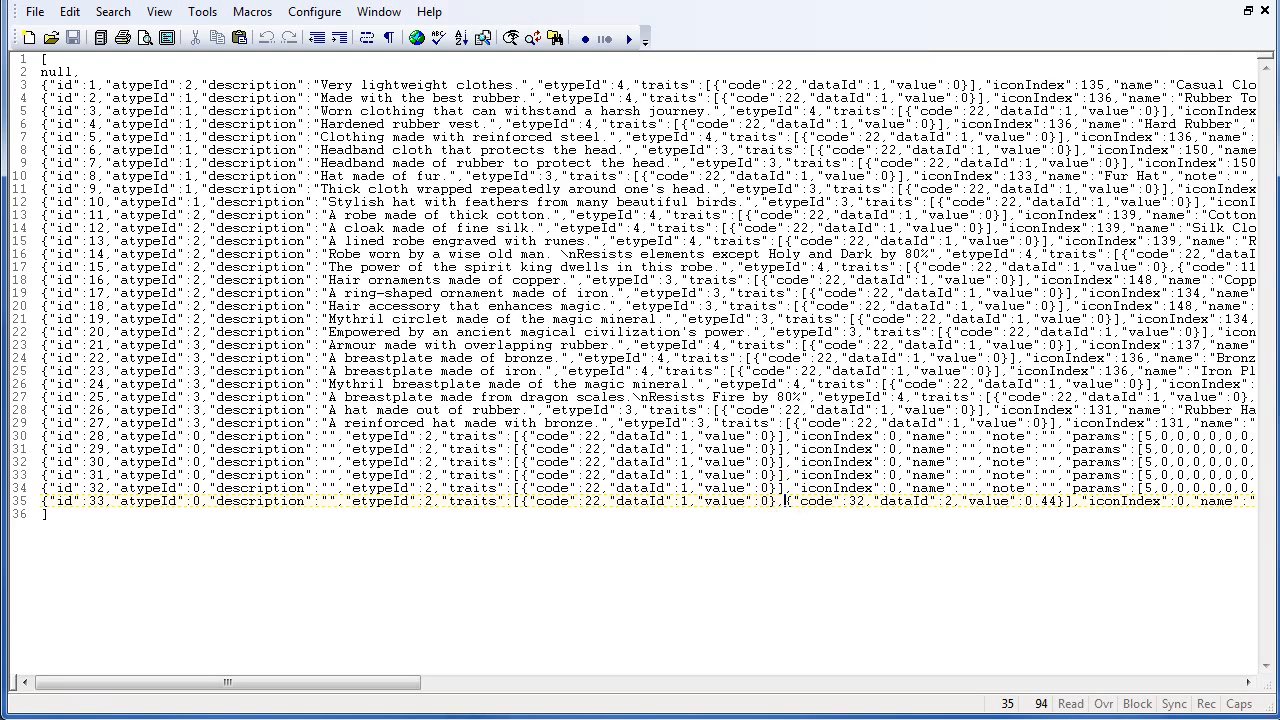
shift+click(1060, 500)
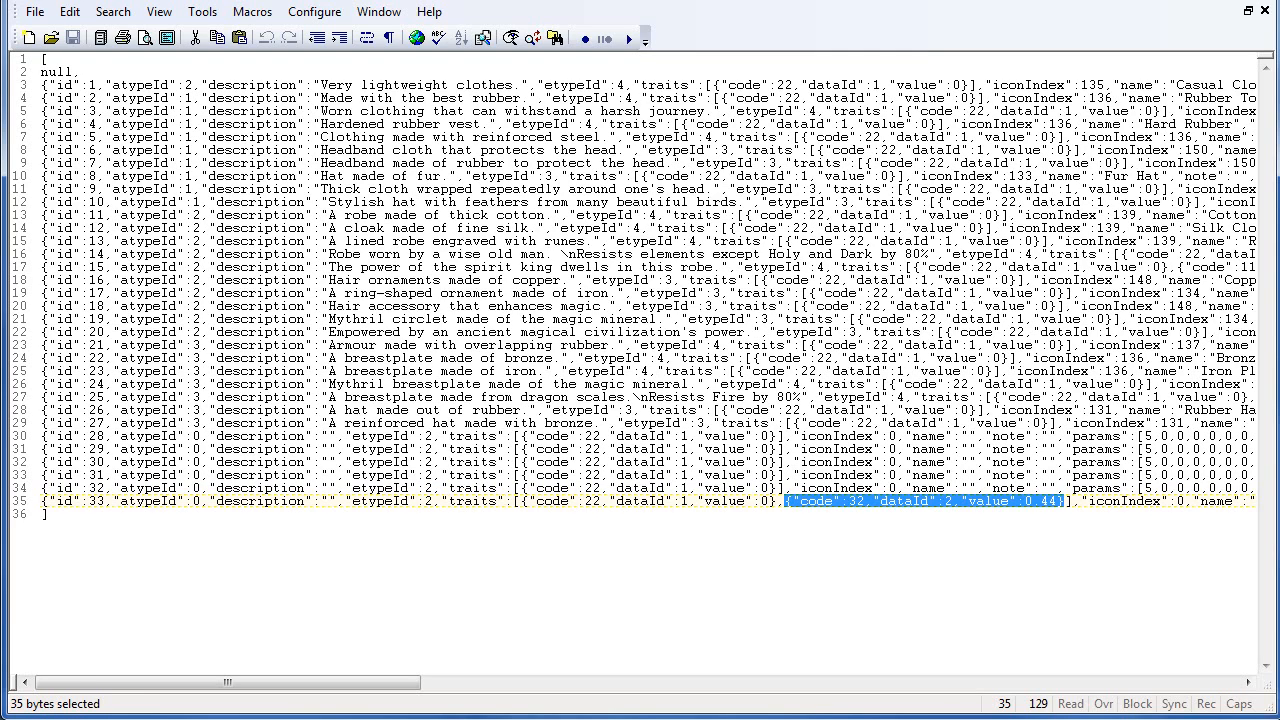
- Open Replace to find "traits":[ and replace it with "traits":[ followed by the copied trait object
click(441, 488)
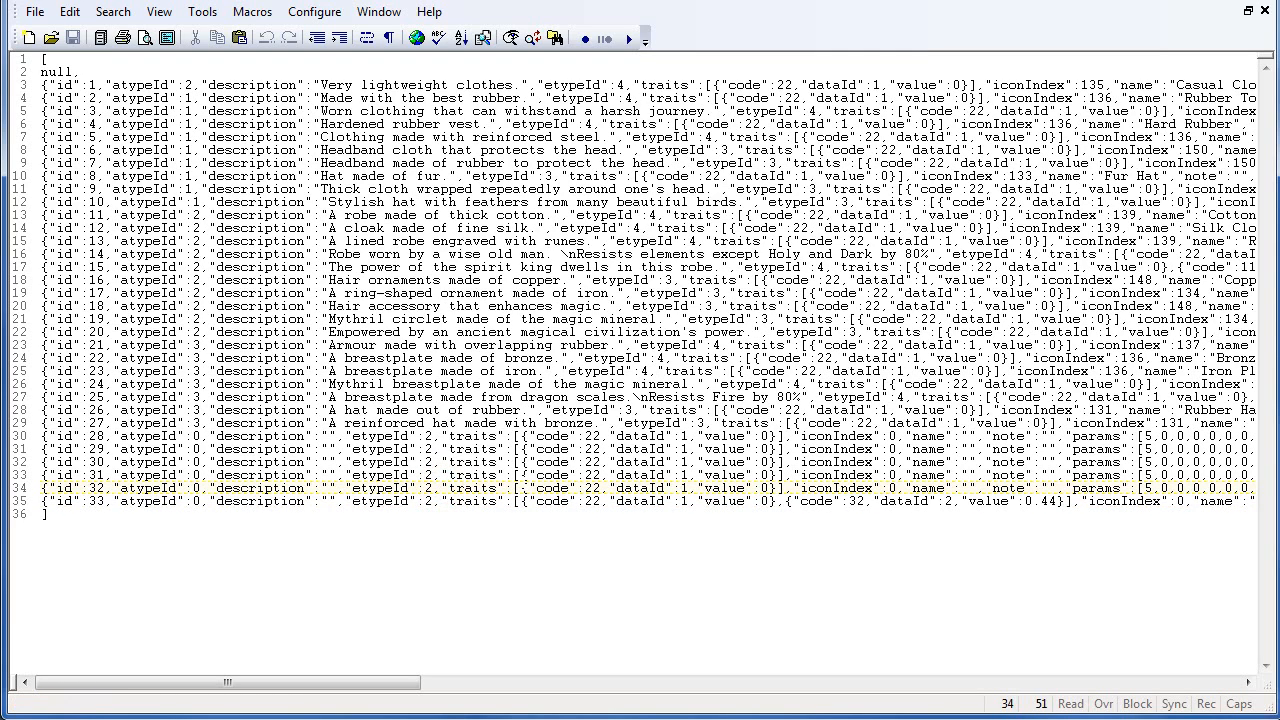
drag(441, 488, 517, 488)
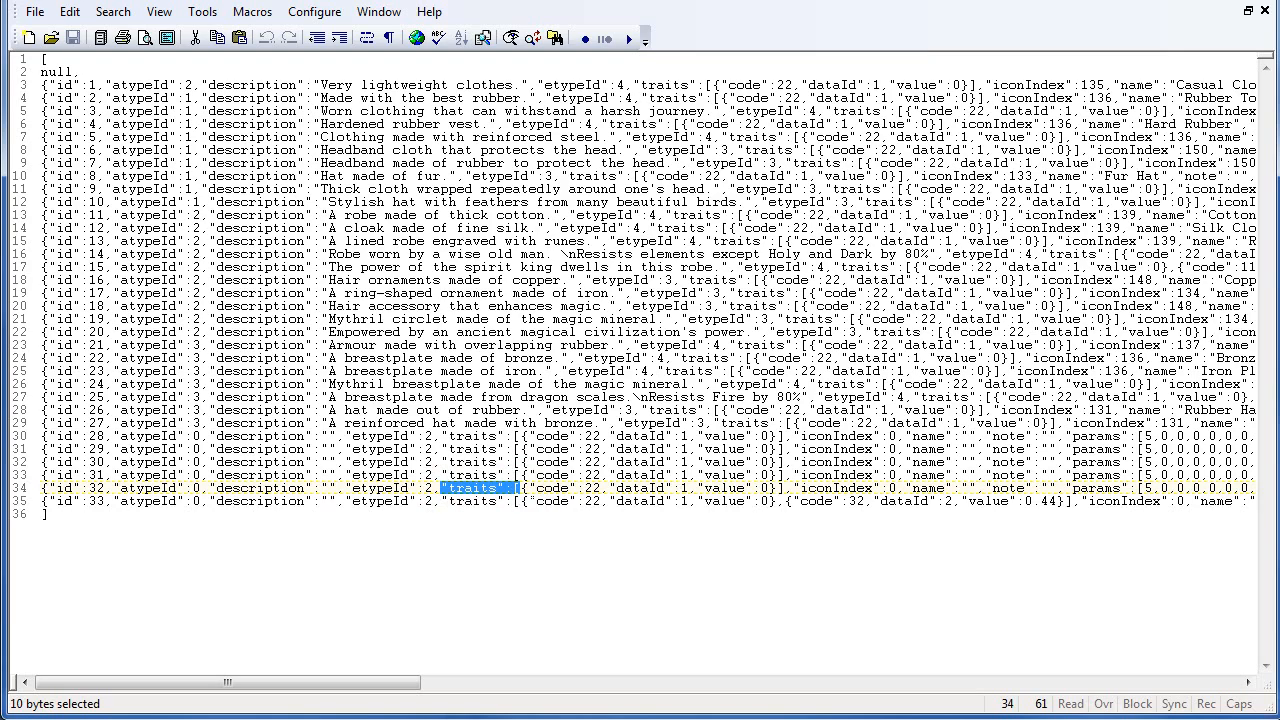
drag(530, 487, 532, 488)
shift+click(521, 487)
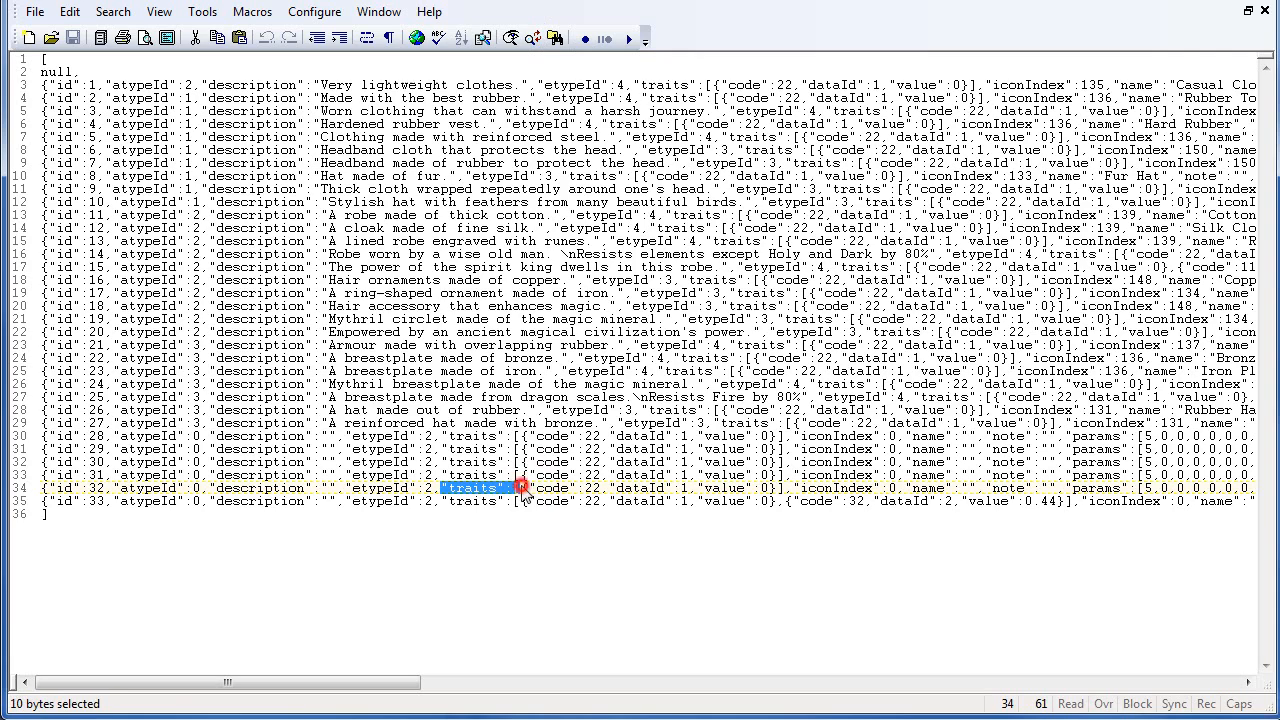
click(536, 38)
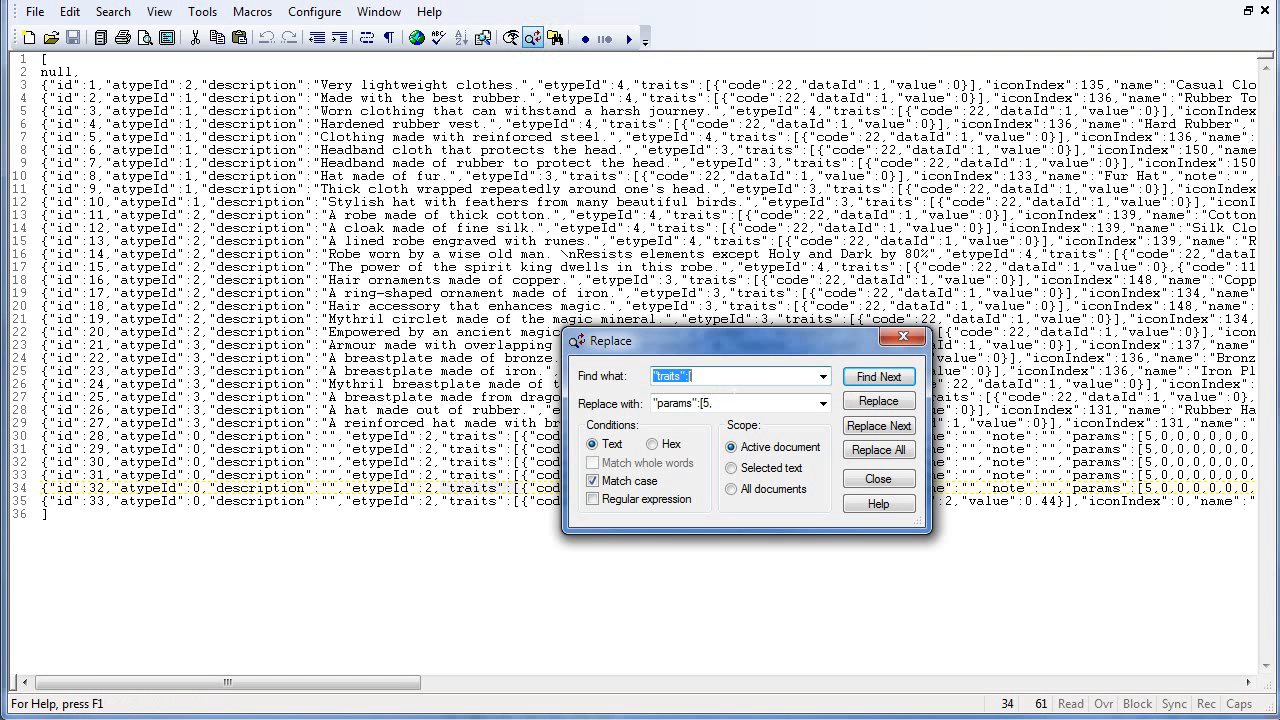
click(743, 404)
text("traits":[{"code":32,"dataId":2,"value":0.44})
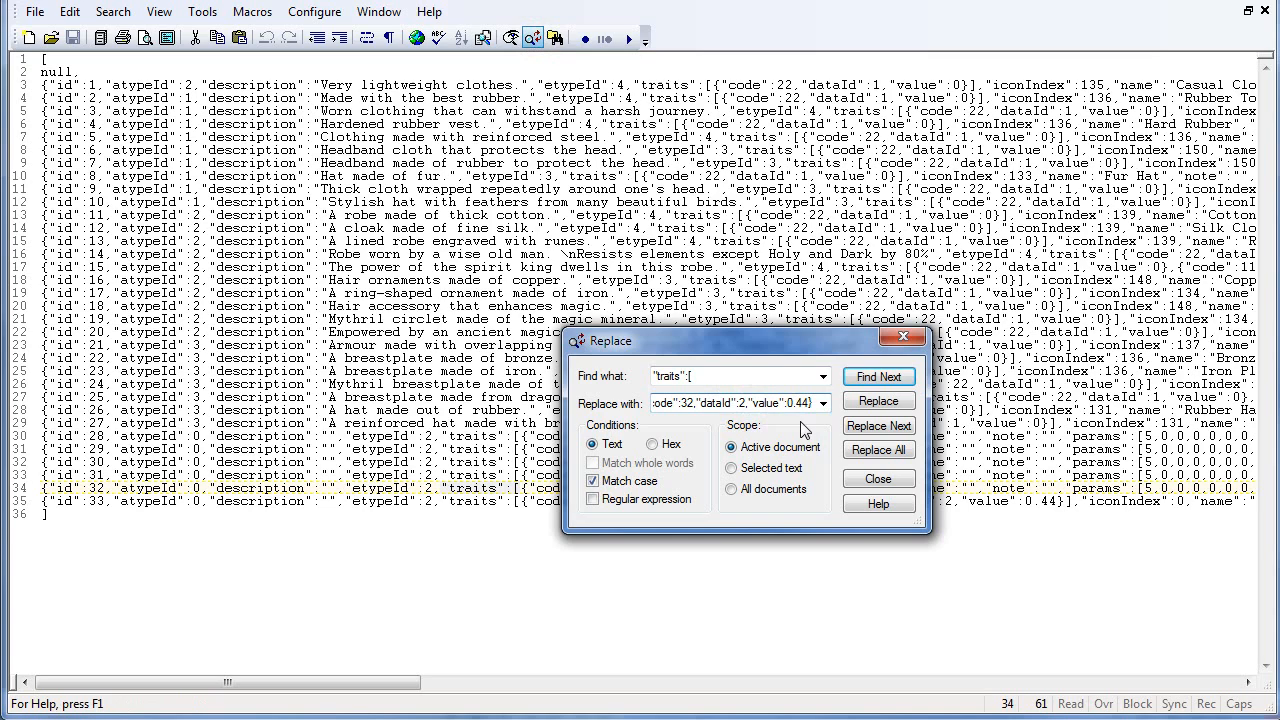
key(Home)
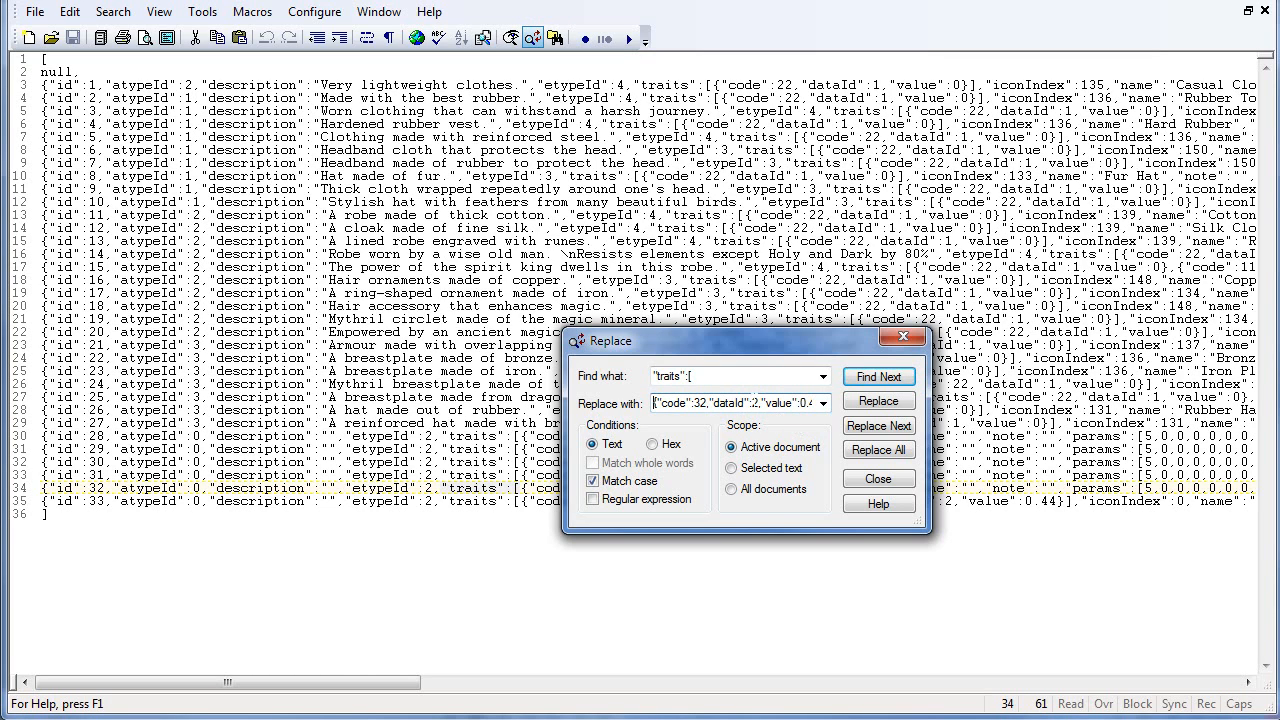
key(shift+Tab)
key(ctrl+c)
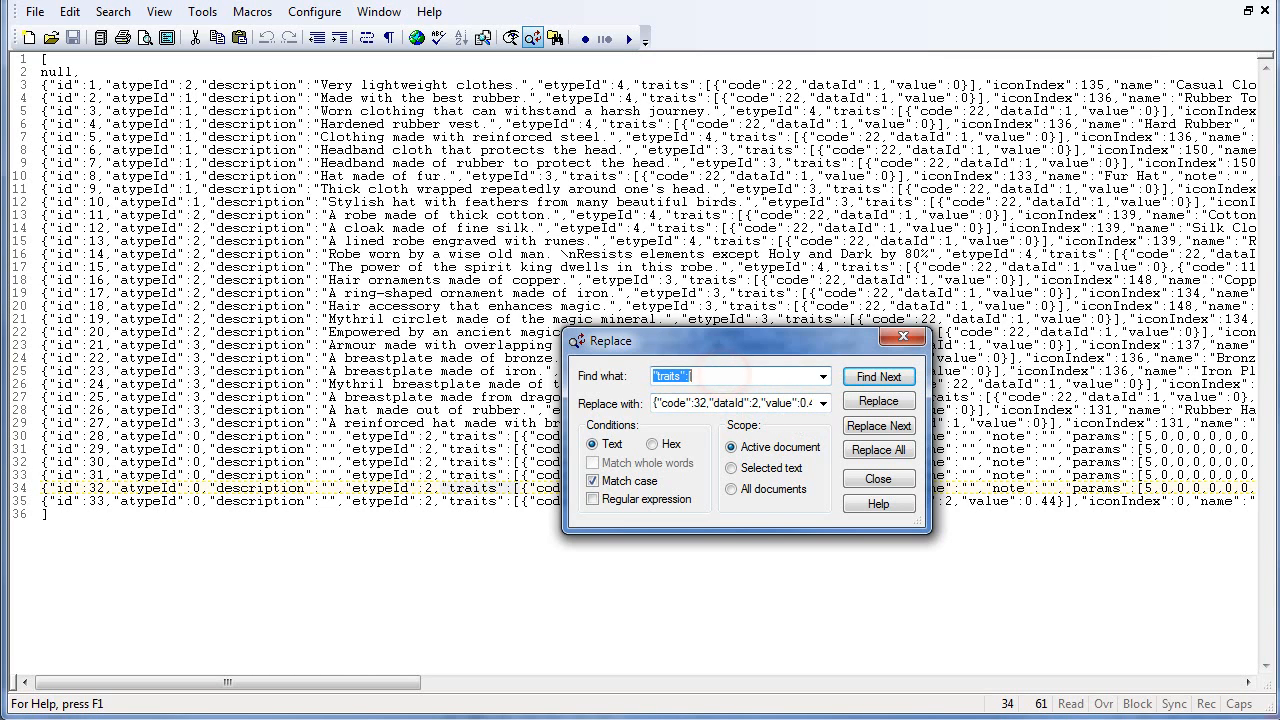
key(Tab)
click(655, 402)
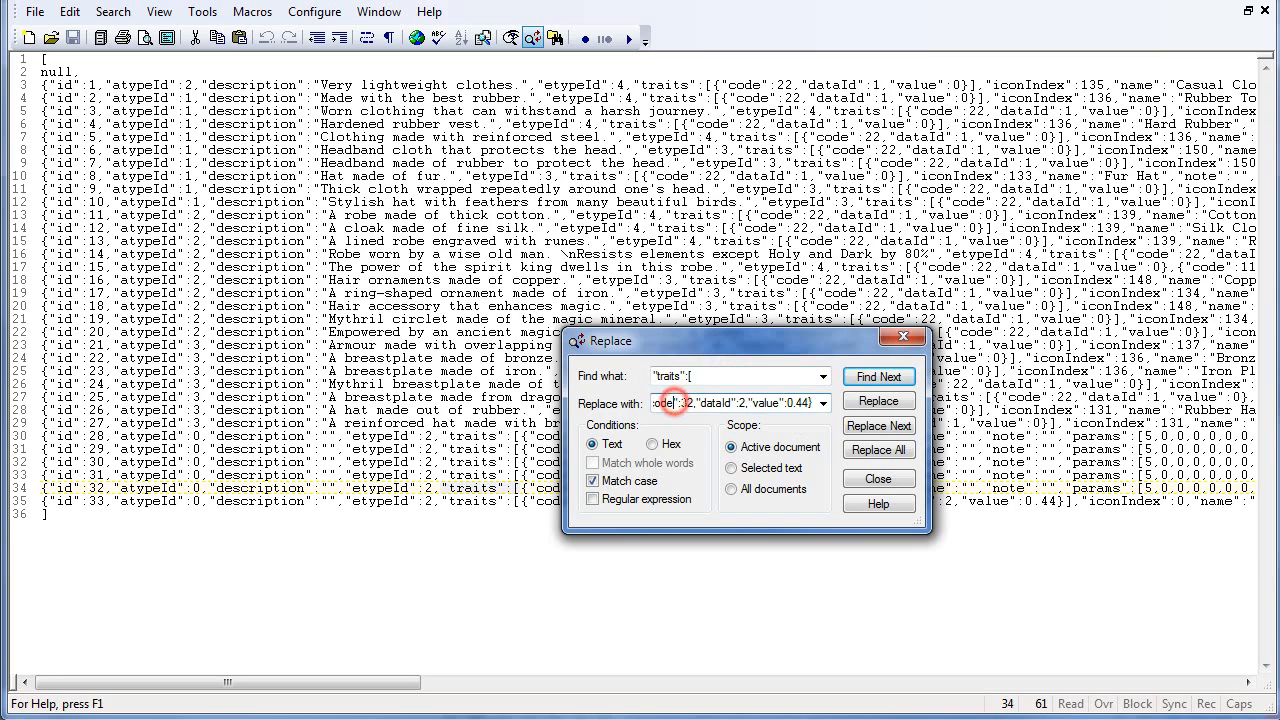
key(ctrl+v)
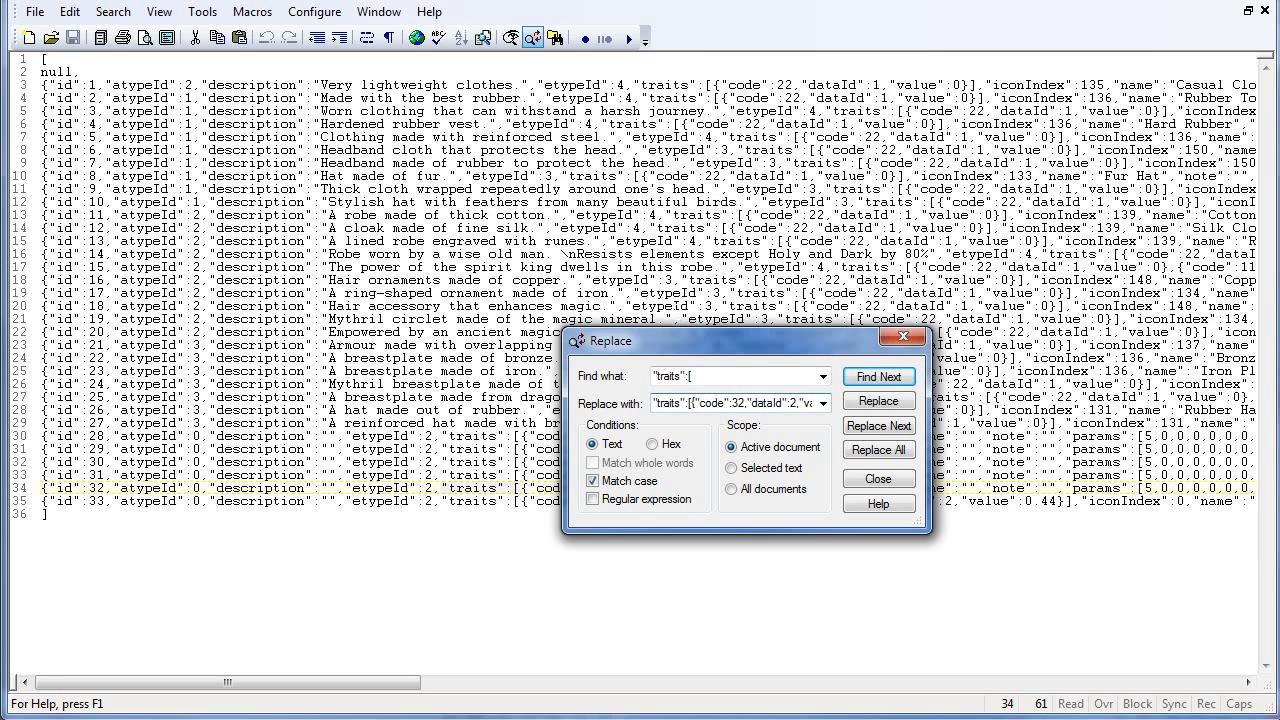
- Append a comma to the replacement text, replace all occurrences in the document, and save Armors.json
drag(672, 348, 793, 326)
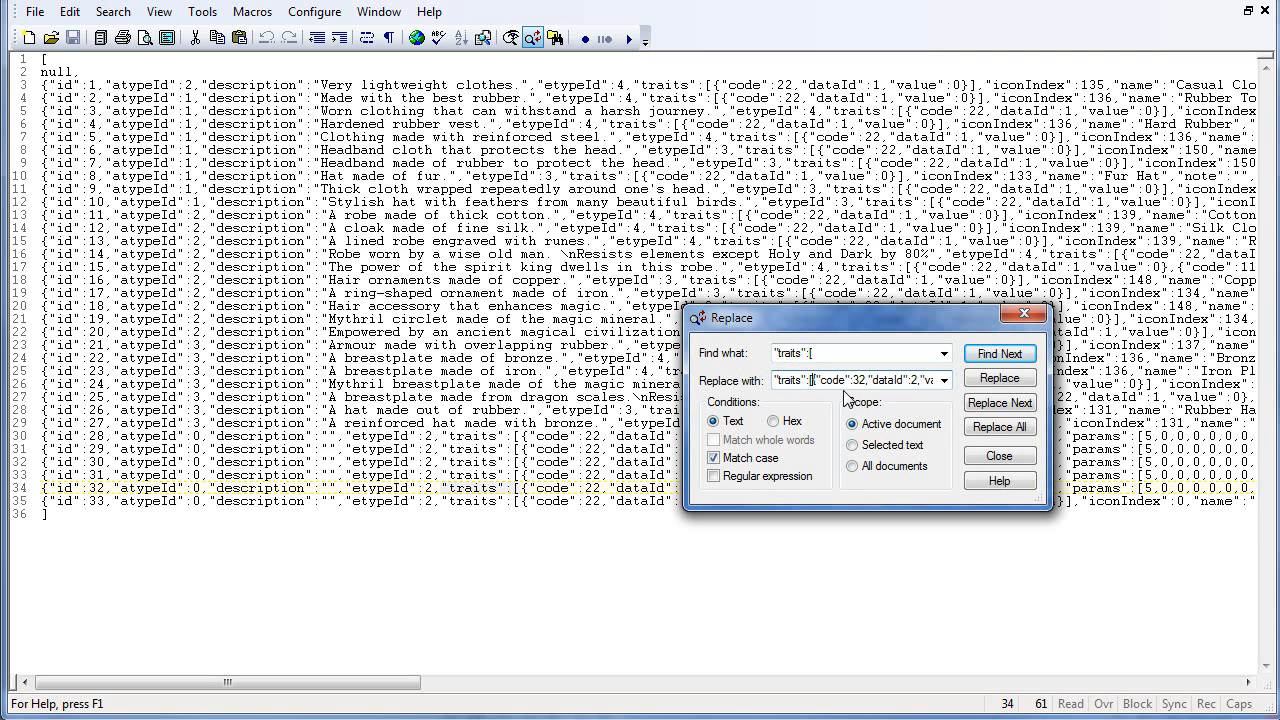
drag(797, 317, 897, 217)
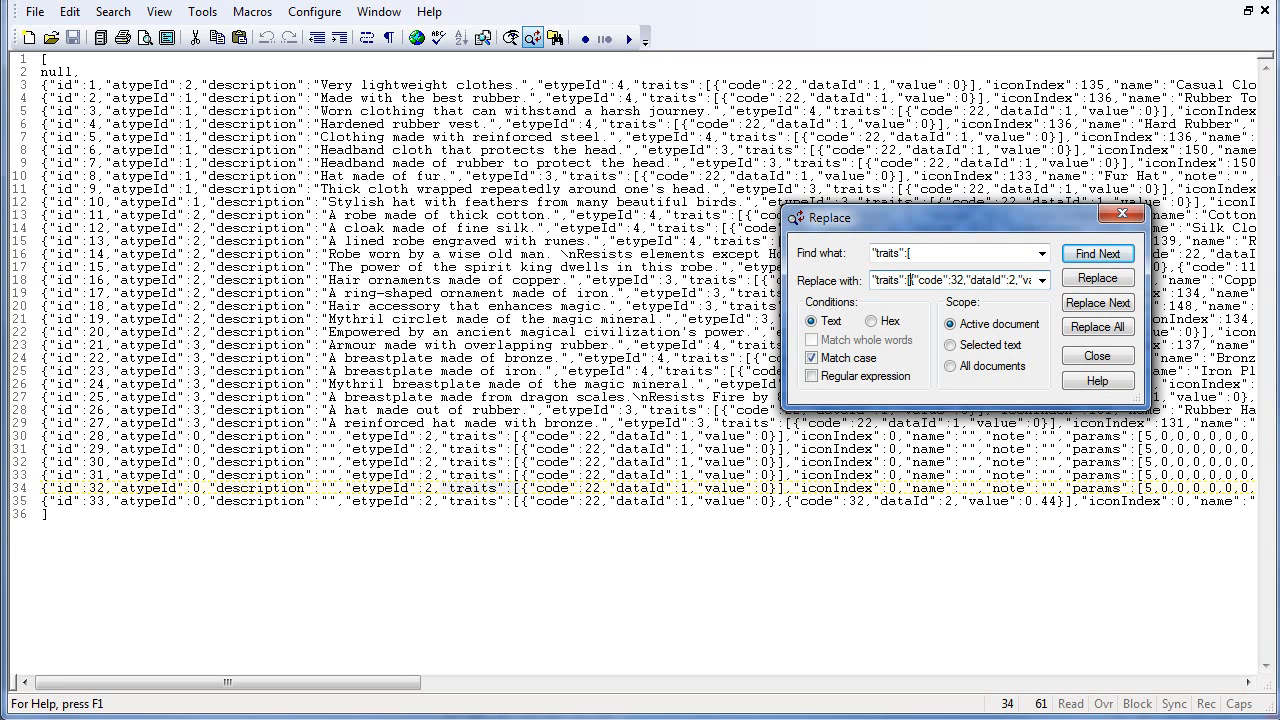
click(909, 280)
key(End)
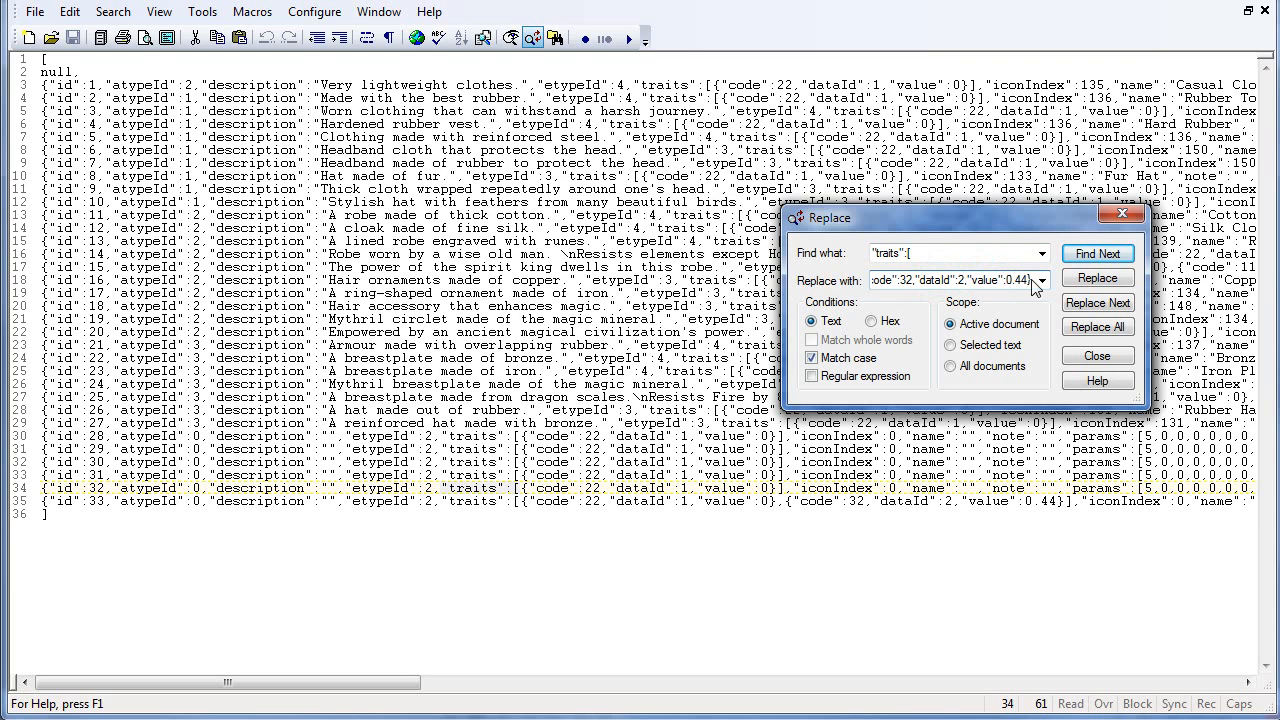
text(,)
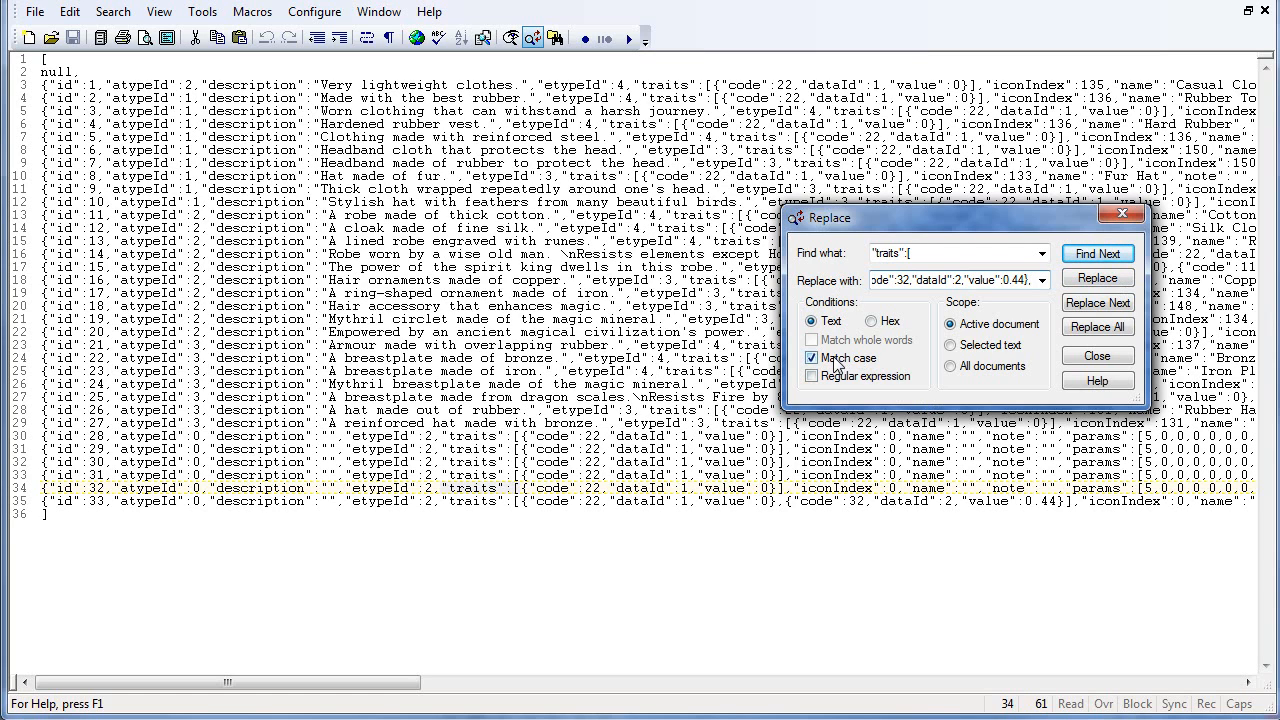
click(1098, 327)
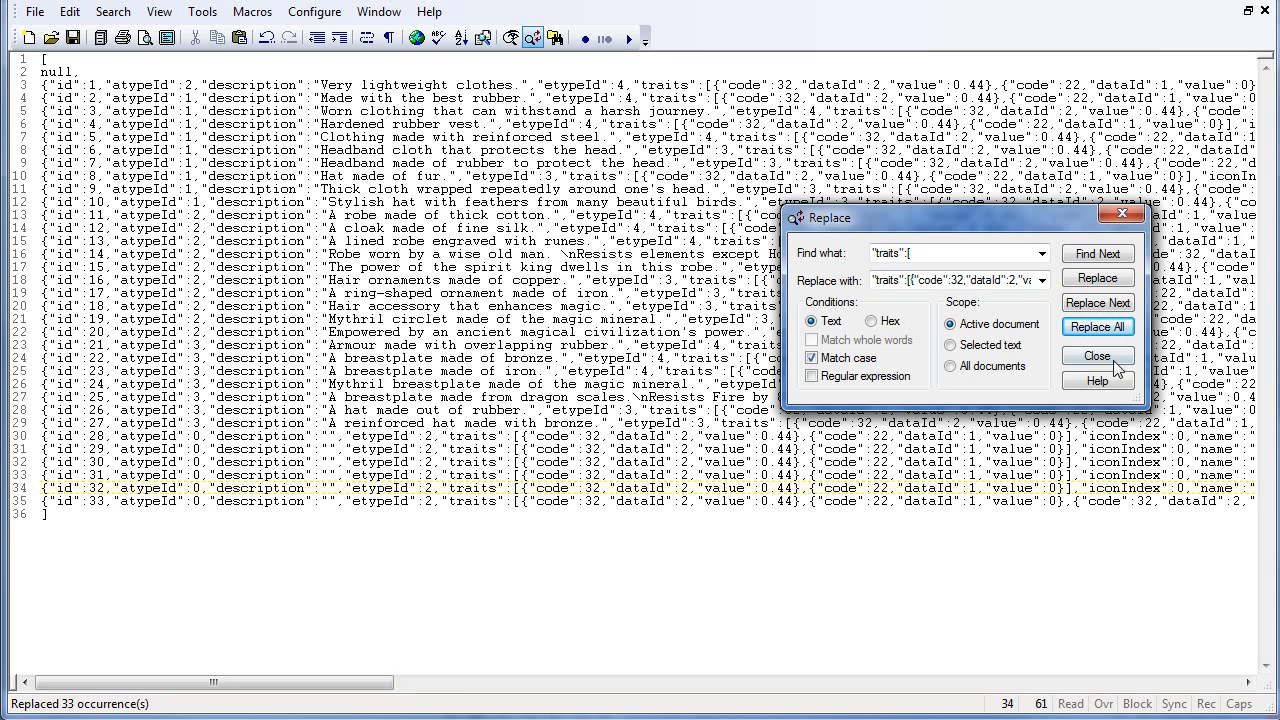
click(1097, 356)
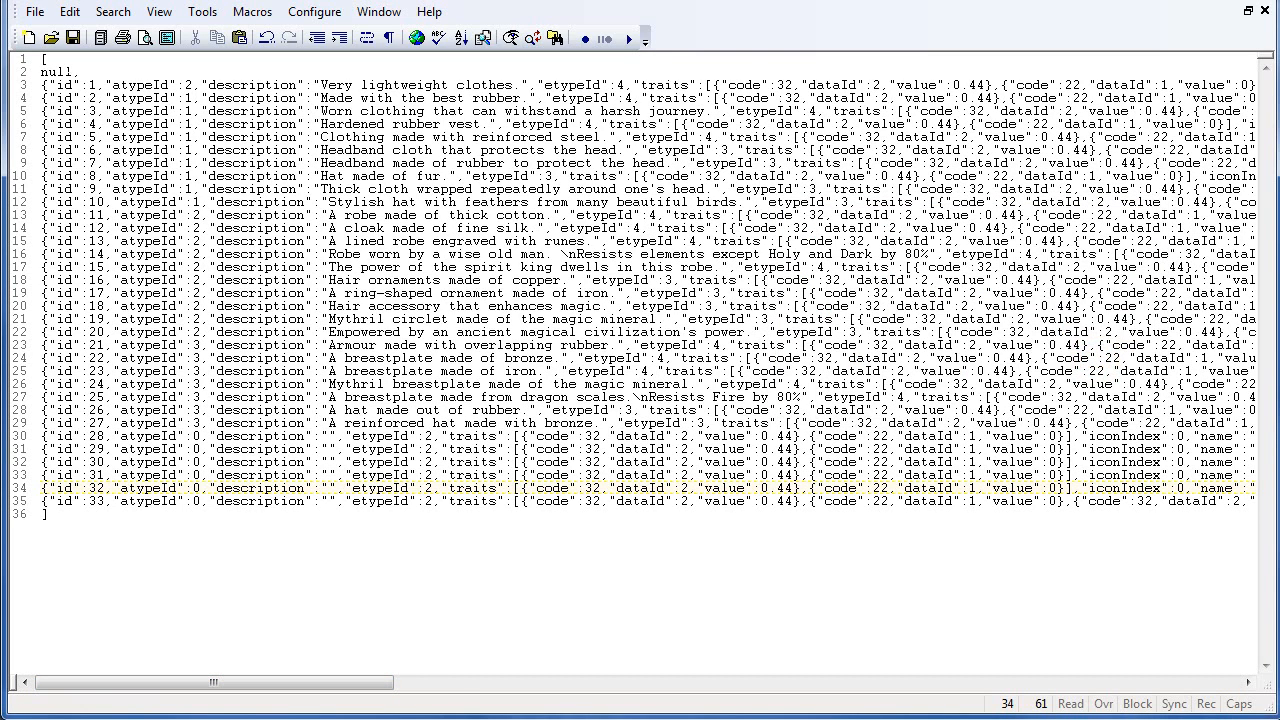
click(72, 37)
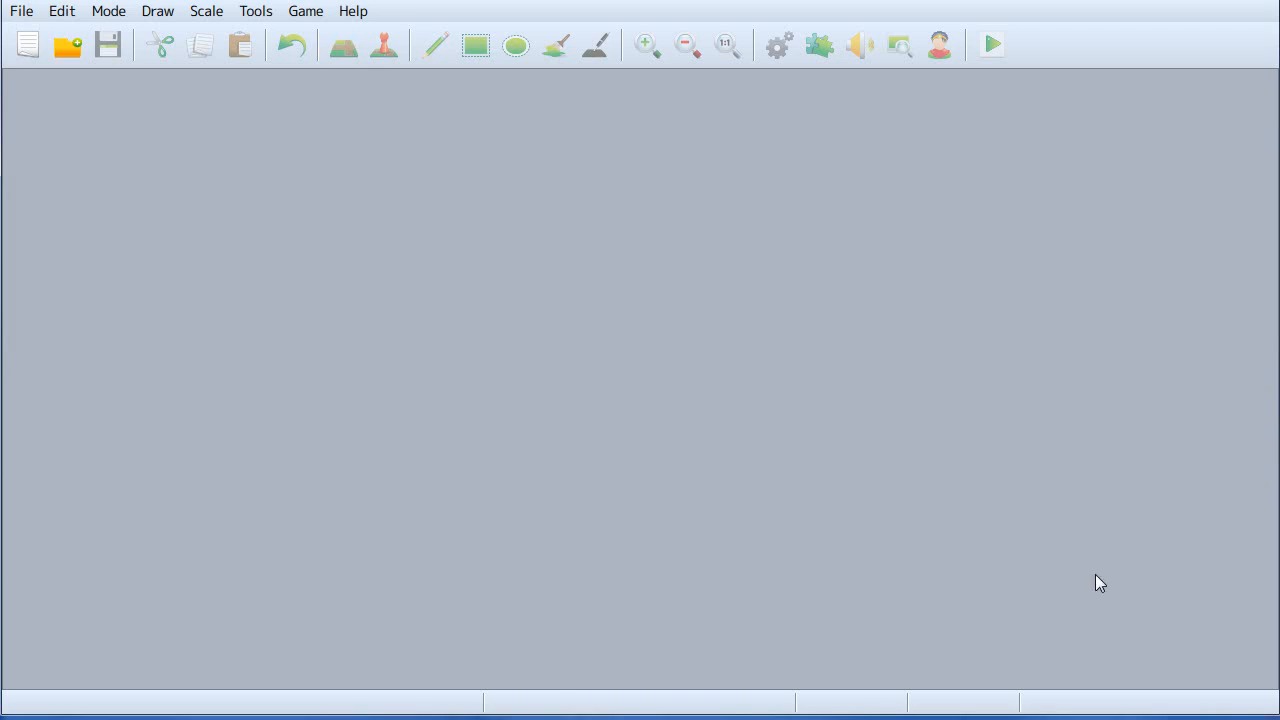
- Reopen the Tutorials project's Game.rpgproject and open the database
click(72, 45)
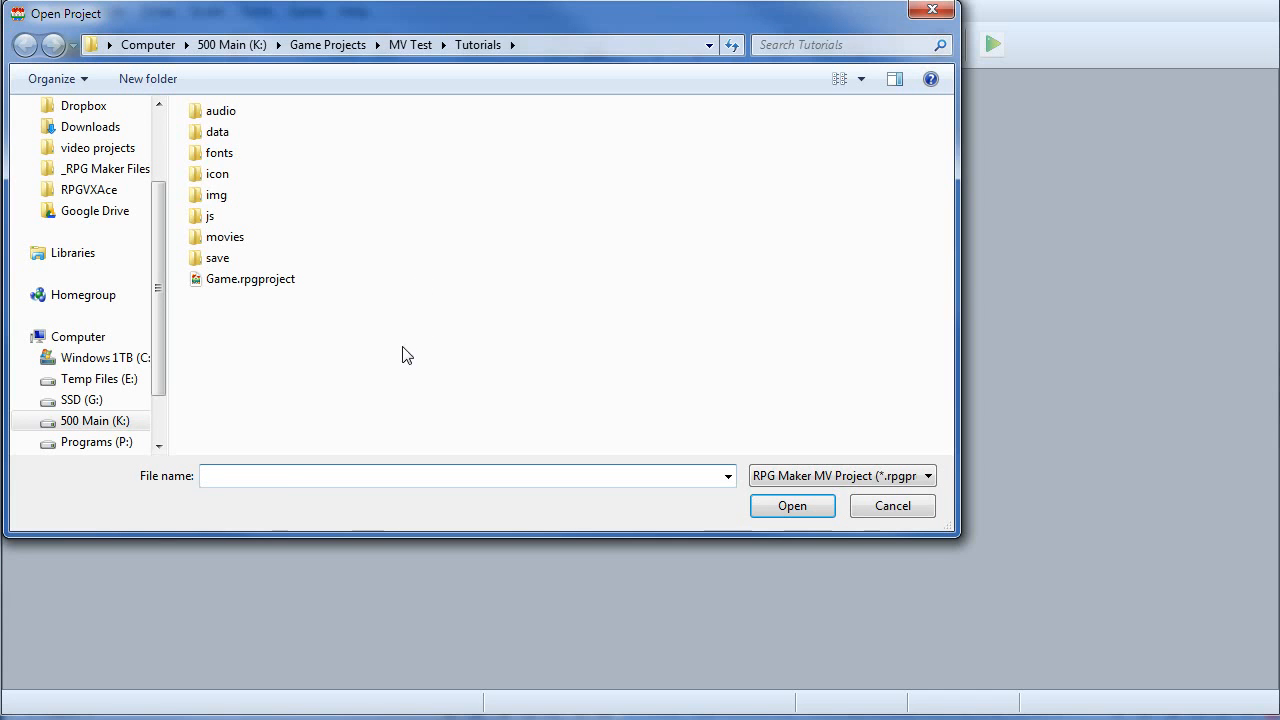
double_click(289, 281)
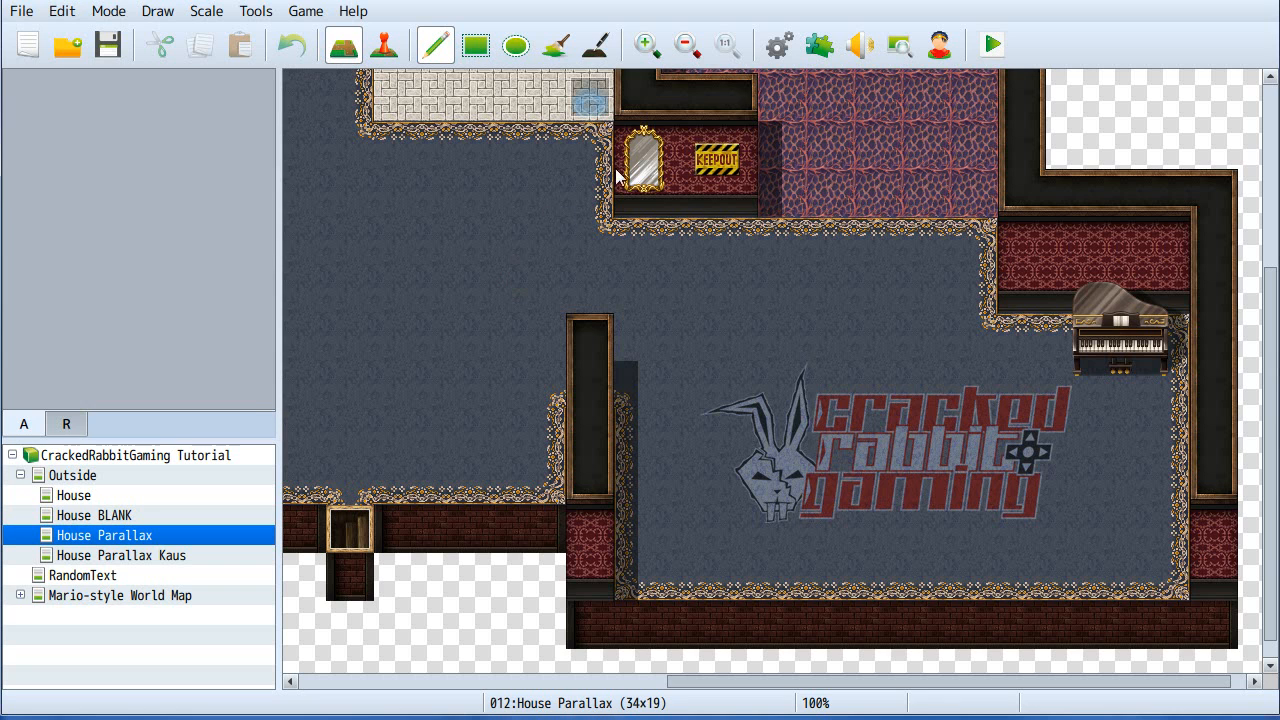
key(F9)
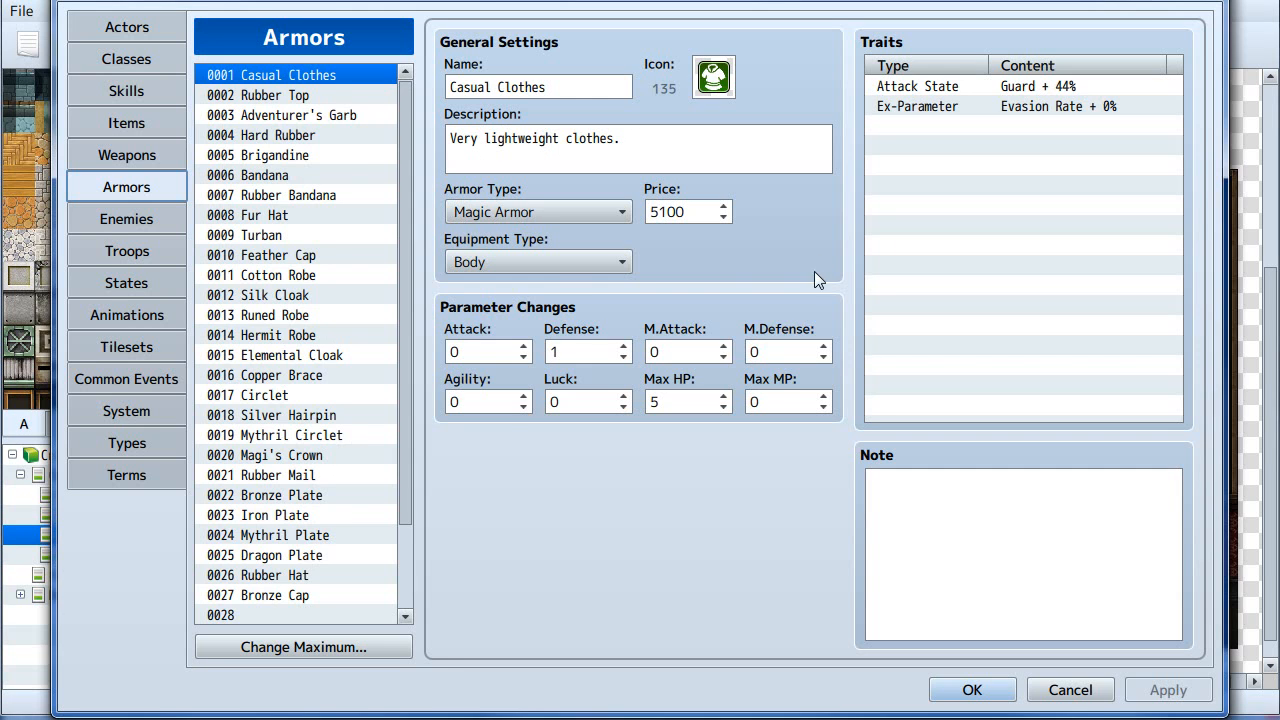
- Browse through the armors to check the traits each one now has
click(342, 156)
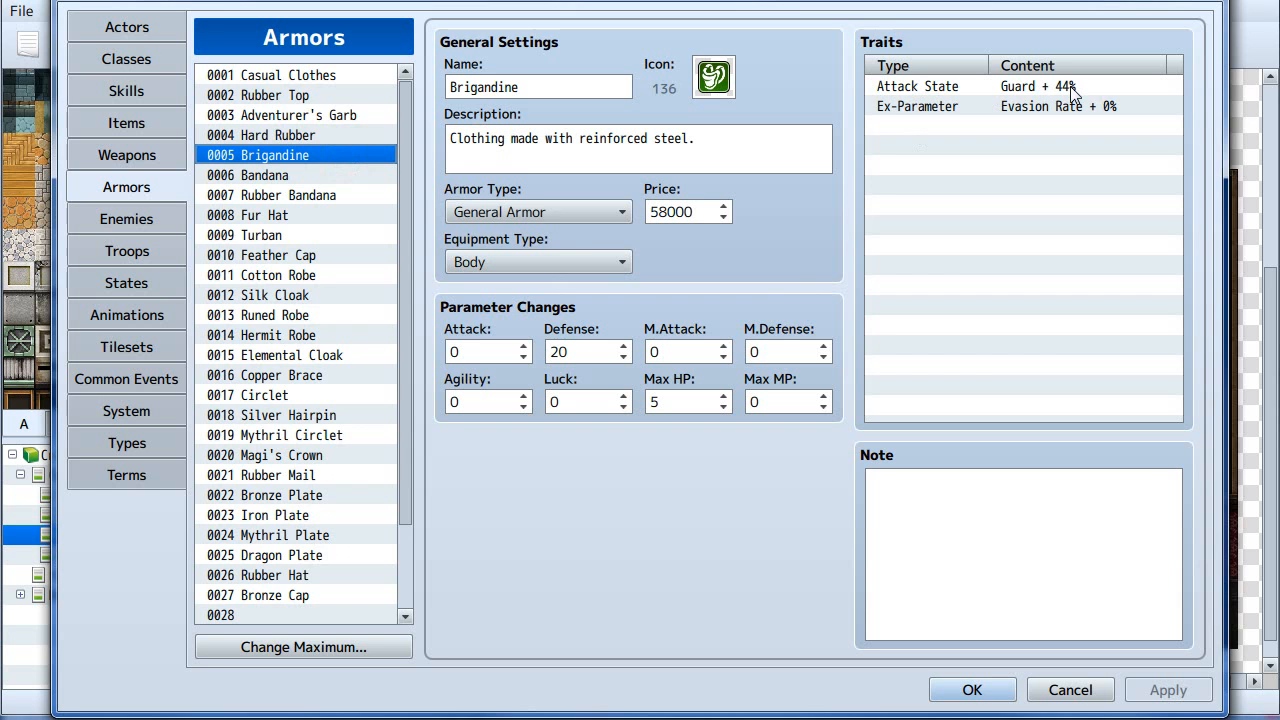
click(336, 278)
click(336, 360)
click(329, 436)
click(323, 494)
click(323, 375)
click(314, 416)
click(310, 437)
click(314, 376)
click(308, 337)
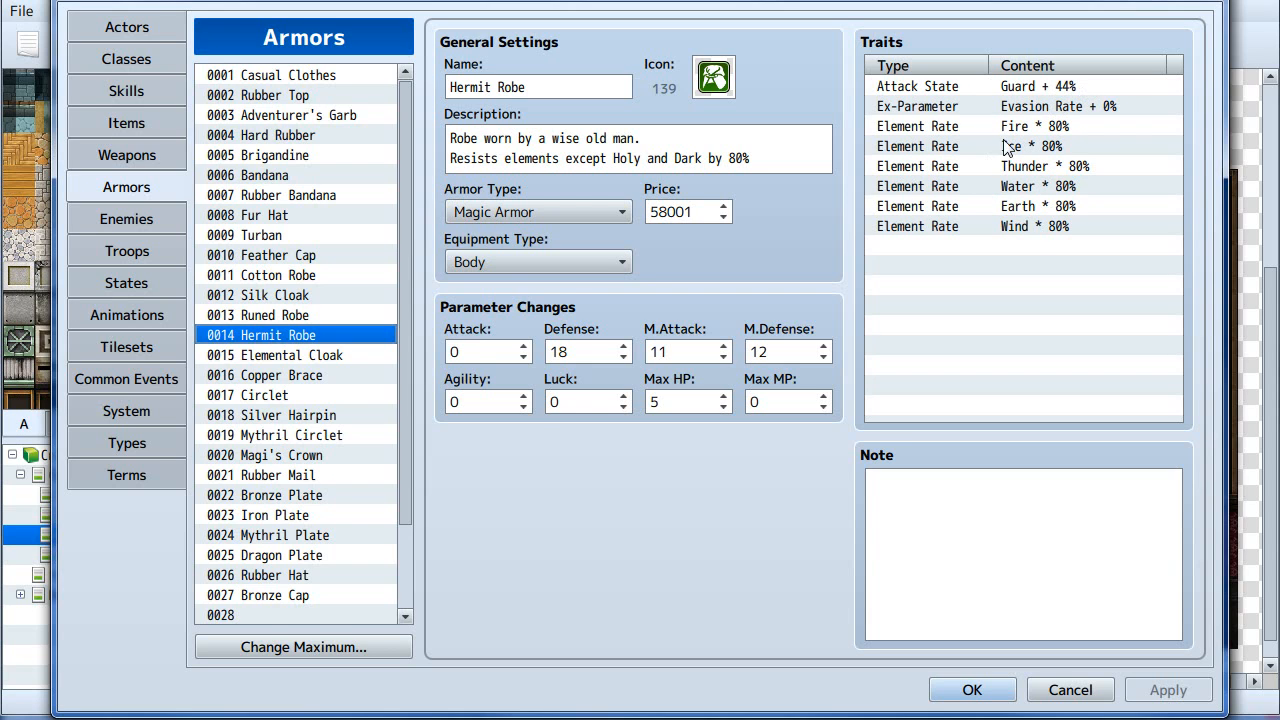
click(312, 234)
click(333, 175)
click(307, 96)
click(310, 76)
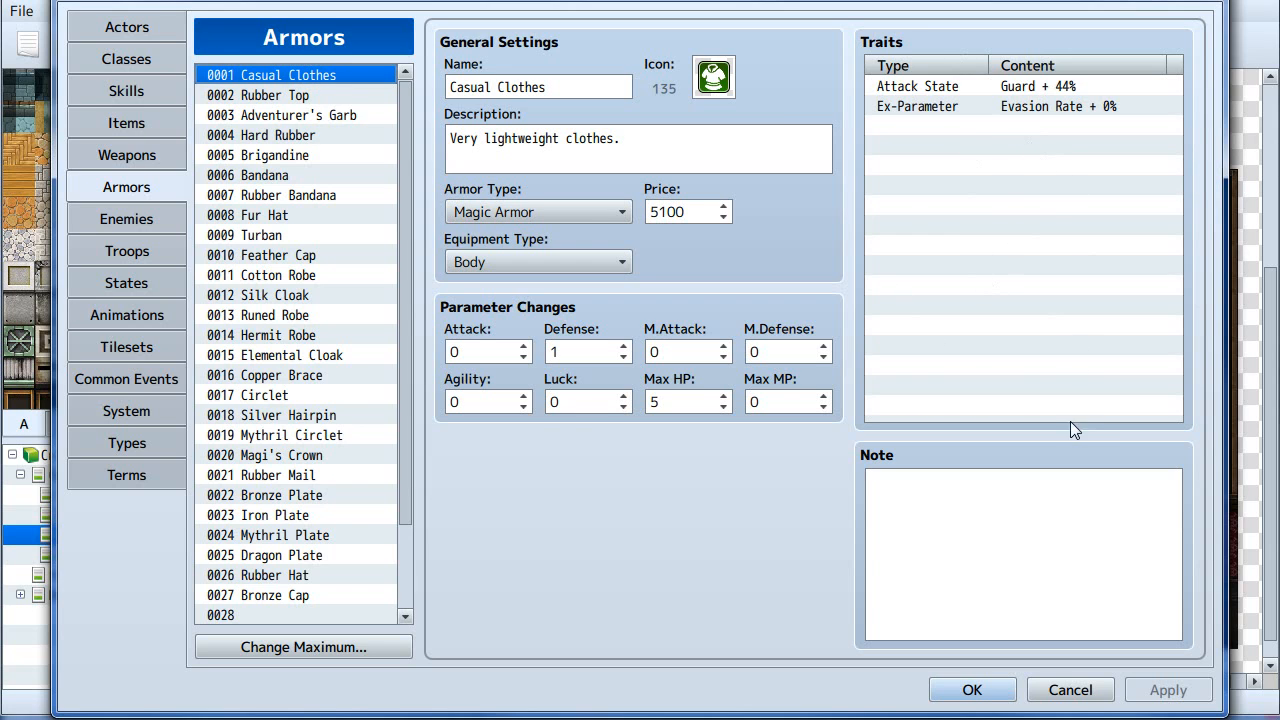
- Change the Casual Clothes armor type to Light Armor
click(943, 543)
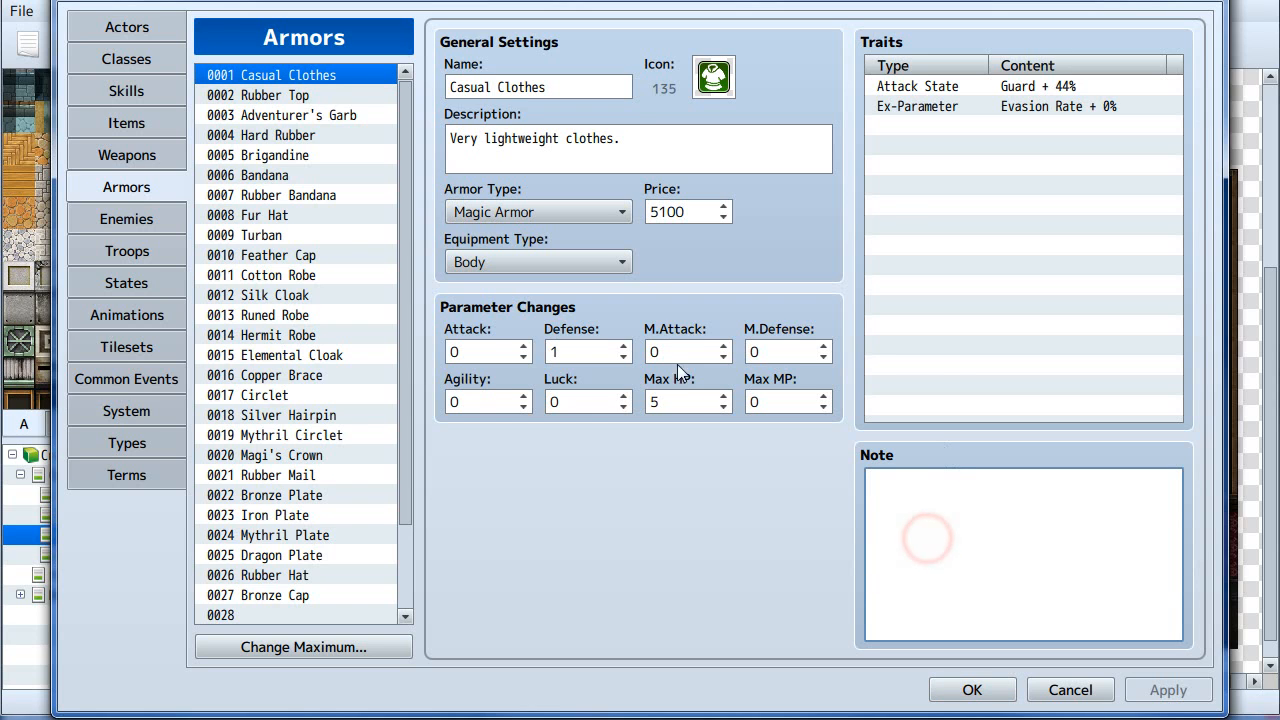
click(524, 212)
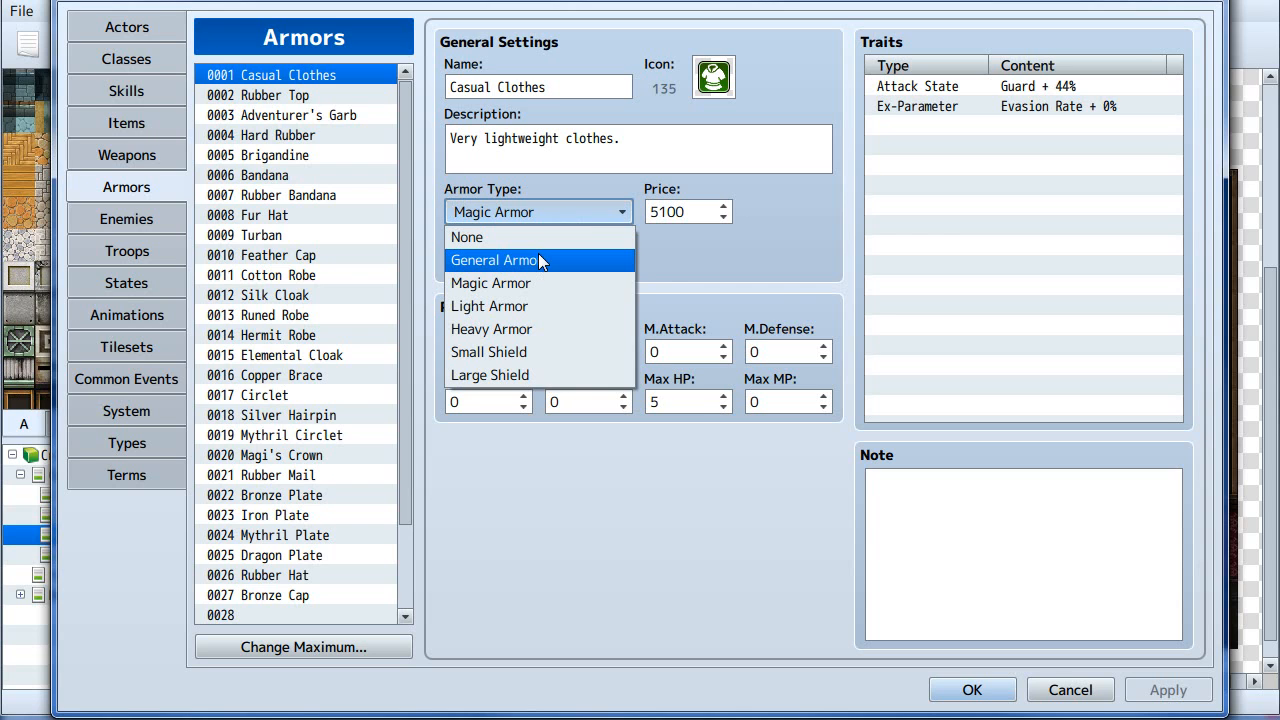
click(519, 306)
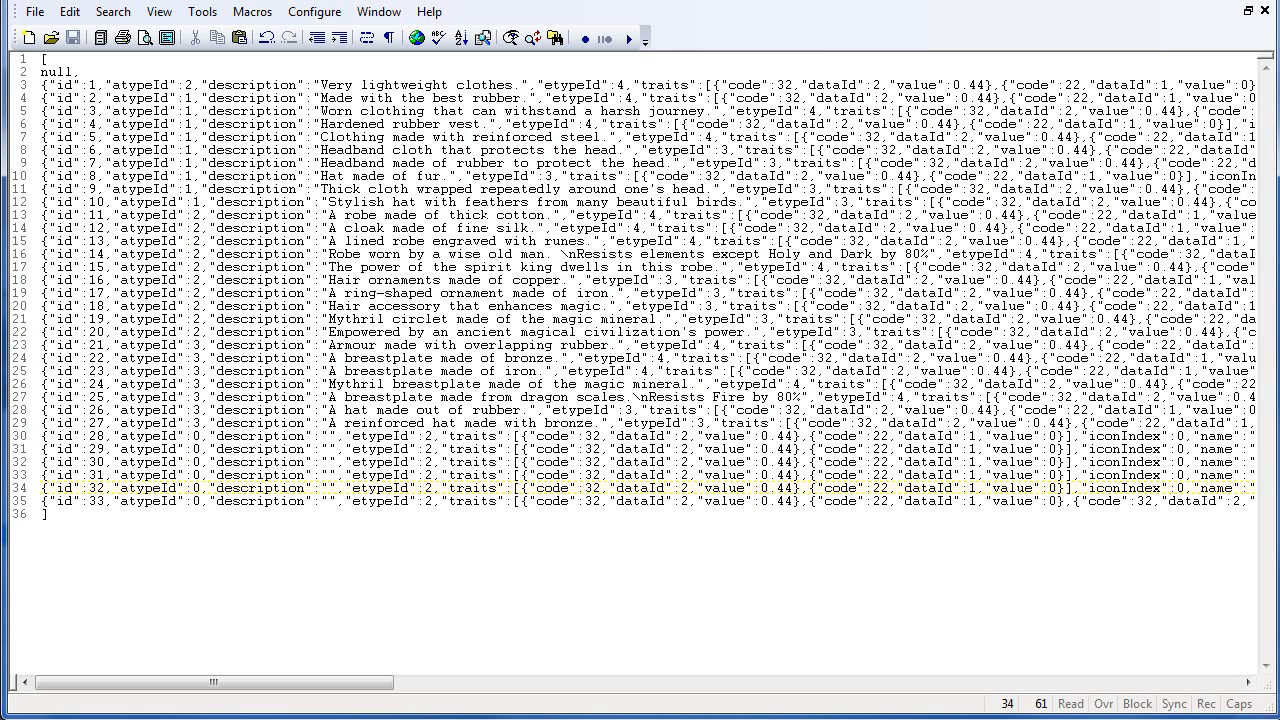
drag(462, 384, 471, 370)
click(591, 407)
- Compare the atypeId values in Armors.json with the armor type options in the database
drag(252, 686, 149, 680)
click(194, 85)
click(185, 84)
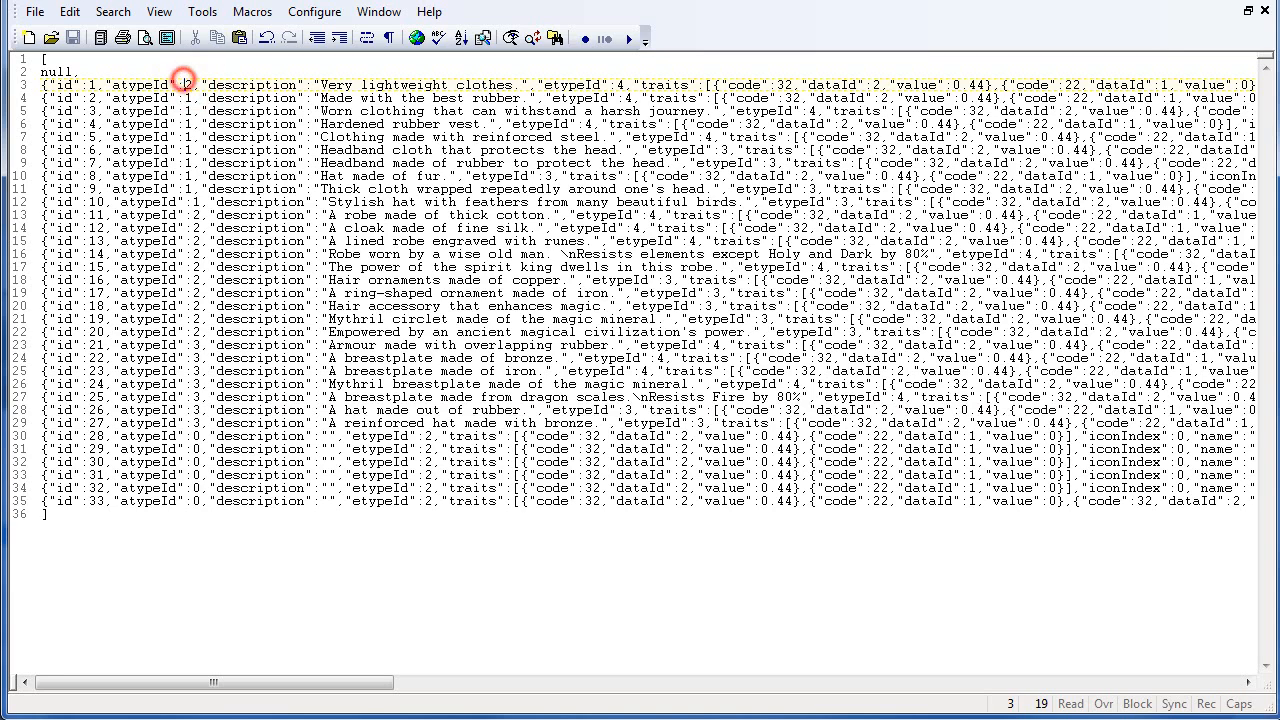
click(186, 98)
key(alt+Tab)
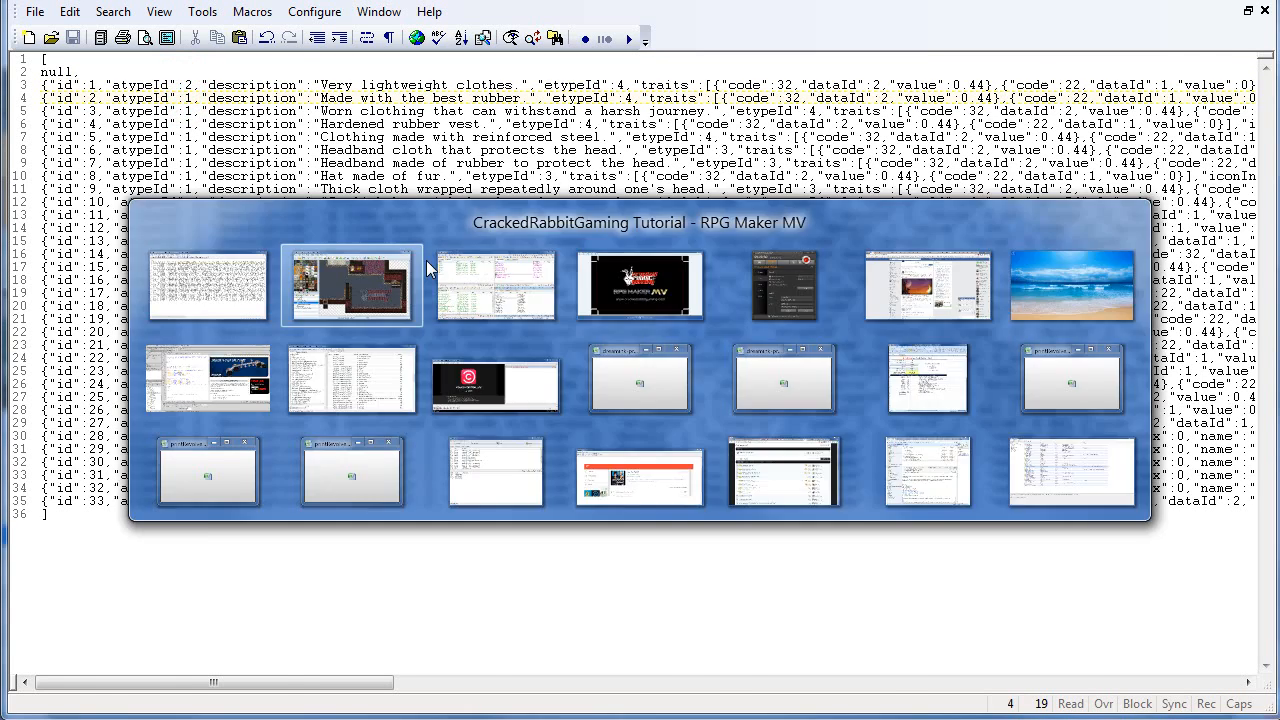
click(500, 212)
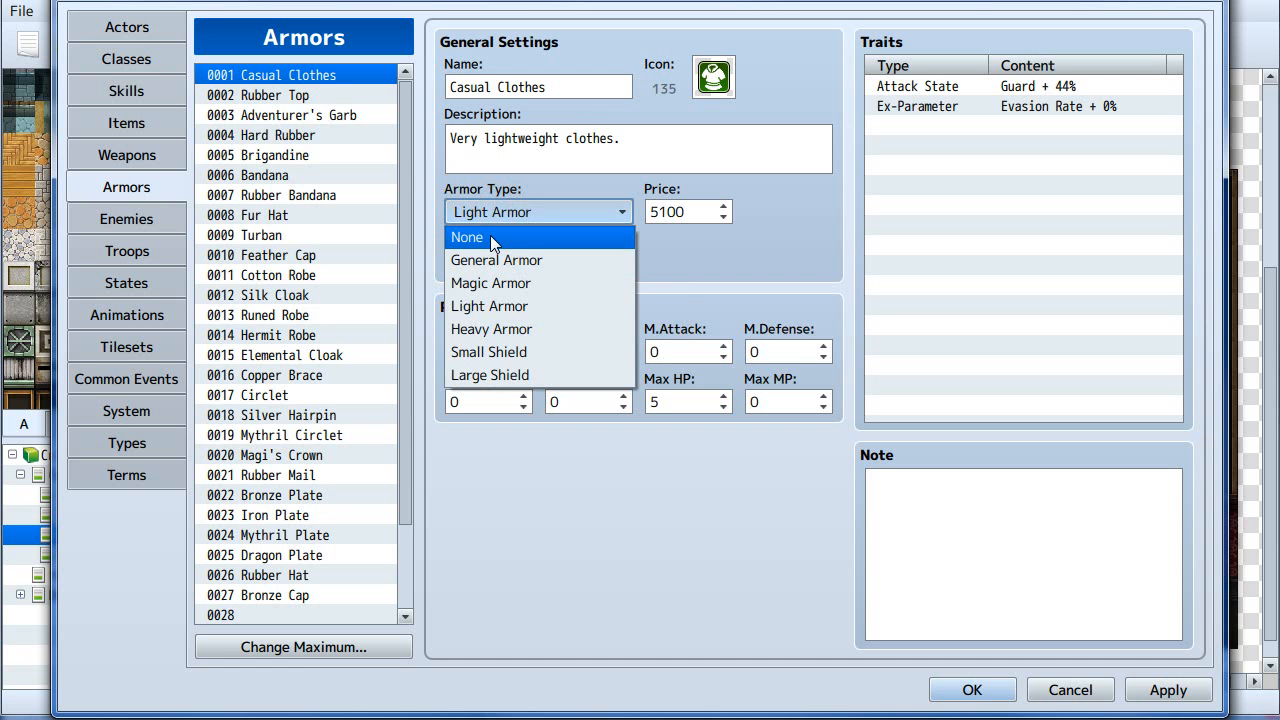
click(722, 261)
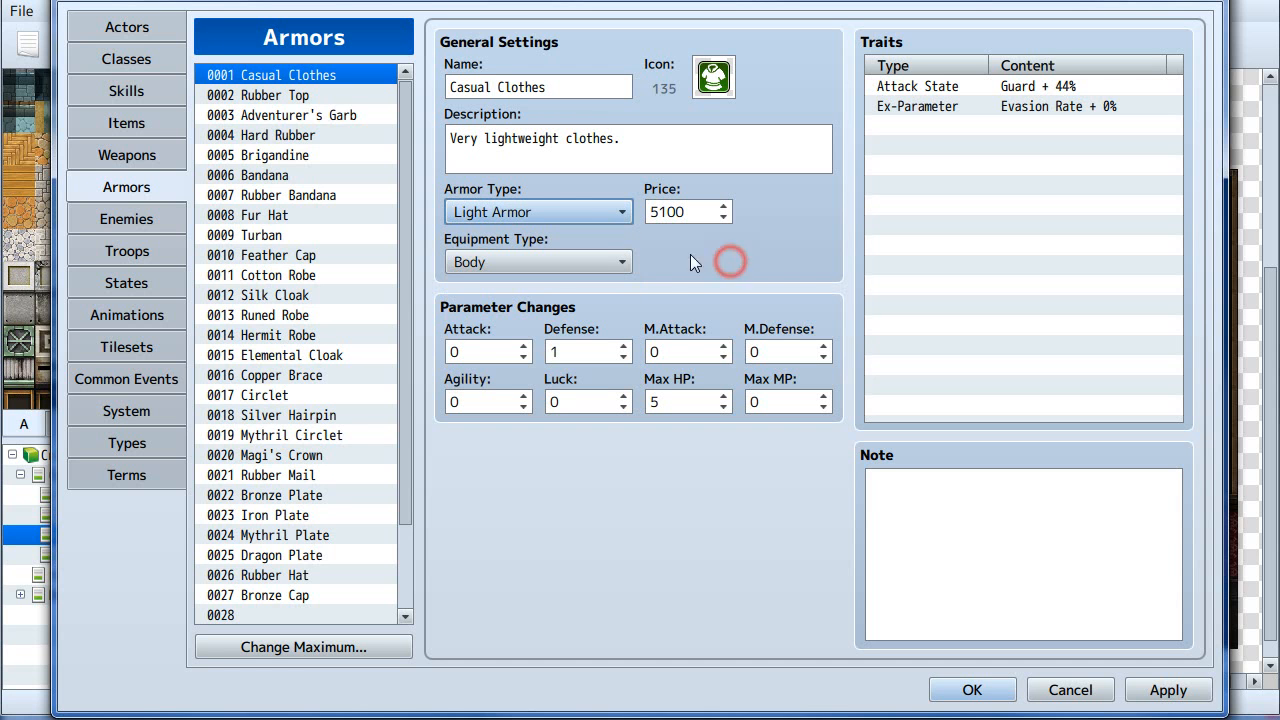
click(322, 719)
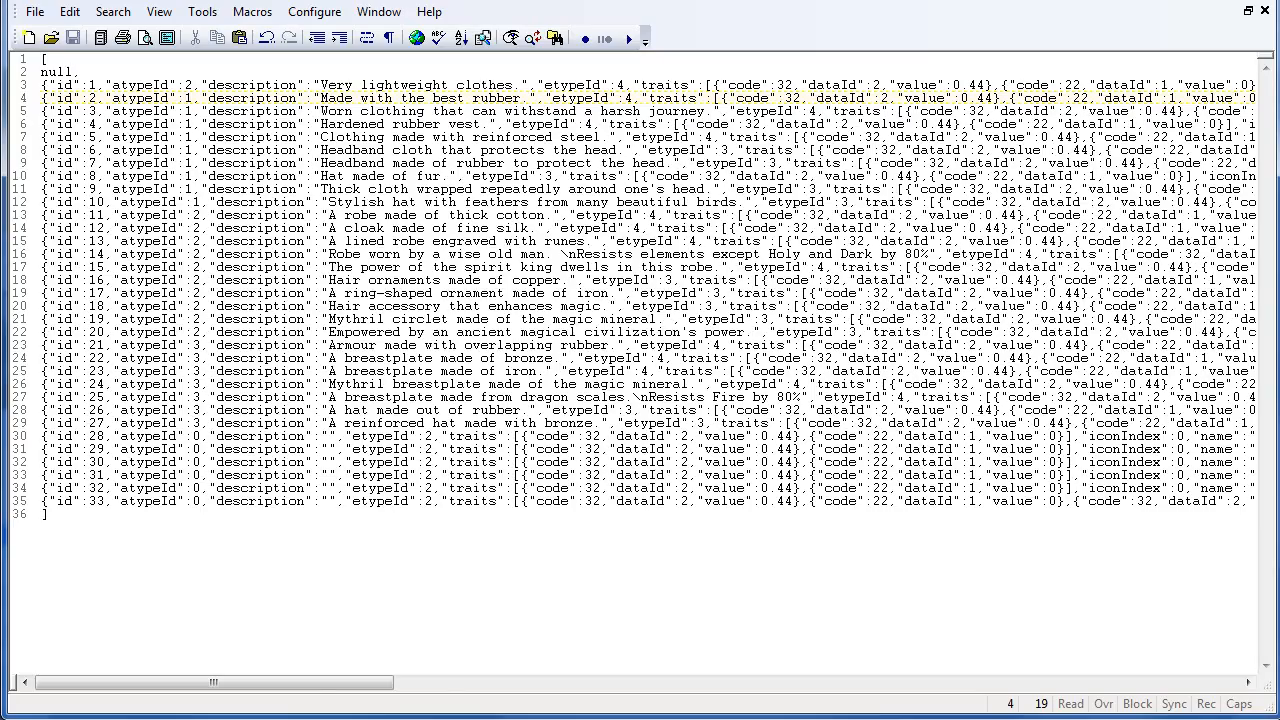
drag(316, 690, 248, 681)
click(673, 319)
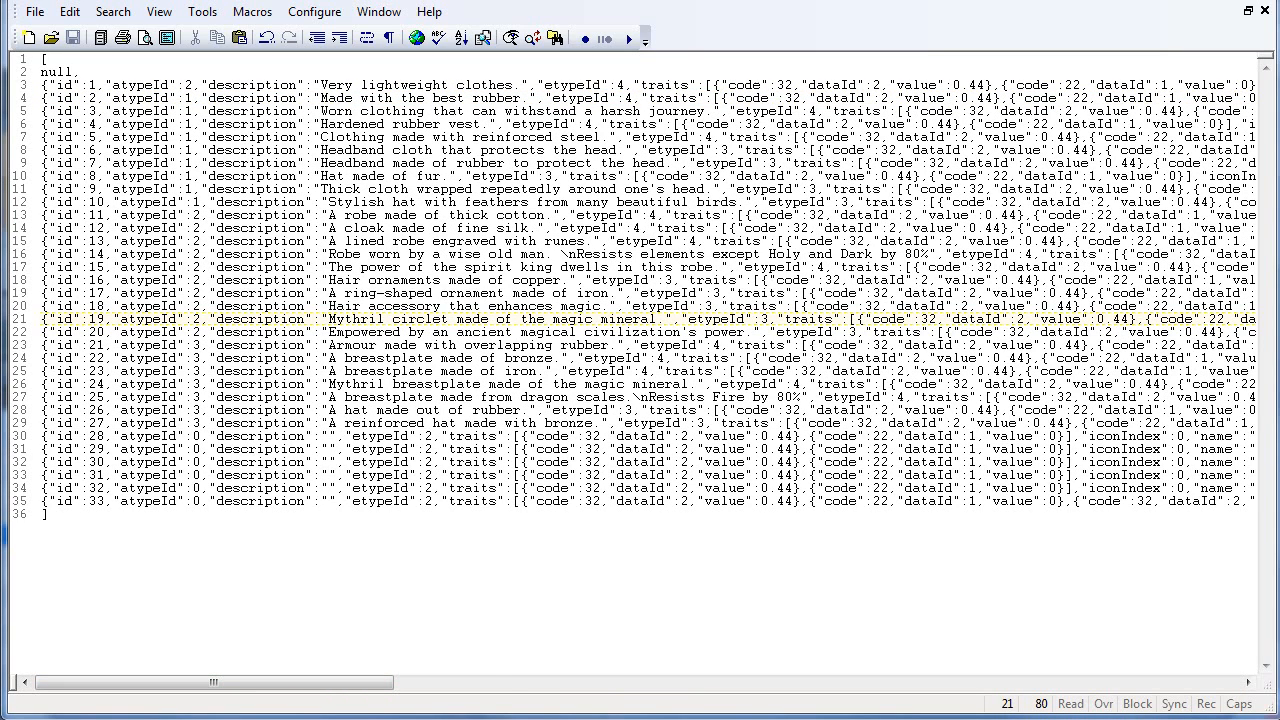
- Check several armors' atypeId lines in Armors.json against their armor types in the database
click(409, 280)
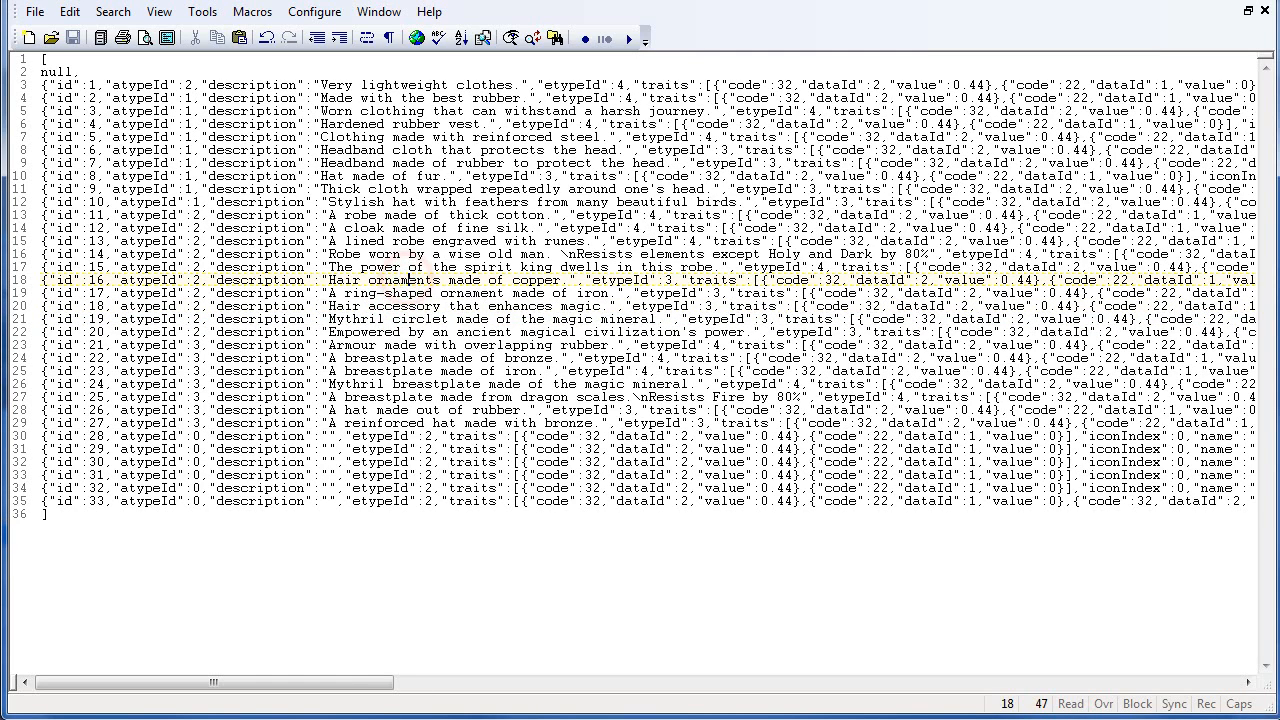
click(441, 280)
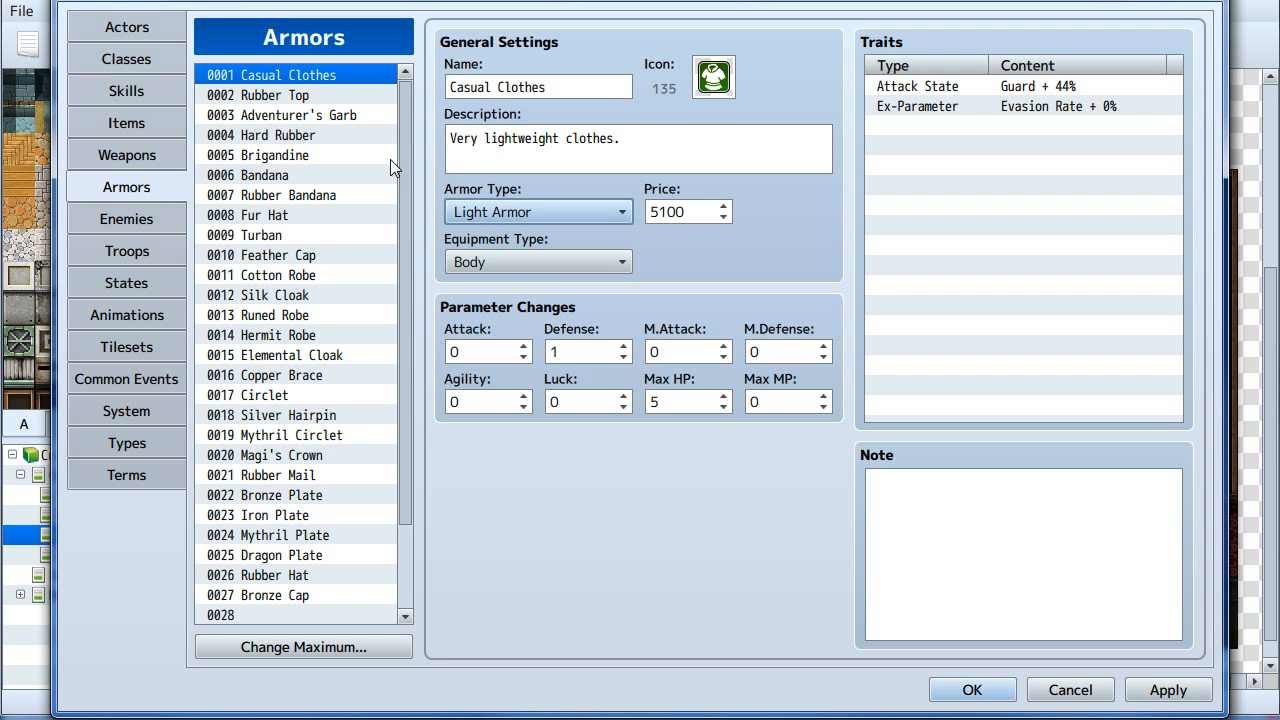
triple_click(510, 150)
click(690, 155)
click(709, 134)
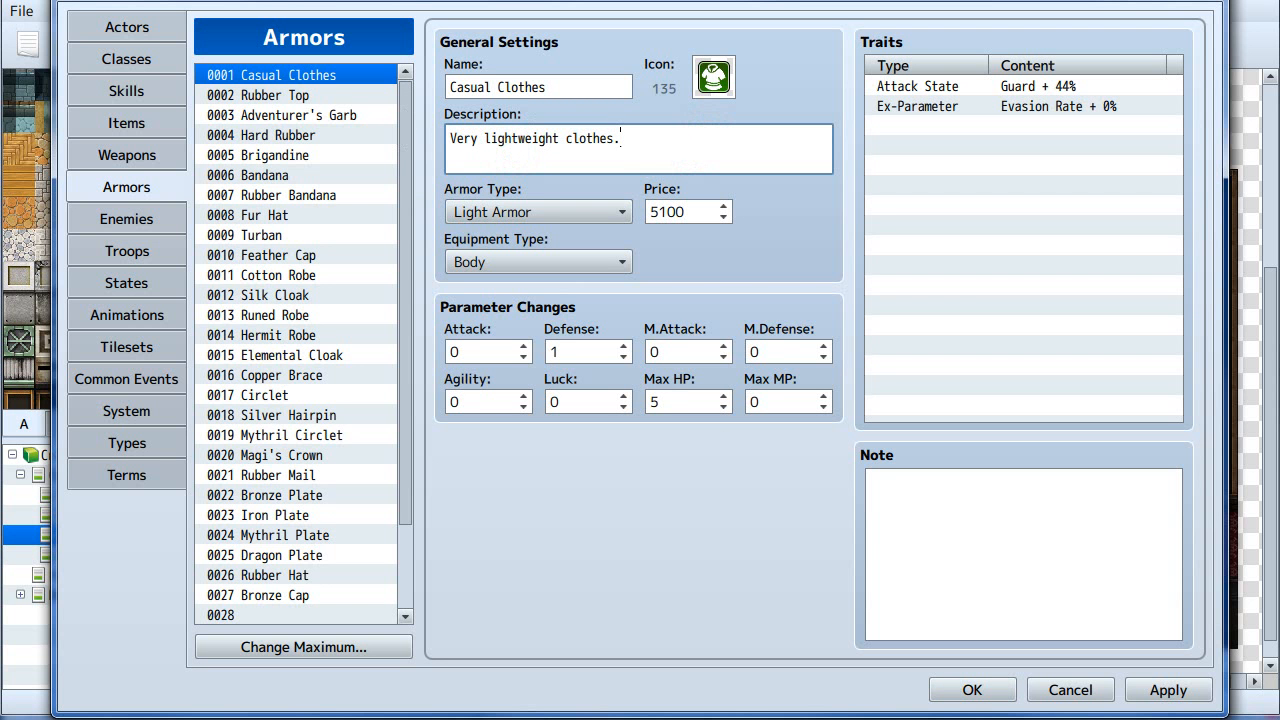
click(674, 133)
click(282, 138)
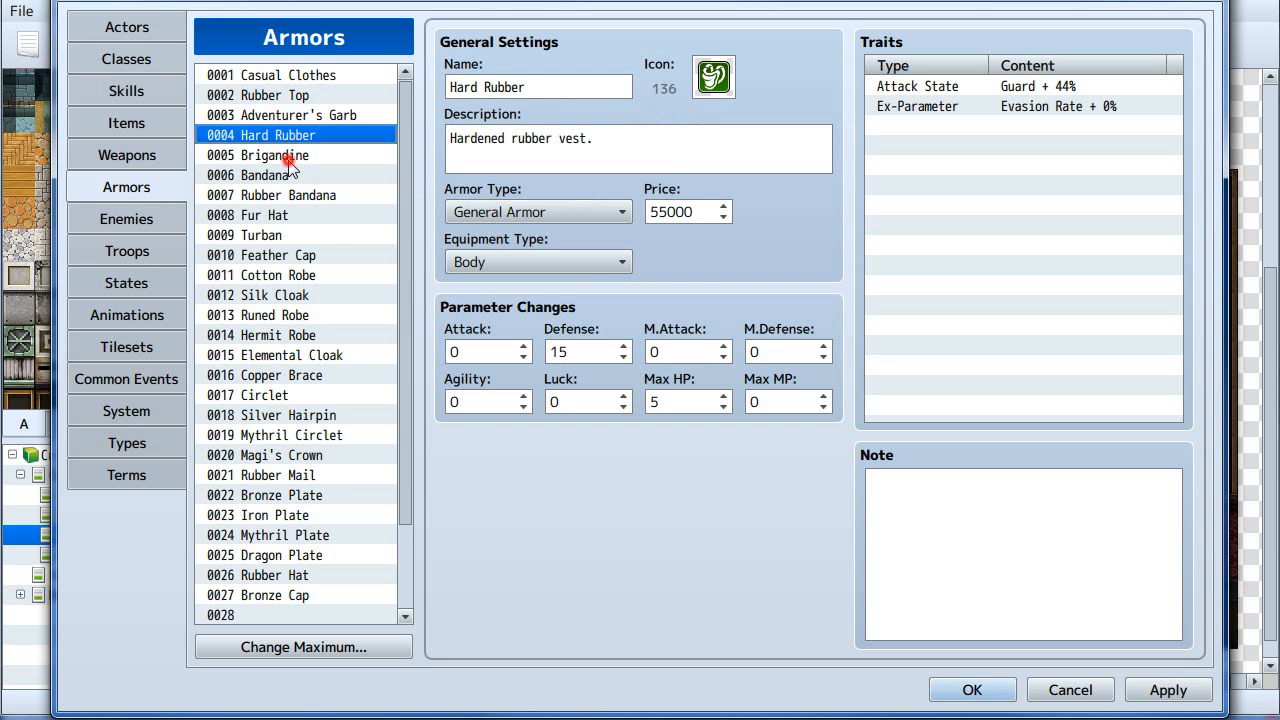
click(288, 158)
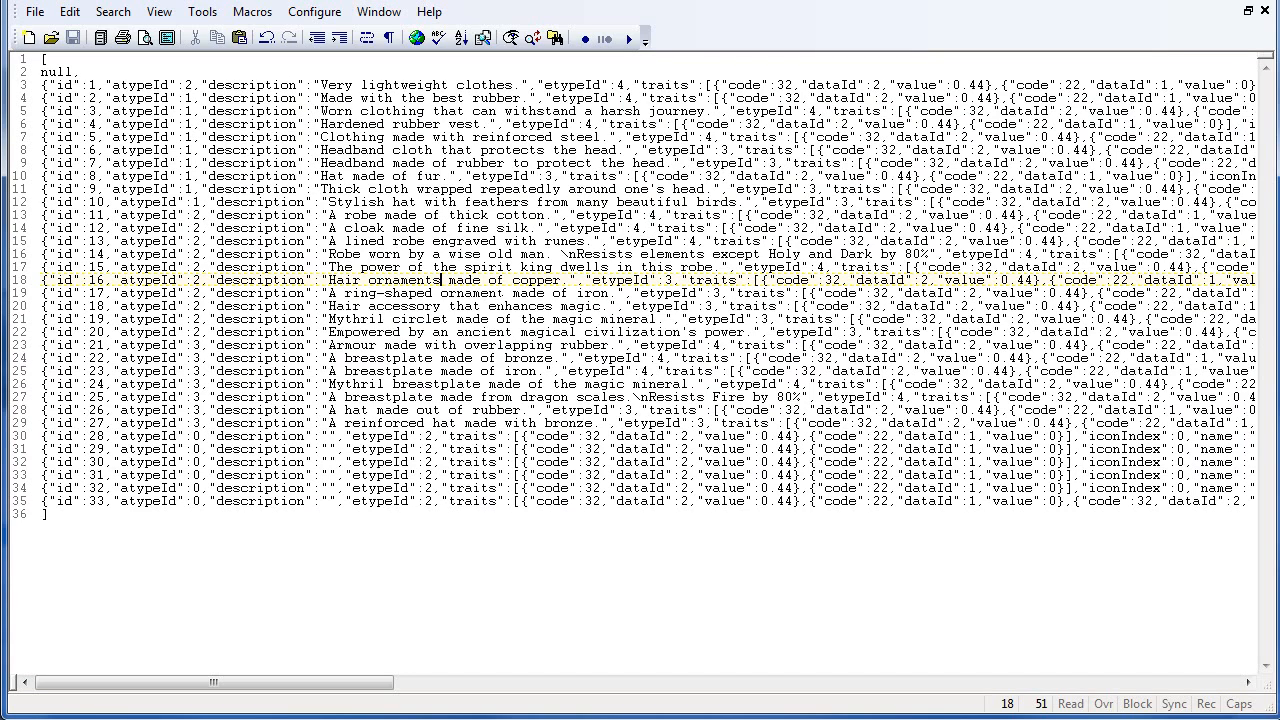
click(506, 281)
click(426, 383)
click(466, 370)
click(499, 370)
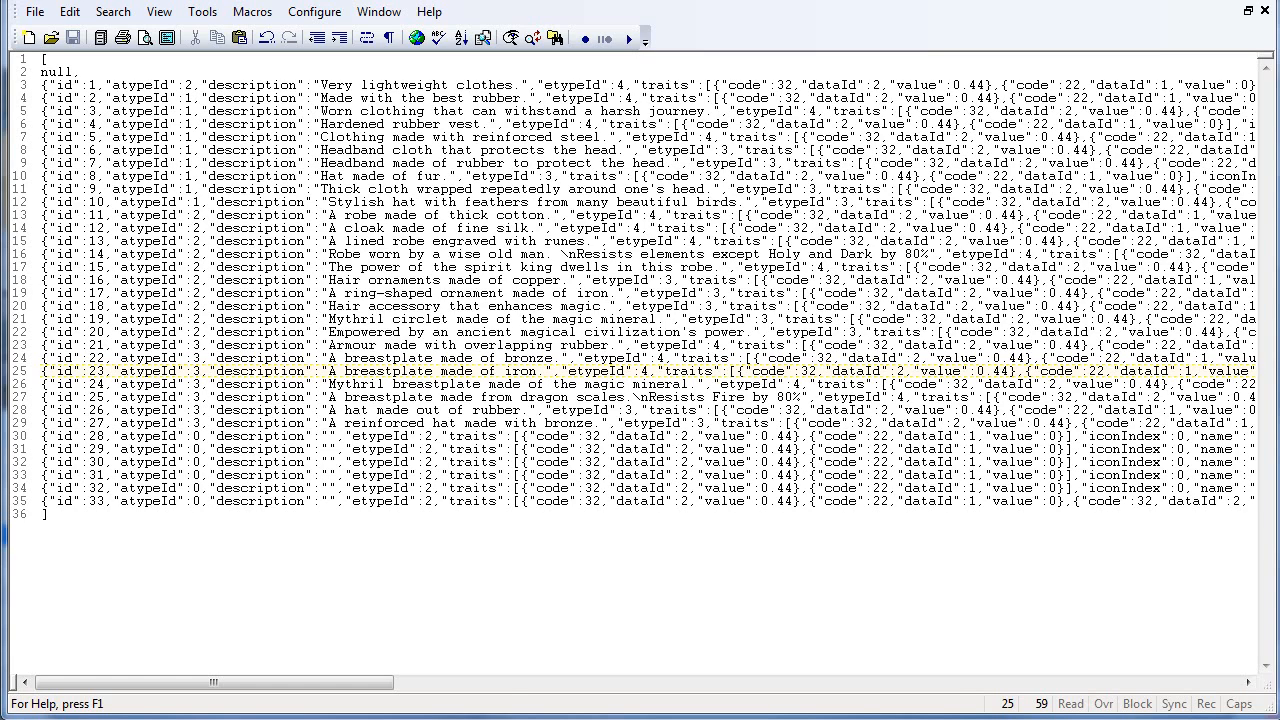
- Start recording a macro at the Casual Clothes line and search for "price" in the file
click(42, 85)
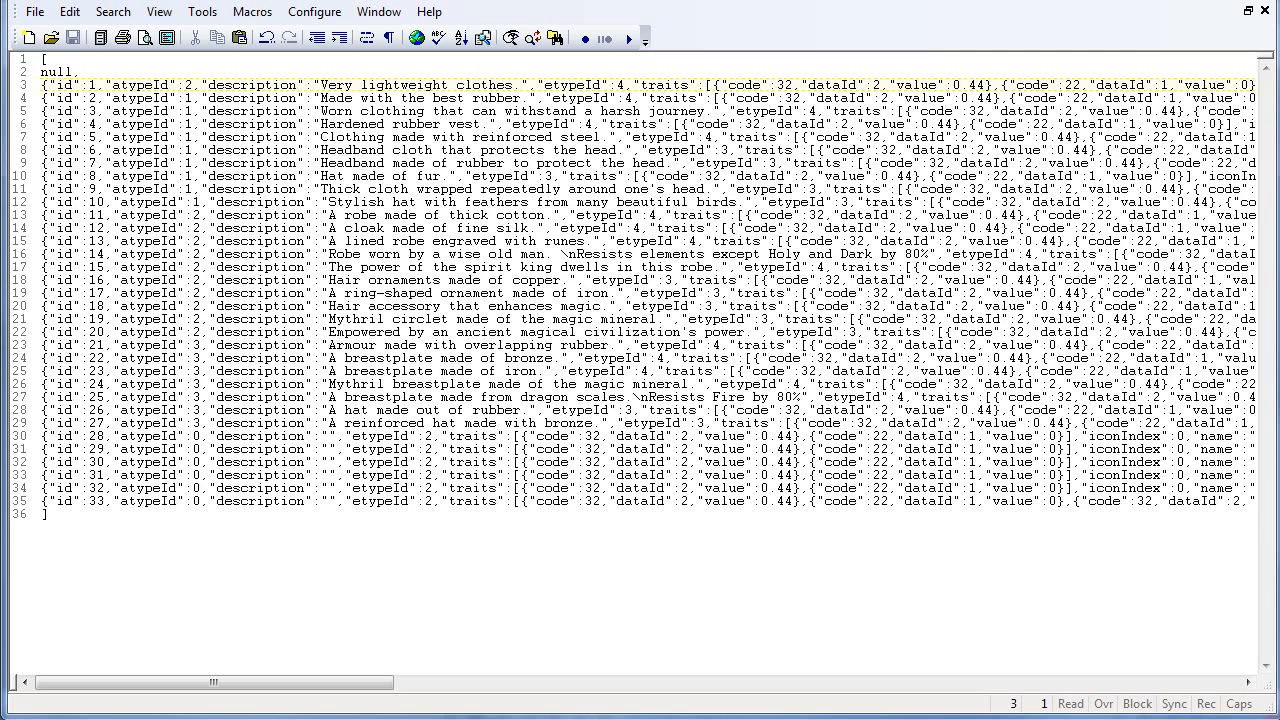
drag(335, 682, 705, 680)
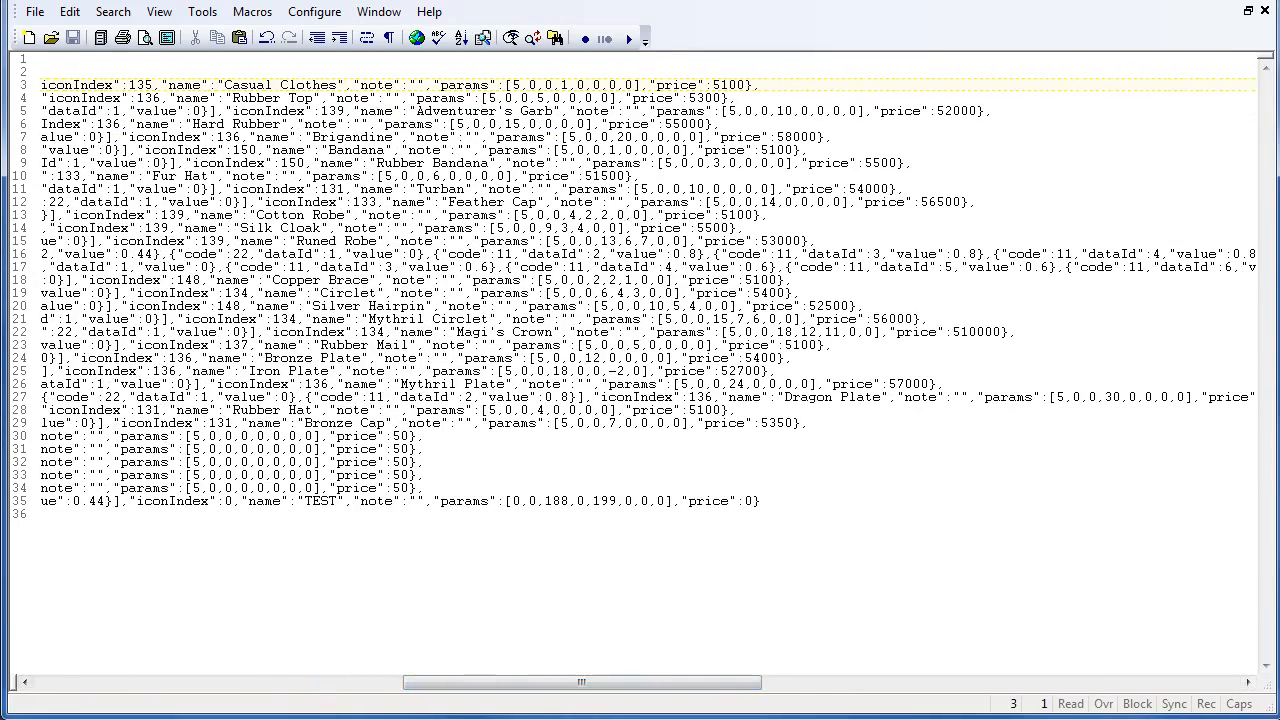
click(416, 85)
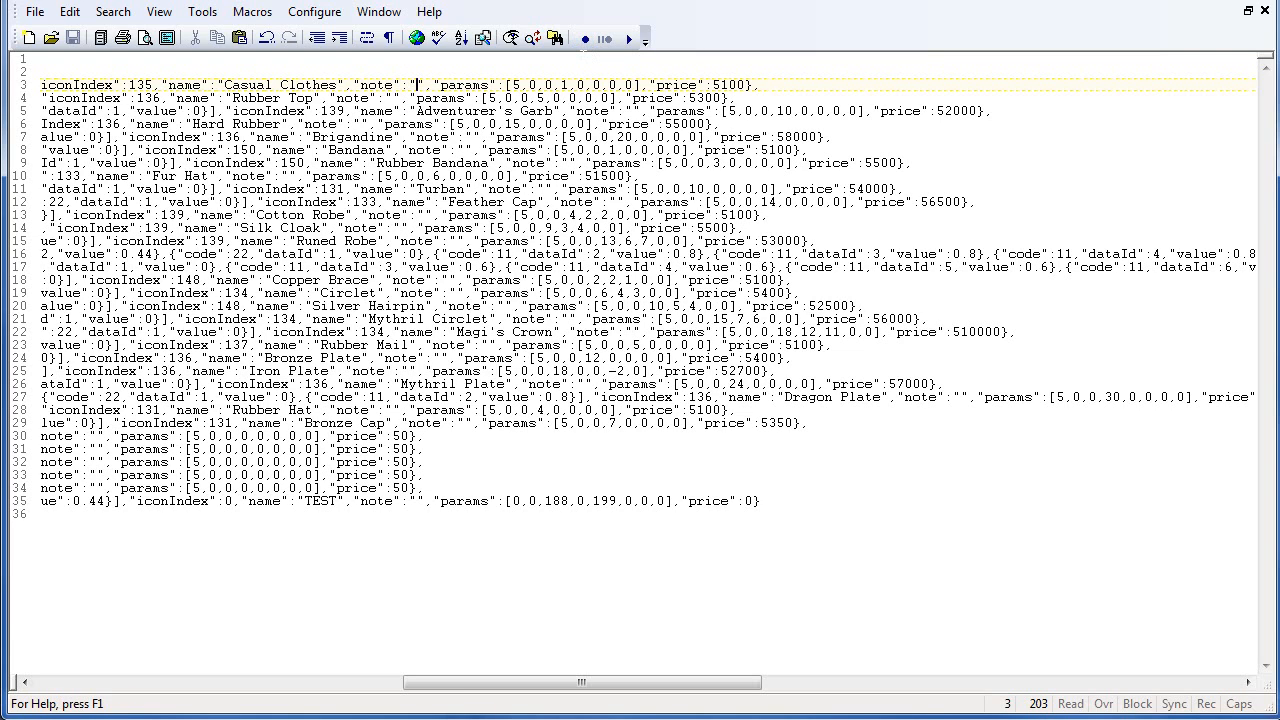
click(585, 38)
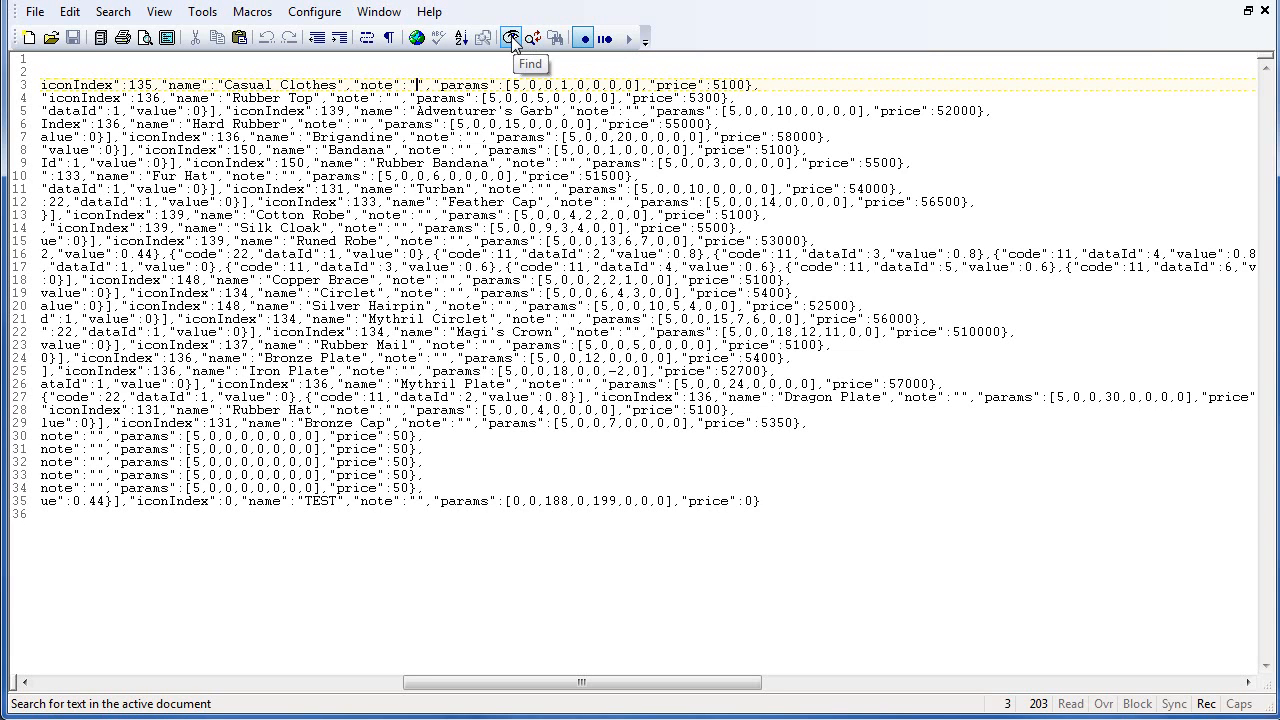
click(511, 38)
drag(815, 118, 769, 130)
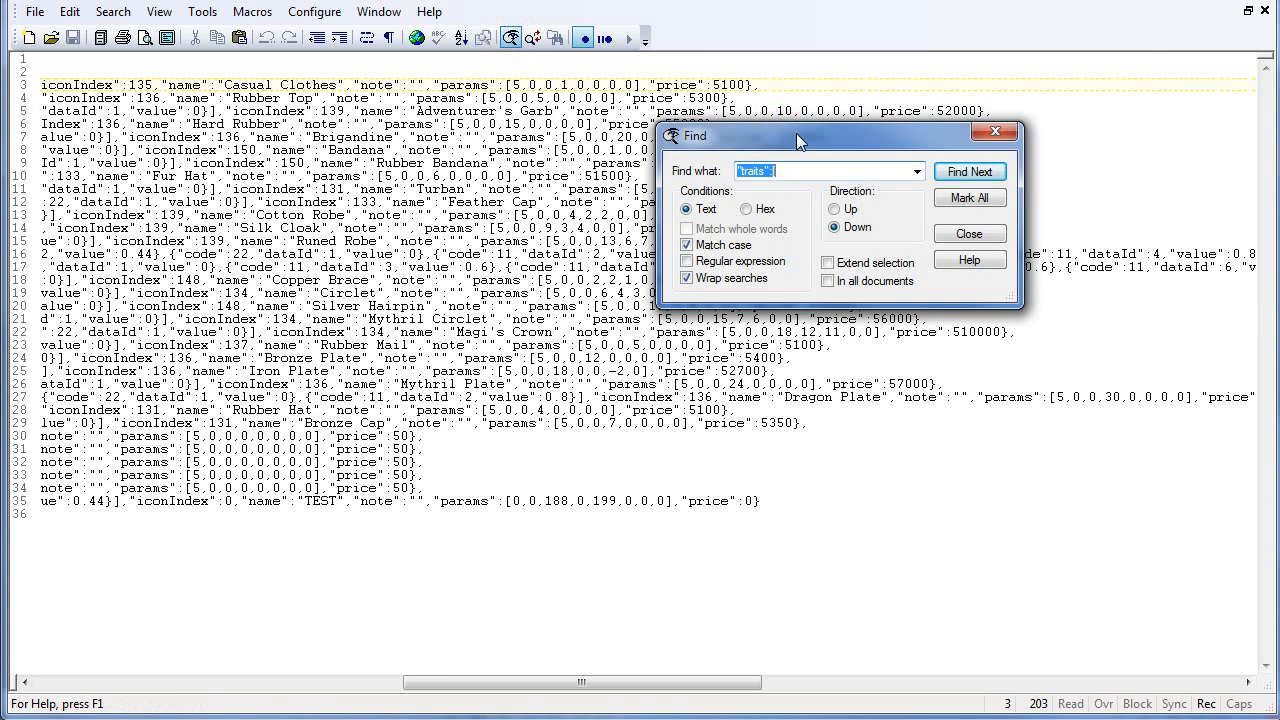
text("price")
click(970, 172)
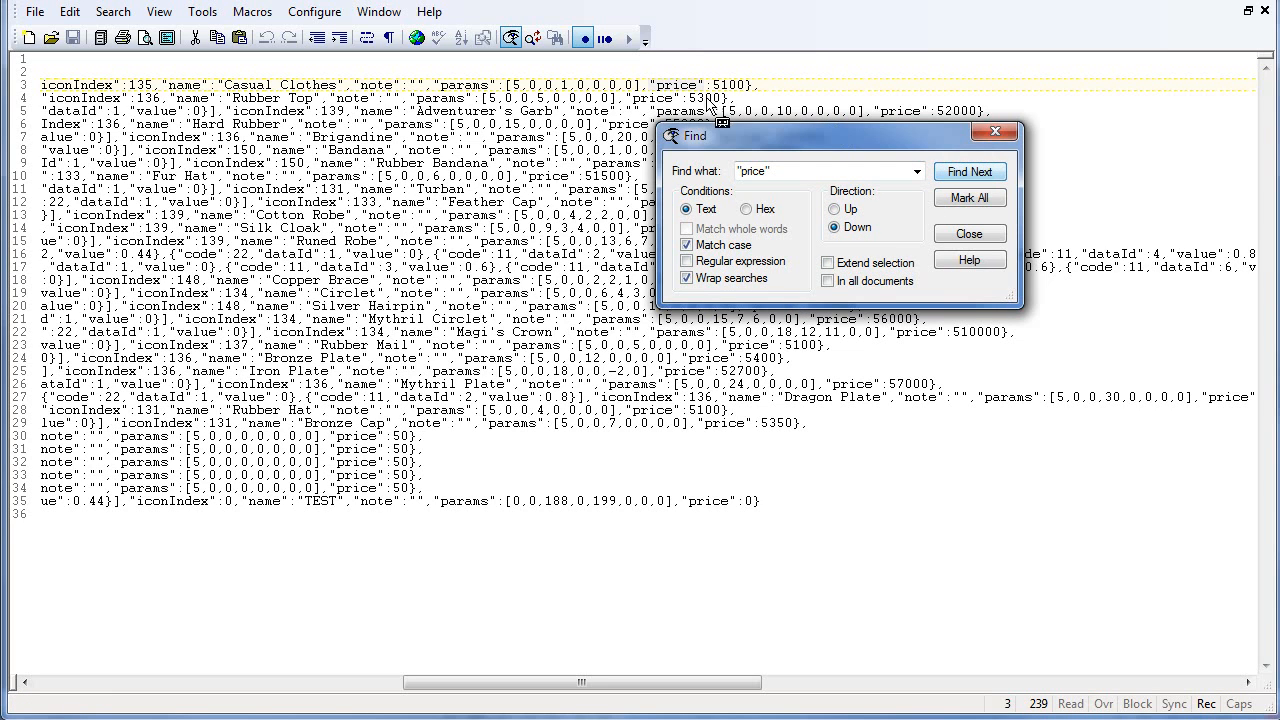
click(968, 233)
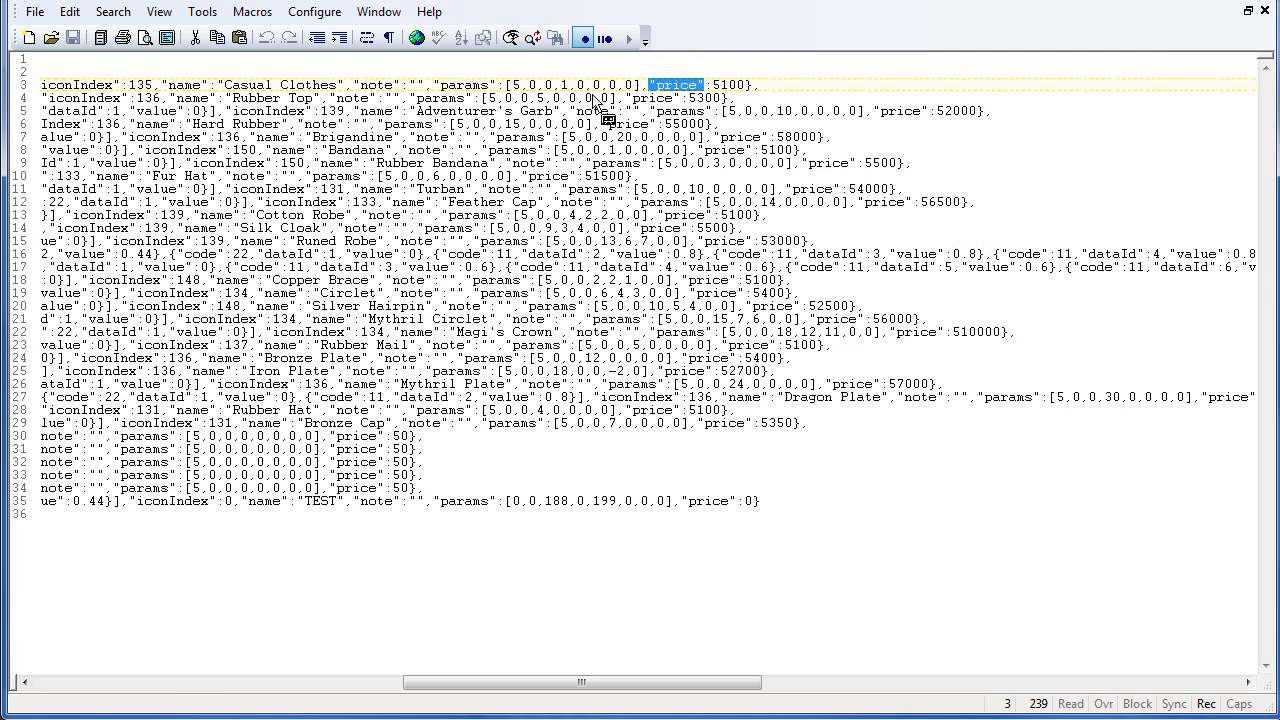
- Search for the closing brace, replace the price's last two digits with 5, and stop the macro recording
click(510, 38)
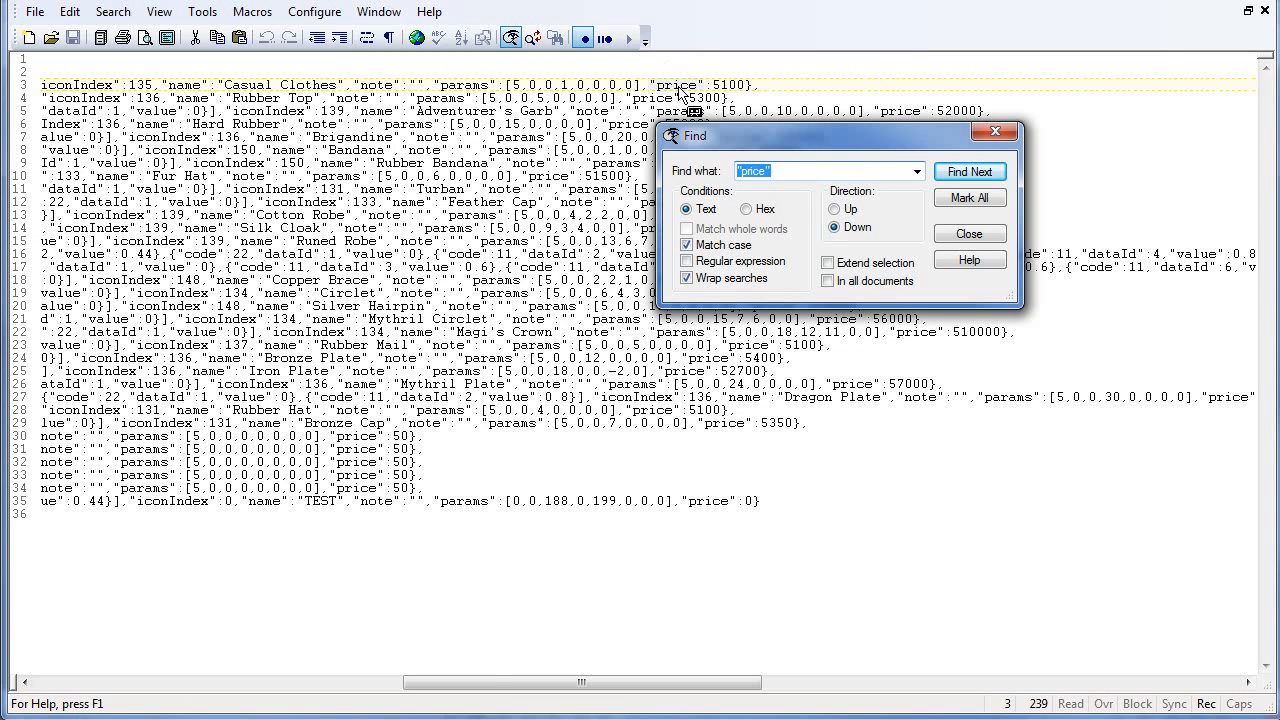
text(})
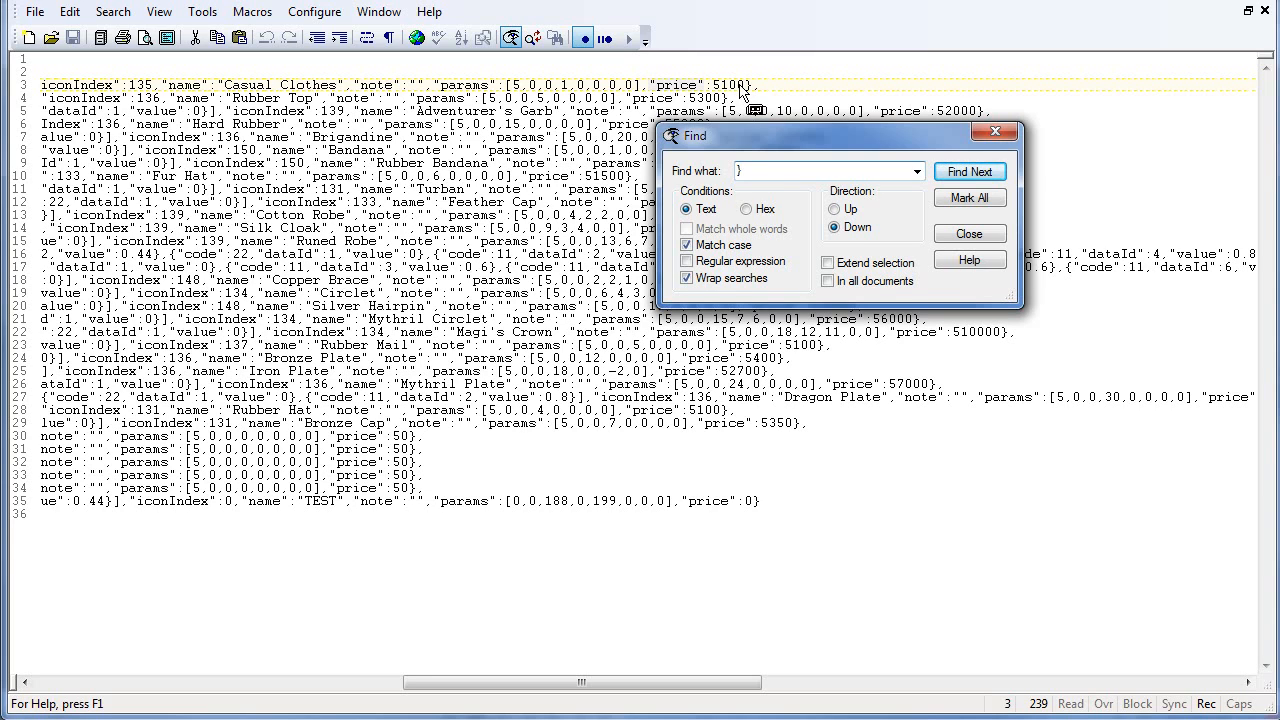
click(975, 174)
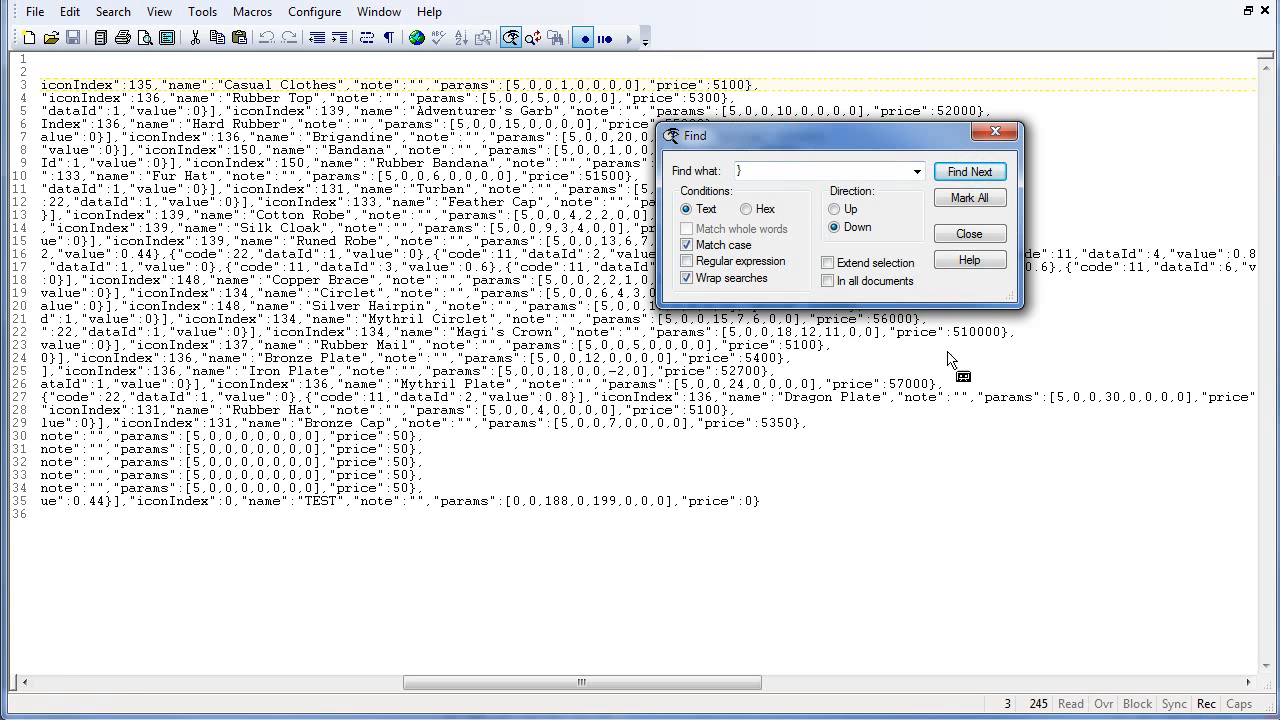
click(969, 234)
key(Left)
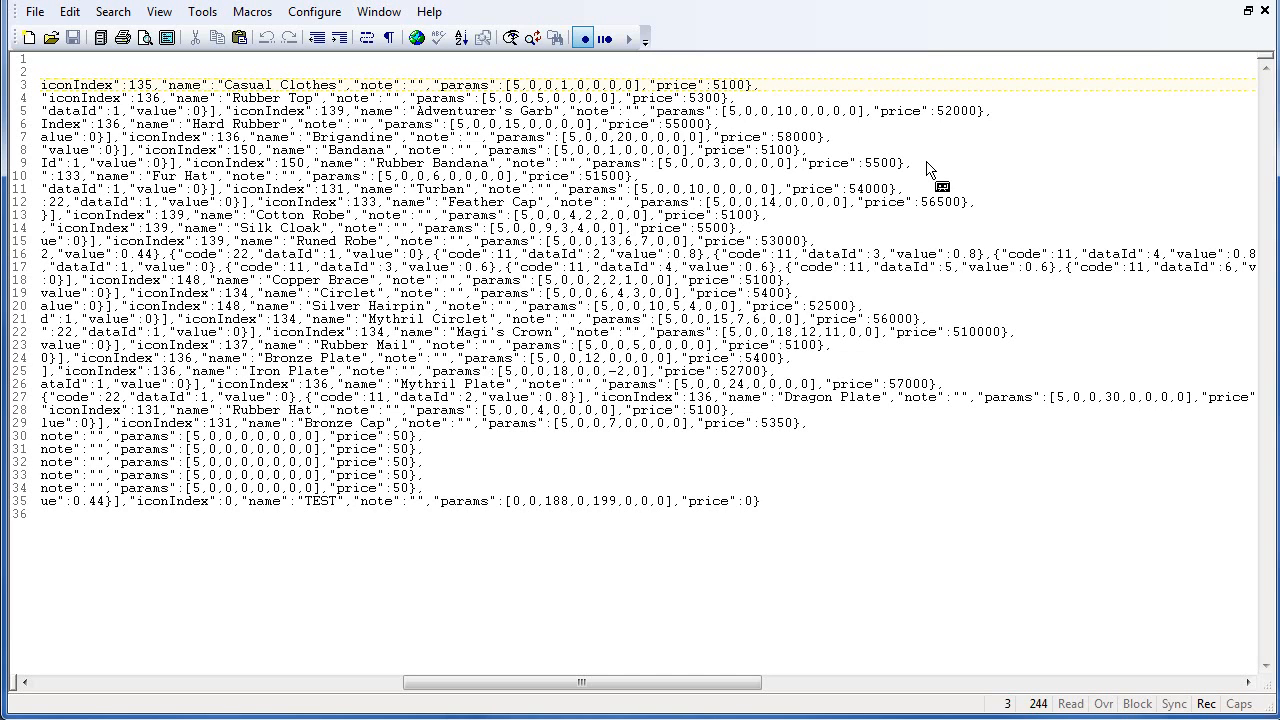
key(BackSpace)
key(BackSpace)
text(5)
click(584, 38)
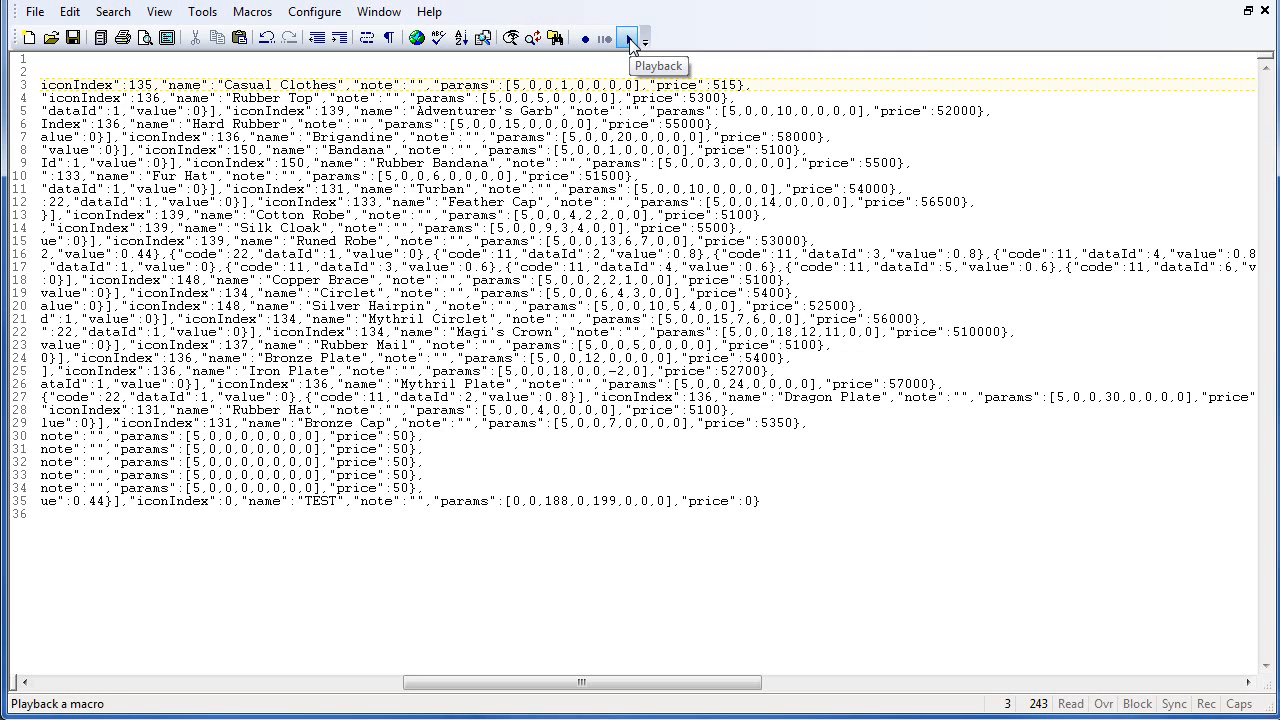
- Play back the macro repeatedly to apply the same price edit to every armor line
click(630, 40)
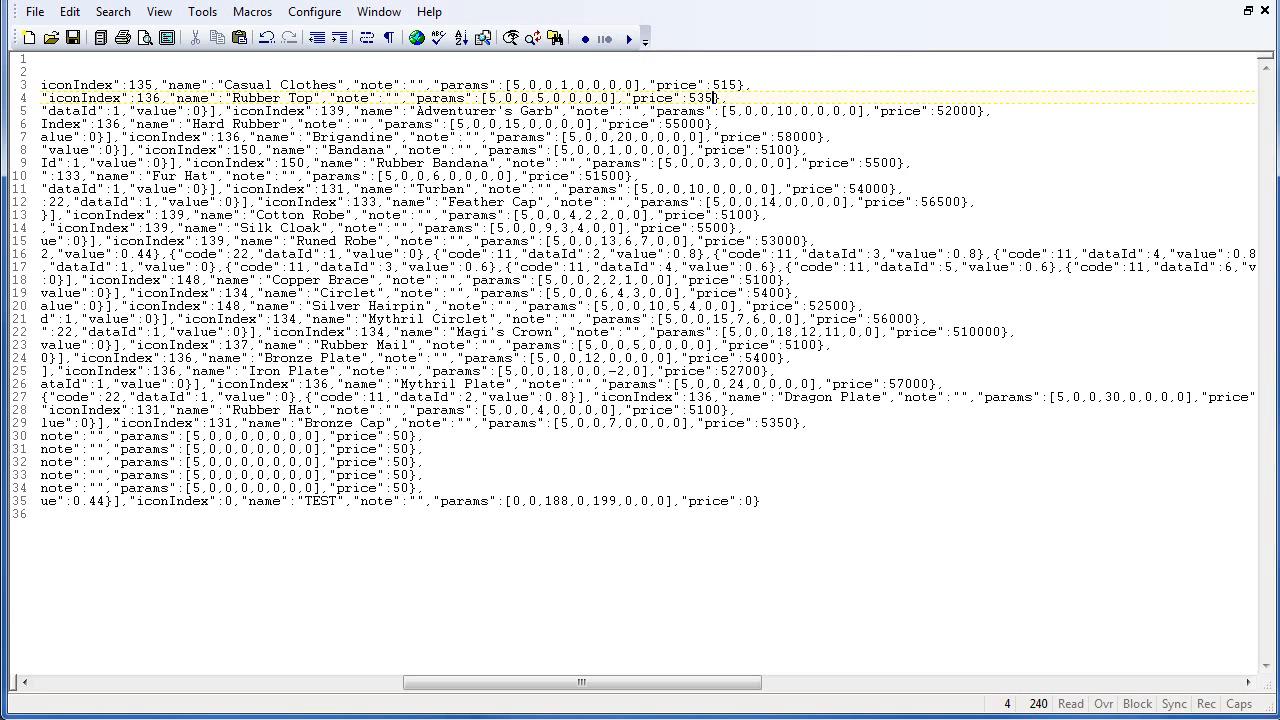
click(630, 40)
click(630, 40)
click(630, 40)
click(630, 40)
click(630, 40)
click(630, 40)
click(630, 40)
click(630, 40)
click(630, 40)
click(630, 40)
click(630, 40)
click(630, 40)
click(630, 40)
click(630, 40)
click(630, 40)
click(630, 40)
click(630, 40)
click(630, 40)
click(630, 40)
click(630, 40)
click(630, 40)
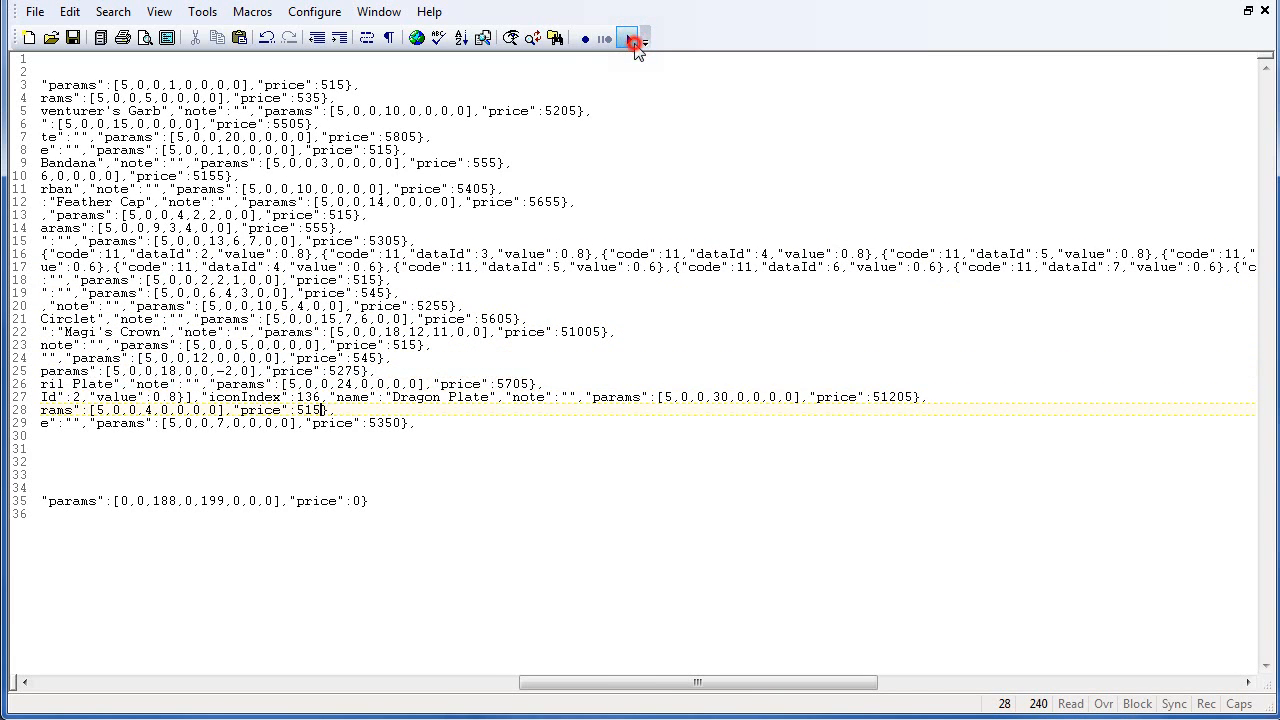
click(630, 40)
click(630, 40)
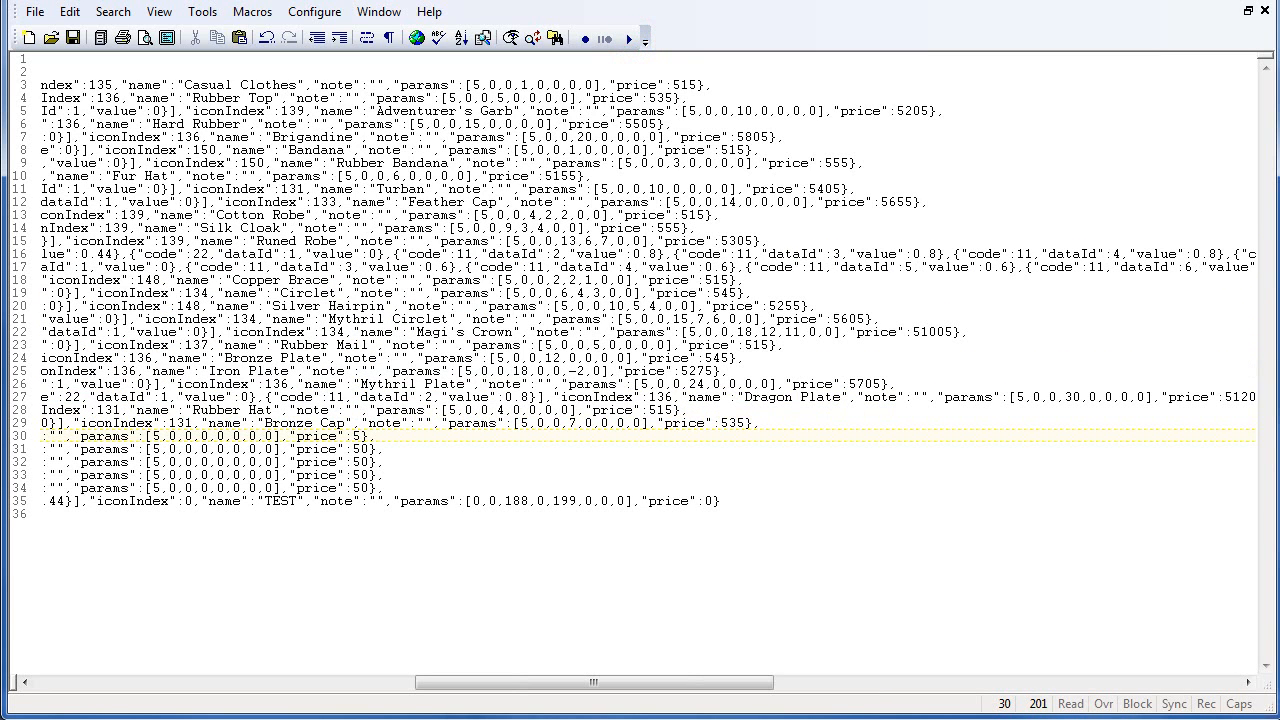
- Save the edited Armors.json file
click(73, 39)
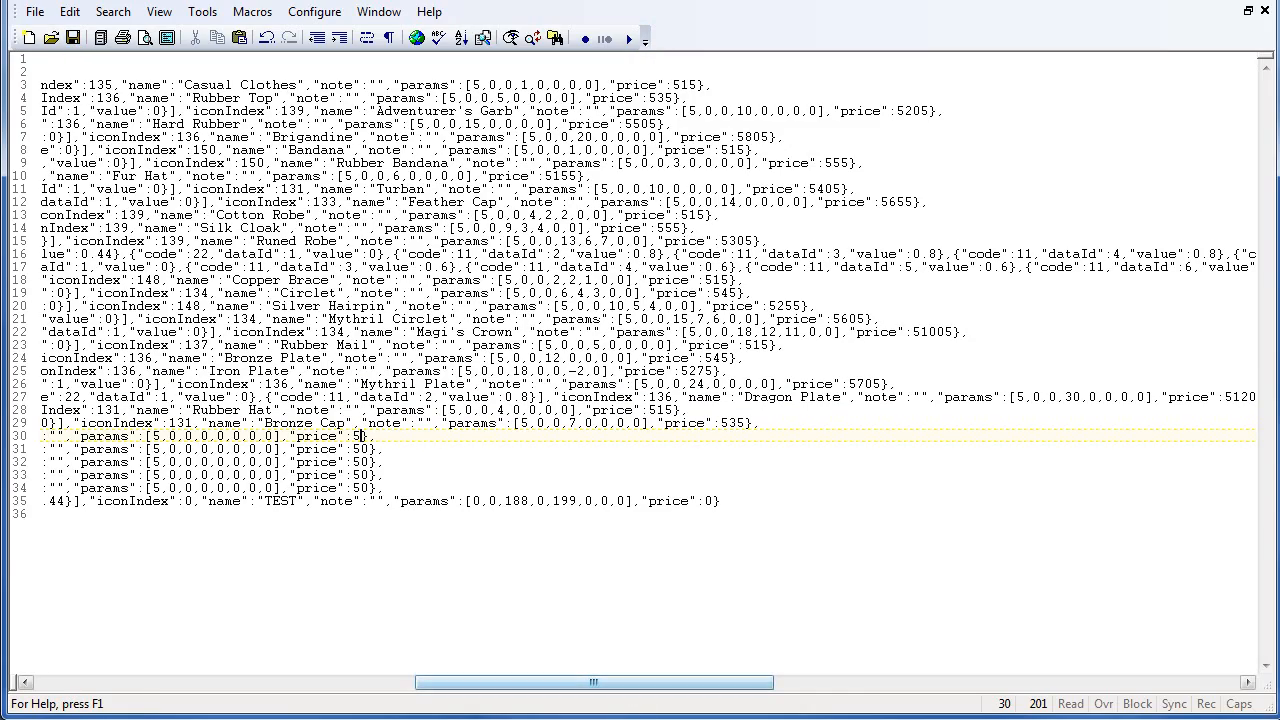
drag(533, 688, 153, 688)
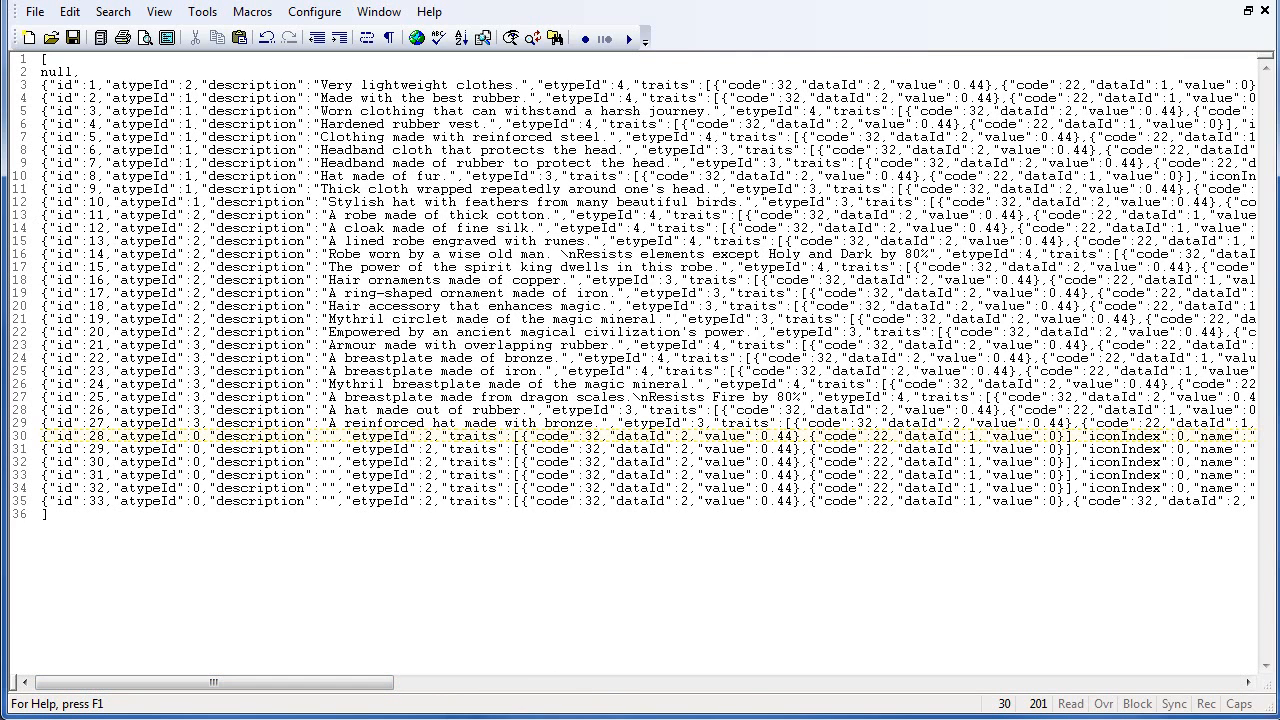
click(190, 214)
double_click(197, 215)
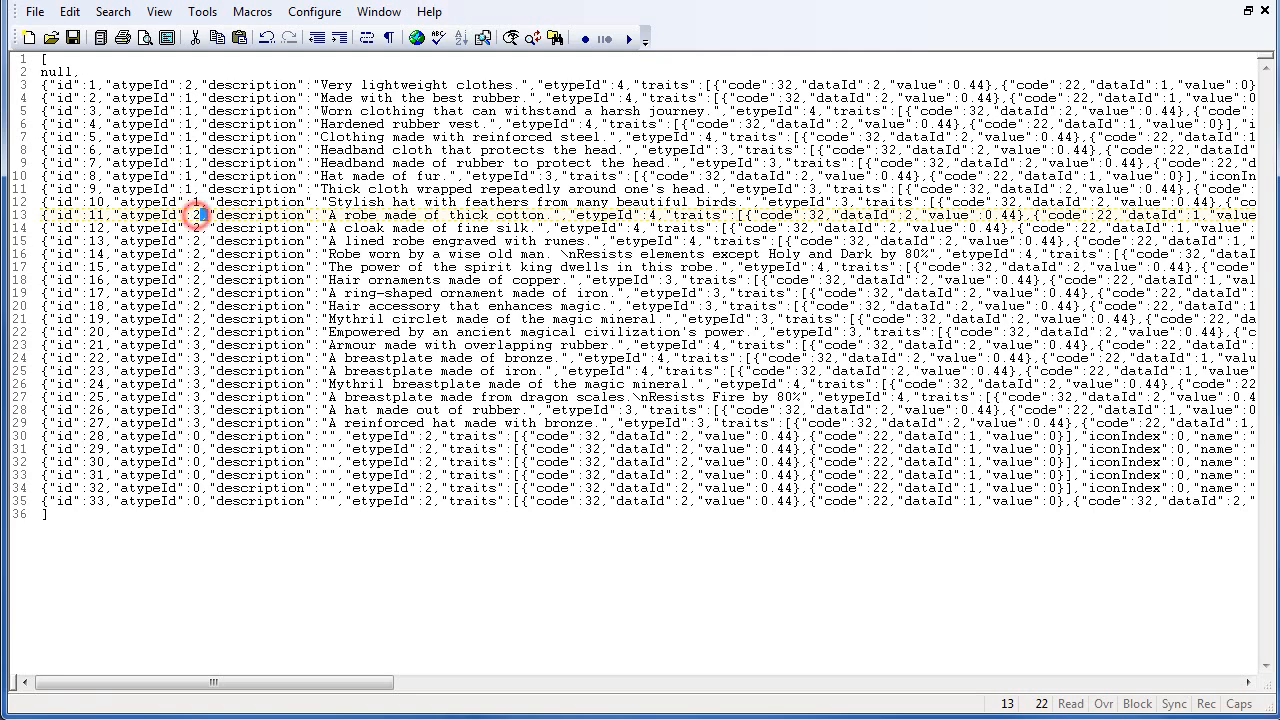
click(193, 214)
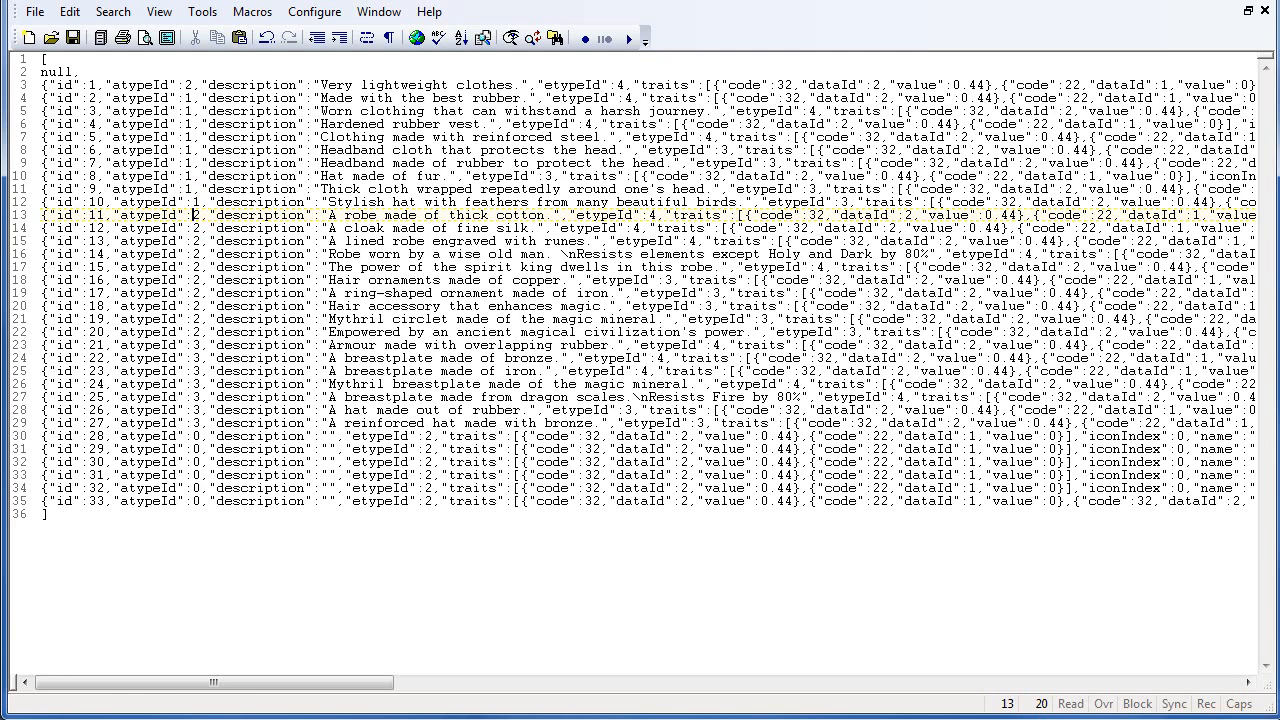
click(377, 214)
click(73, 38)
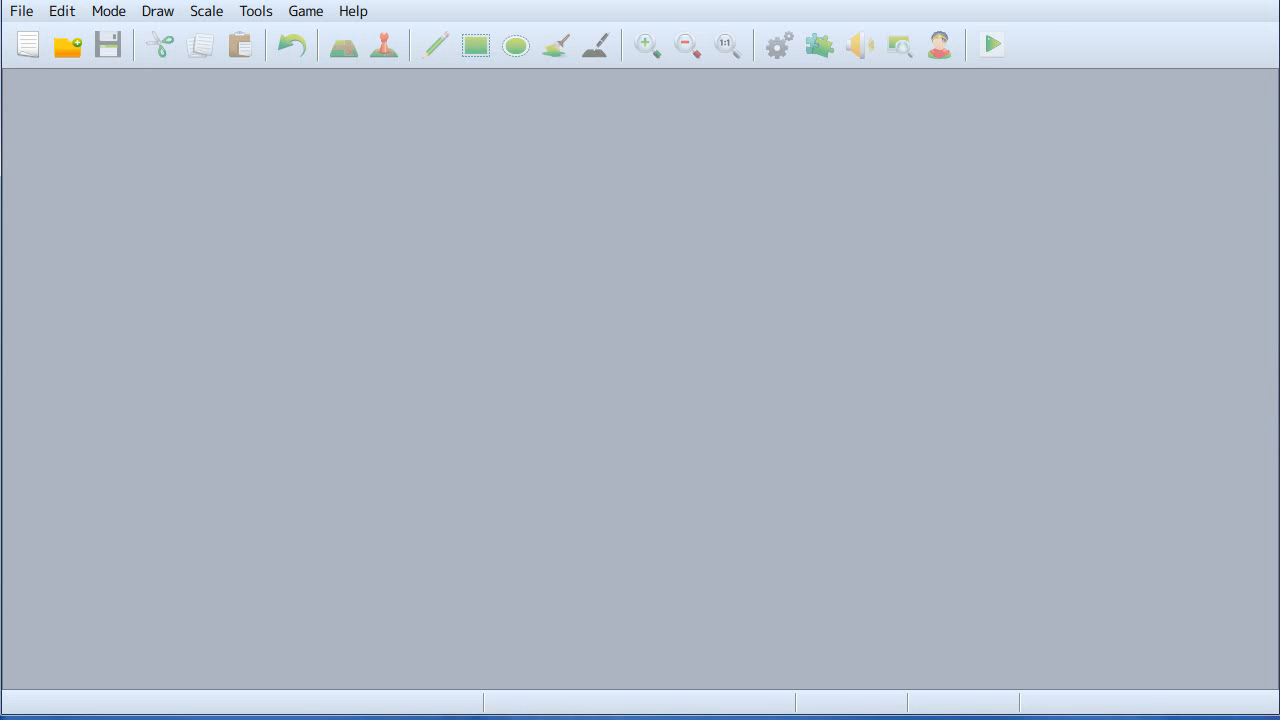
- Open the project again and open its database
click(62, 50)
double_click(251, 279)
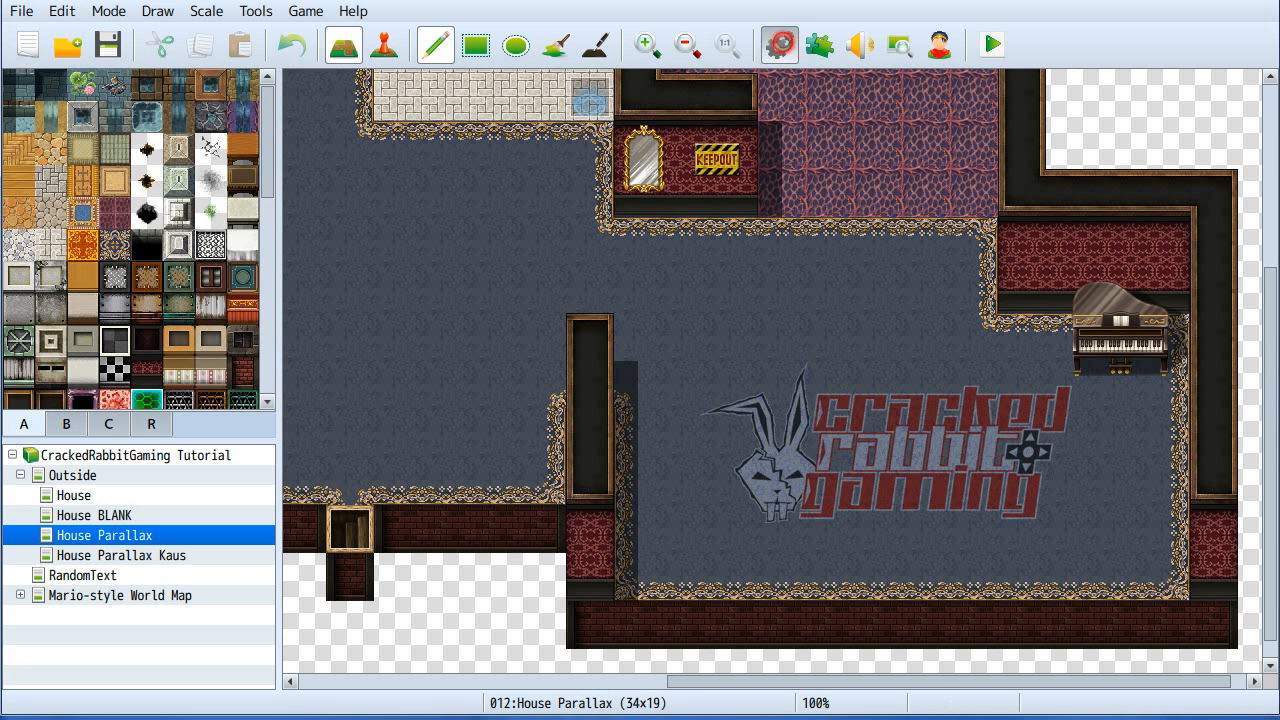
key(F9)
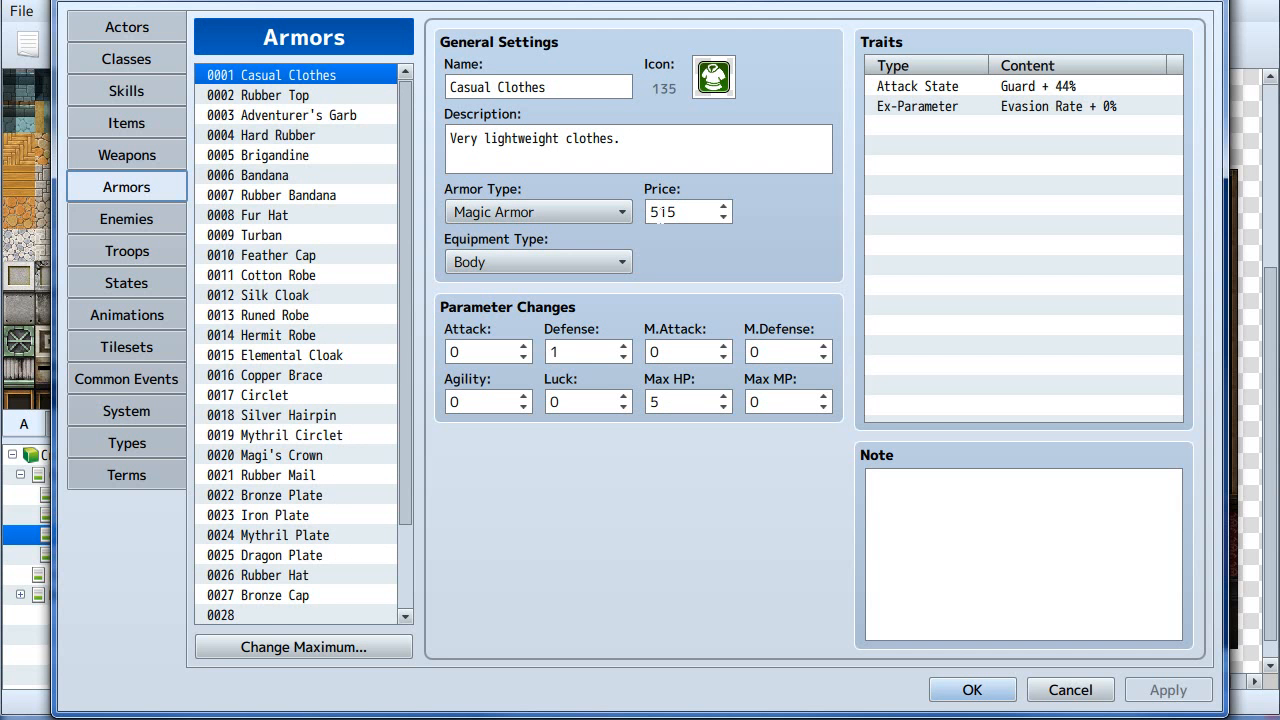
- Browse the armors to check their updated prices
click(310, 115)
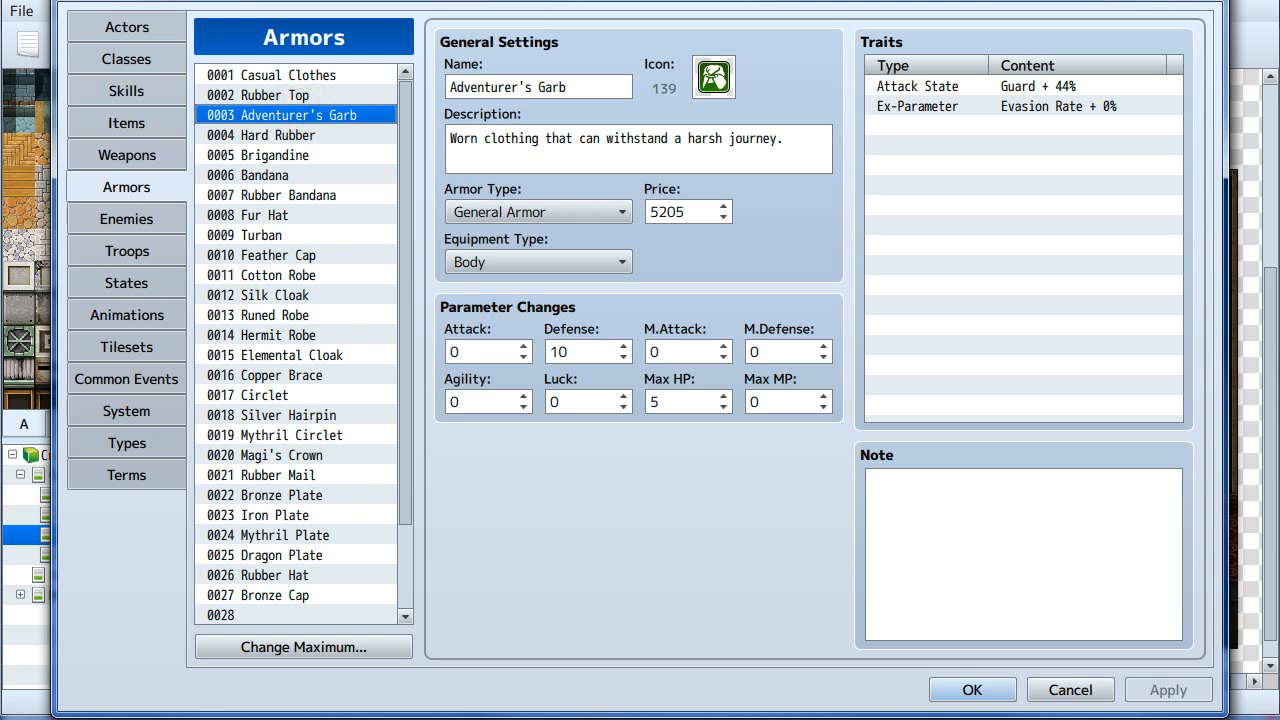
click(348, 235)
click(342, 355)
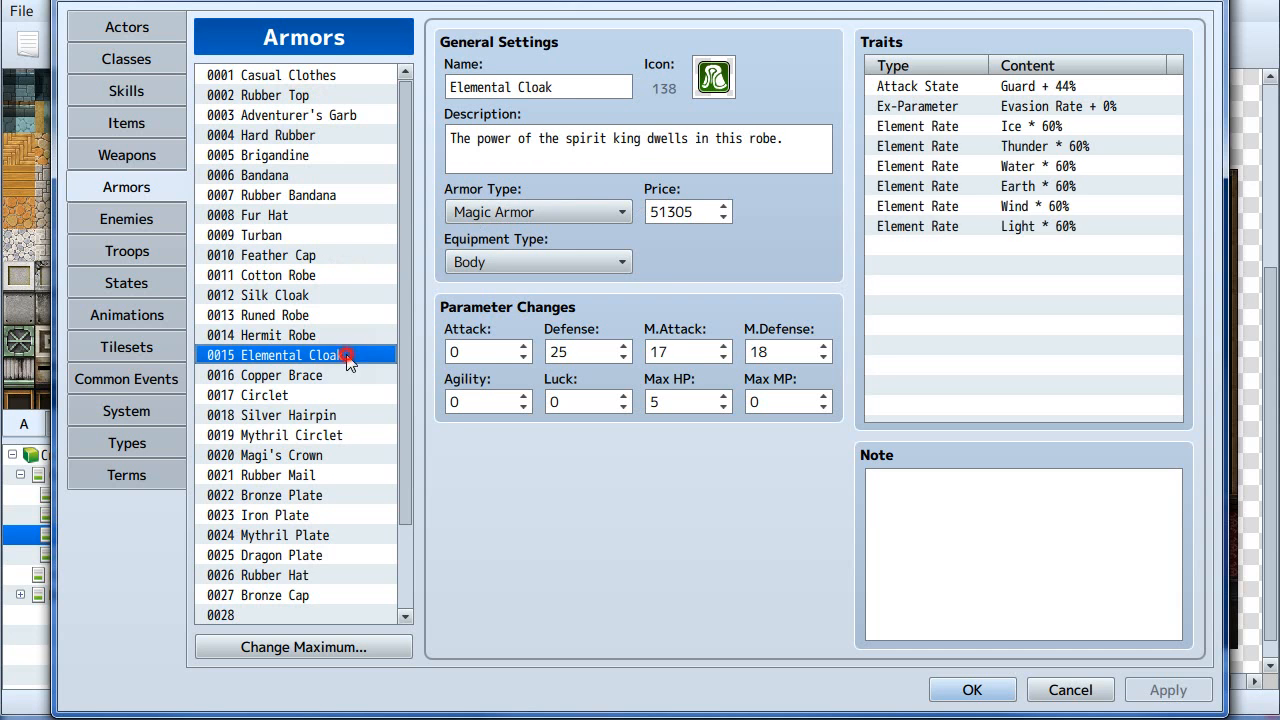
click(272, 436)
click(263, 280)
click(268, 196)
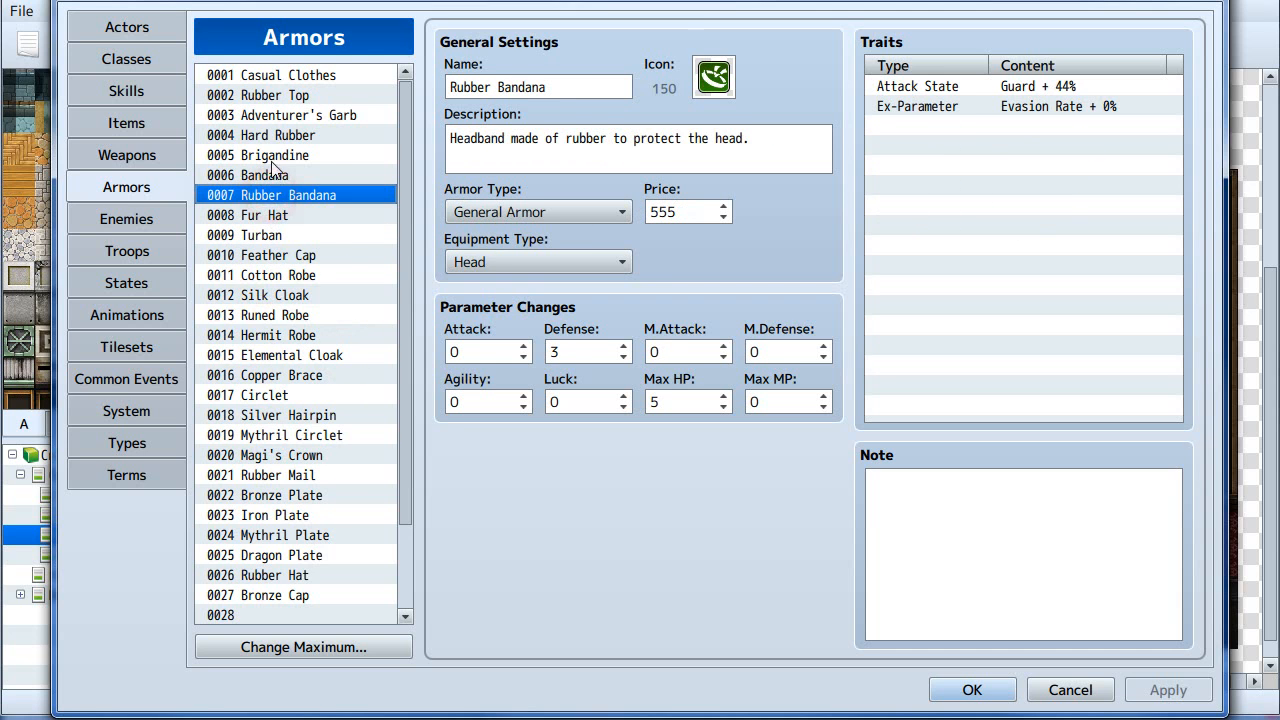
click(268, 137)
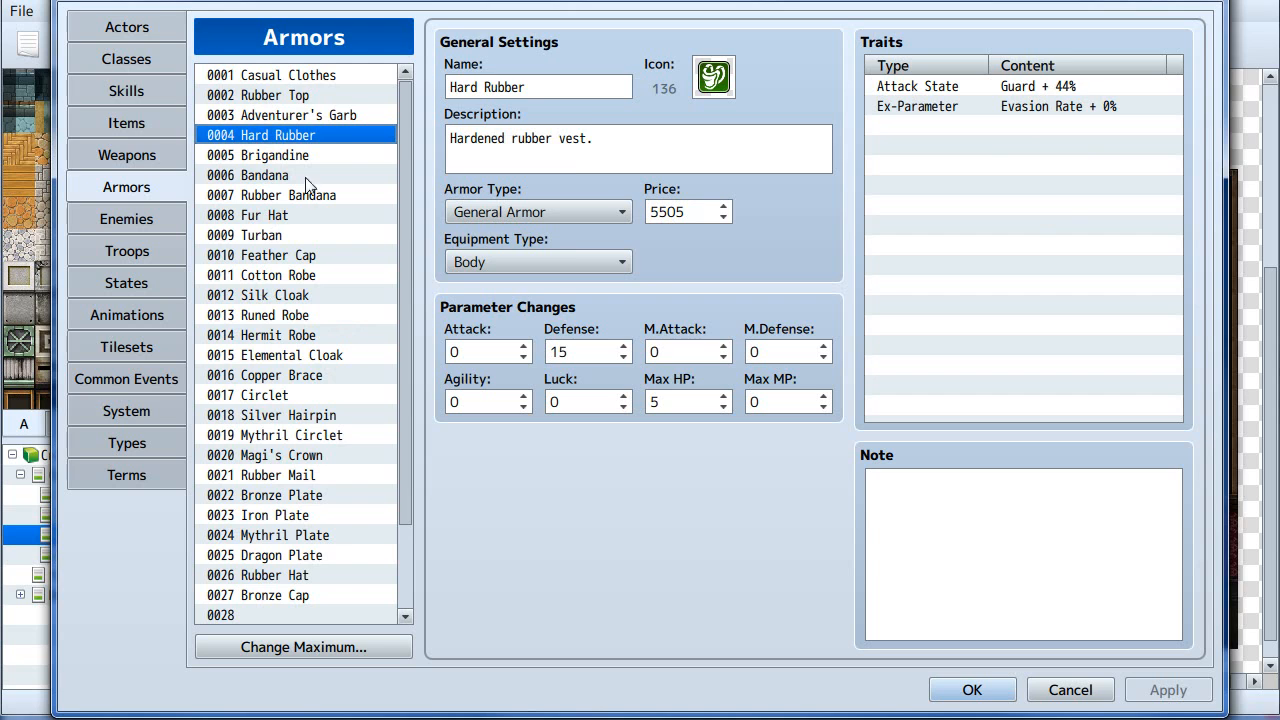
click(260, 116)
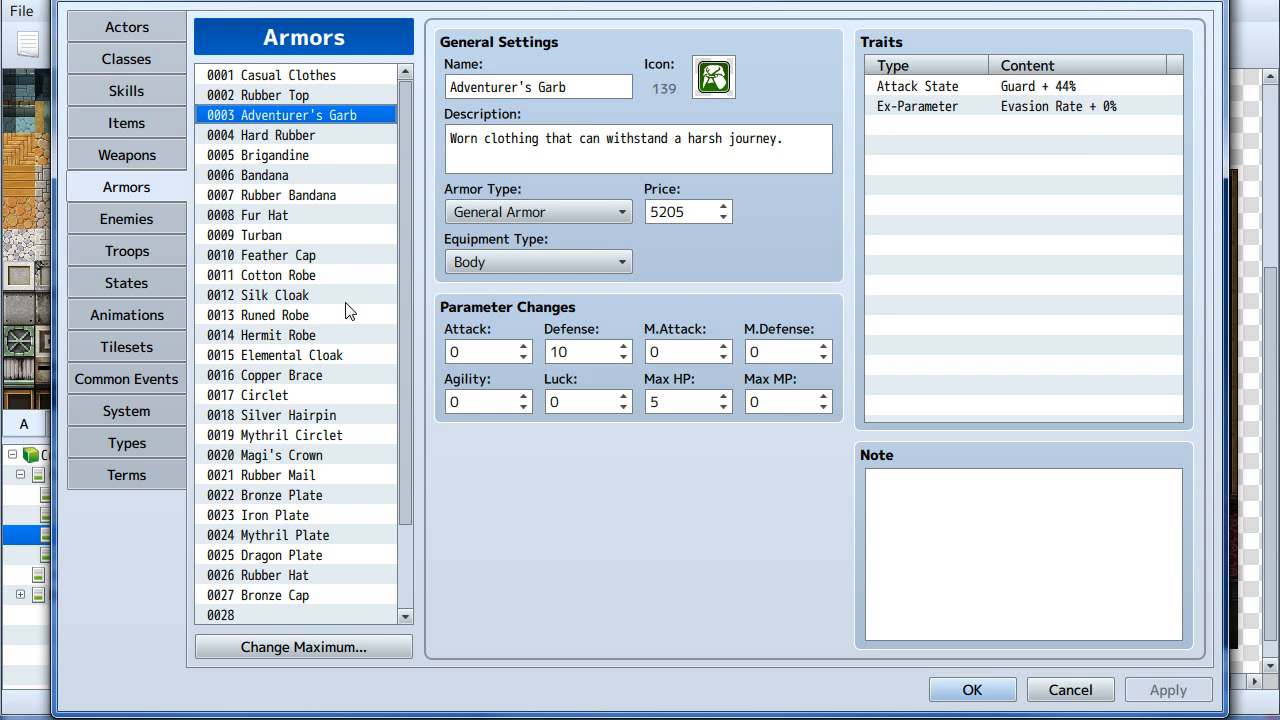